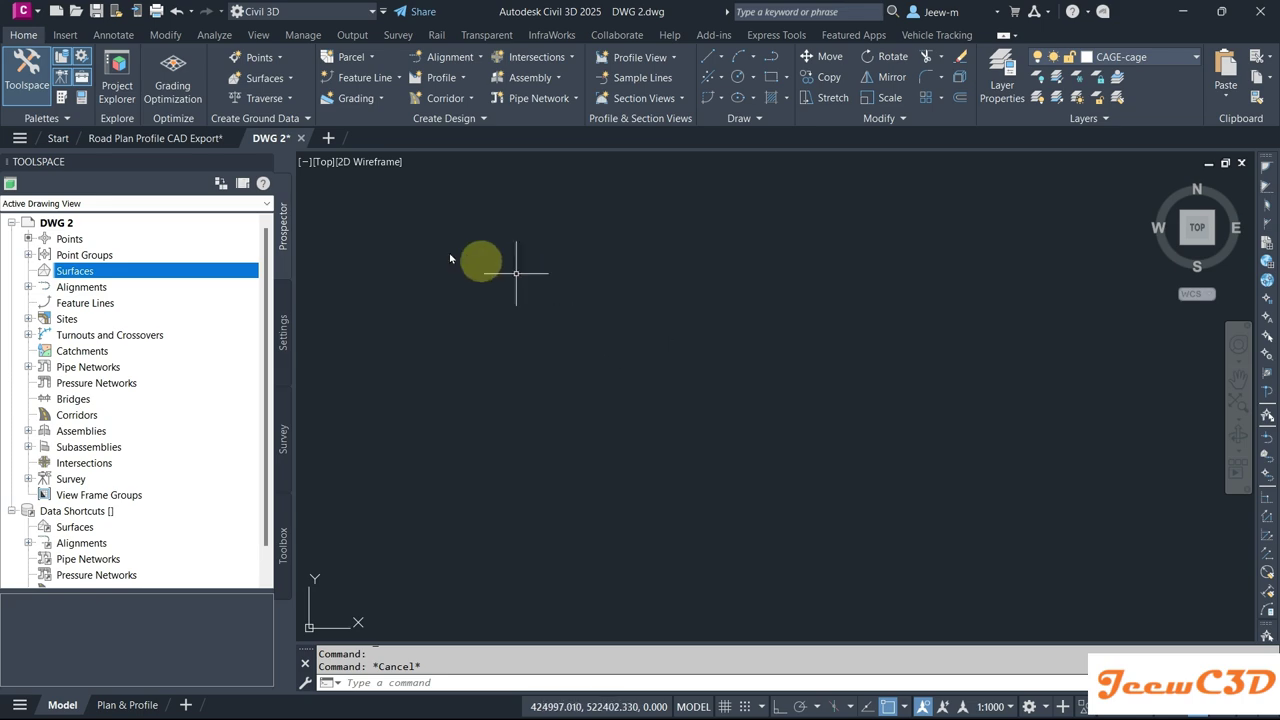
# Step: Switch to the Road Plan Profile CAD Export drawing and examine the road plan contours and the profile view
pyautogui.click(330, 195)
pyautogui.hotkey('ctrl', 'Tab')
pyautogui.scroll(-5, 571, 449)
pyautogui.scroll(3, 663, 480)
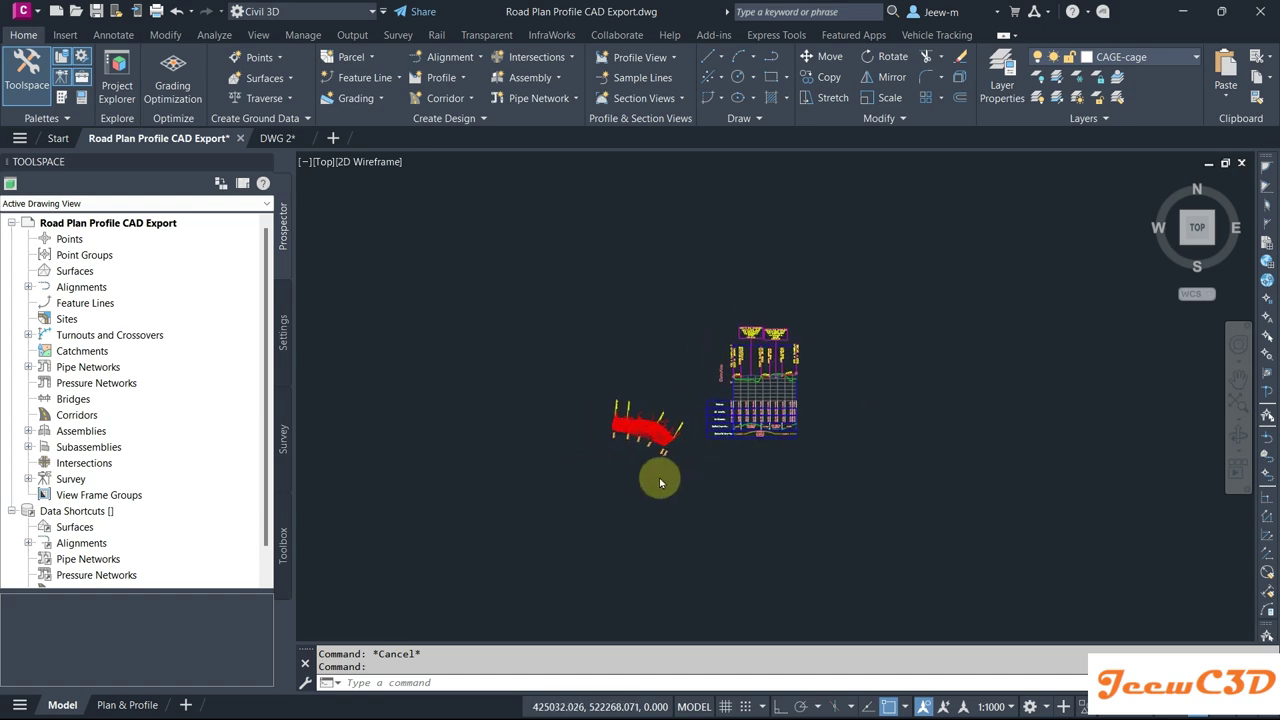
pyautogui.scroll(1, 576, 497)
pyautogui.scroll(5, 550, 420)
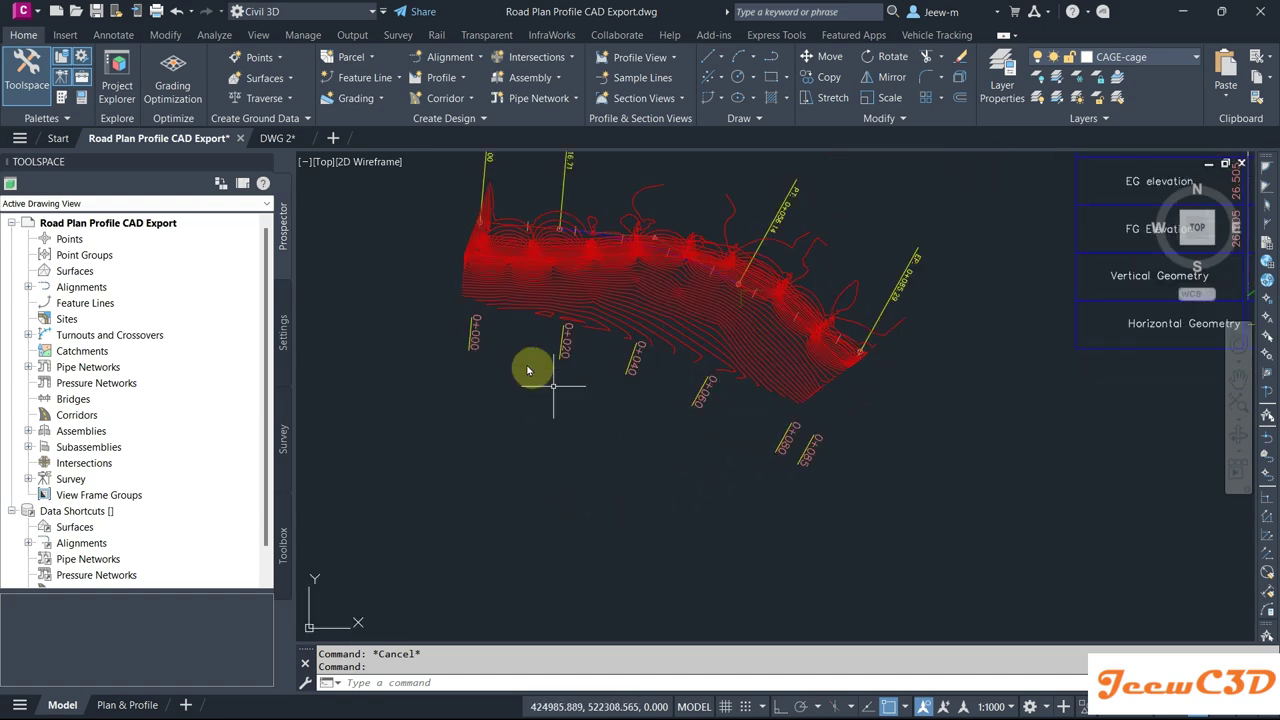
pyautogui.scroll(4, 495, 245)
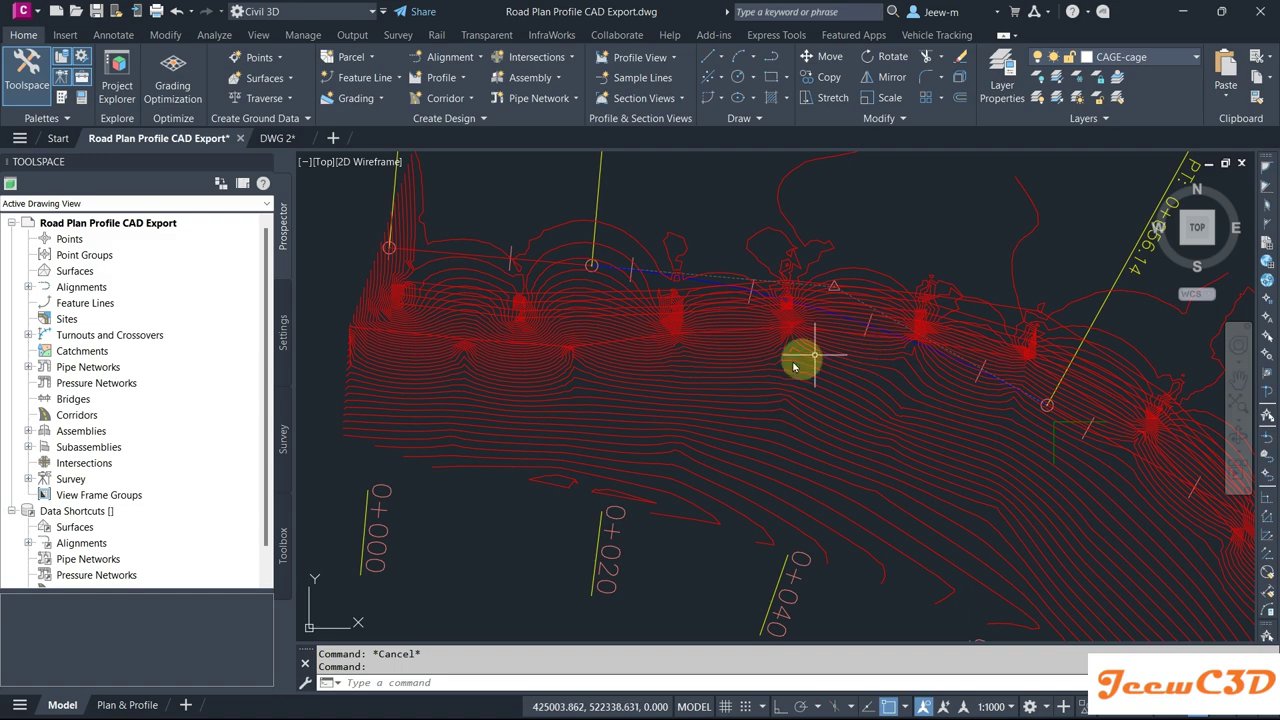
pyautogui.scroll(-3, 700, 405)
pyautogui.scroll(-2, 823, 337)
pyautogui.moveTo(823, 337); pyautogui.dragTo(528, 423, button='middle')
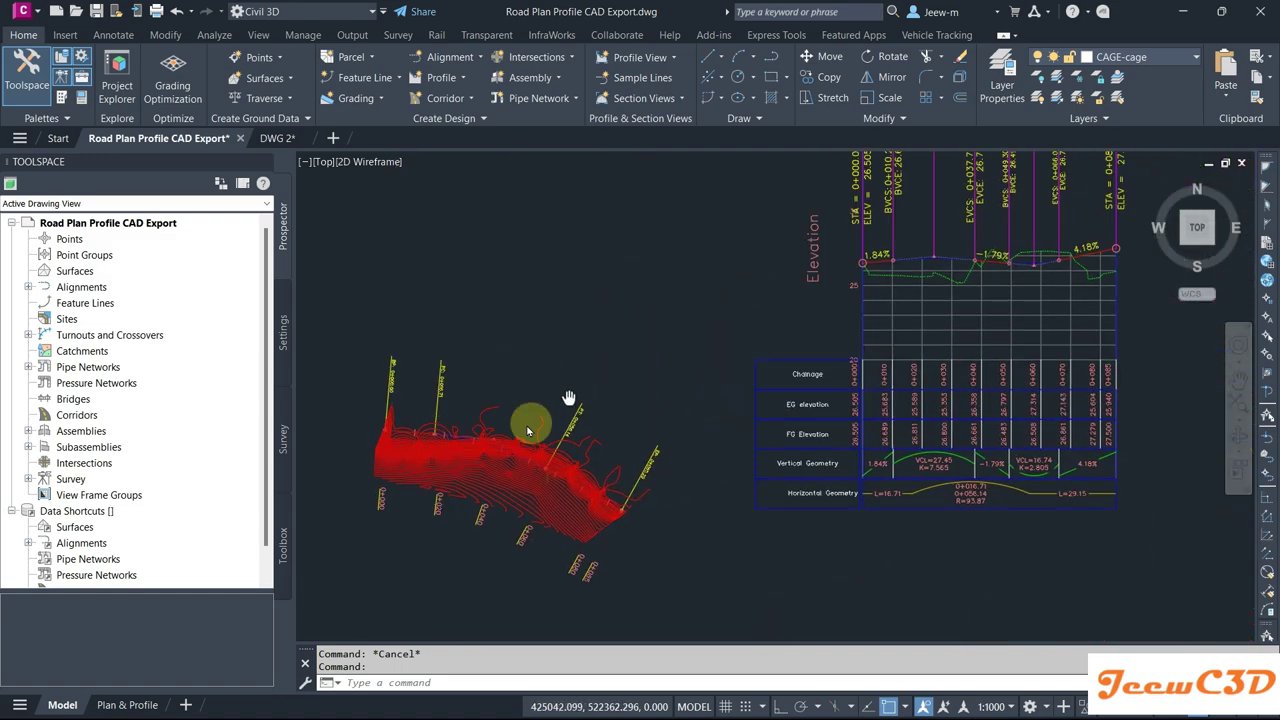
pyautogui.scroll(-2, 606, 400)
pyautogui.moveTo(822, 484)
pyautogui.mouseDown(button='middle')
pyautogui.moveTo(814, 520)
pyautogui.moveTo(856, 503)
pyautogui.mouseUp(button='middle')
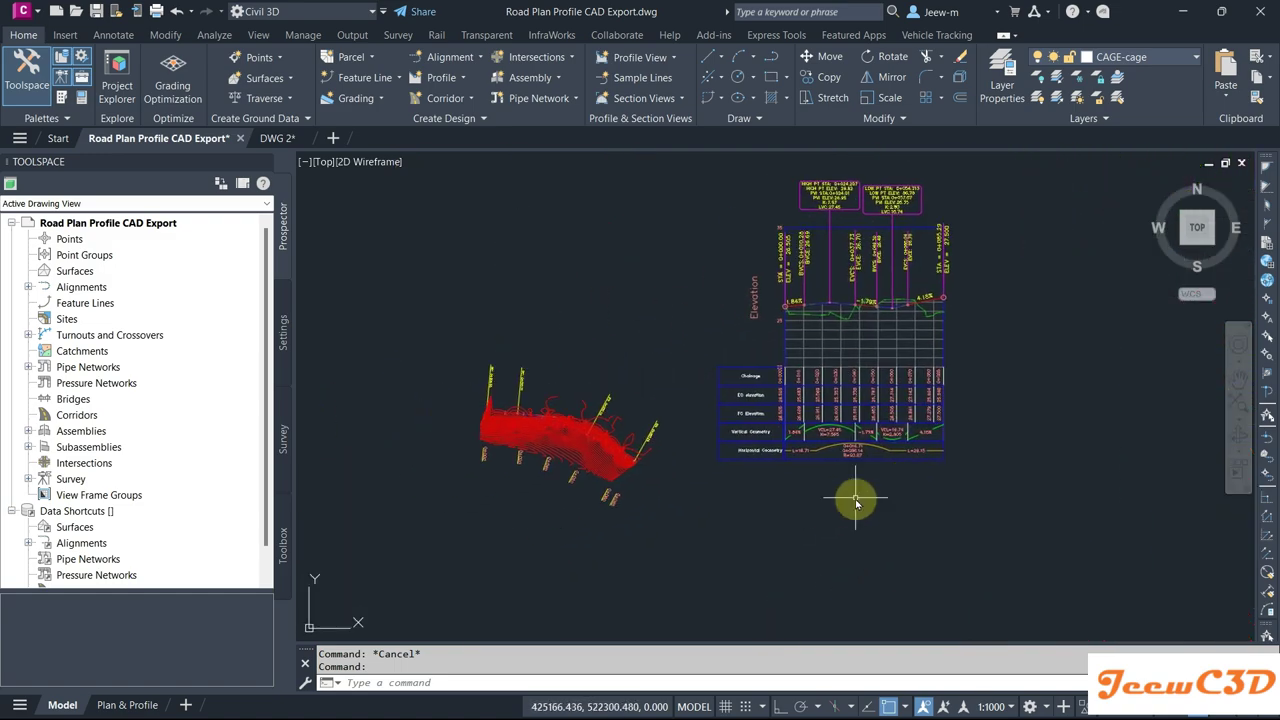
# Step: Inspect the profile view's grid and data bands, and the road centreline near the PT station in the plan
pyautogui.click(804, 337)
pyautogui.click(865, 398)
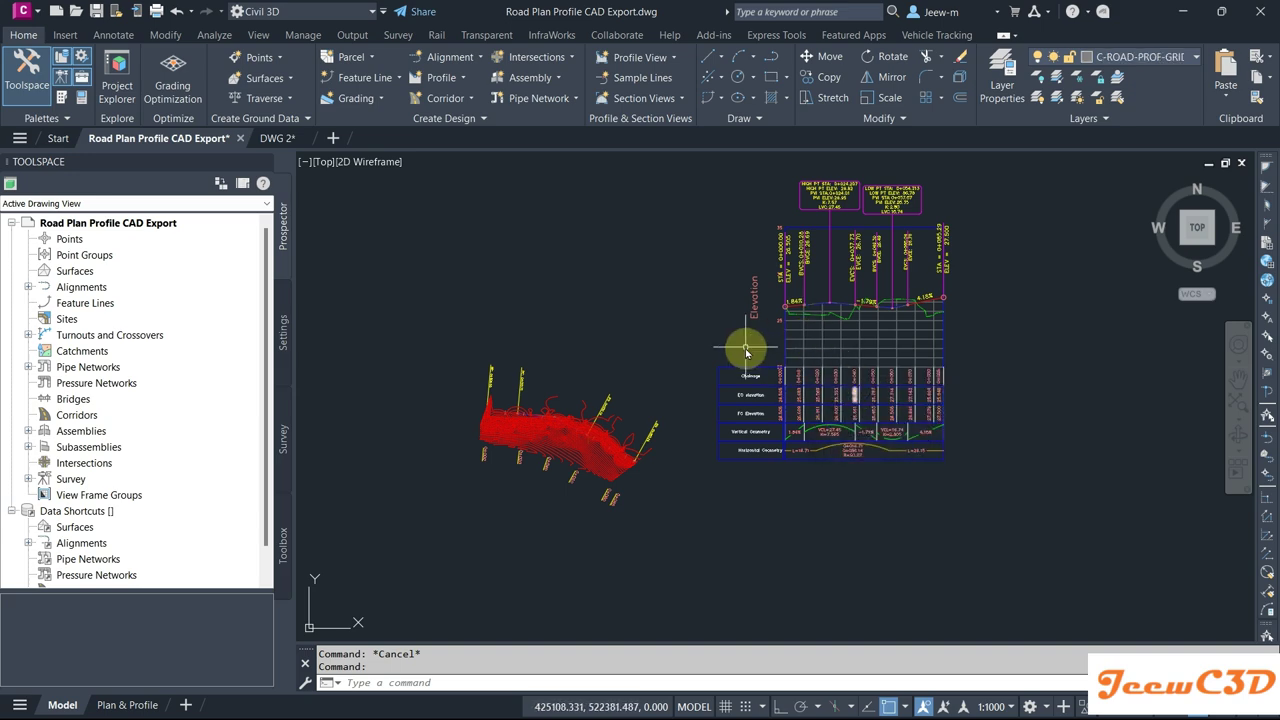
pyautogui.press('Escape')
pyautogui.scroll(3, 548, 441)
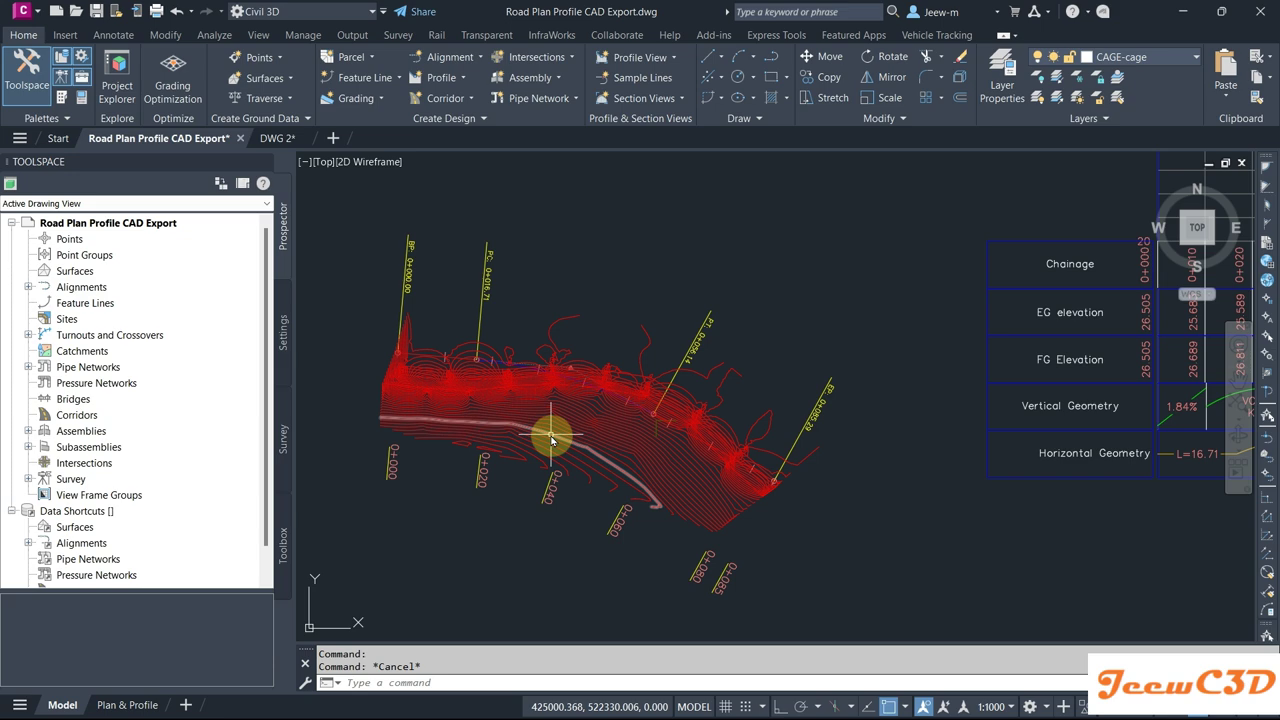
pyautogui.scroll(4, 663, 414)
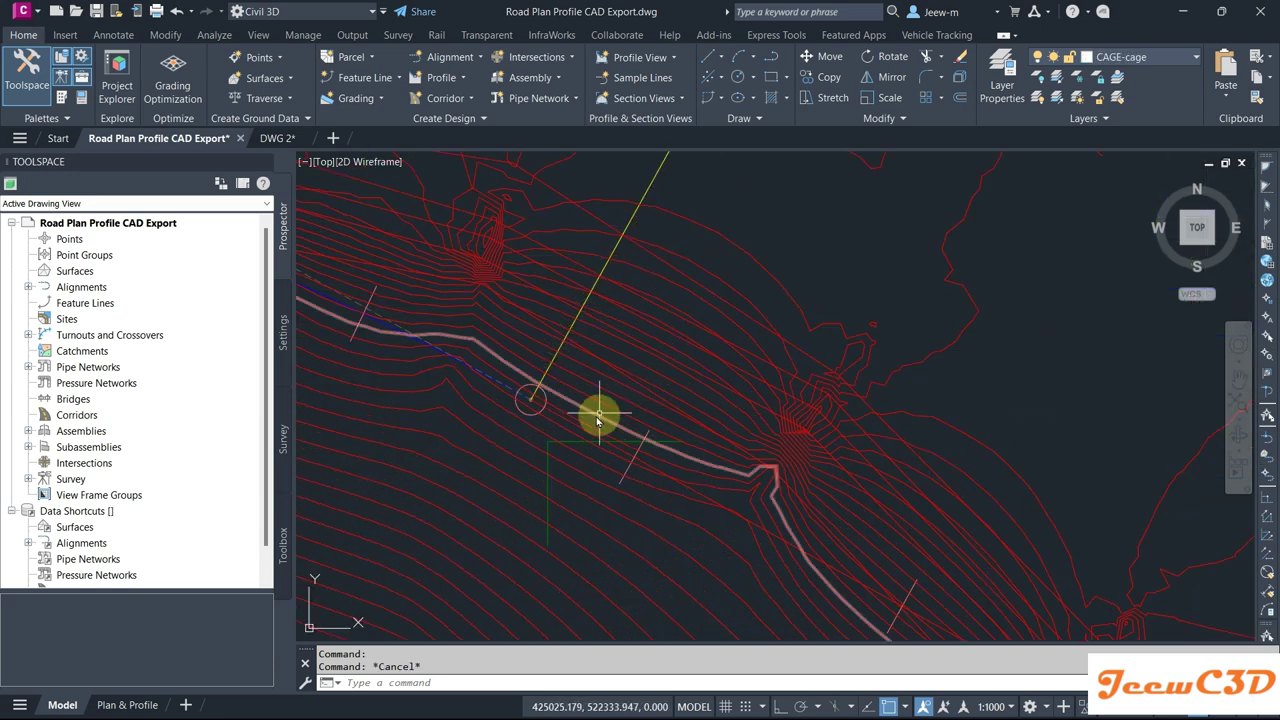
pyautogui.scroll(1, 506, 400)
pyautogui.click(506, 377)
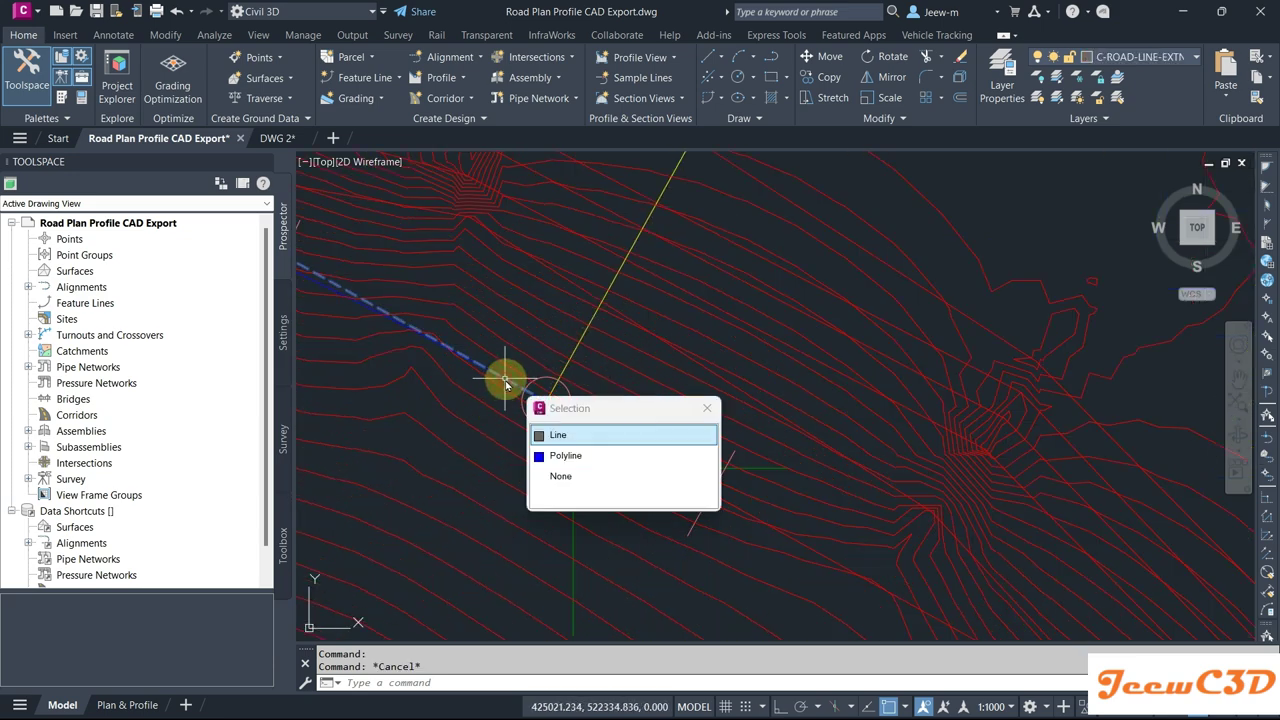
pyautogui.press('Escape')
pyautogui.scroll(-7, 614, 371)
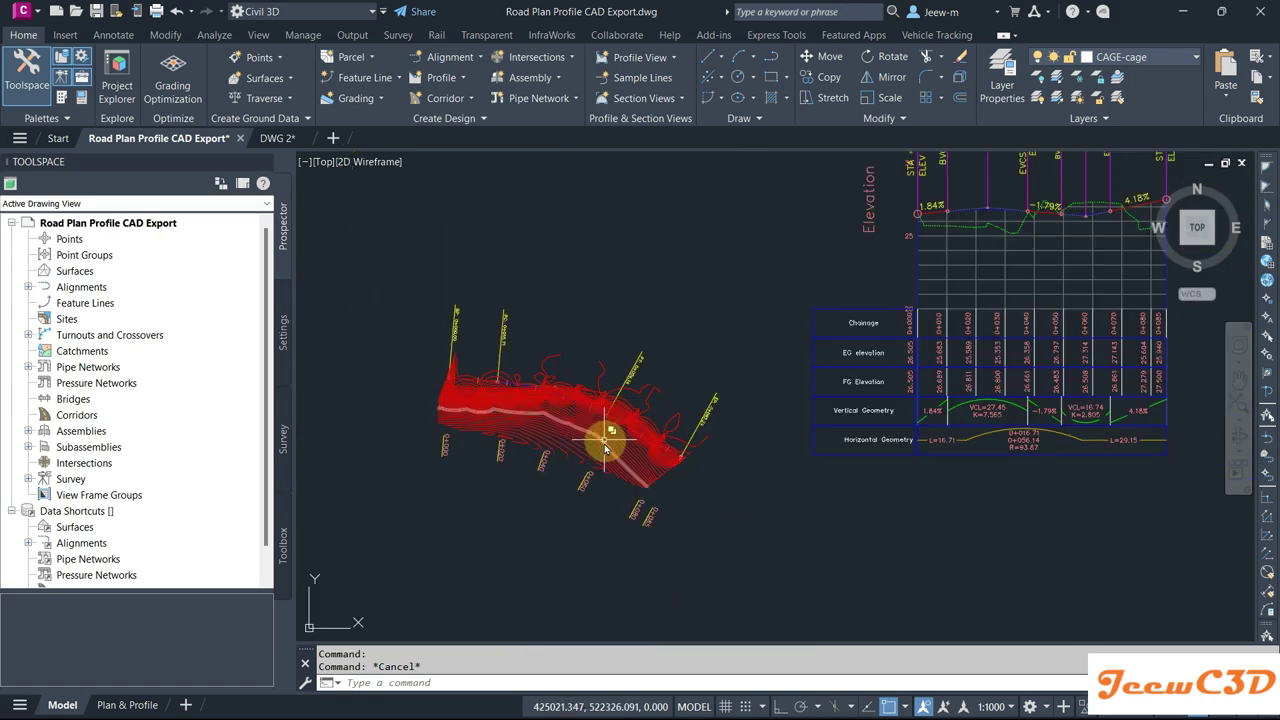
pyautogui.moveTo(530, 480); pyautogui.dragTo(534, 457, button='middle')
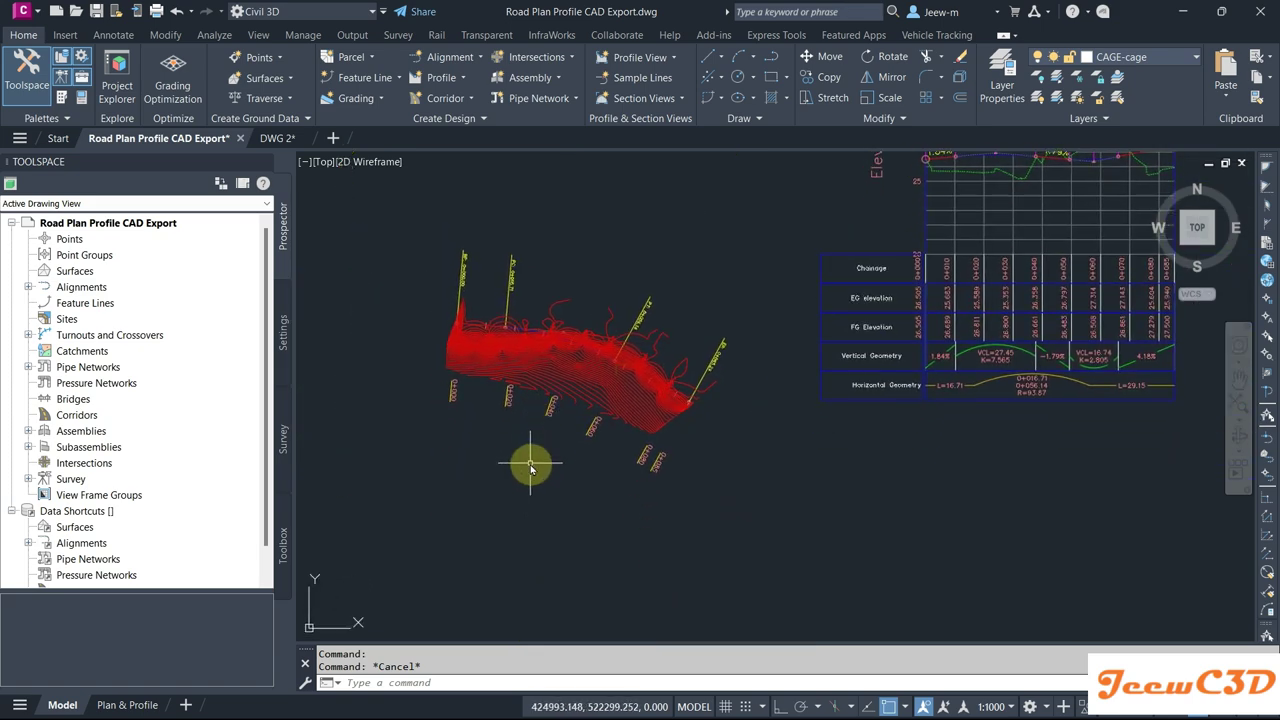
pyautogui.scroll(-2, 530, 466)
pyautogui.moveTo(666, 514); pyautogui.dragTo(646, 543, button='middle')
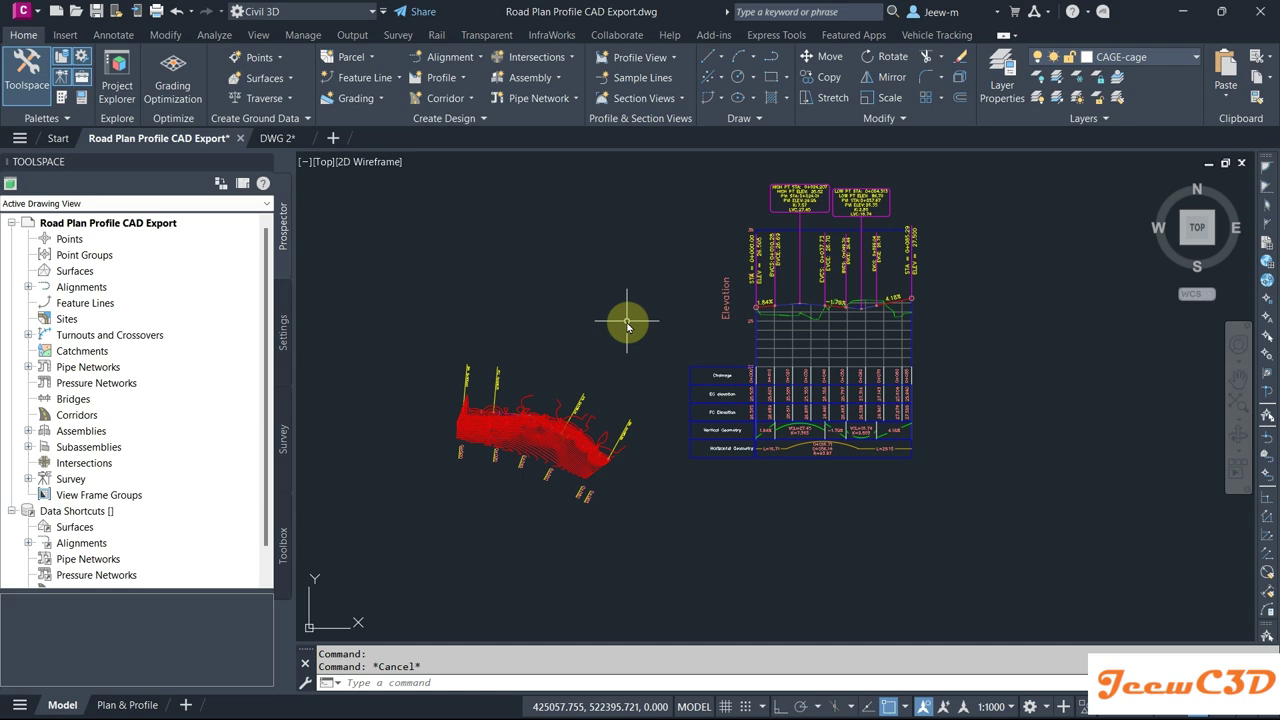
# Step: Check the elevation property of two neighbouring contour polylines along the lower edge of the plan near station 0+020
pyautogui.scroll(4, 477, 449)
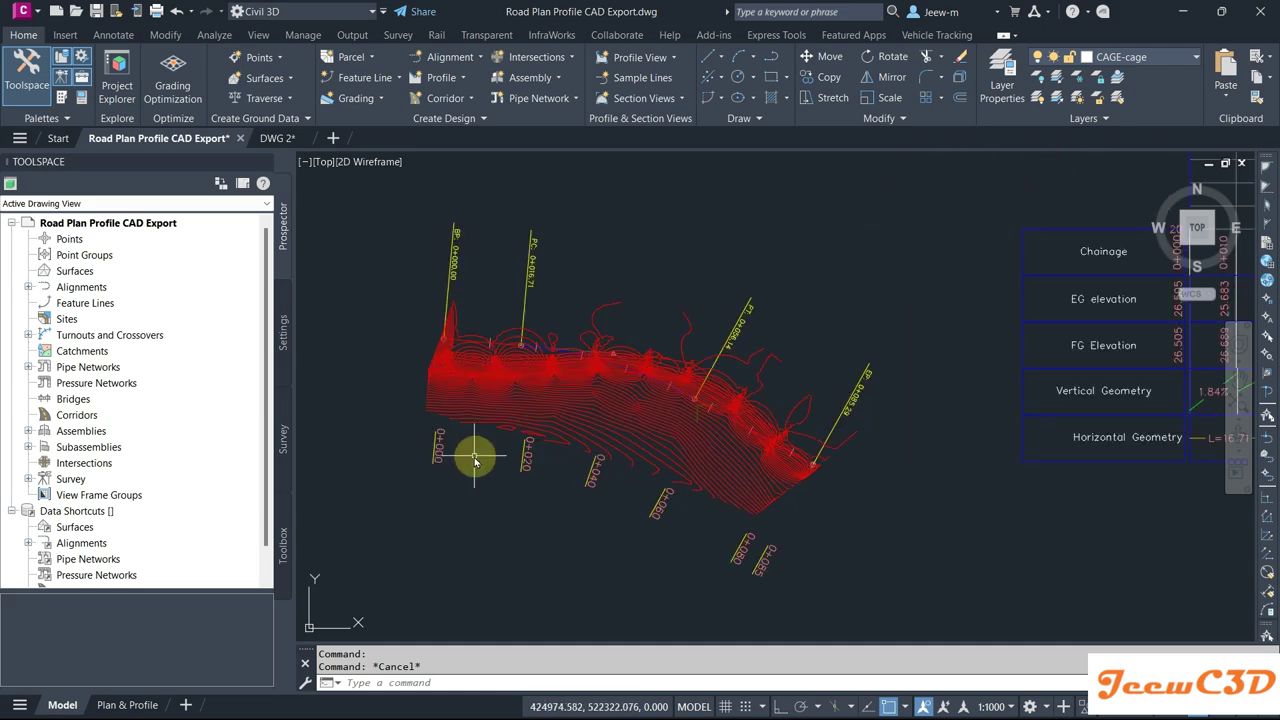
pyautogui.scroll(2, 460, 430)
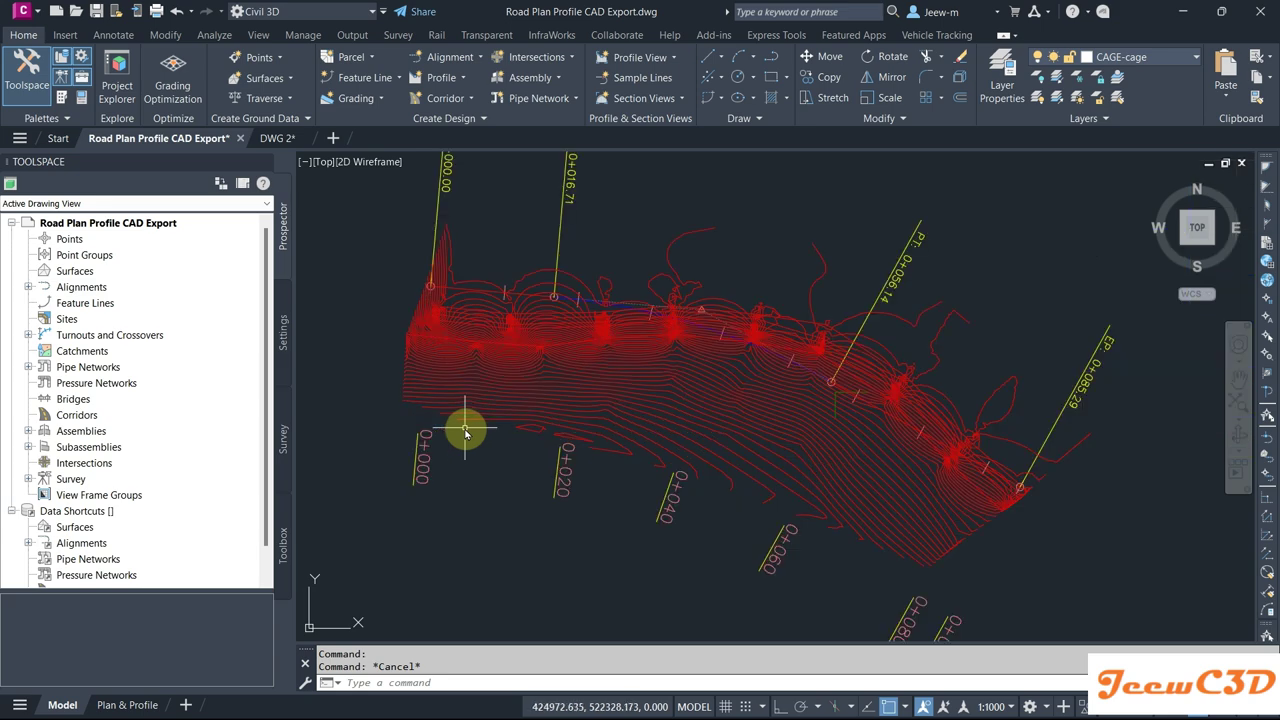
pyautogui.scroll(3, 491, 422)
pyautogui.click(491, 418)
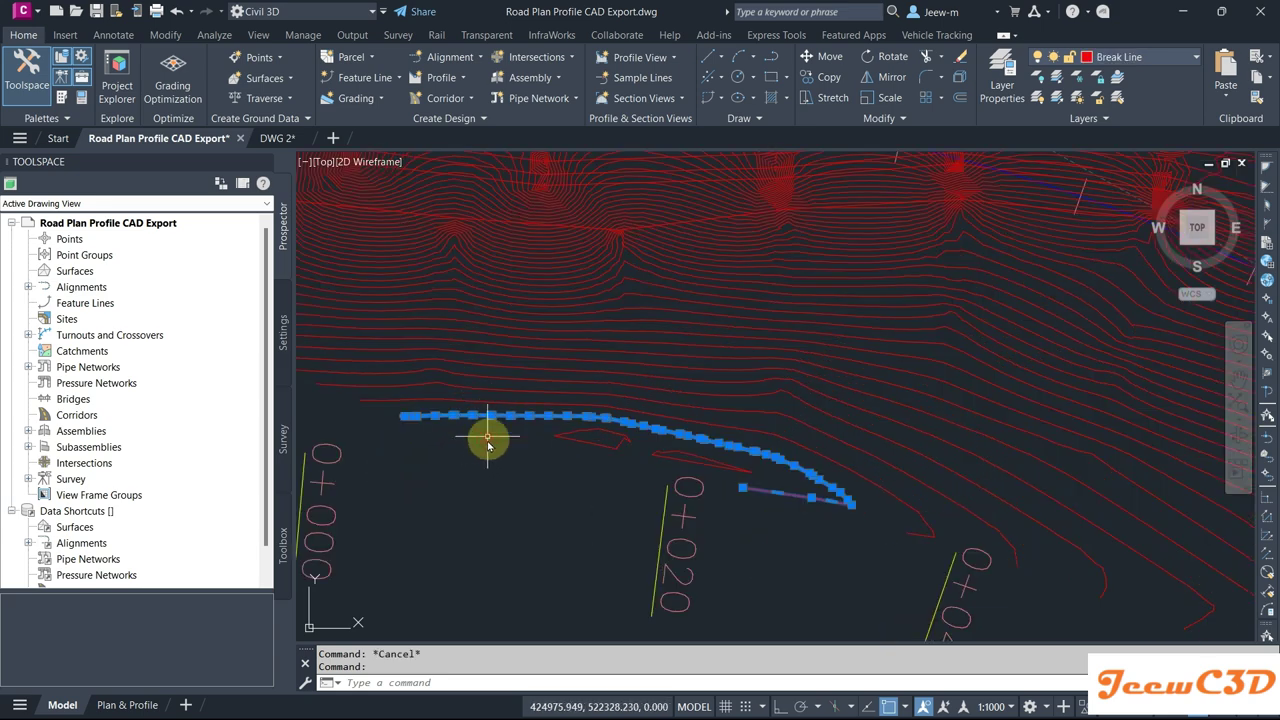
pyautogui.rightClick(488, 455)
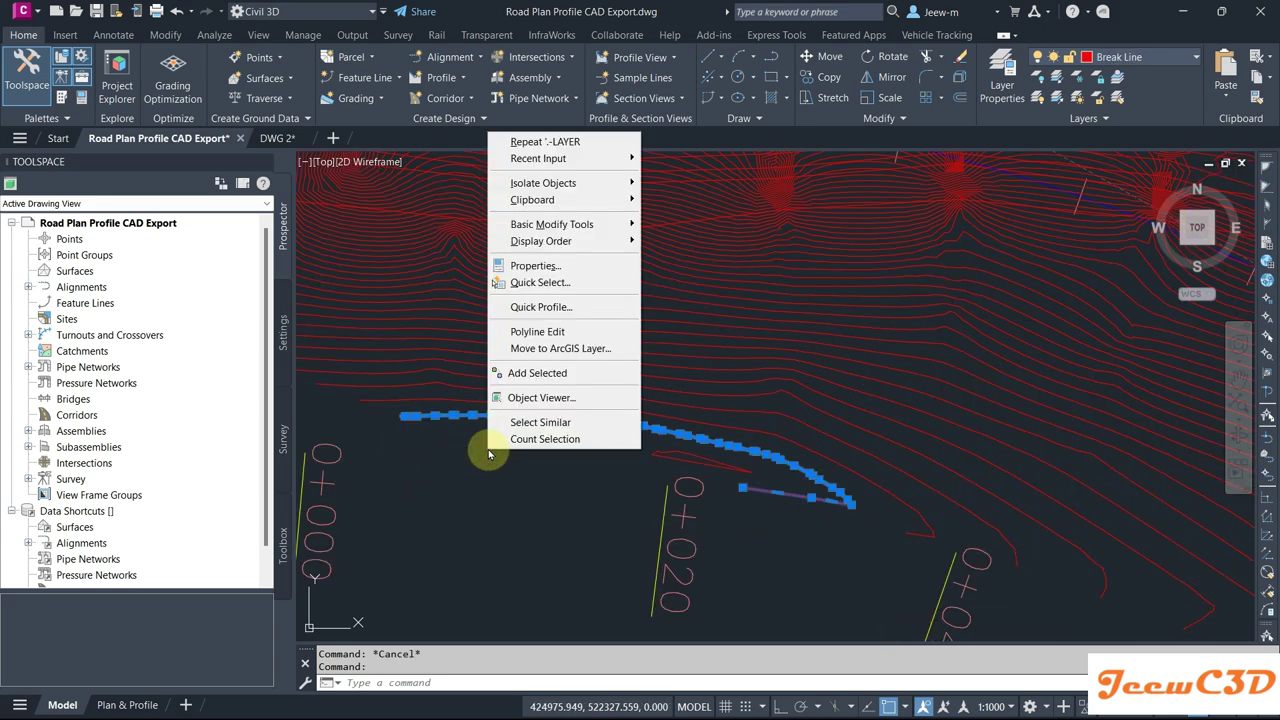
pyautogui.click(538, 267)
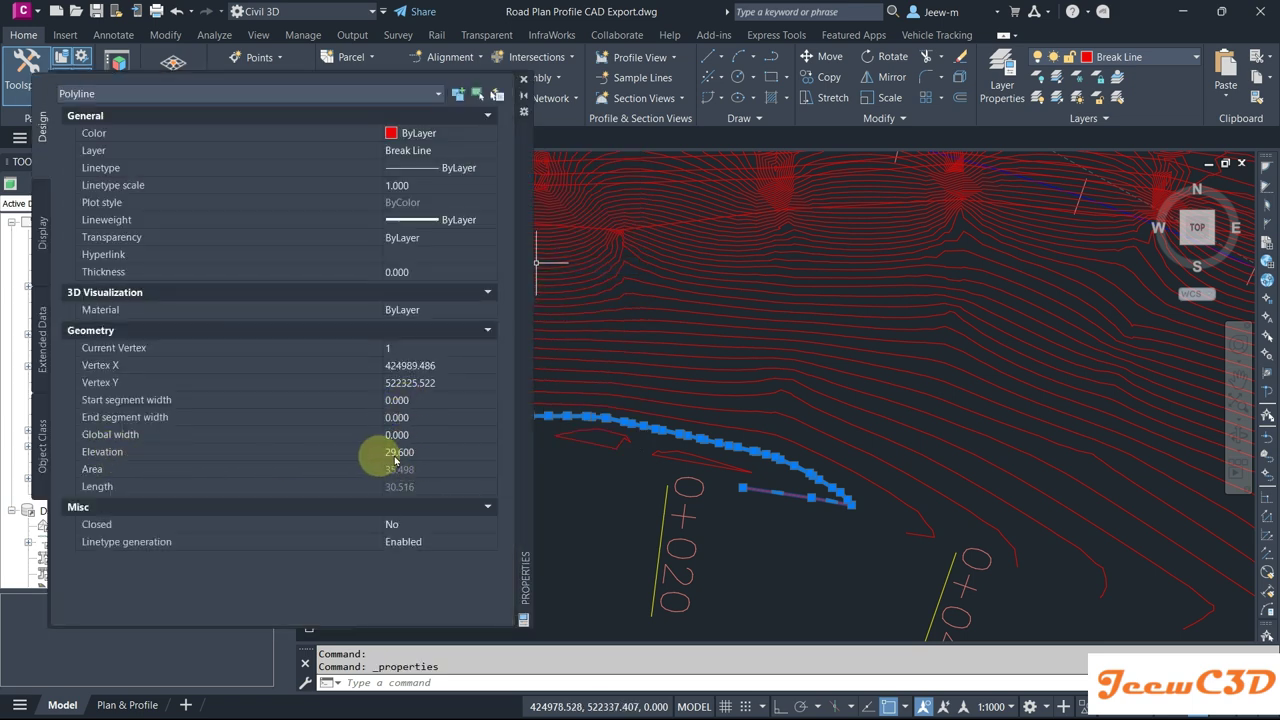
pyautogui.press('Escape')
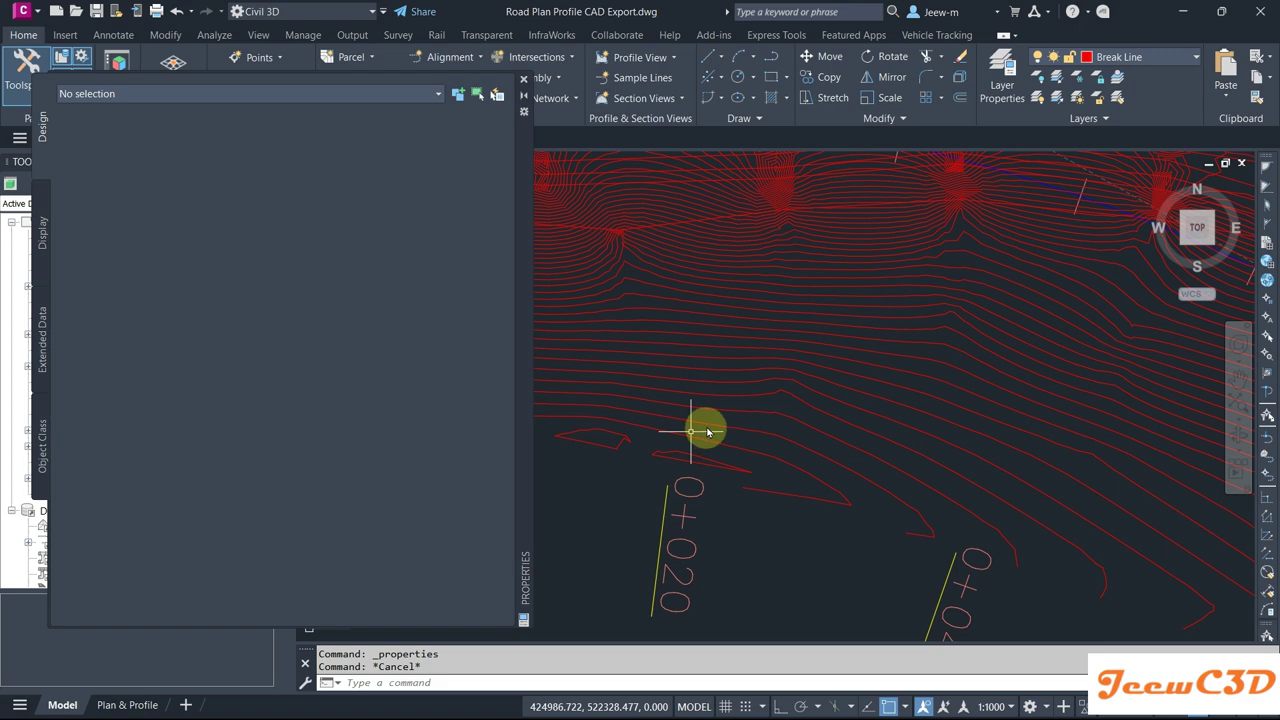
pyautogui.click(712, 425)
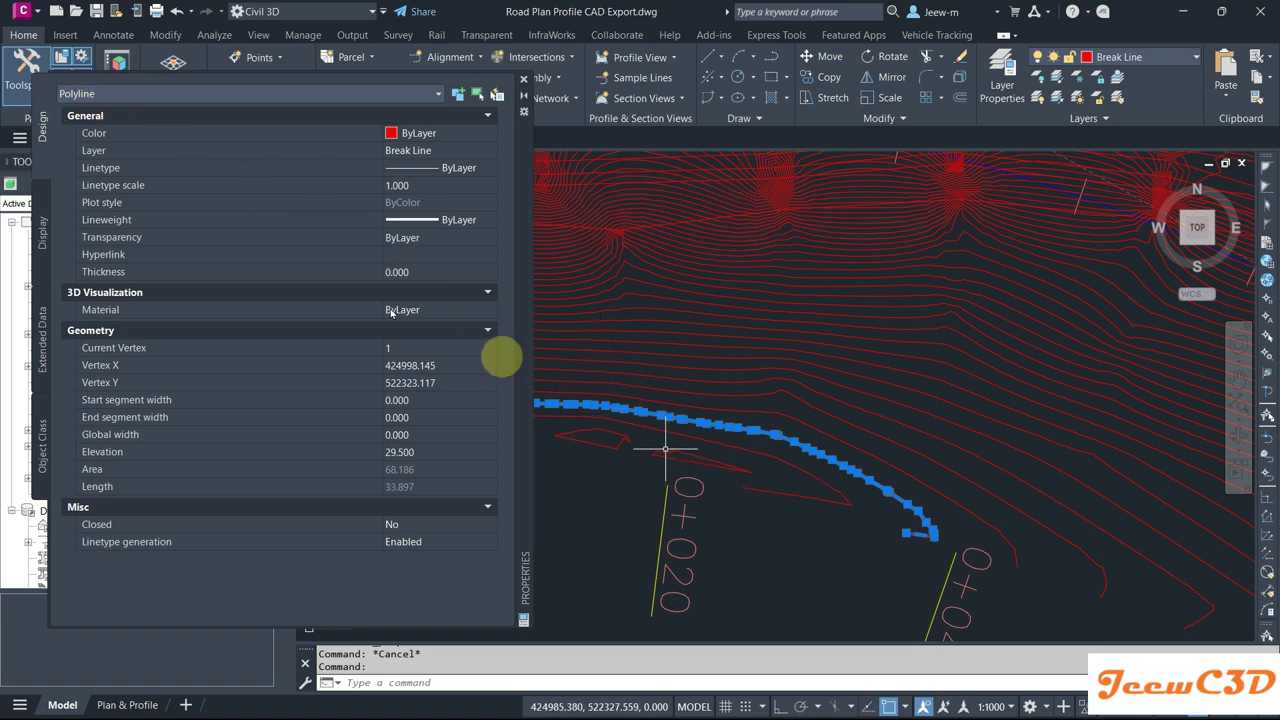
pyautogui.click(524, 84)
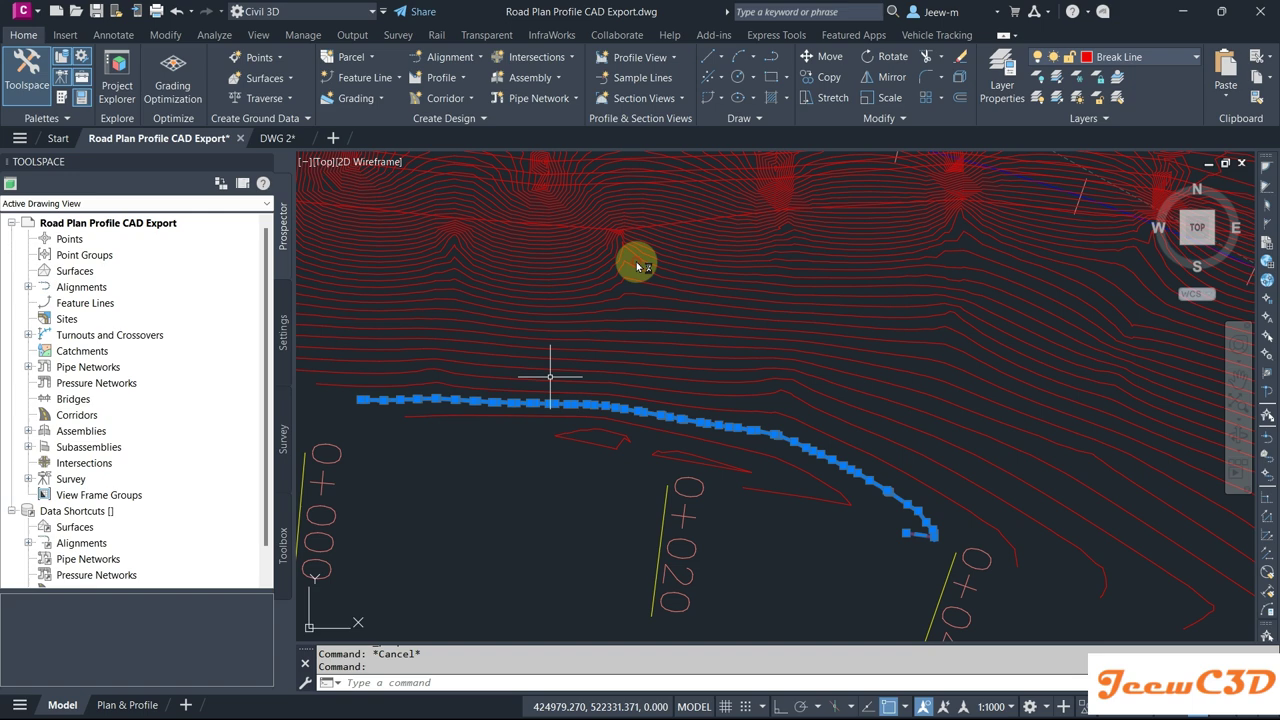
pyautogui.press('Escape')
# Step: Select all contour polylines with Select Similar, starting from a few at the plan's lower edge, and copy them to the clipboard
pyautogui.scroll(-5, 648, 328)
pyautogui.scroll(2, 658, 371)
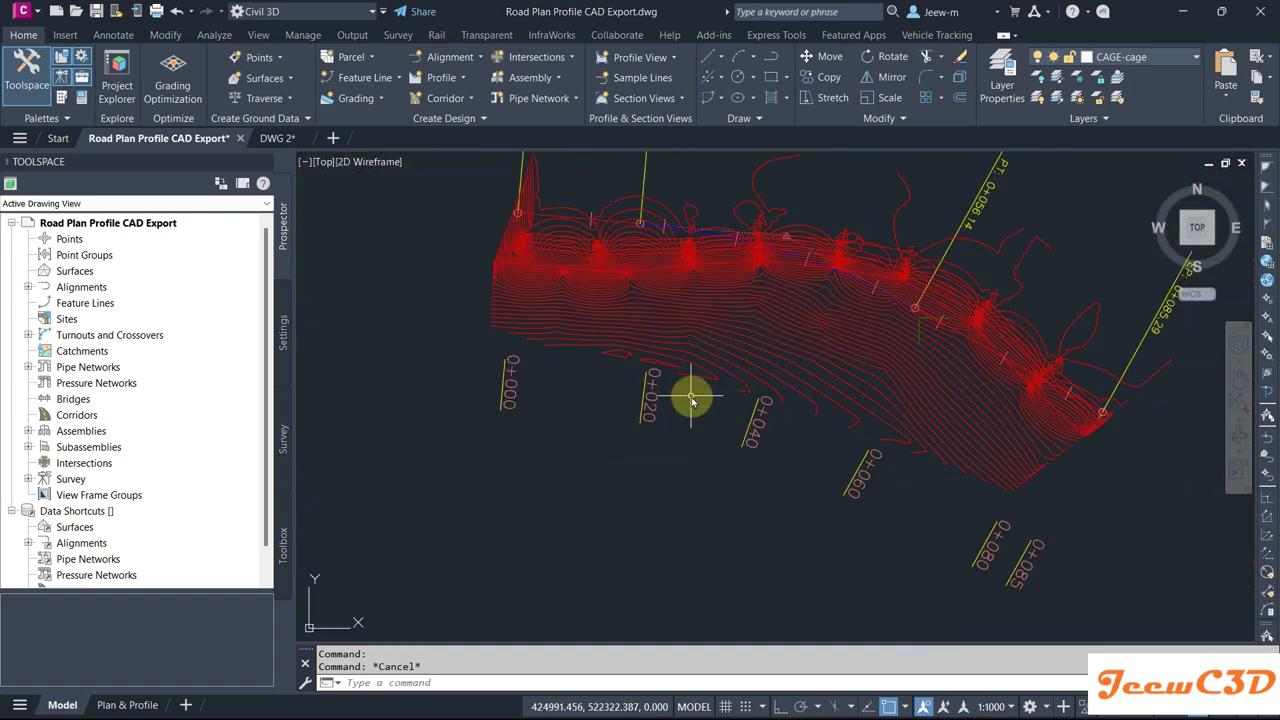
pyautogui.click(688, 392)
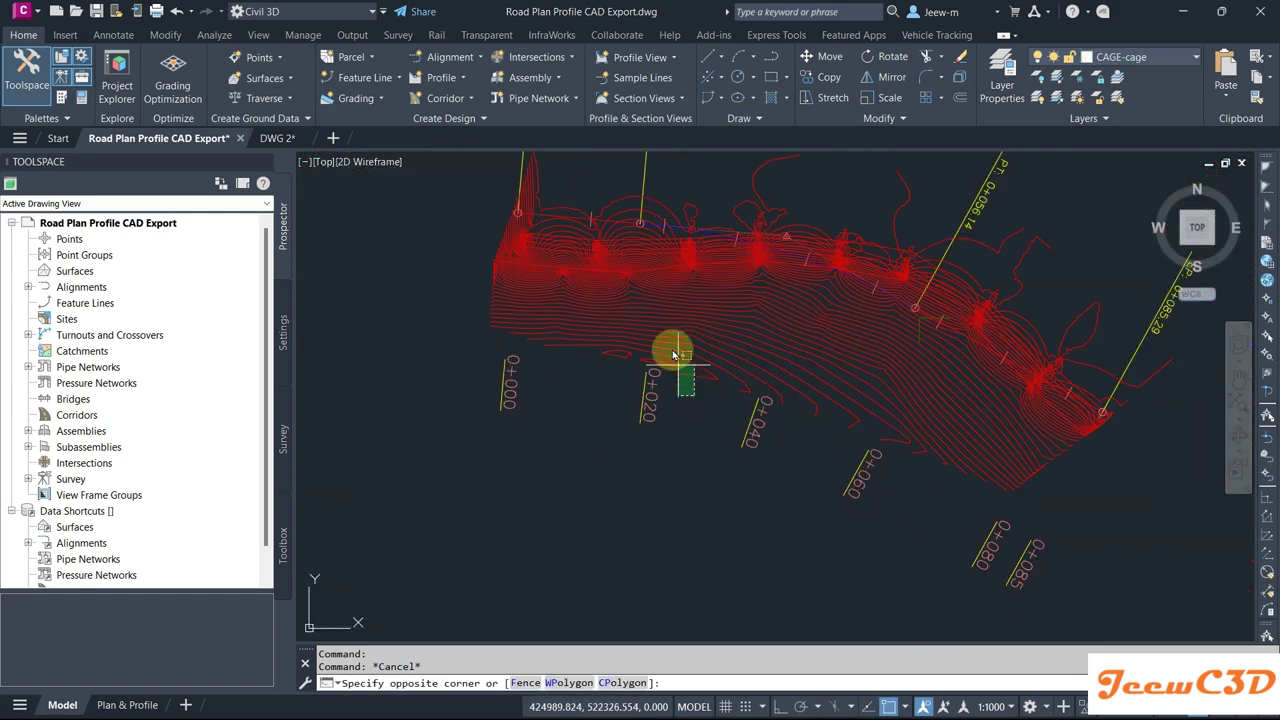
pyautogui.click(433, 331)
pyautogui.rightClick(433, 331)
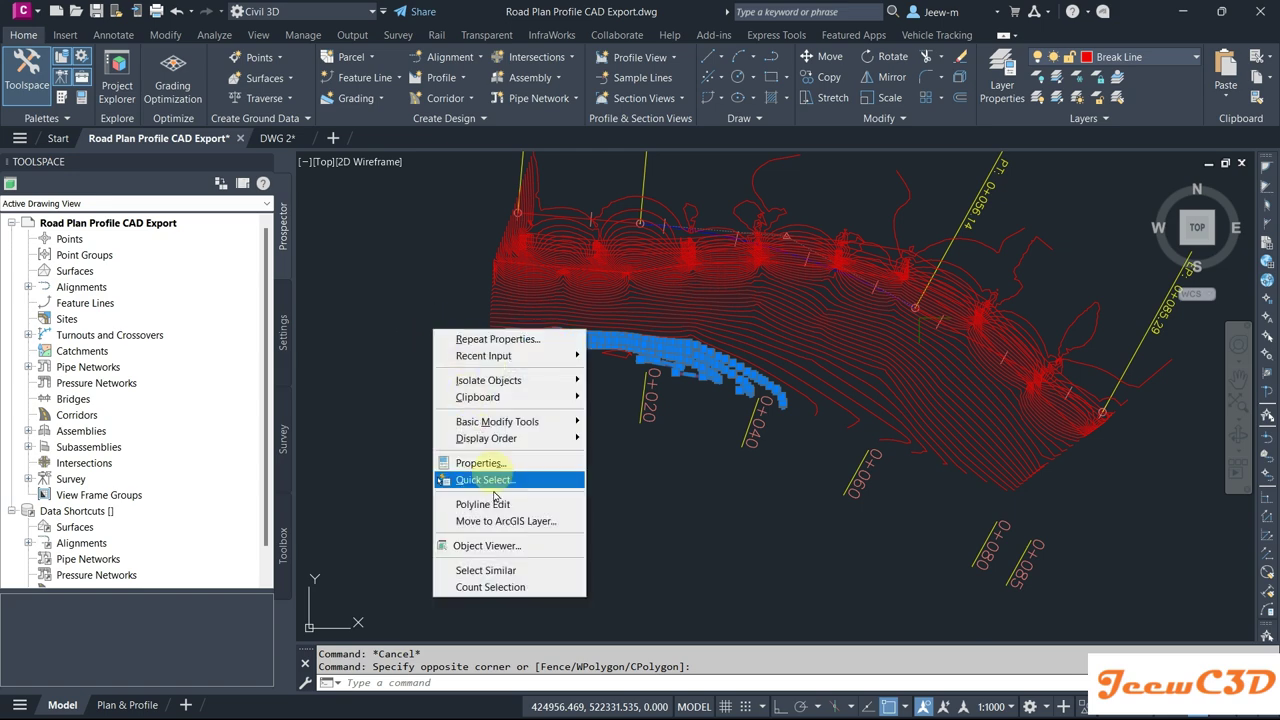
pyautogui.click(485, 570)
pyautogui.scroll(-2, 491, 557)
pyautogui.scroll(-1, 586, 477)
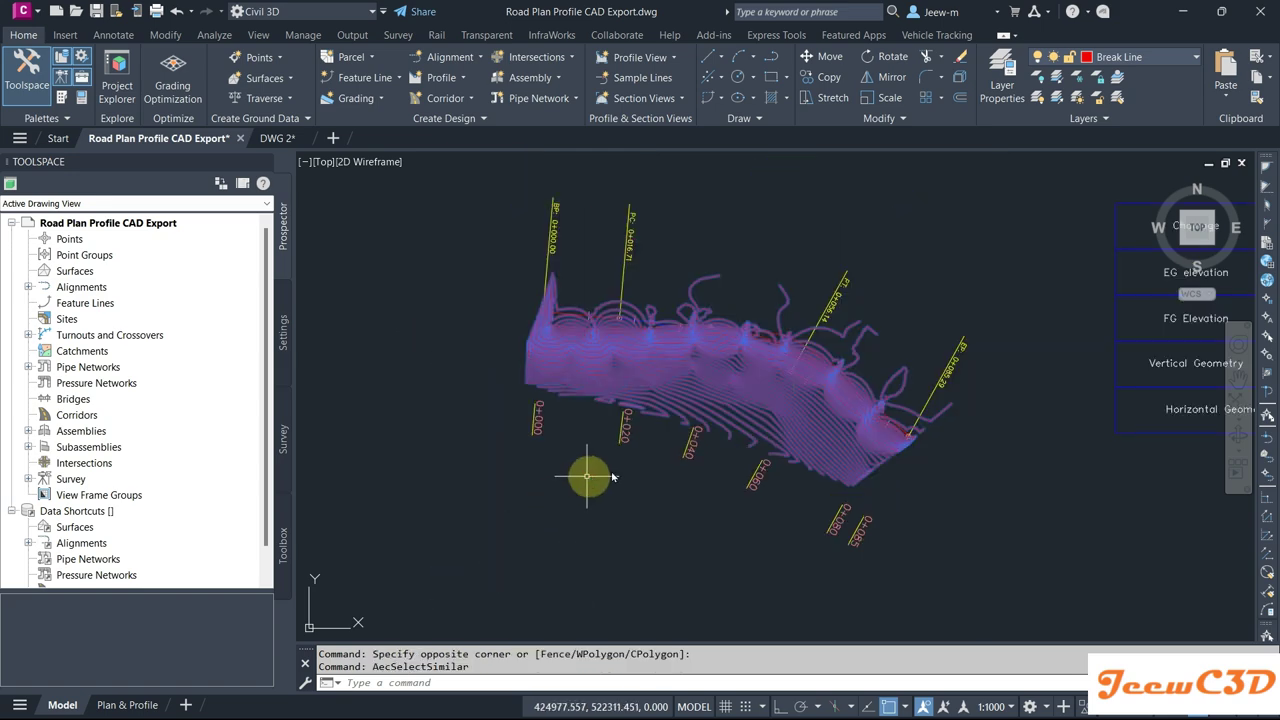
pyautogui.scroll(-2, 671, 466)
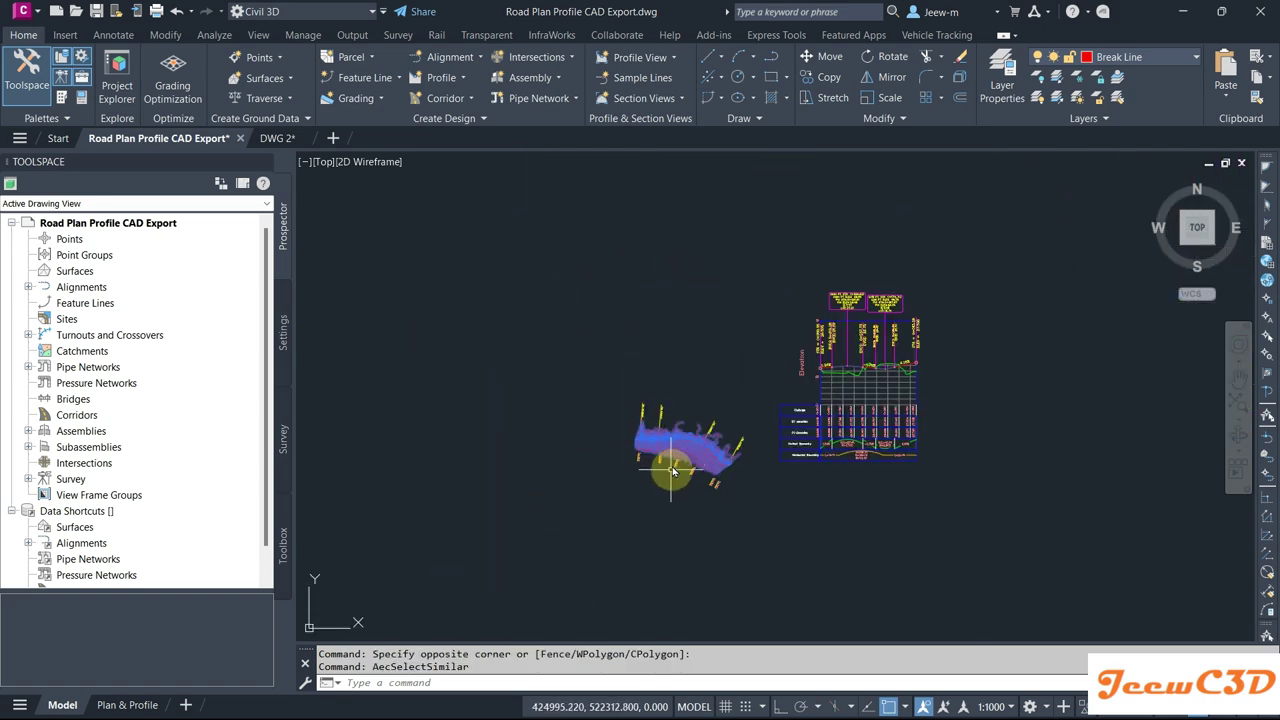
pyautogui.scroll(-1, 616, 348)
pyautogui.scroll(2, 618, 360)
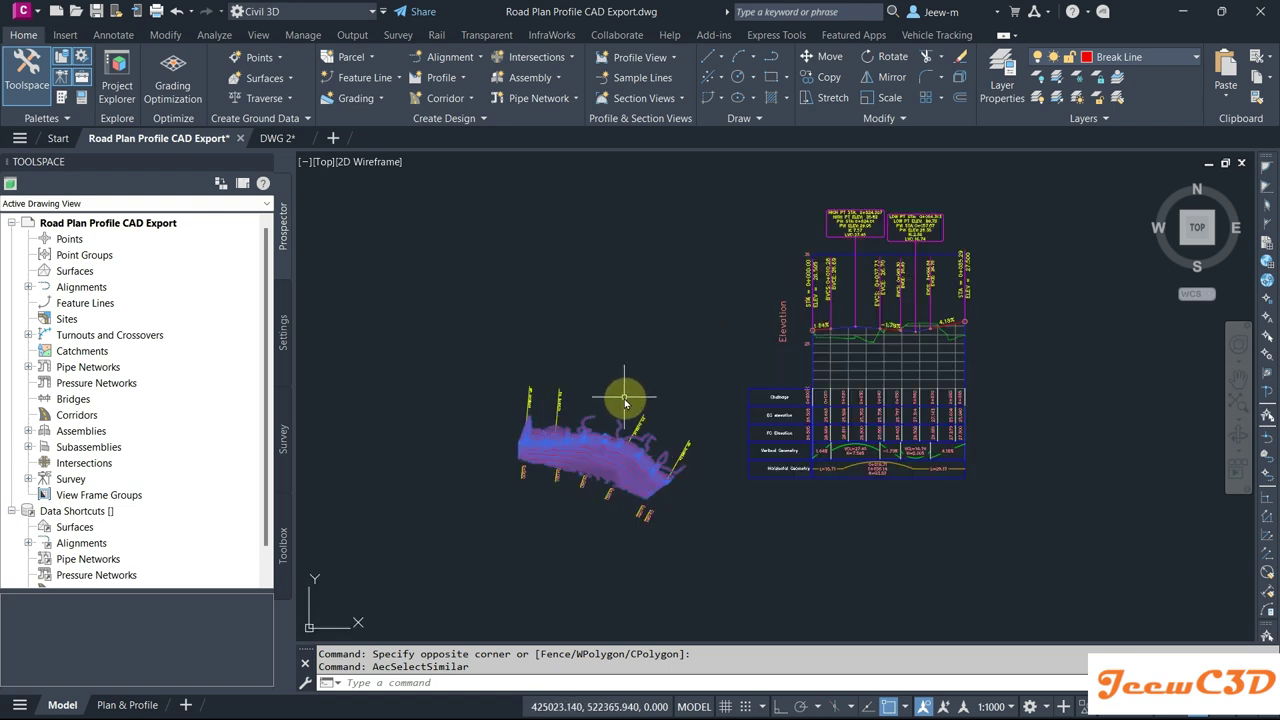
pyautogui.scroll(-2, 624, 402)
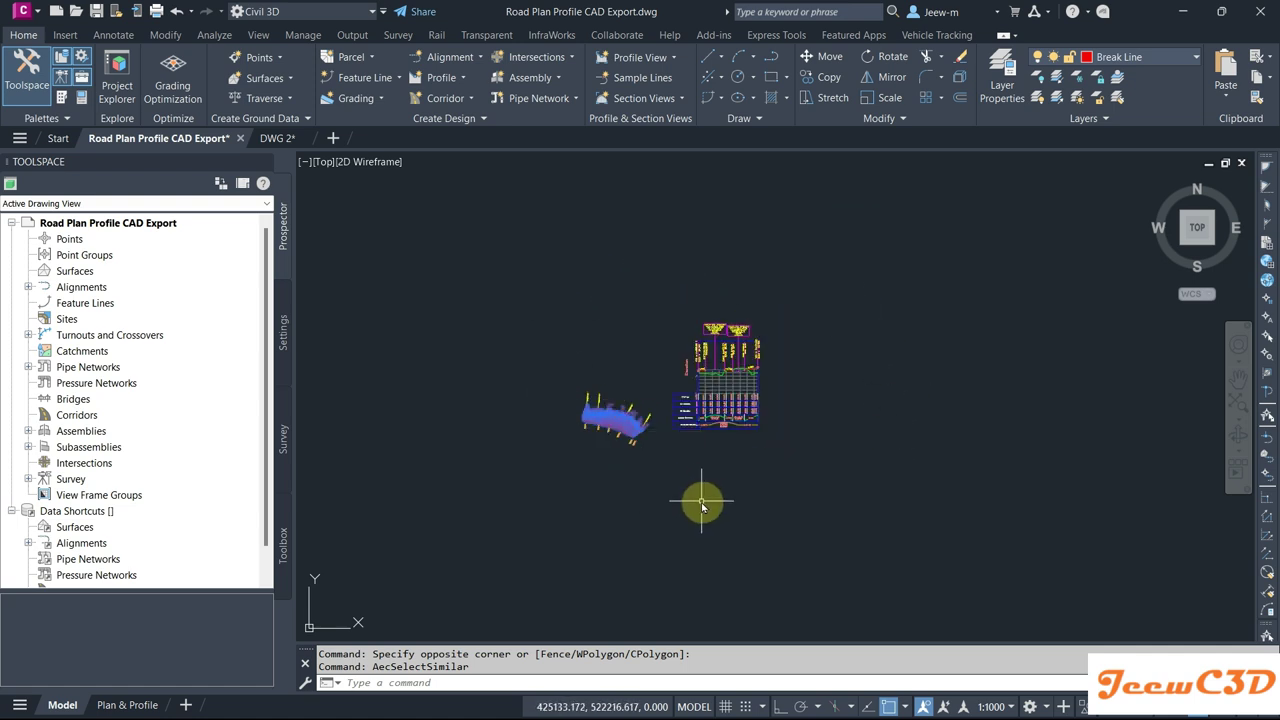
pyautogui.scroll(2, 593, 460)
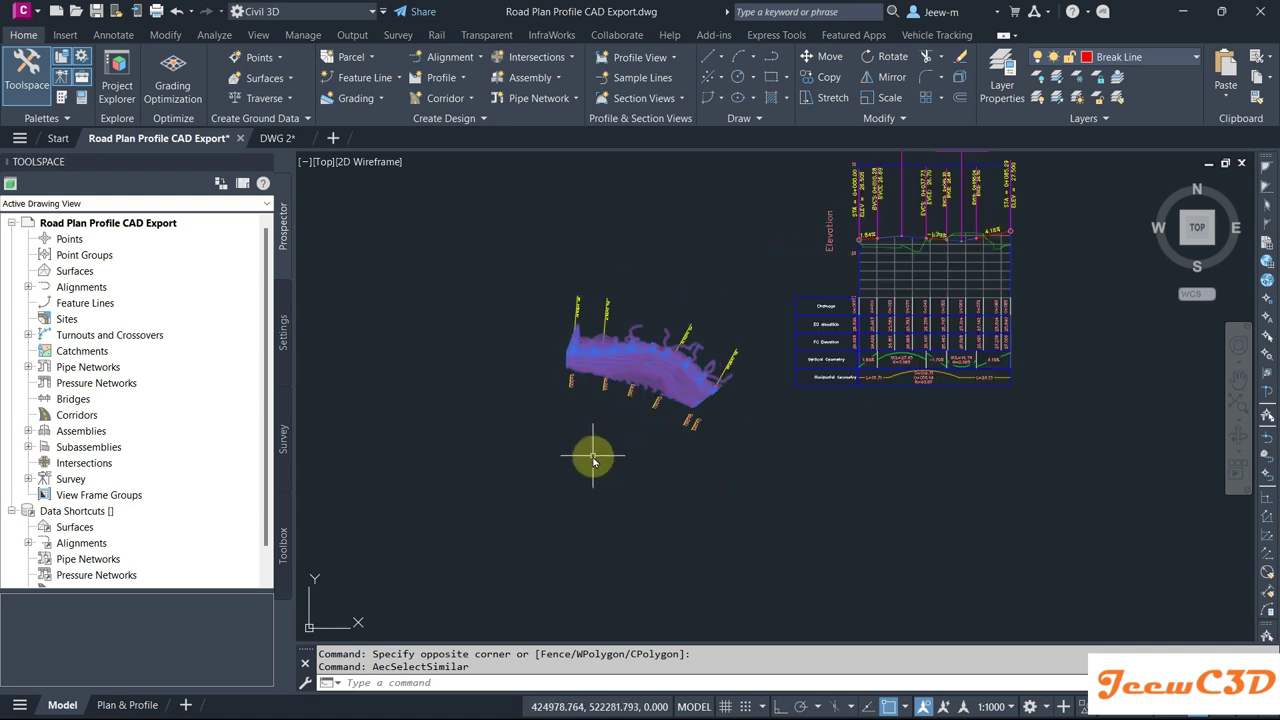
pyautogui.rightClick(471, 340)
pyautogui.moveTo(579, 410)
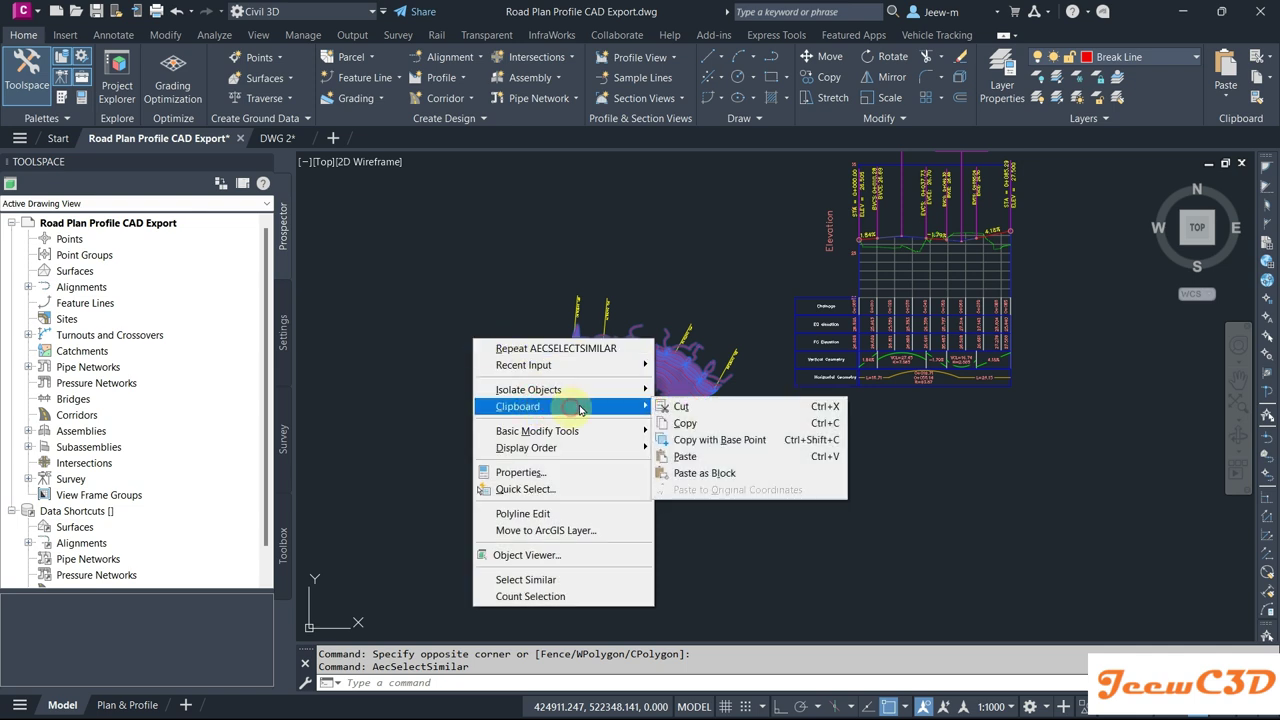
pyautogui.click(686, 423)
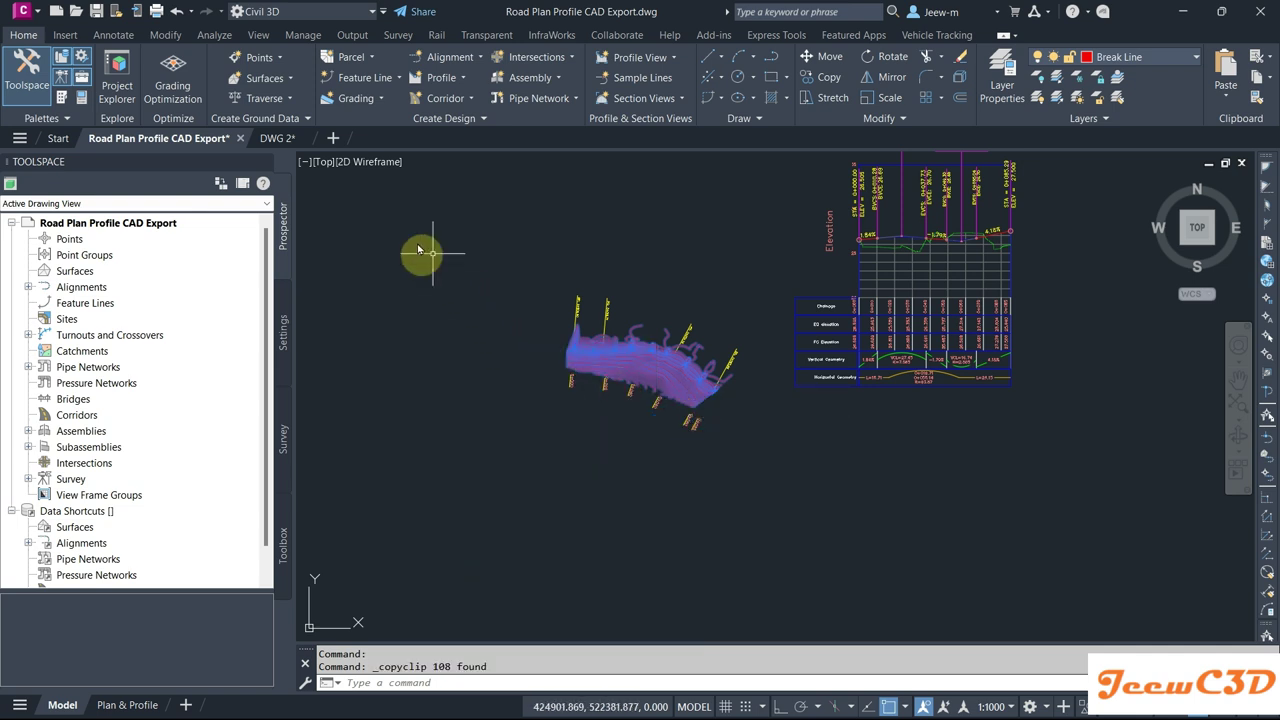
# Step: Switch to the DWG 2 drawing, paste the copied contours to their original coordinates and zoom to their extents
pyautogui.click(275, 138)
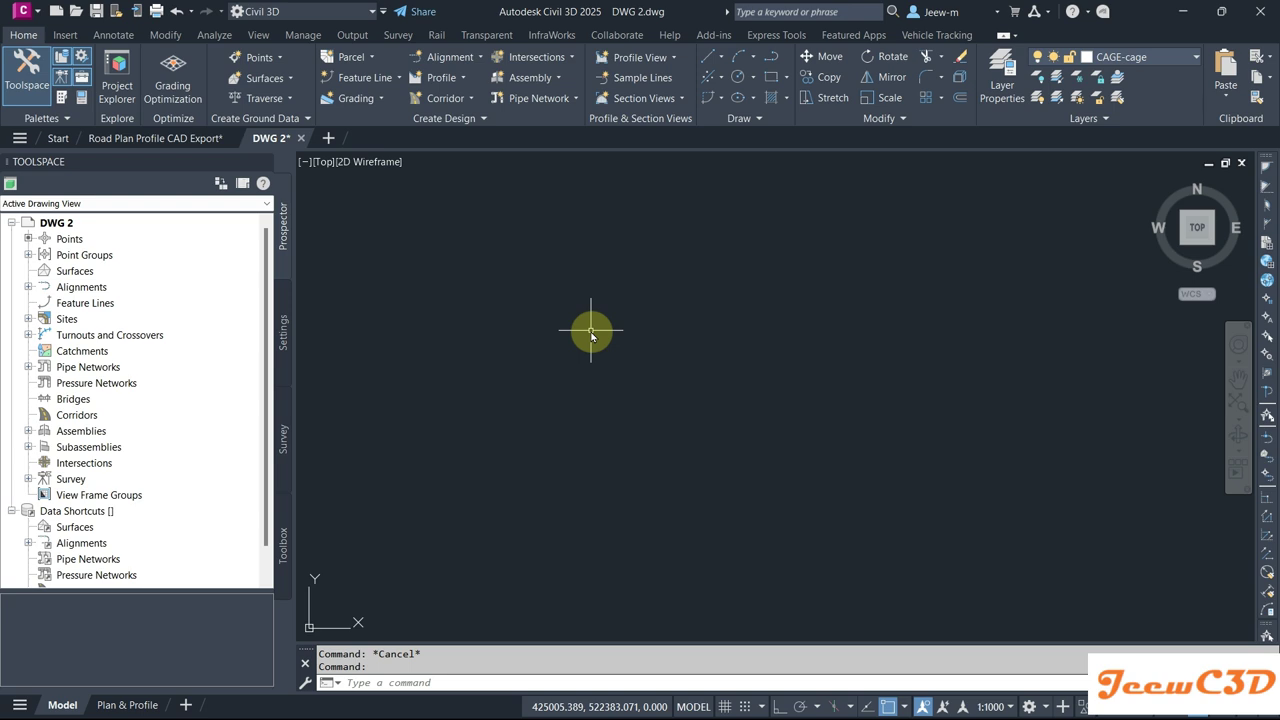
pyautogui.rightClick(494, 297)
pyautogui.moveTo(568, 365)
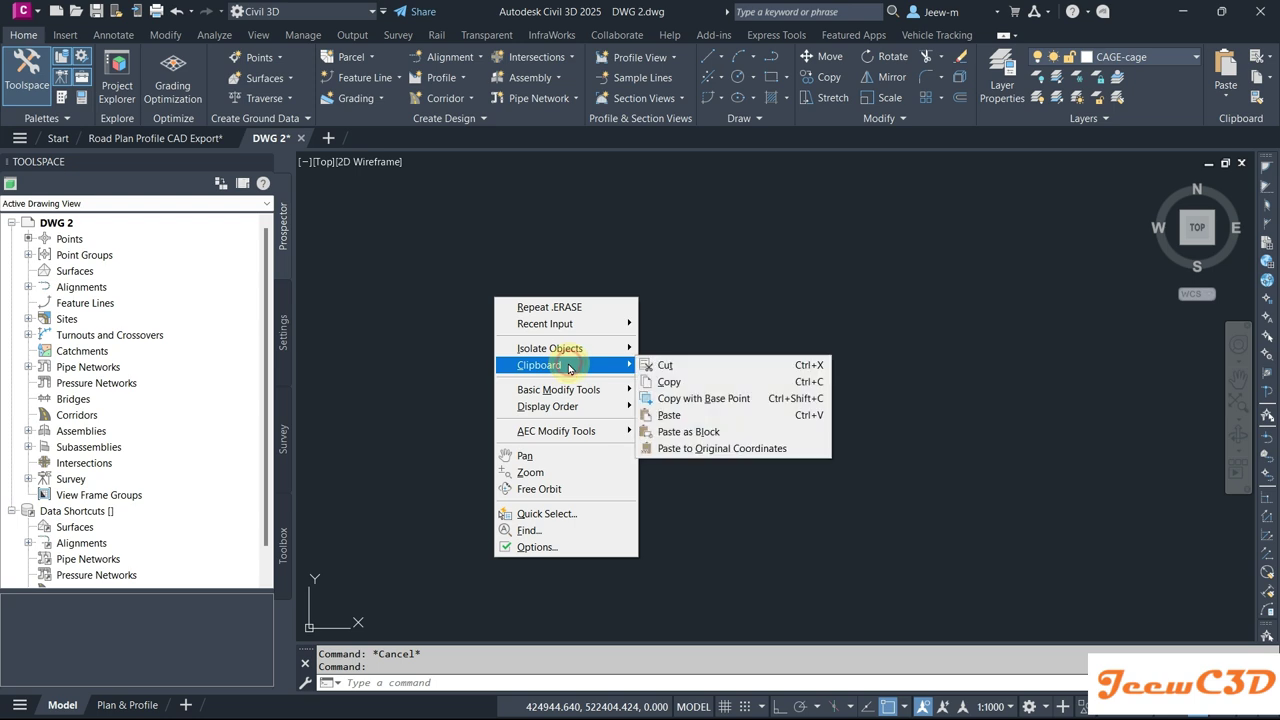
pyautogui.click(741, 450)
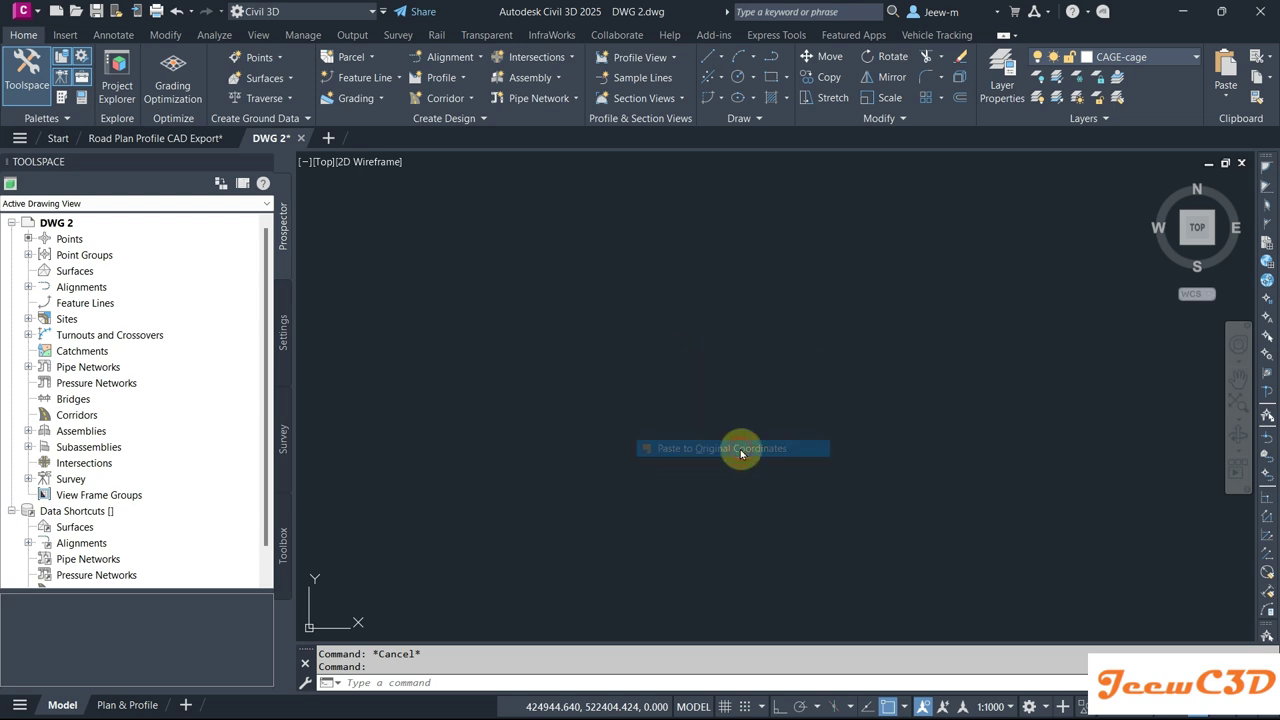
pyautogui.middleClick(699, 332)
pyautogui.middleClick(699, 332)
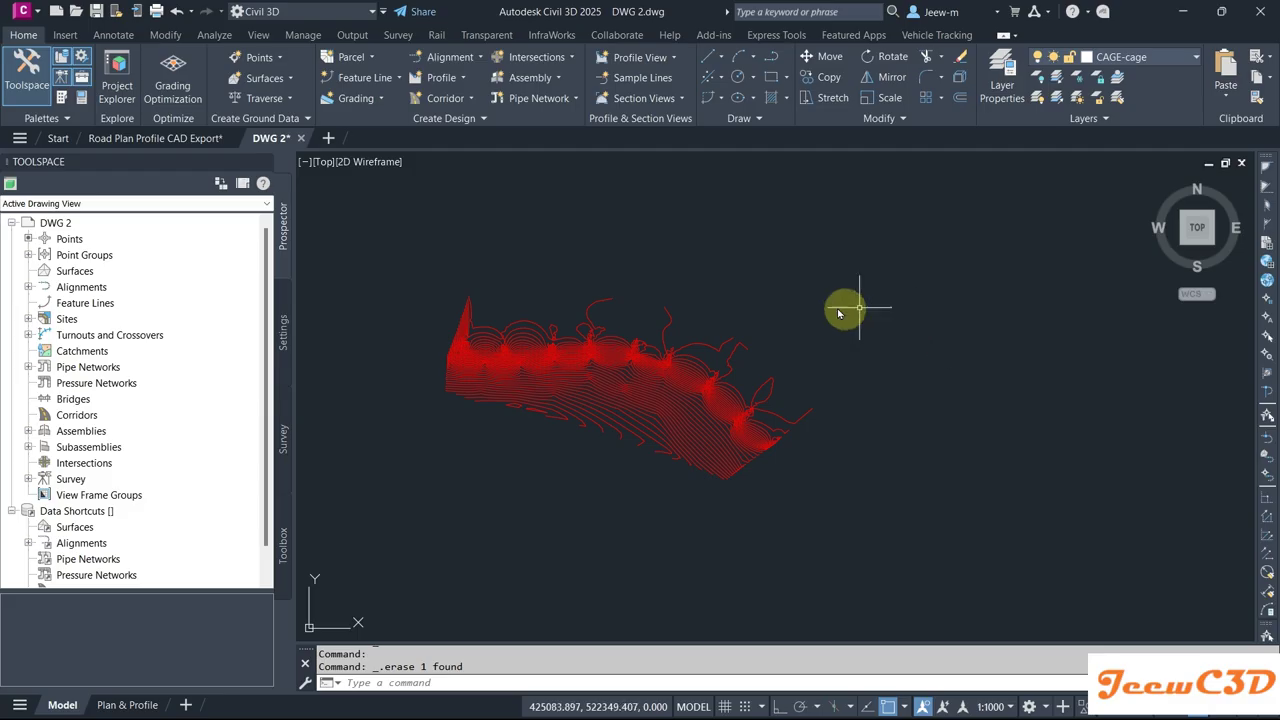
# Step: Start a new TIN surface in DWG 2 and name it EG
pyautogui.click(80, 272)
pyautogui.click(68, 274)
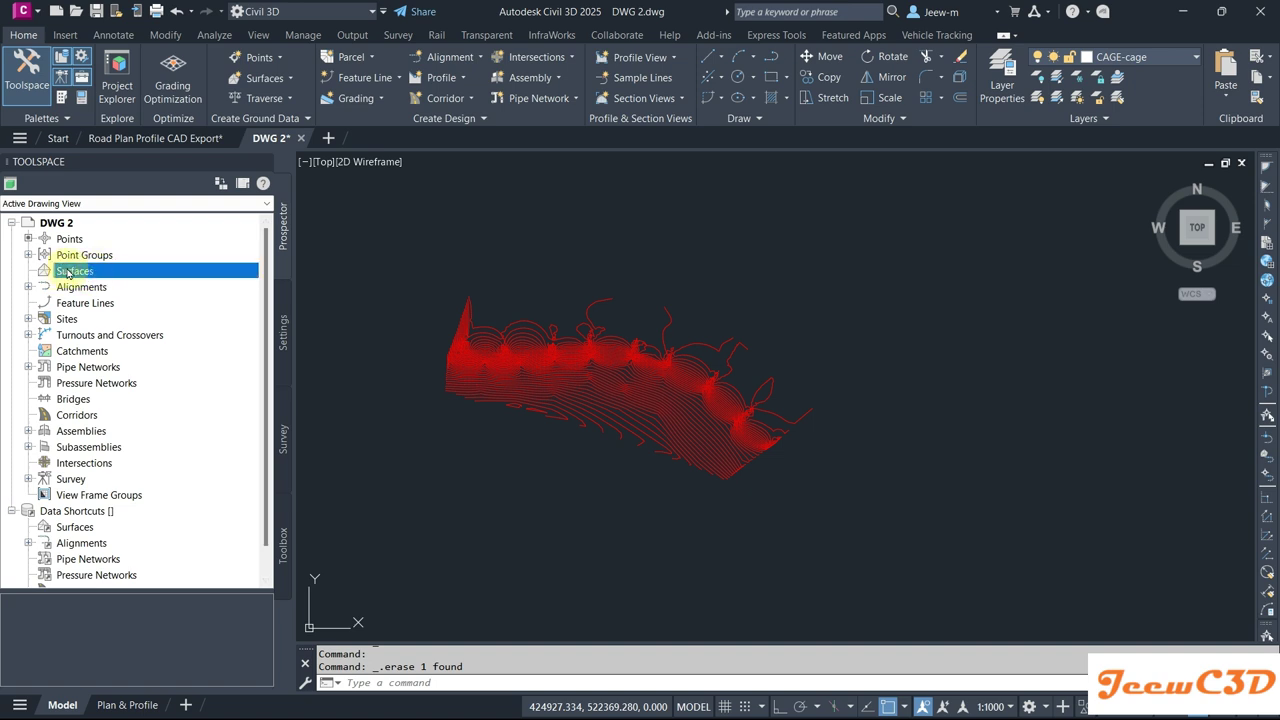
pyautogui.rightClick(97, 271)
pyautogui.click(152, 280)
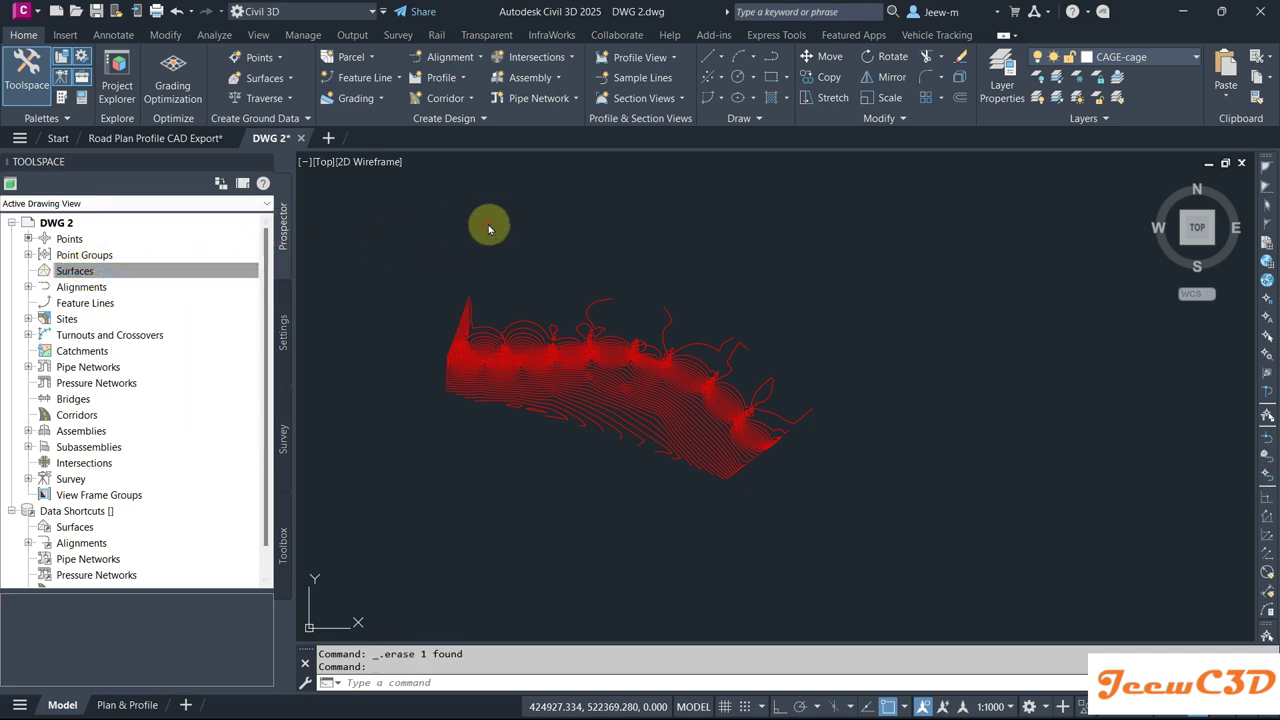
pyautogui.click(758, 258)
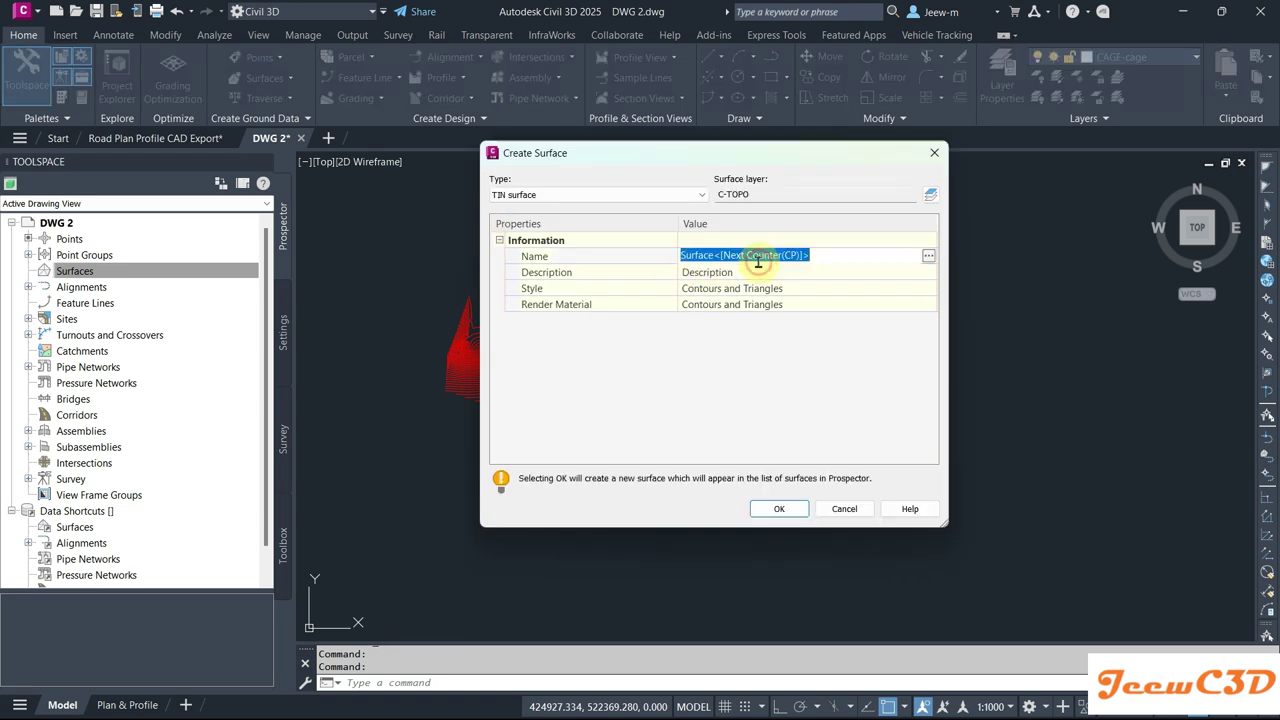
pyautogui.write('EG')
pyautogui.click(736, 371)
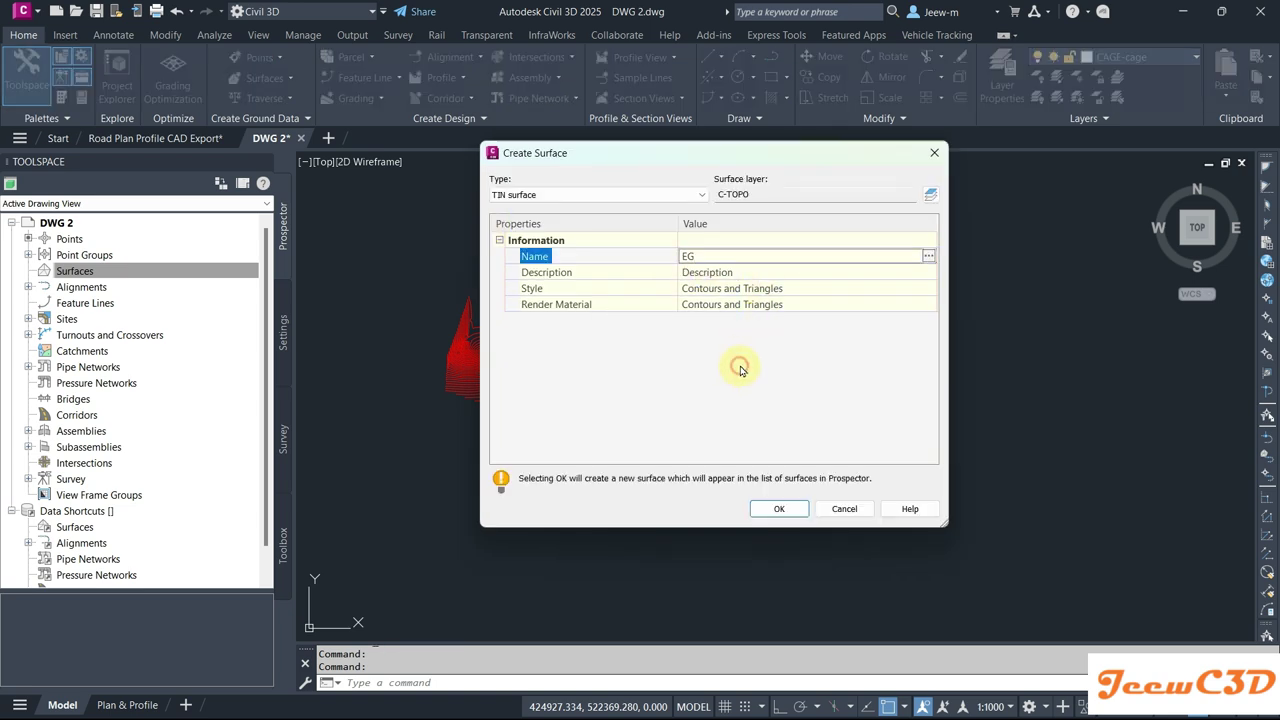
# Step: Set the EG surface's style to Border Only and create the surface
pyautogui.click(798, 288)
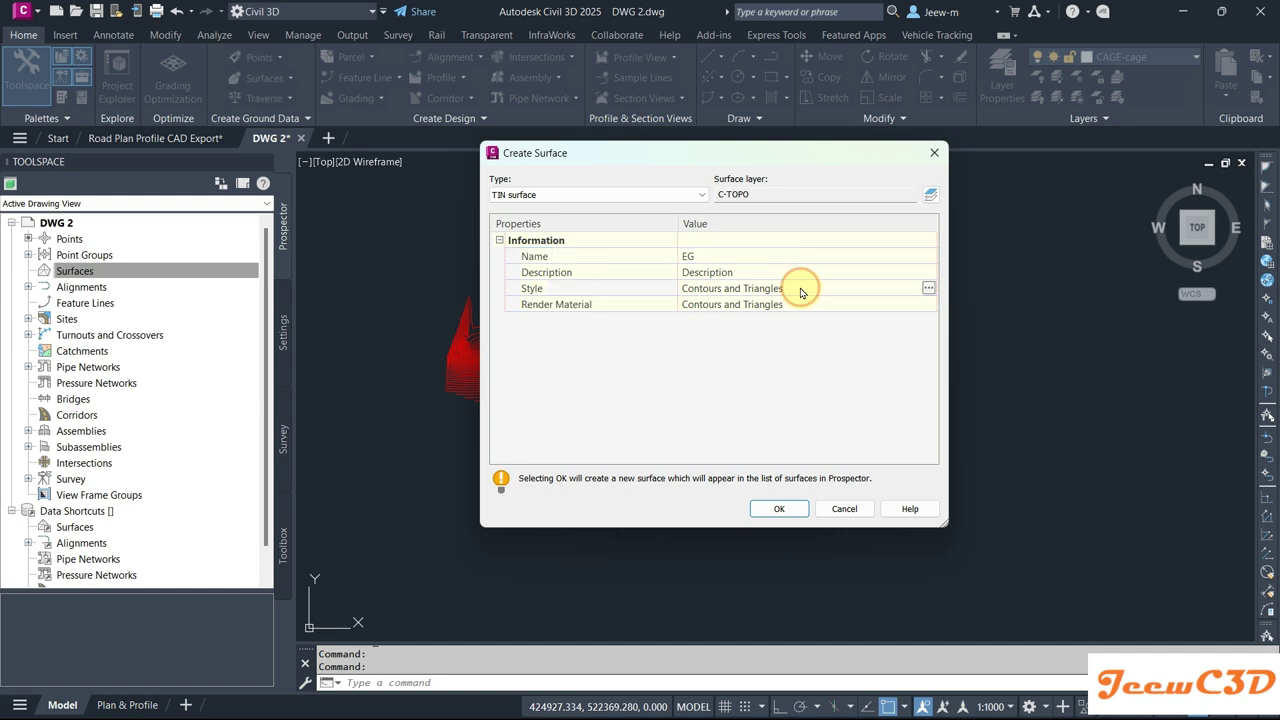
pyautogui.click(928, 288)
pyautogui.click(408, 252)
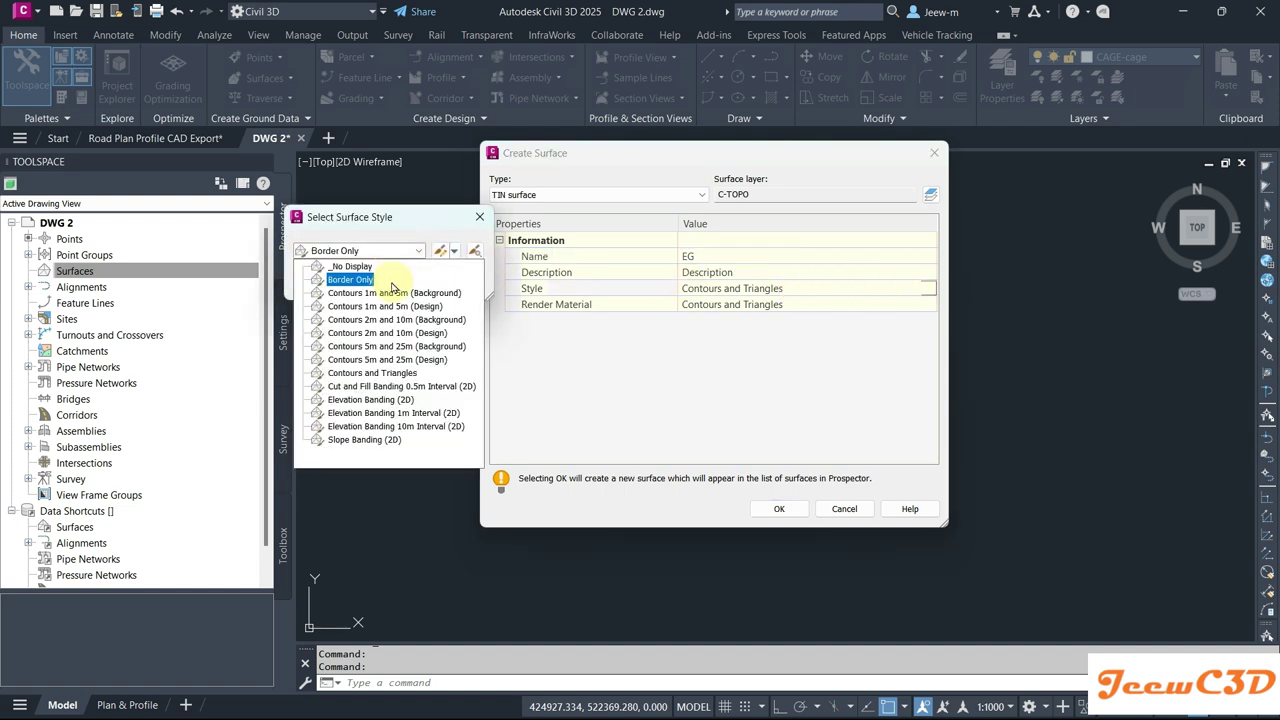
pyautogui.click(352, 280)
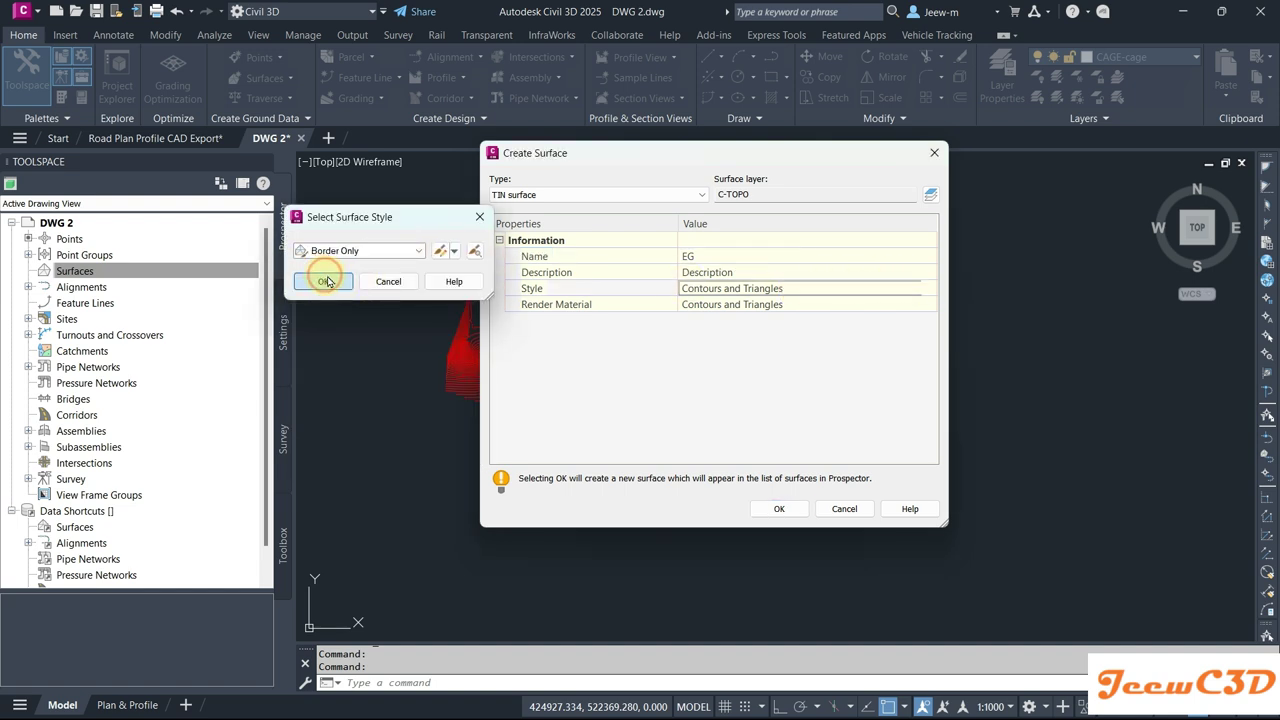
pyautogui.click(323, 277)
pyautogui.click(778, 510)
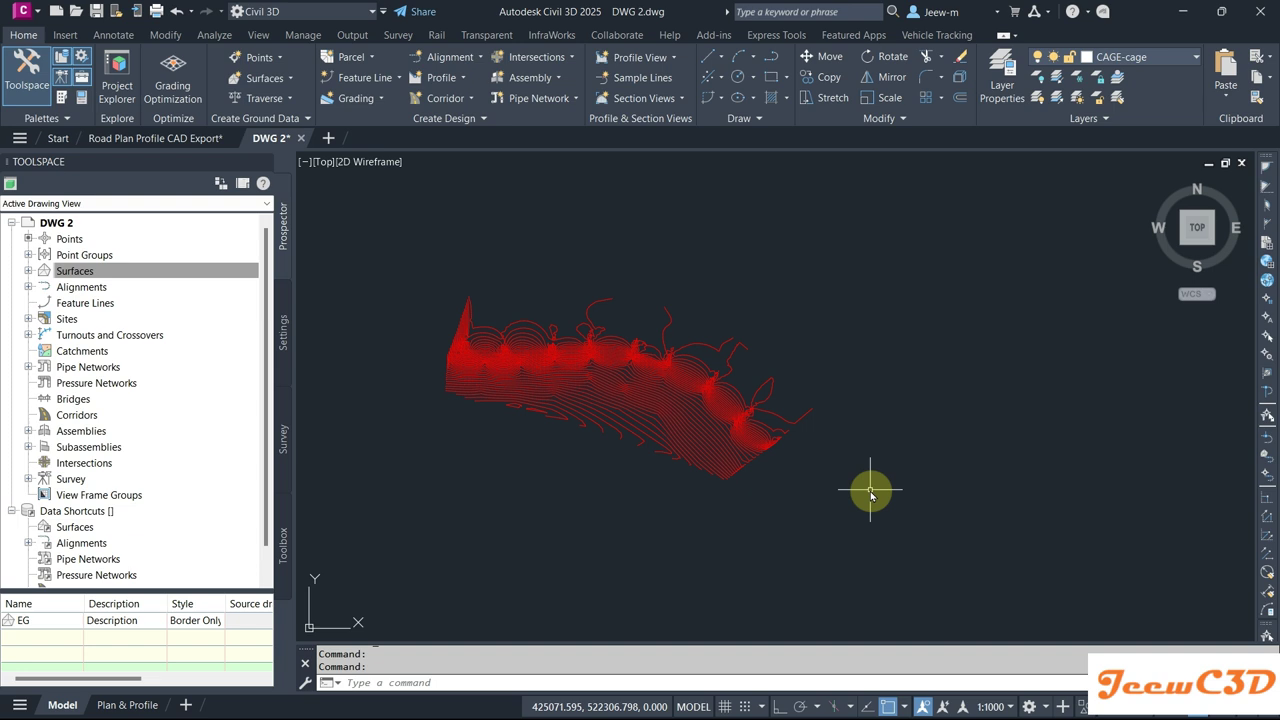
# Step: Select all contour polylines and add them as contour data to the EG surface definition, keeping the default weeding and supplementing factors
pyautogui.click(892, 535)
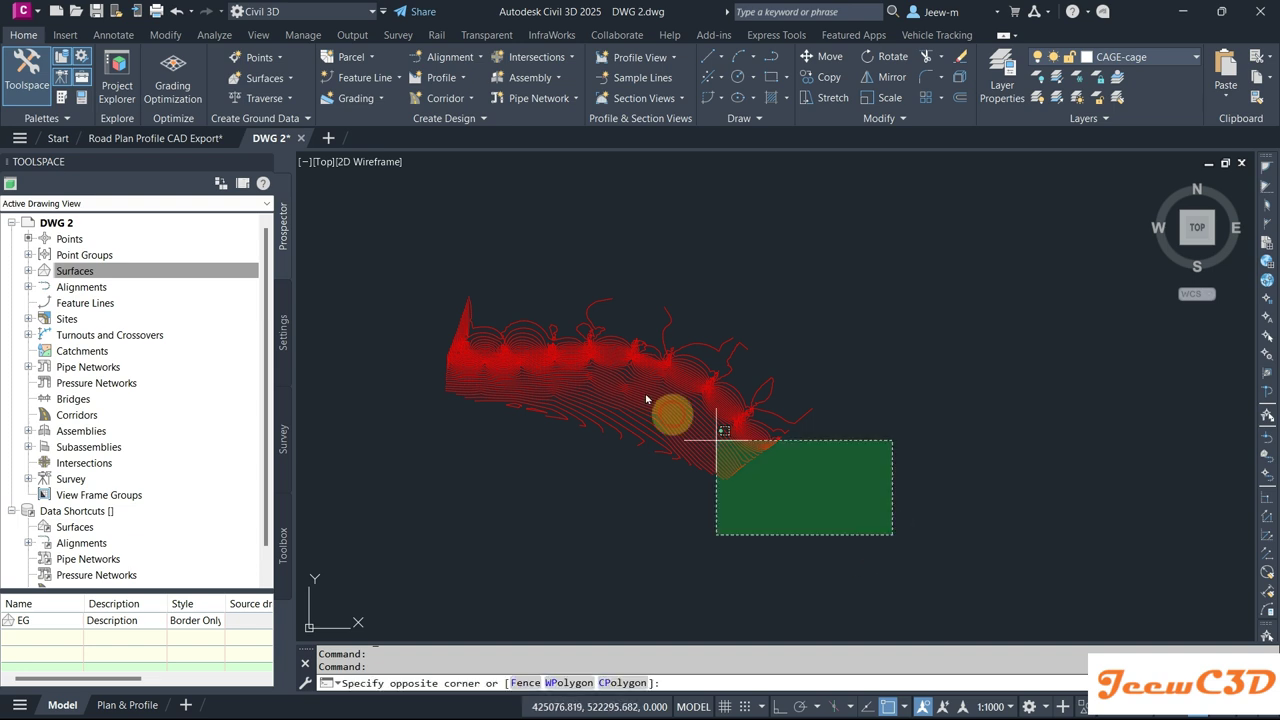
pyautogui.click(408, 238)
pyautogui.click(80, 272)
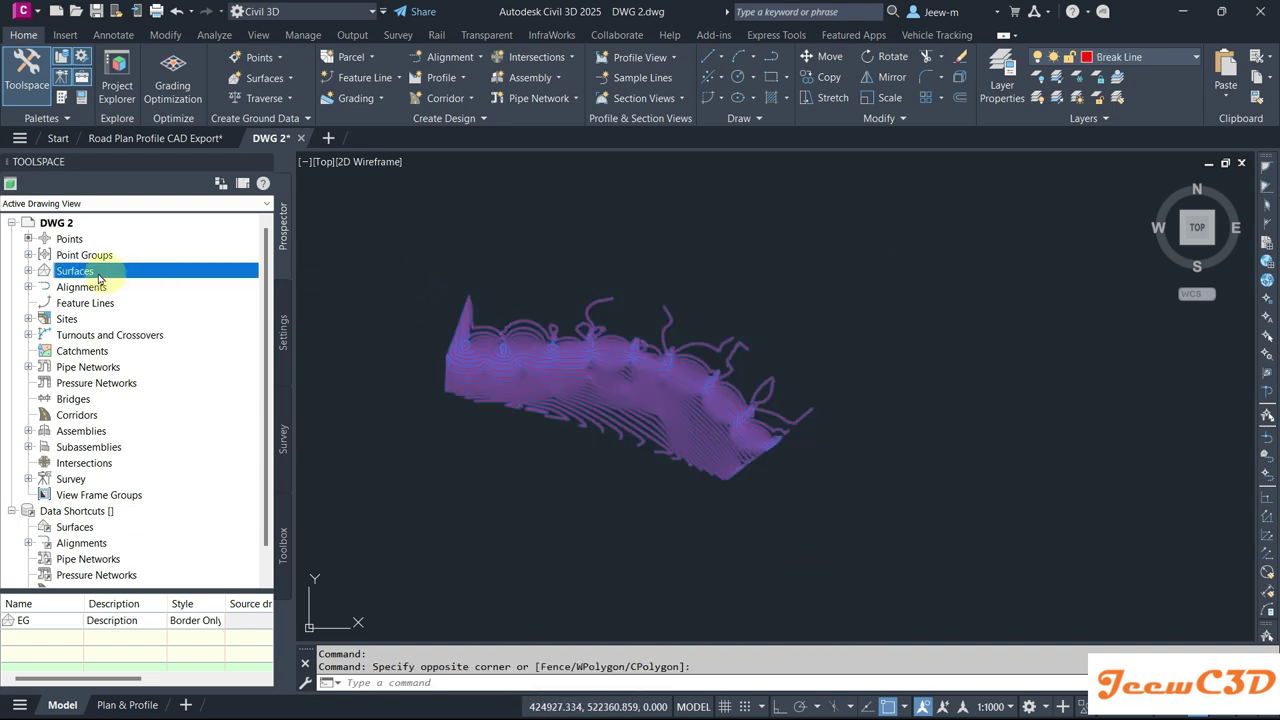
pyautogui.click(28, 271)
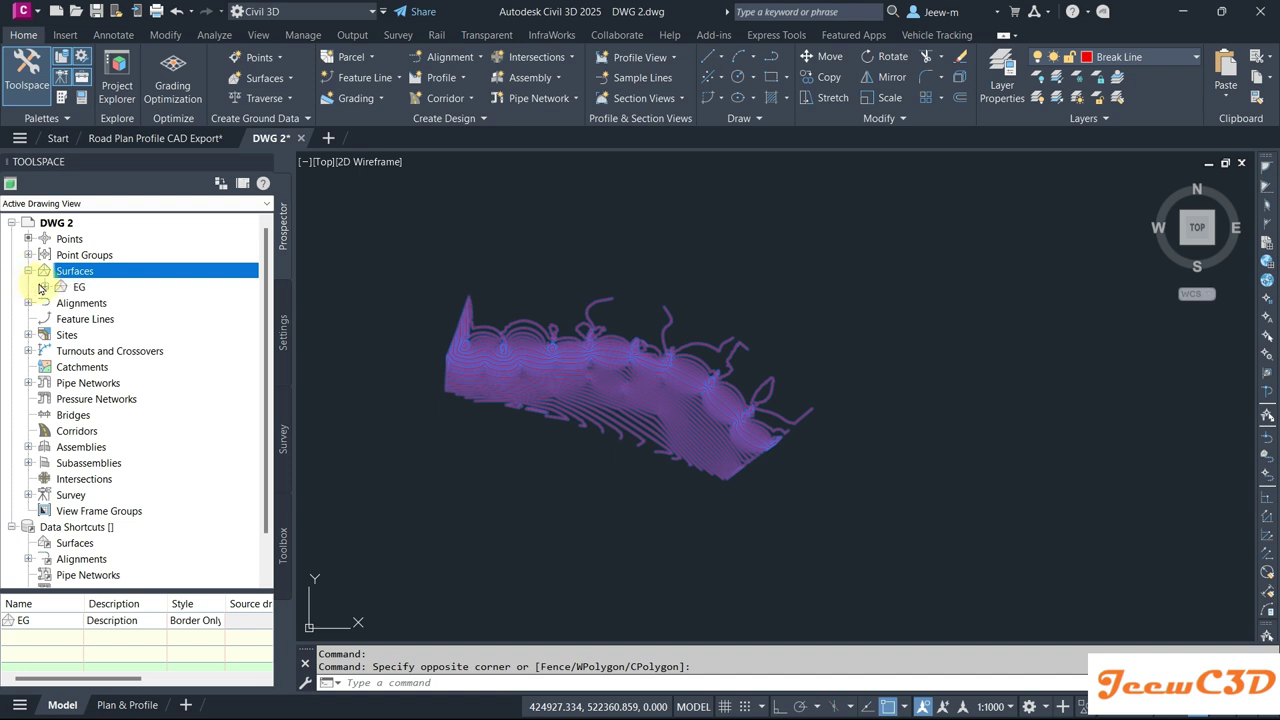
pyautogui.click(44, 287)
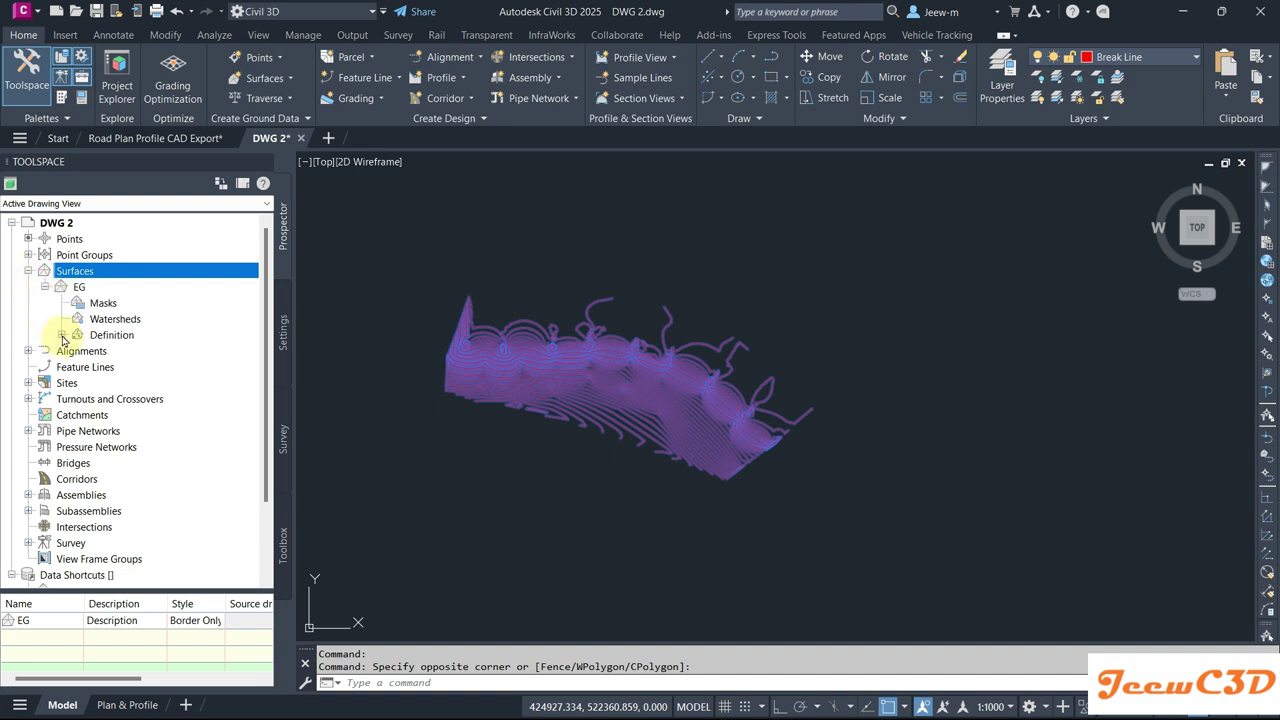
pyautogui.click(61, 336)
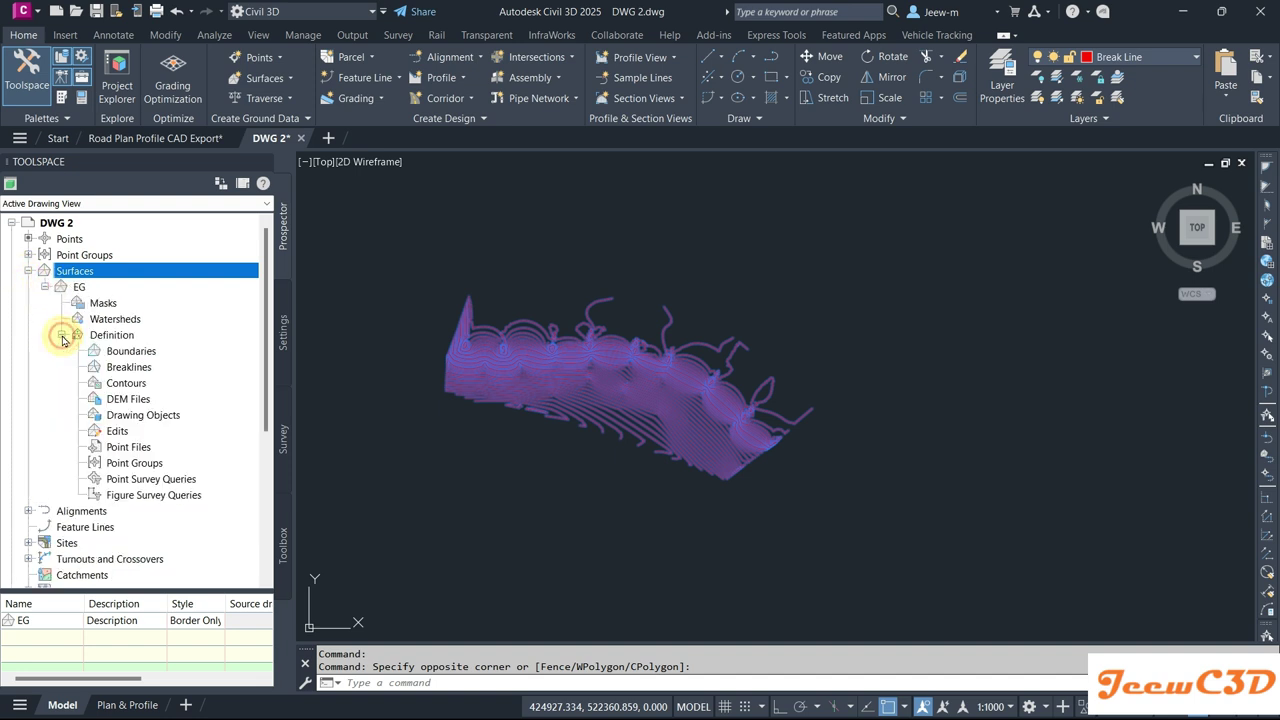
pyautogui.click(132, 385)
pyautogui.rightClick(130, 385)
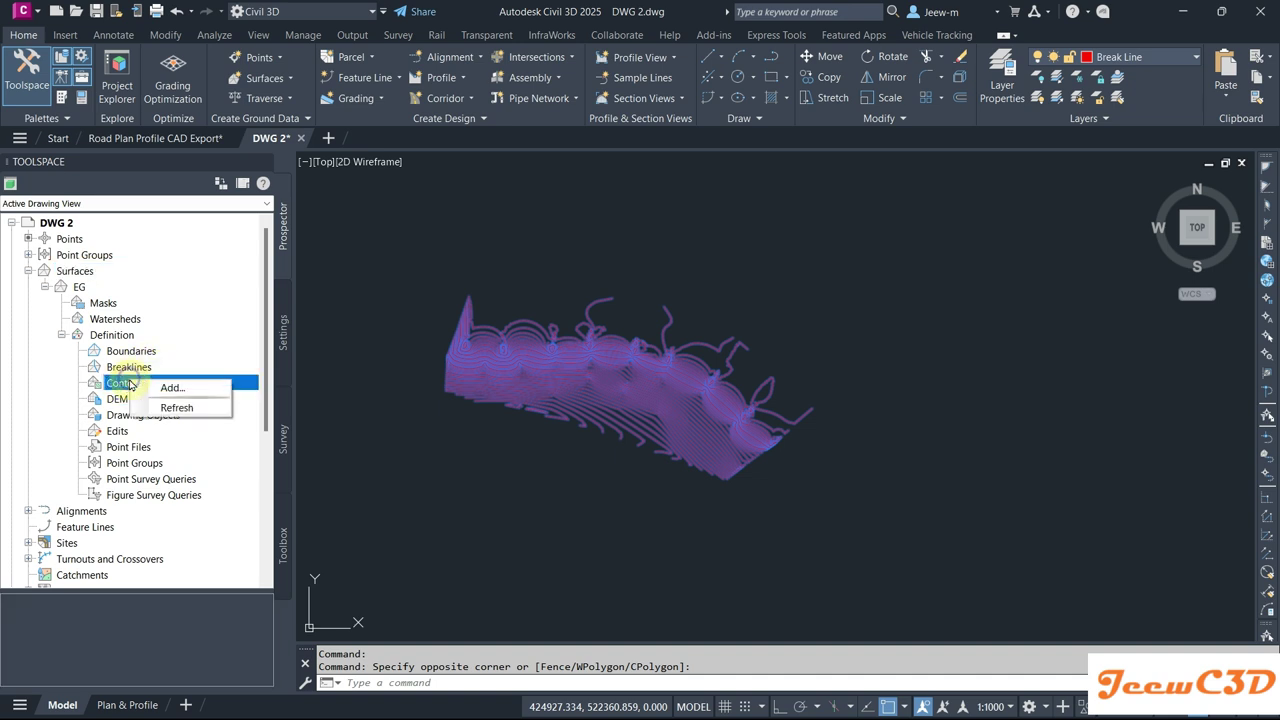
pyautogui.click(184, 388)
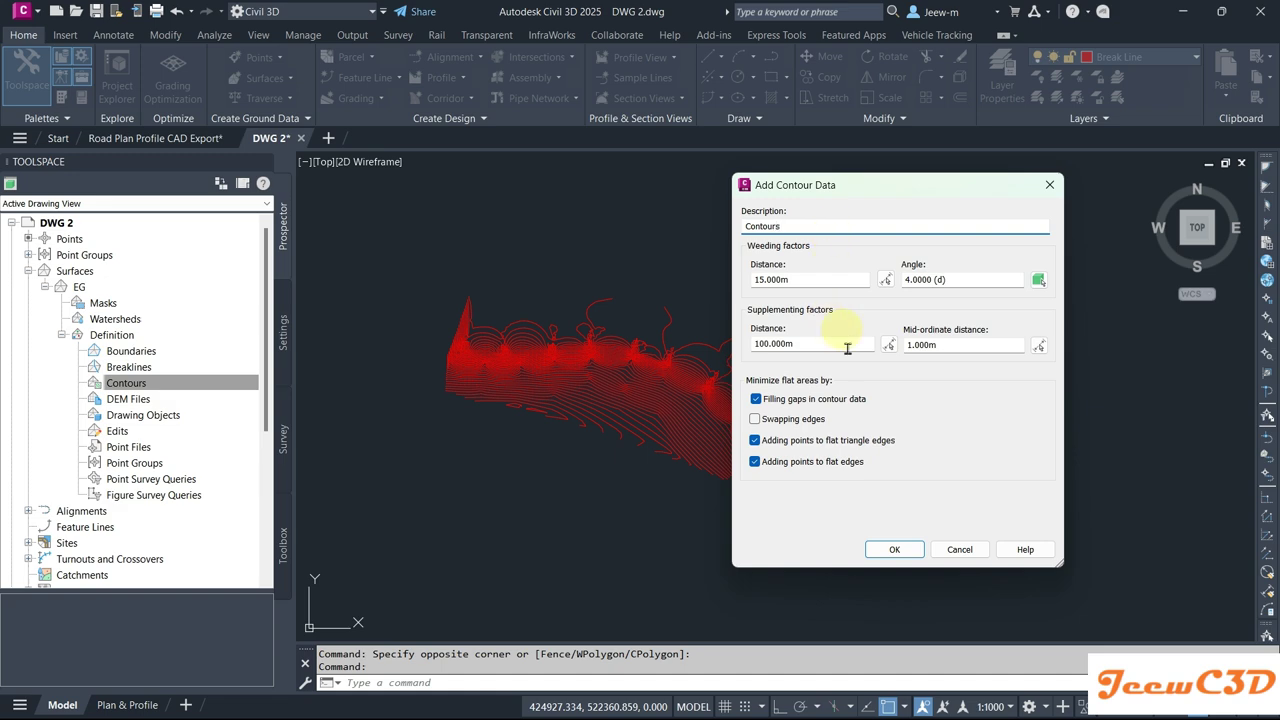
pyautogui.click(892, 549)
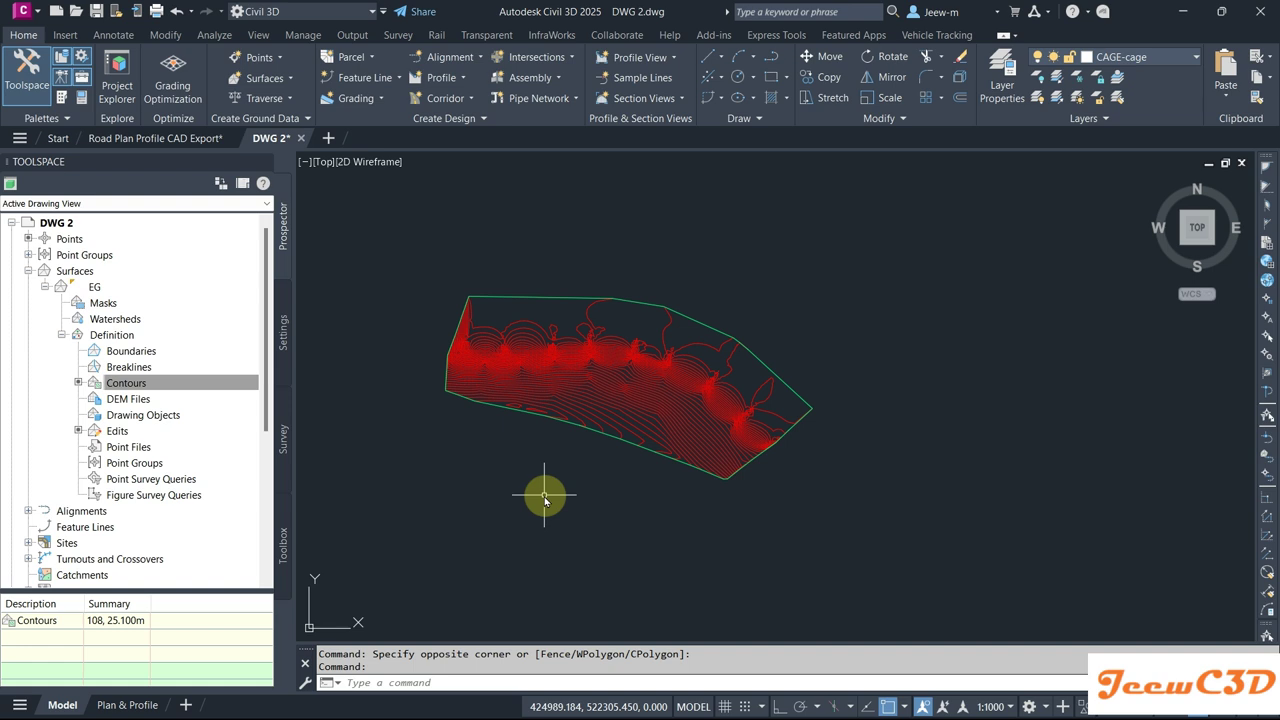
pyautogui.press('Escape')
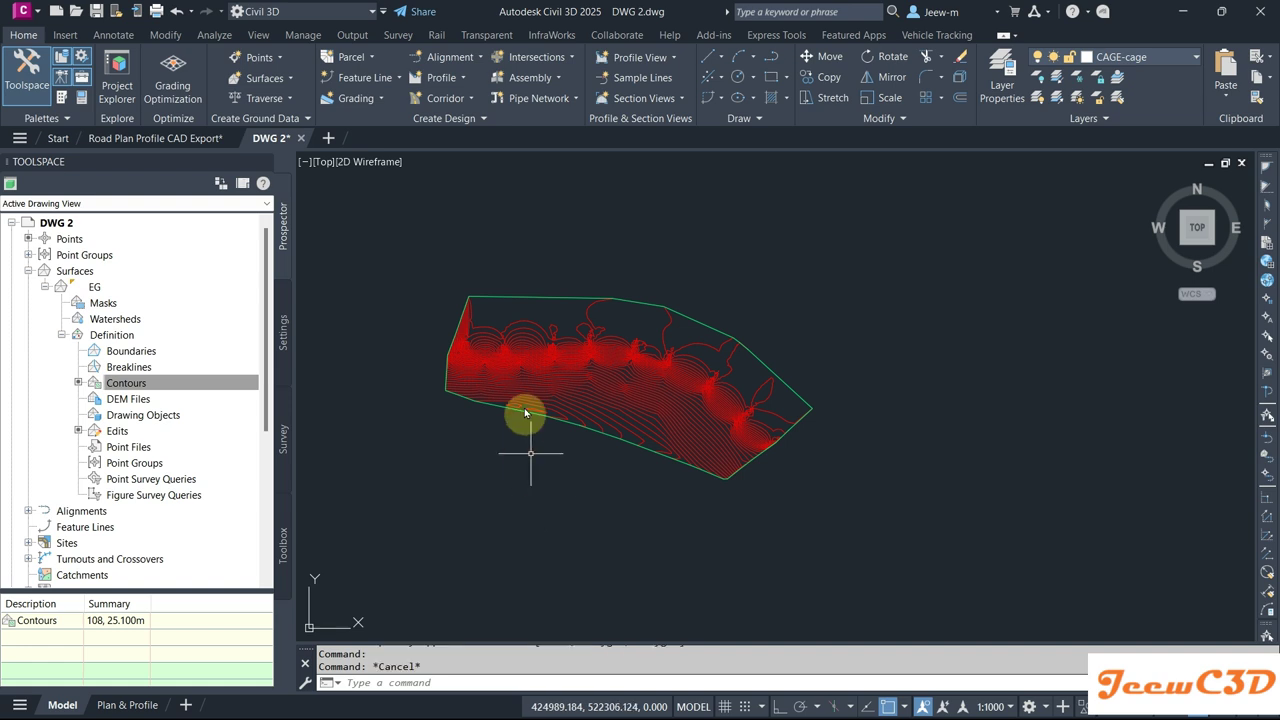
# Step: Examine the EG surface in 3D with the Object Viewer, orbiting the model
pyautogui.click(557, 297)
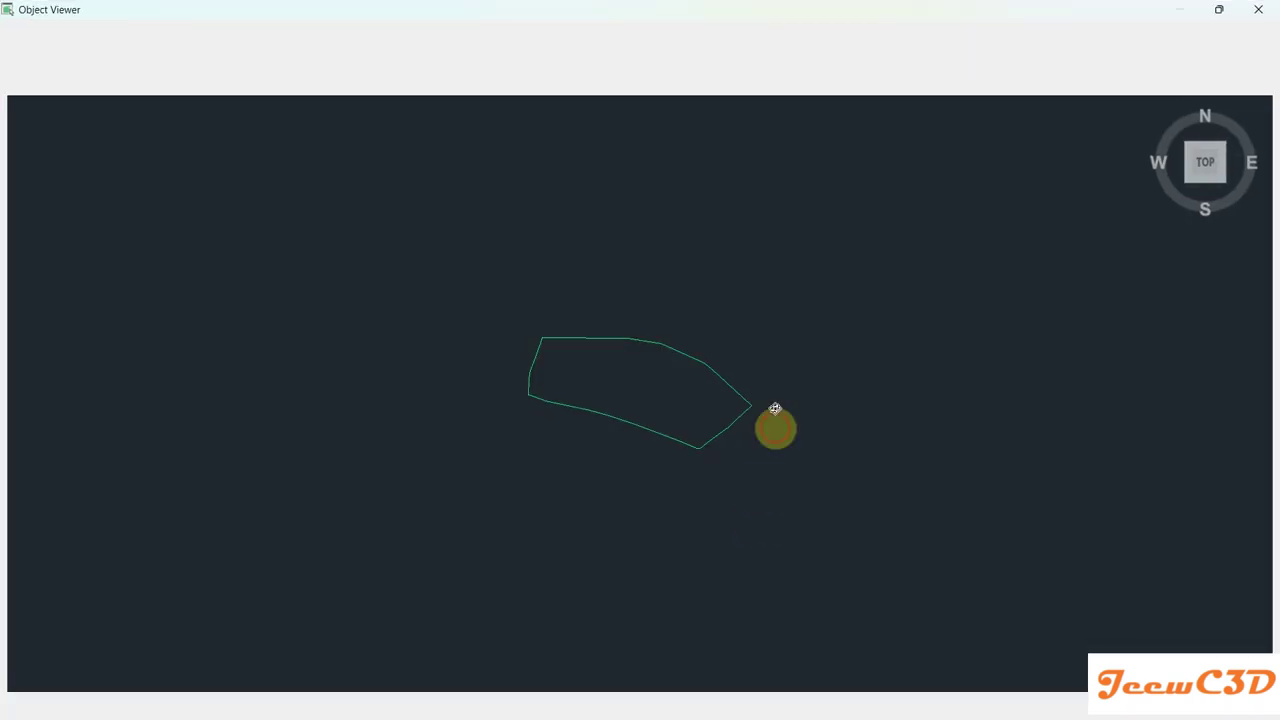
pyautogui.moveTo(774, 426)
pyautogui.mouseDown()
pyautogui.moveTo(675, 416)
pyautogui.moveTo(666, 386)
pyautogui.moveTo(560, 334)
pyautogui.moveTo(743, 429)
pyautogui.moveTo(757, 362)
pyautogui.moveTo(719, 373)
pyautogui.mouseUp()
pyautogui.press('Escape')
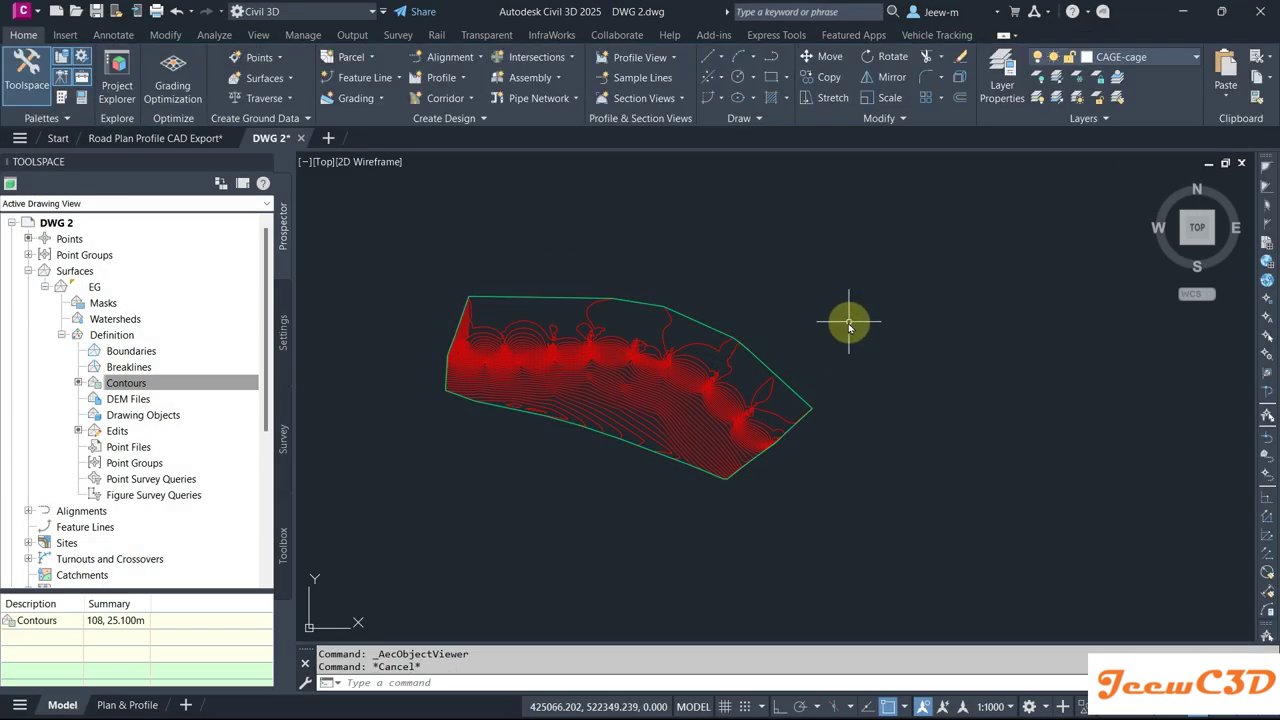
# Step: Identify the layer of the contour polylines in DWG 2 and freeze that Break Line layer
pyautogui.scroll(4, 660, 418)
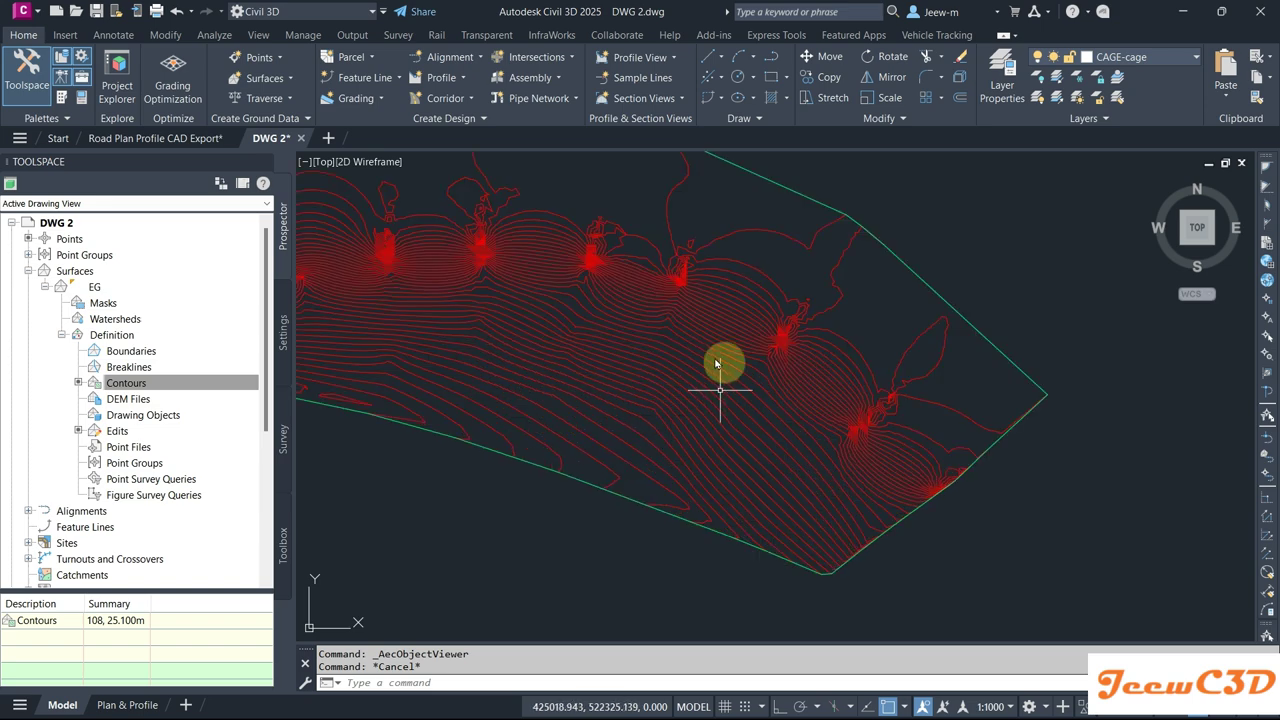
pyautogui.scroll(-3, 697, 418)
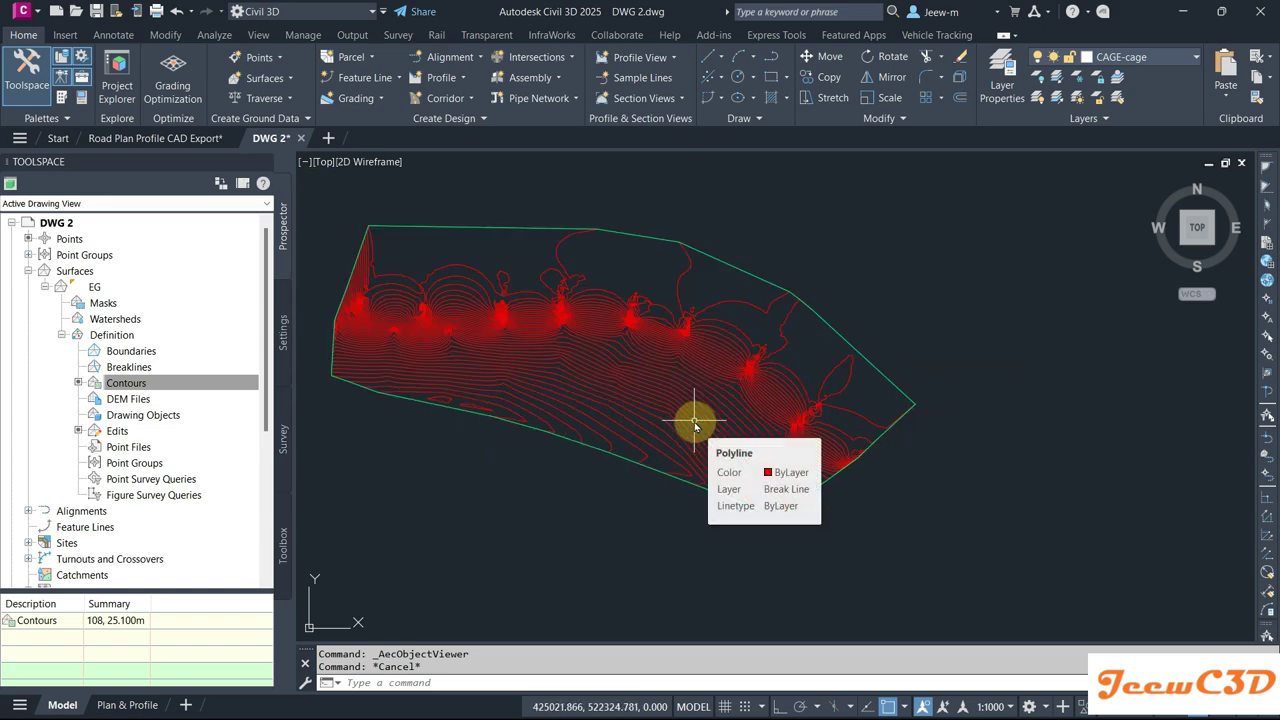
pyautogui.scroll(3, 677, 429)
pyautogui.scroll(-3, 671, 434)
pyautogui.scroll(3, 663, 443)
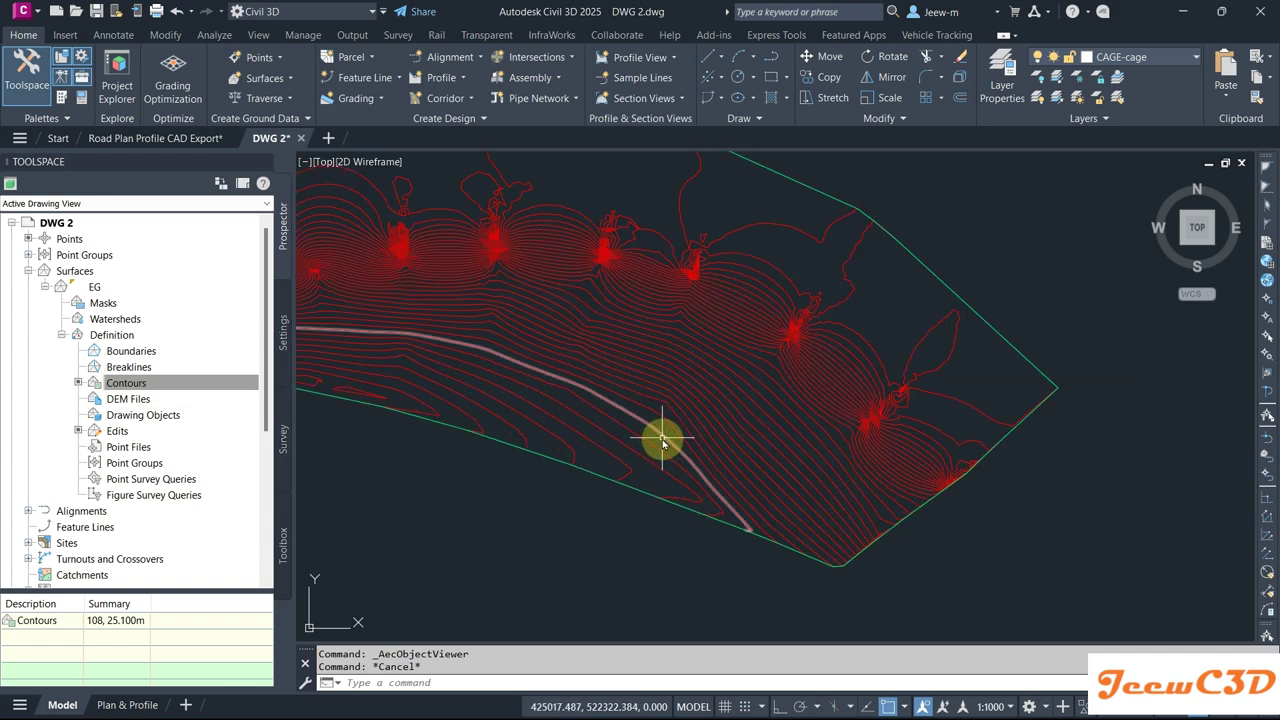
pyautogui.click(662, 440)
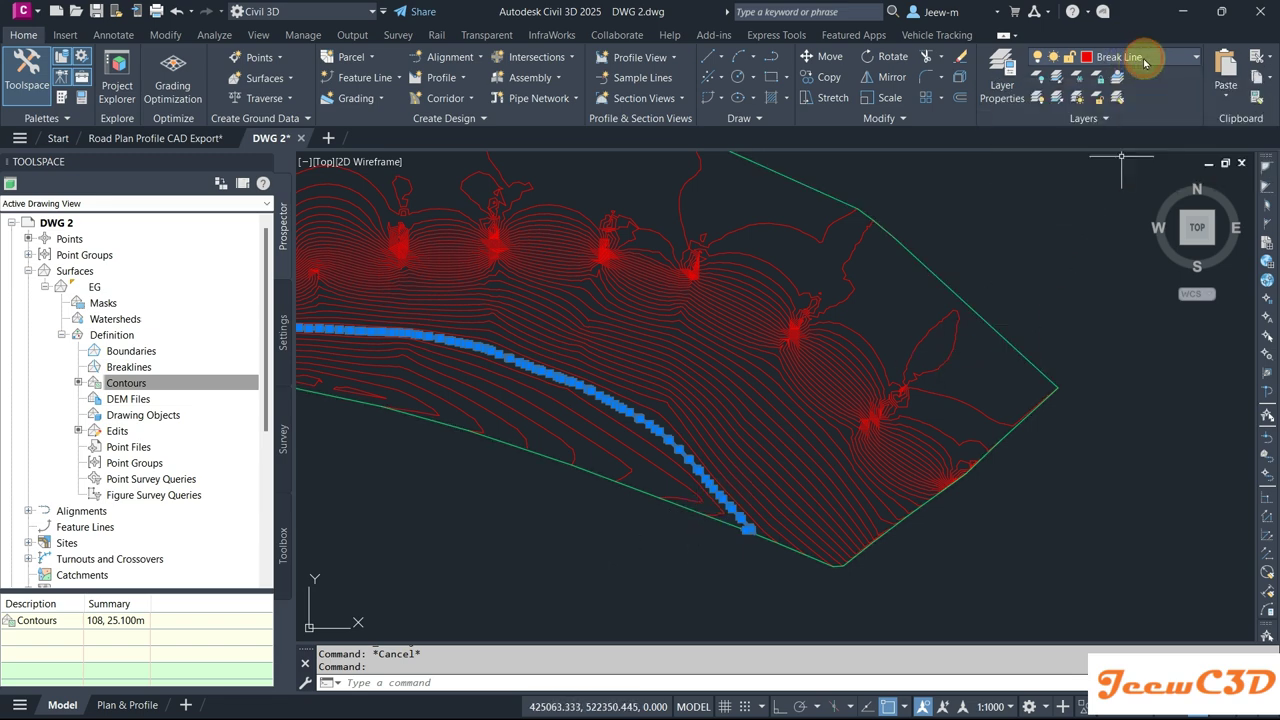
pyautogui.click(1144, 58)
pyautogui.click(1057, 76)
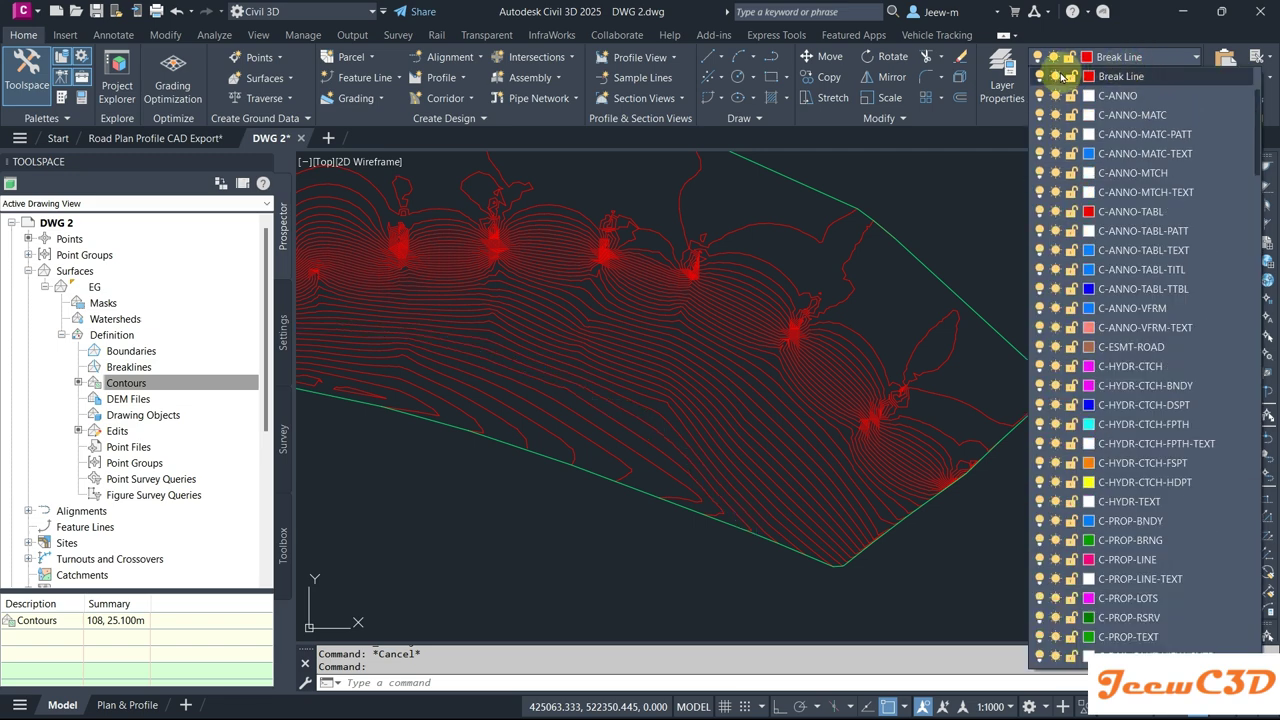
pyautogui.click(1055, 77)
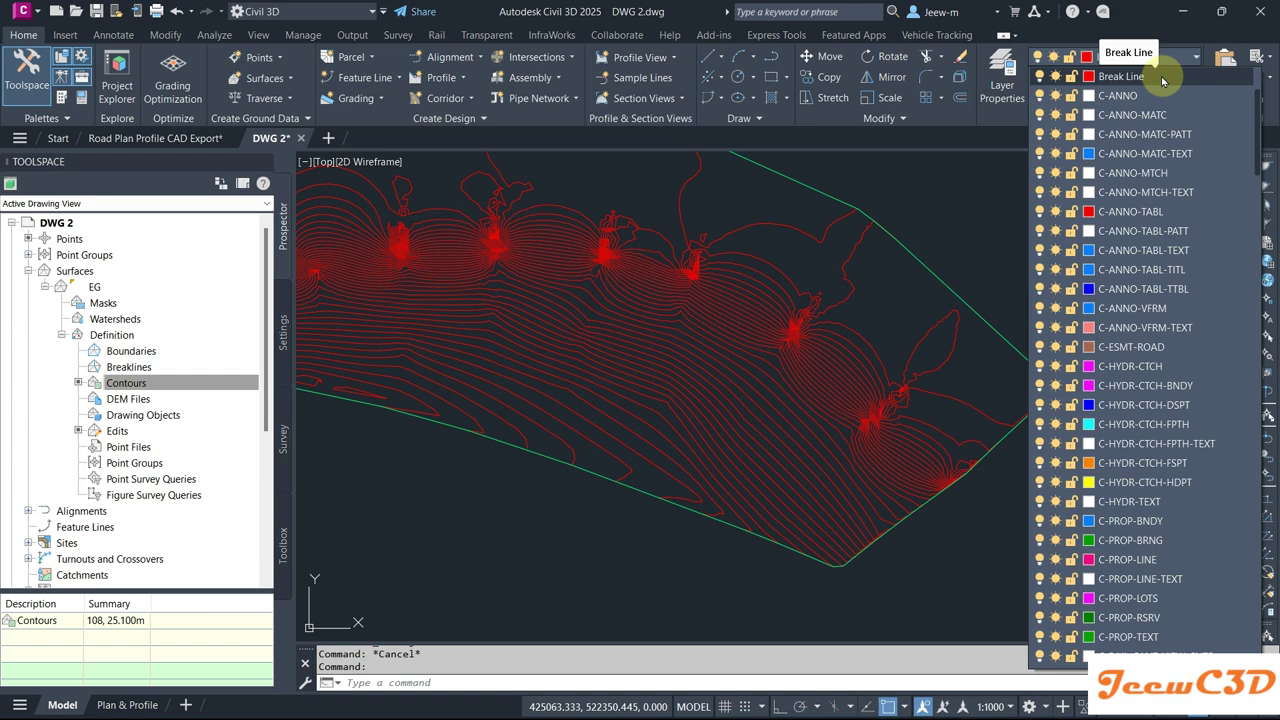
pyautogui.click(1163, 80)
pyautogui.click(705, 345)
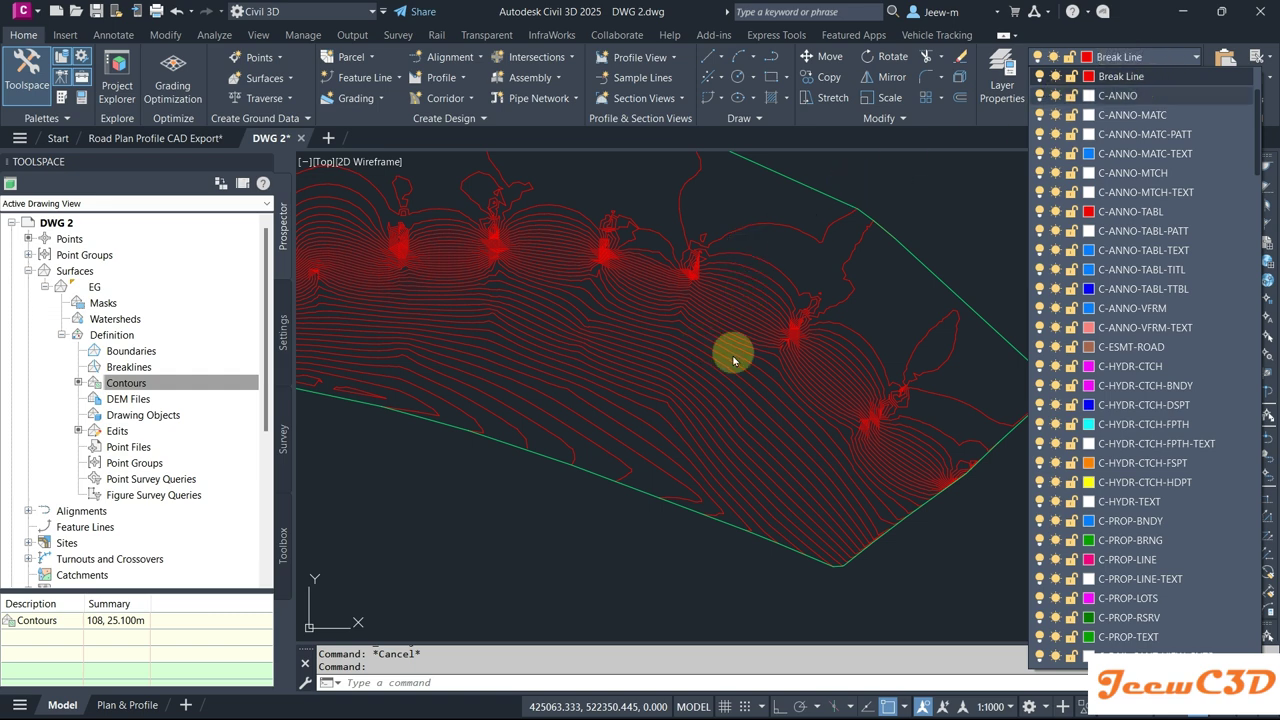
pyautogui.click(744, 393)
pyautogui.click(1120, 78)
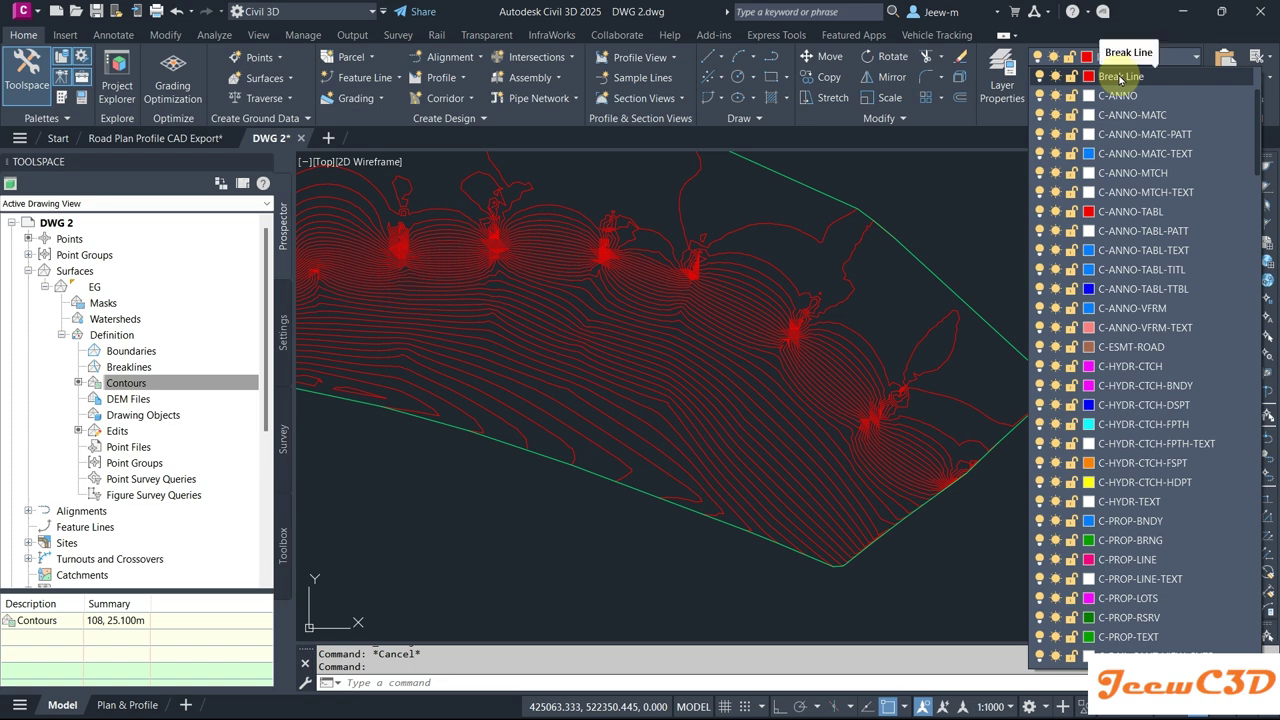
pyautogui.click(1056, 79)
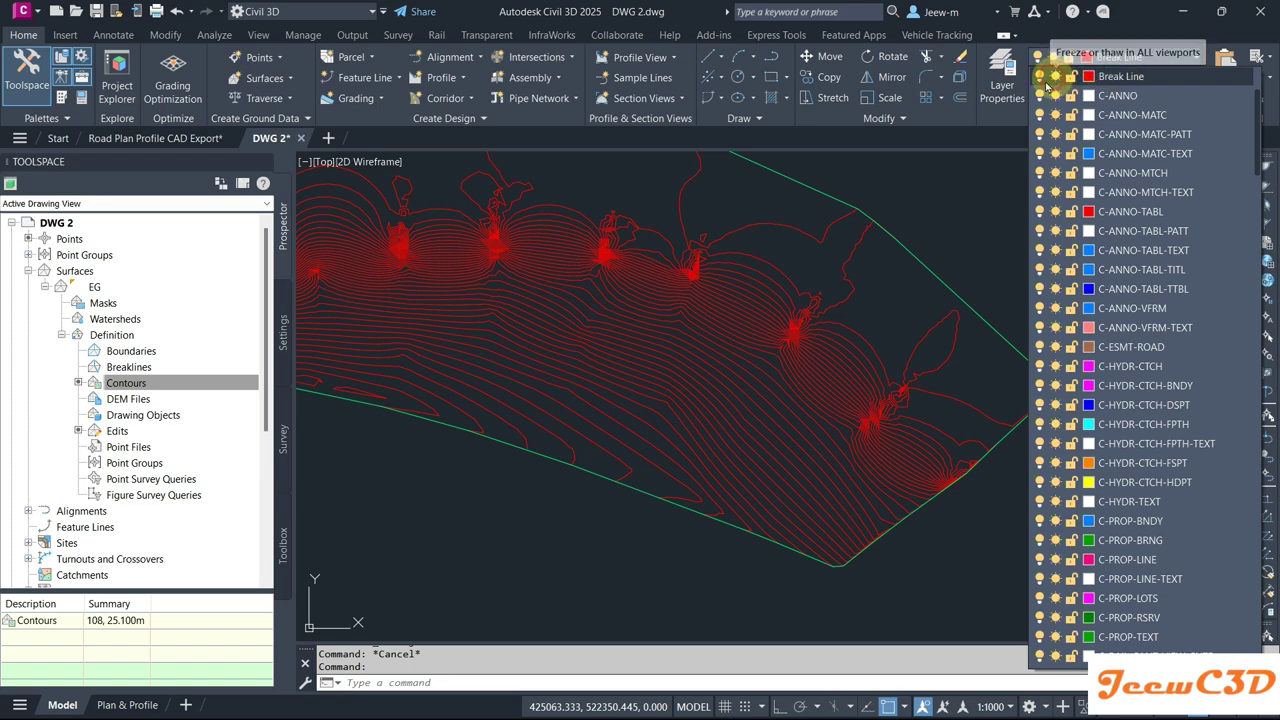
pyautogui.press('Escape')
pyautogui.scroll(-4, 760, 354)
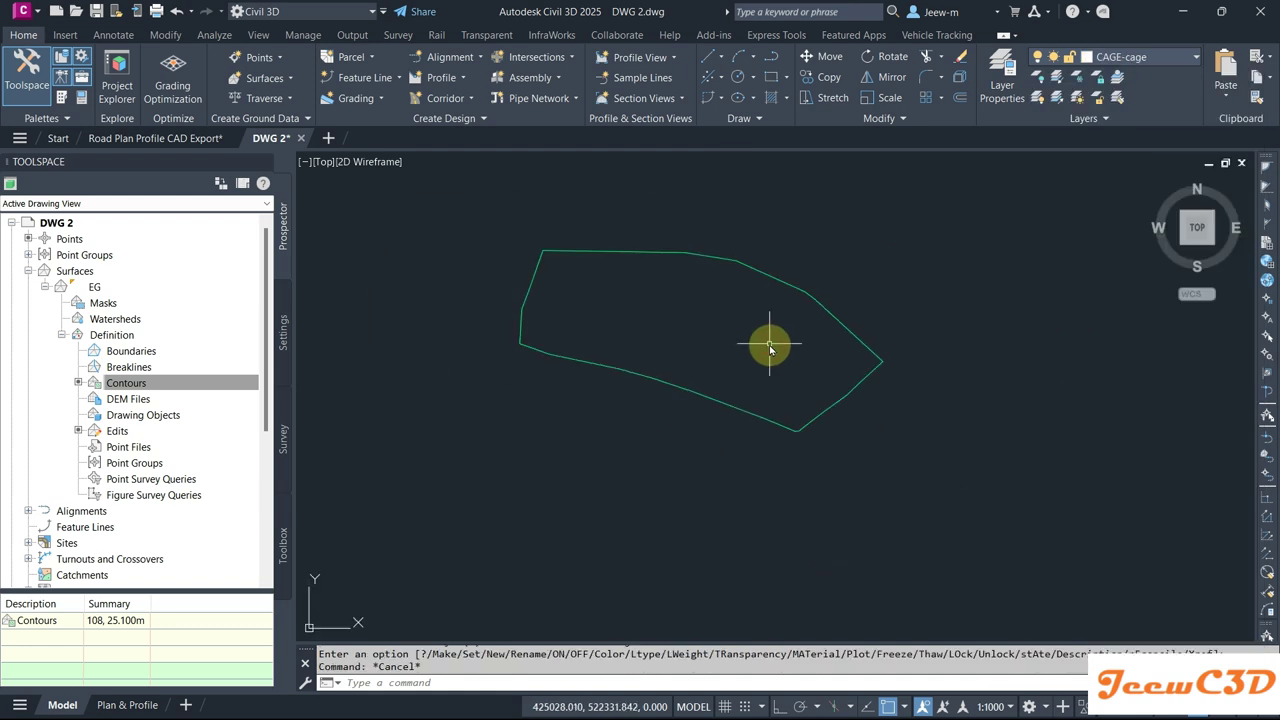
pyautogui.moveTo(757, 343); pyautogui.dragTo(776, 354, button='middle')
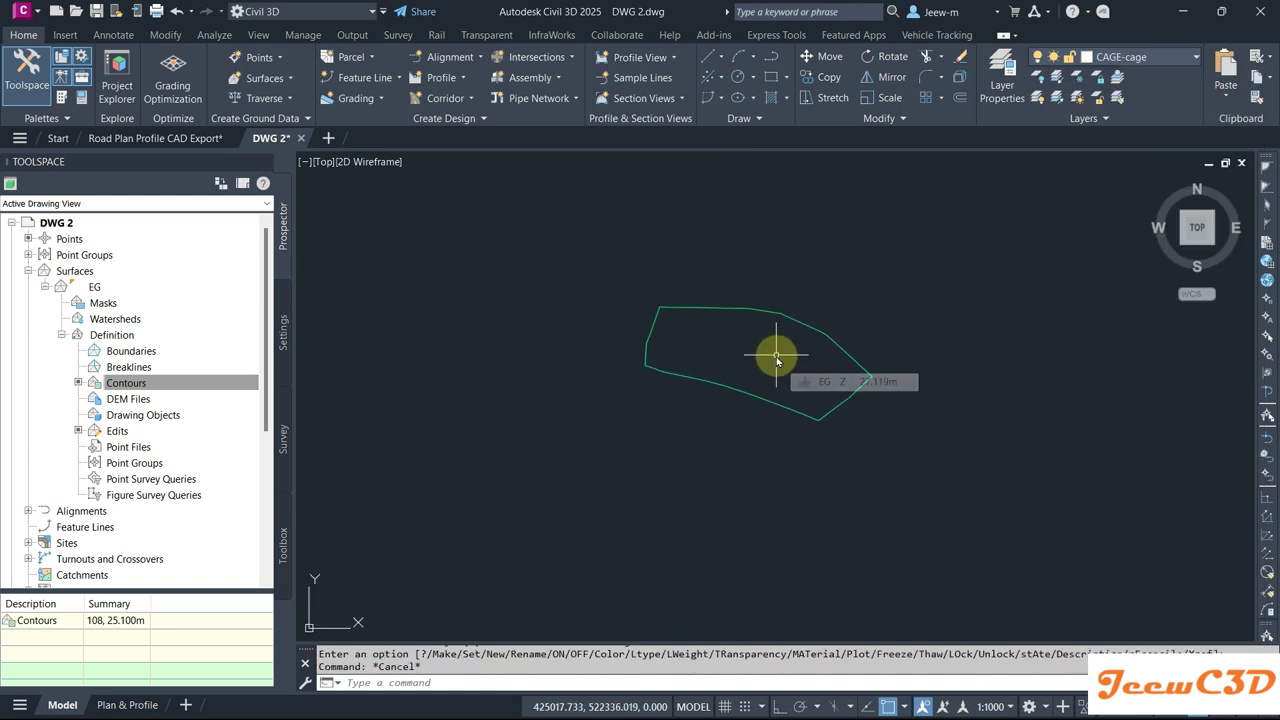
# Step: Switch to the Road Plan Profile CAD Export drawing, identify the contour polylines' layer and freeze that Break Line layer
pyautogui.click(153, 138)
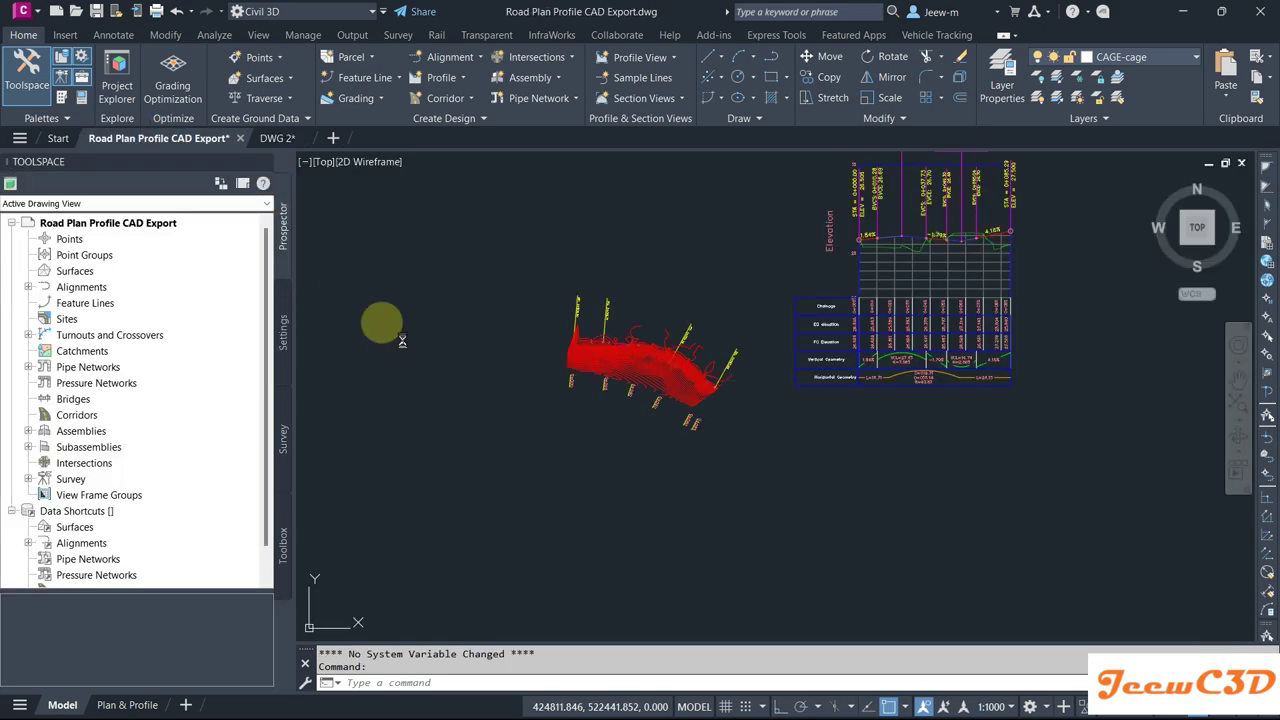
pyautogui.scroll(4, 650, 372)
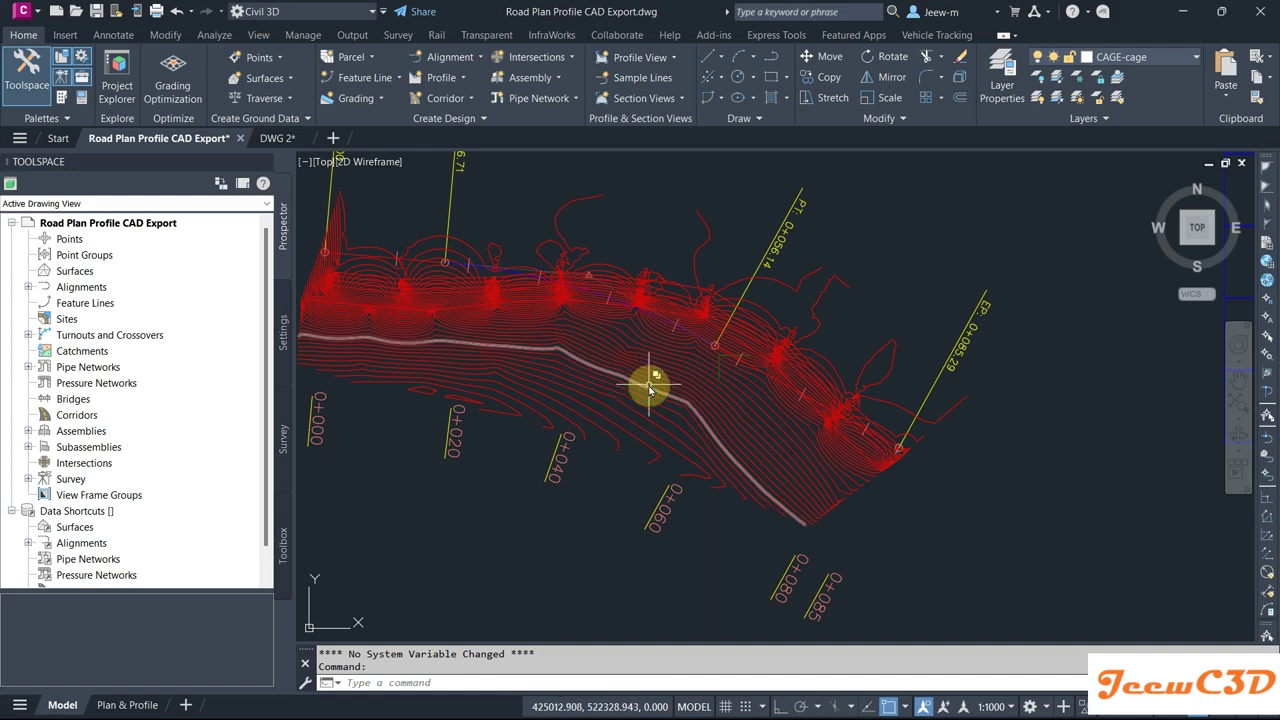
pyautogui.click(650, 388)
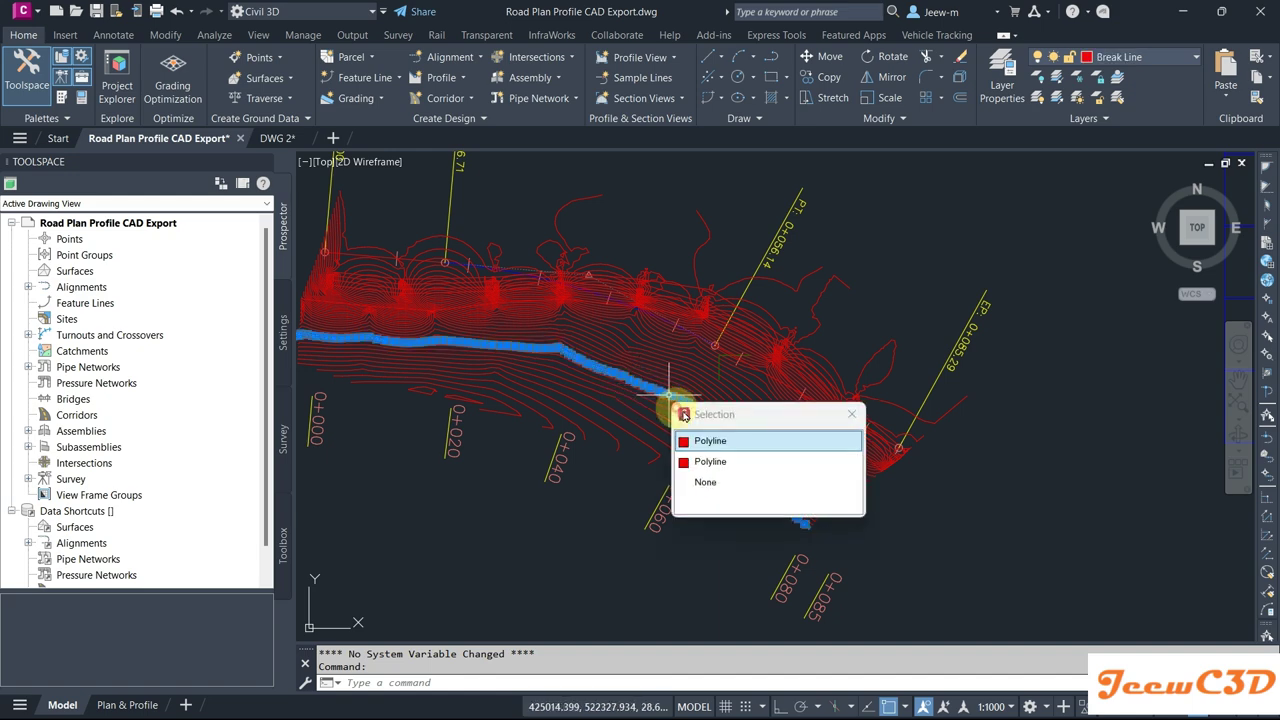
pyautogui.click(728, 443)
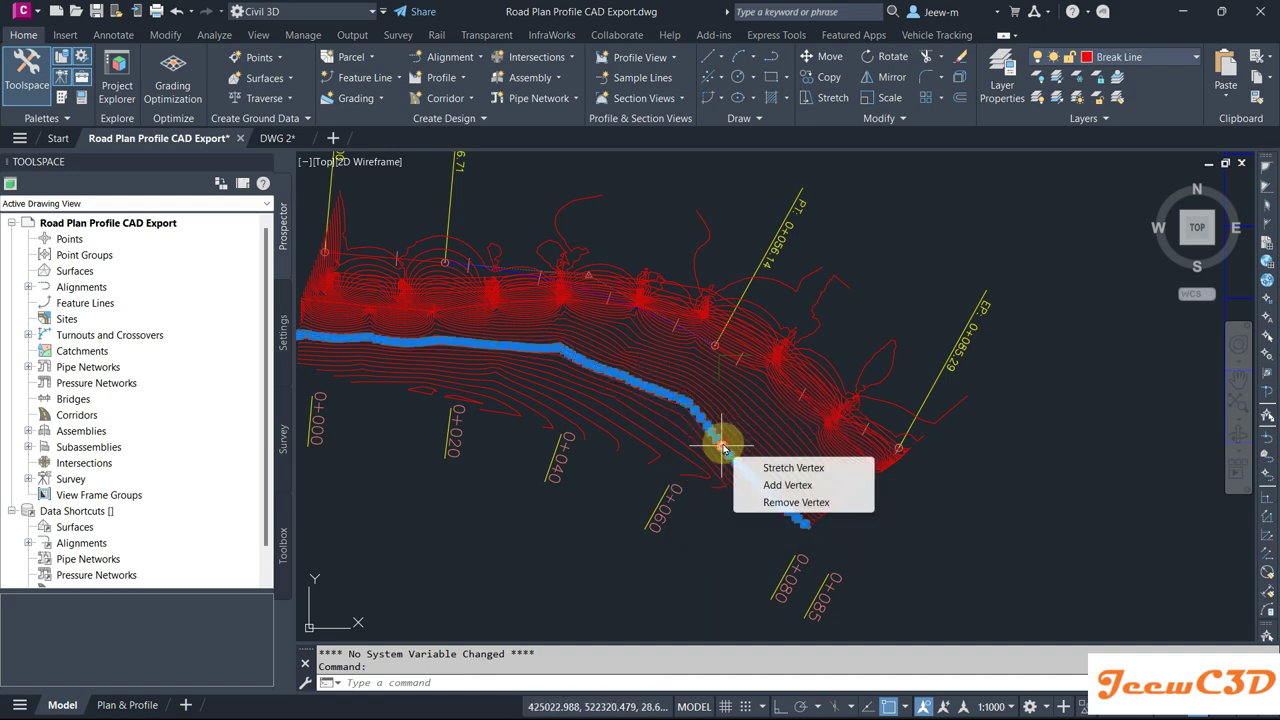
pyautogui.click(1164, 62)
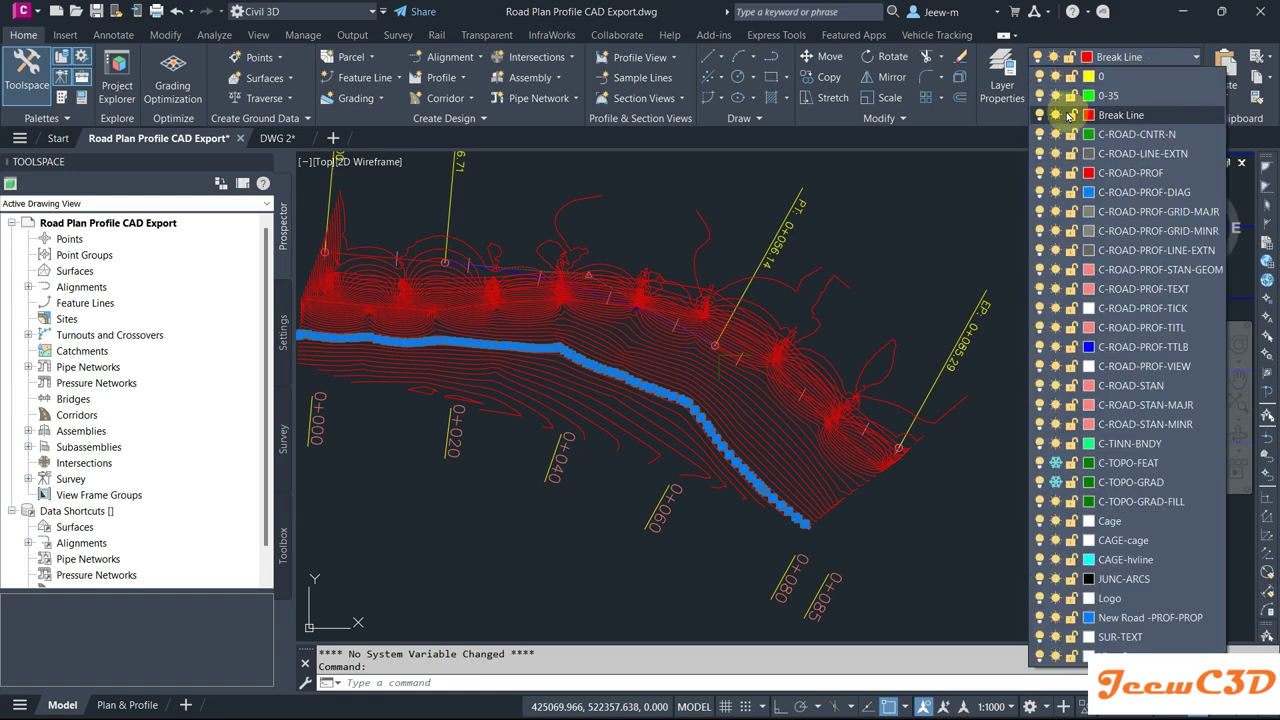
pyautogui.click(1056, 115)
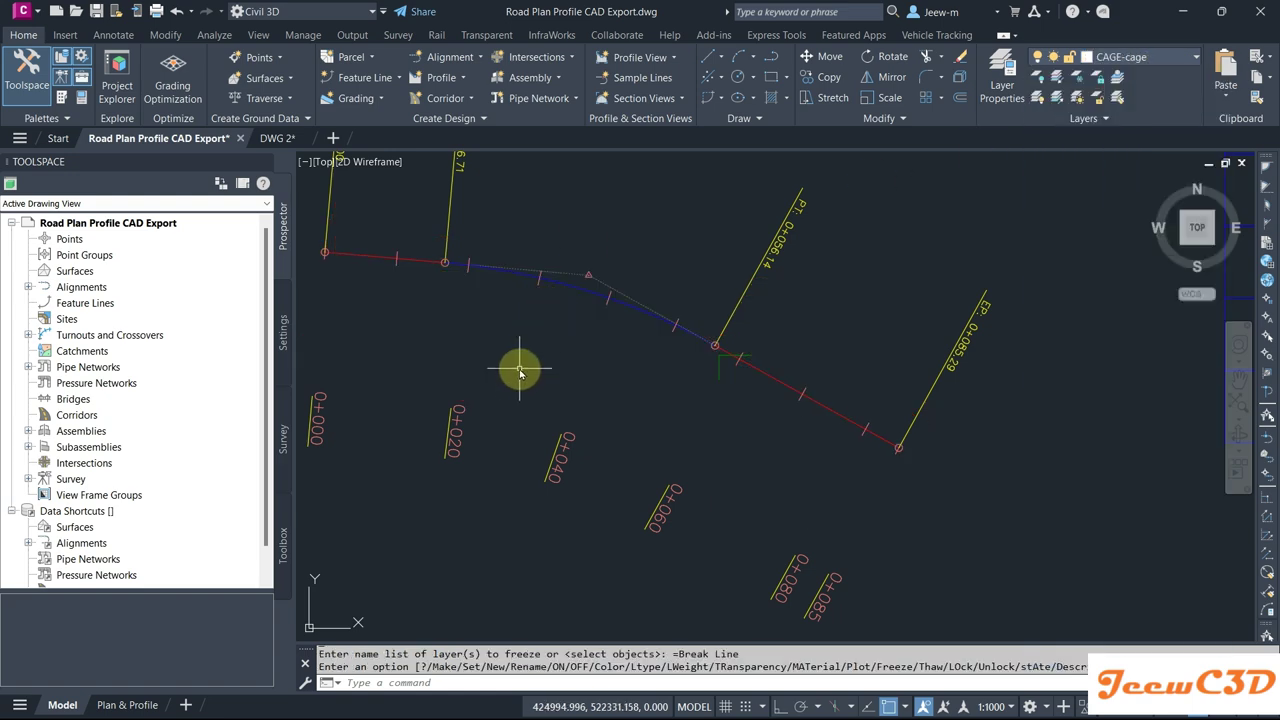
# Step: Select all road centreline segments on the C-ROAD-CNTR-N layer with Select Similar and copy them to the clipboard
pyautogui.moveTo(461, 296); pyautogui.dragTo(613, 334, button='middle')
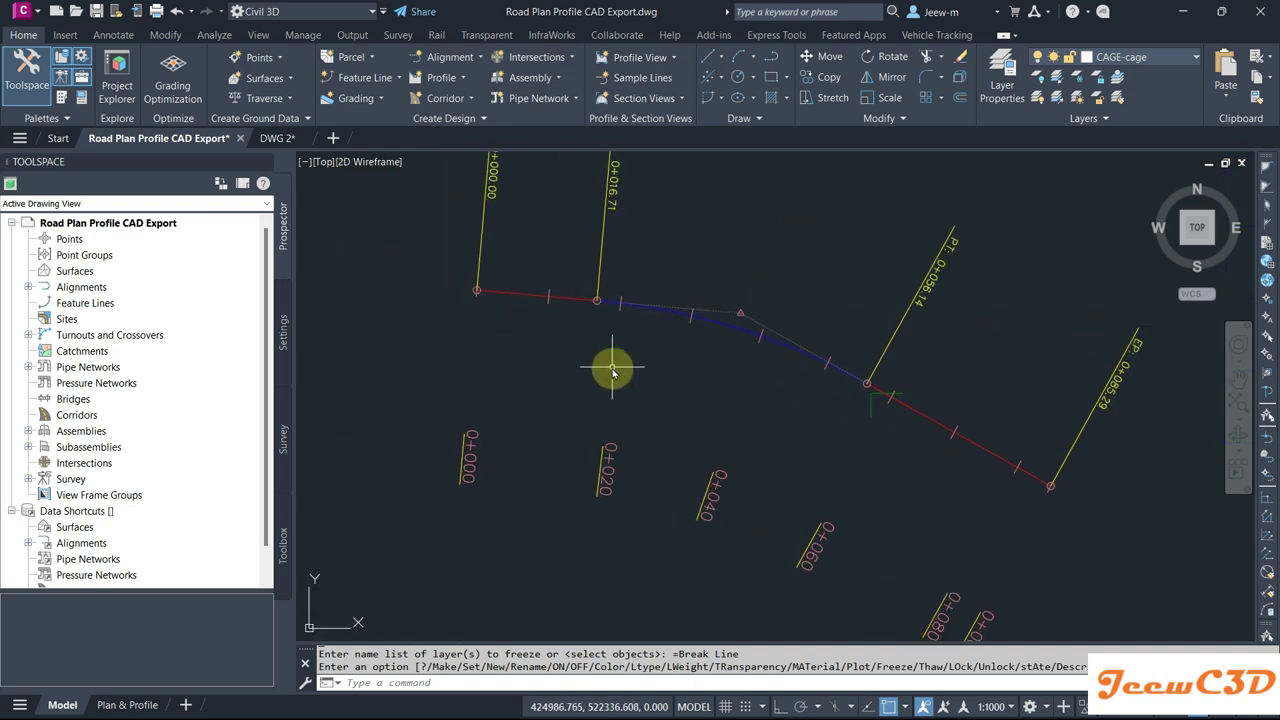
pyautogui.scroll(-2, 613, 372)
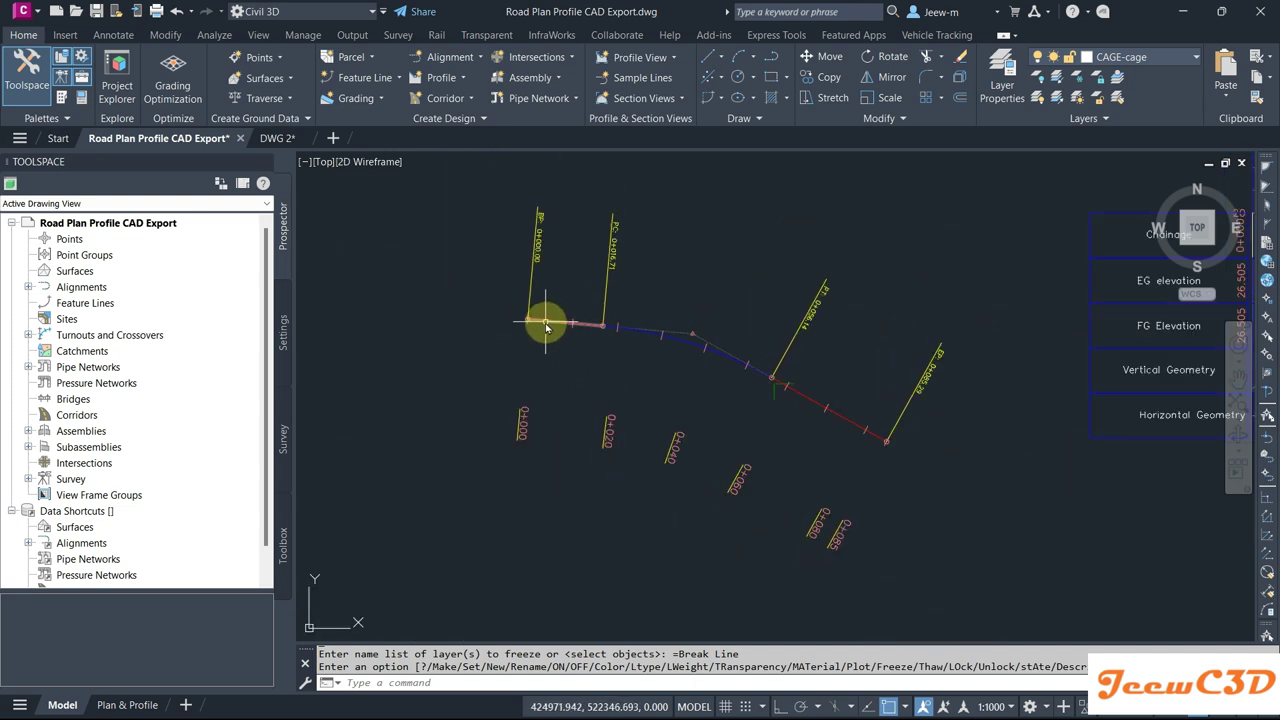
pyautogui.press('Return')
pyautogui.click(543, 321)
pyautogui.rightClick(570, 370)
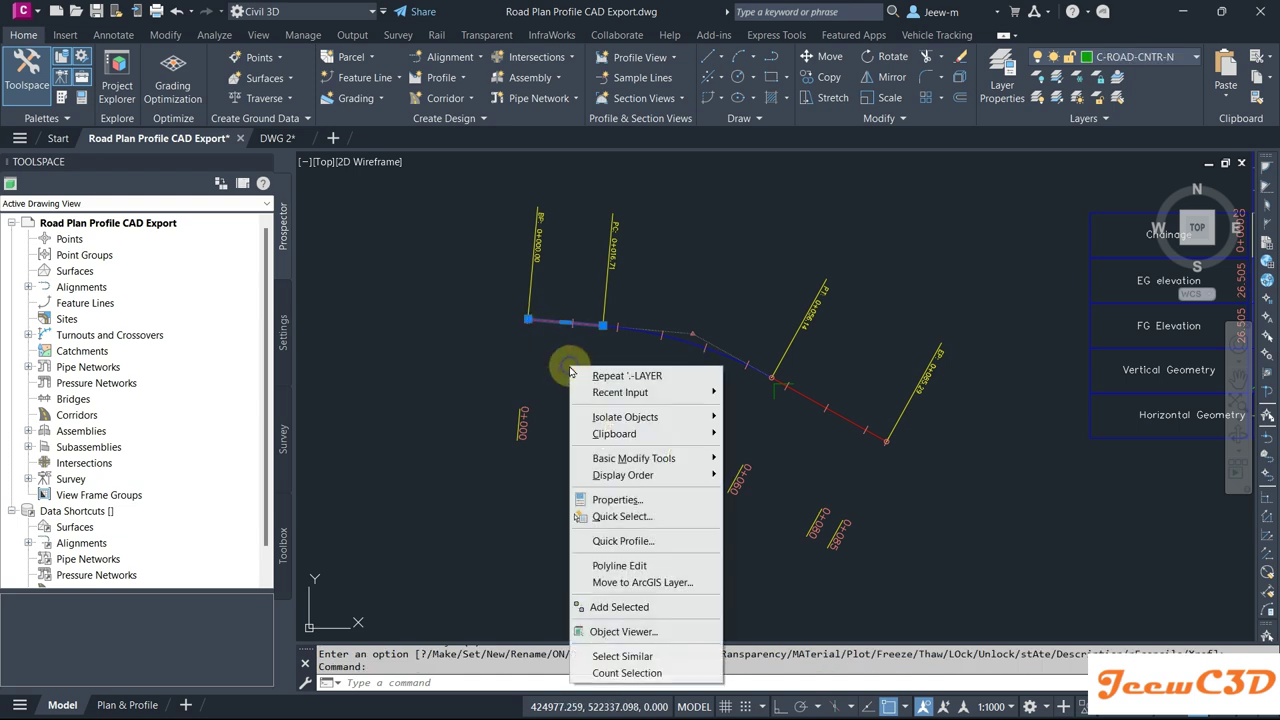
pyautogui.click(622, 655)
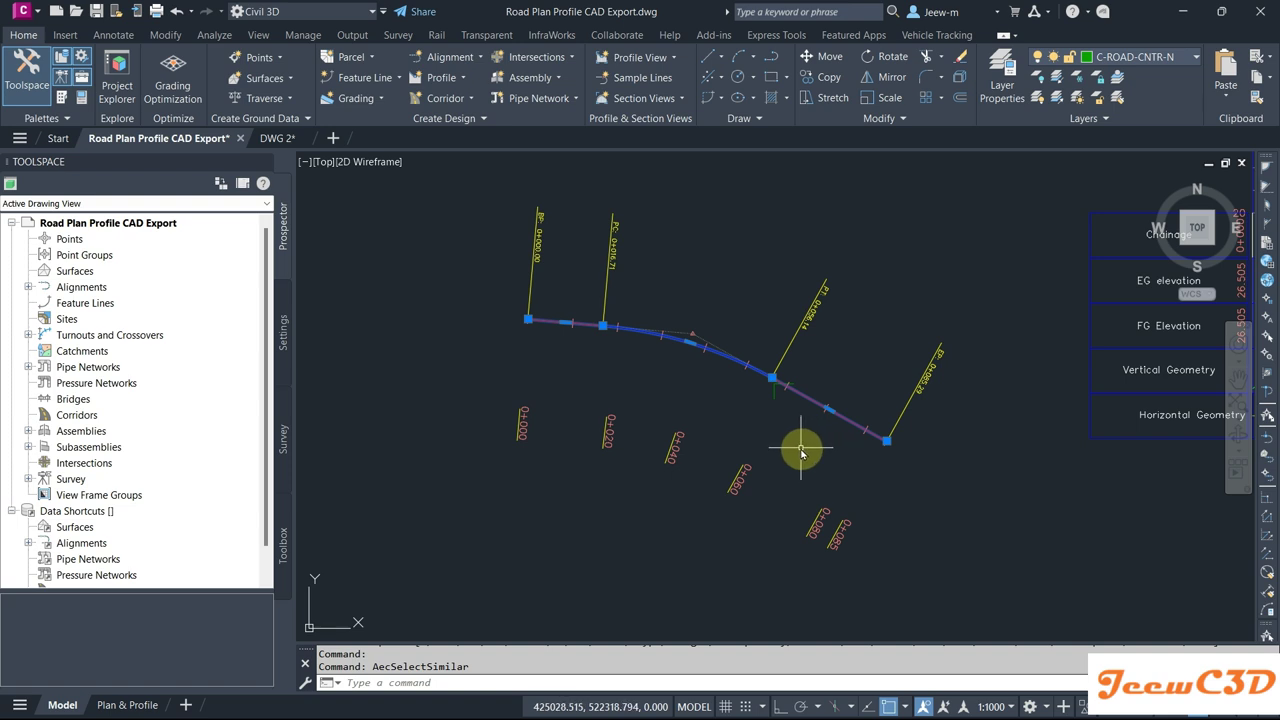
pyautogui.rightClick(723, 282)
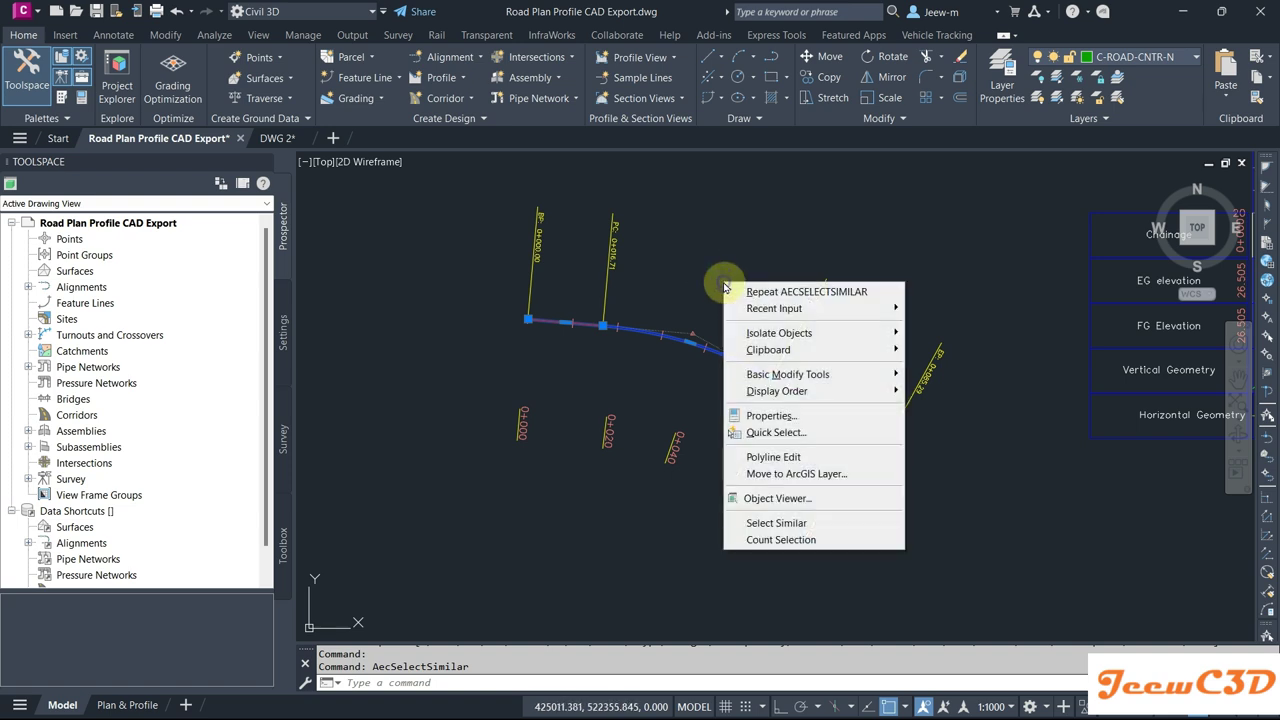
pyautogui.moveTo(875, 349)
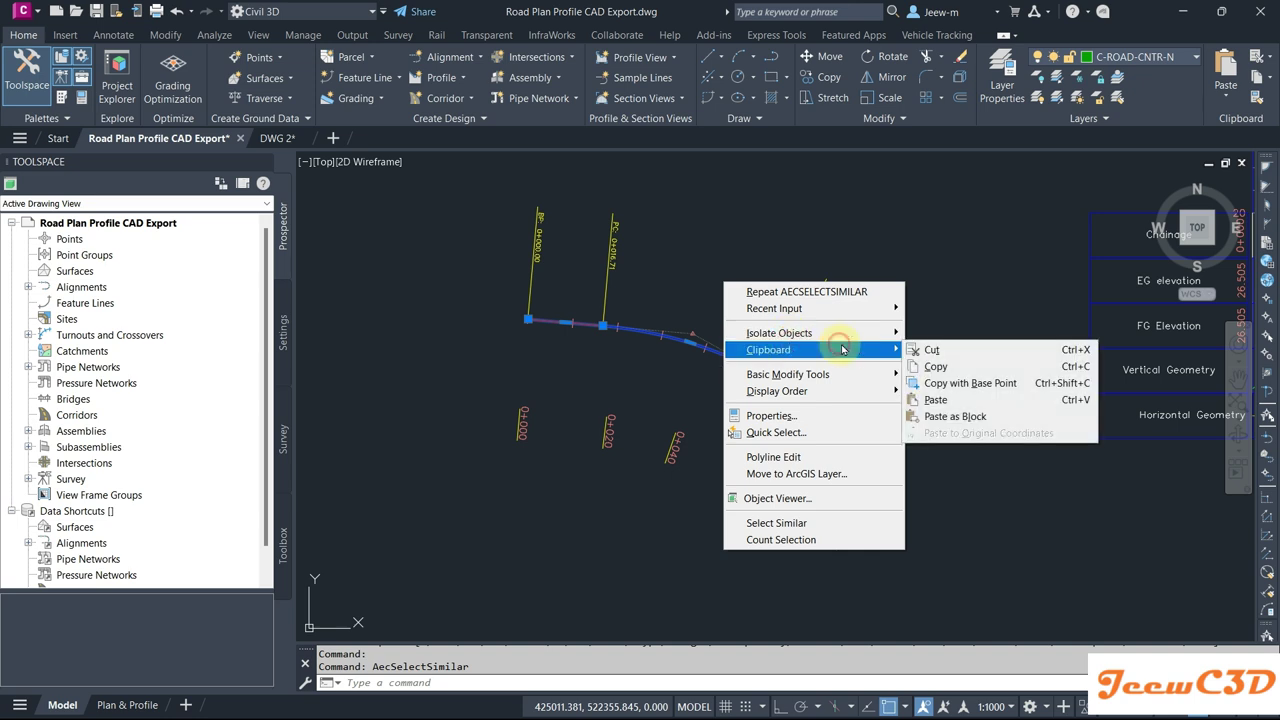
pyautogui.click(935, 367)
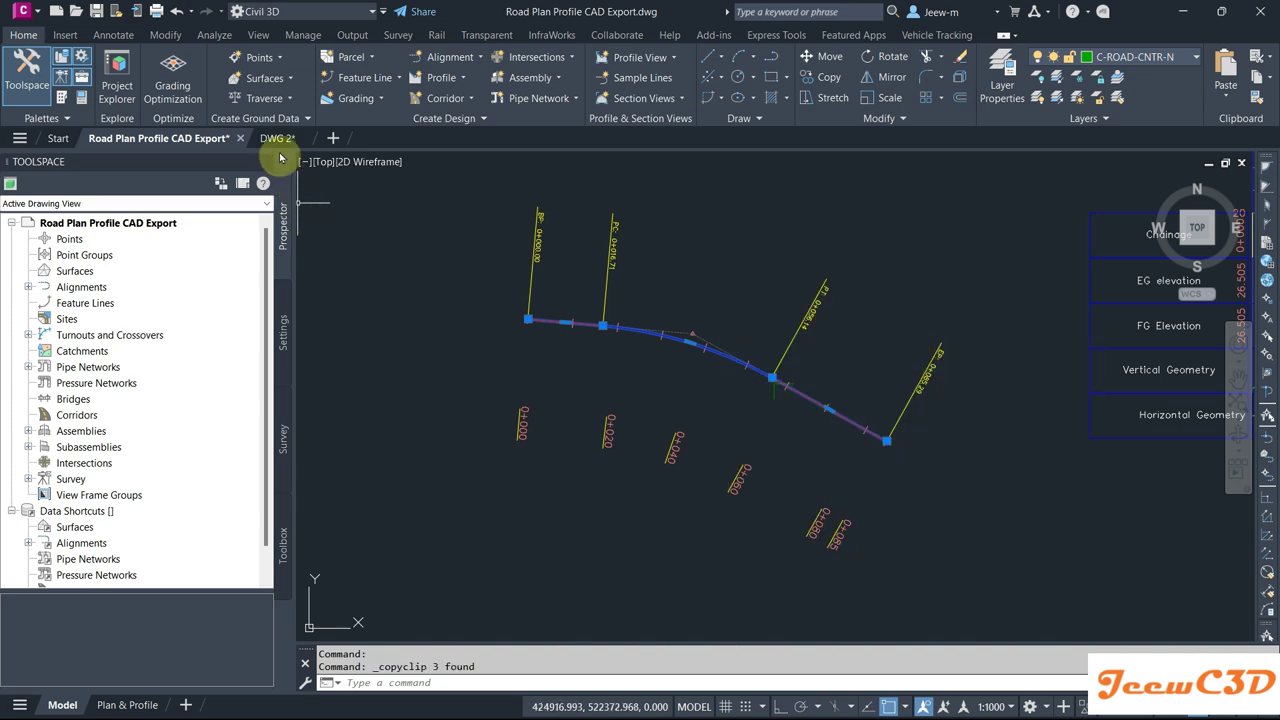
# Step: Switch to DWG 2 and paste the copied centreline segments to their original coordinates
pyautogui.click(279, 140)
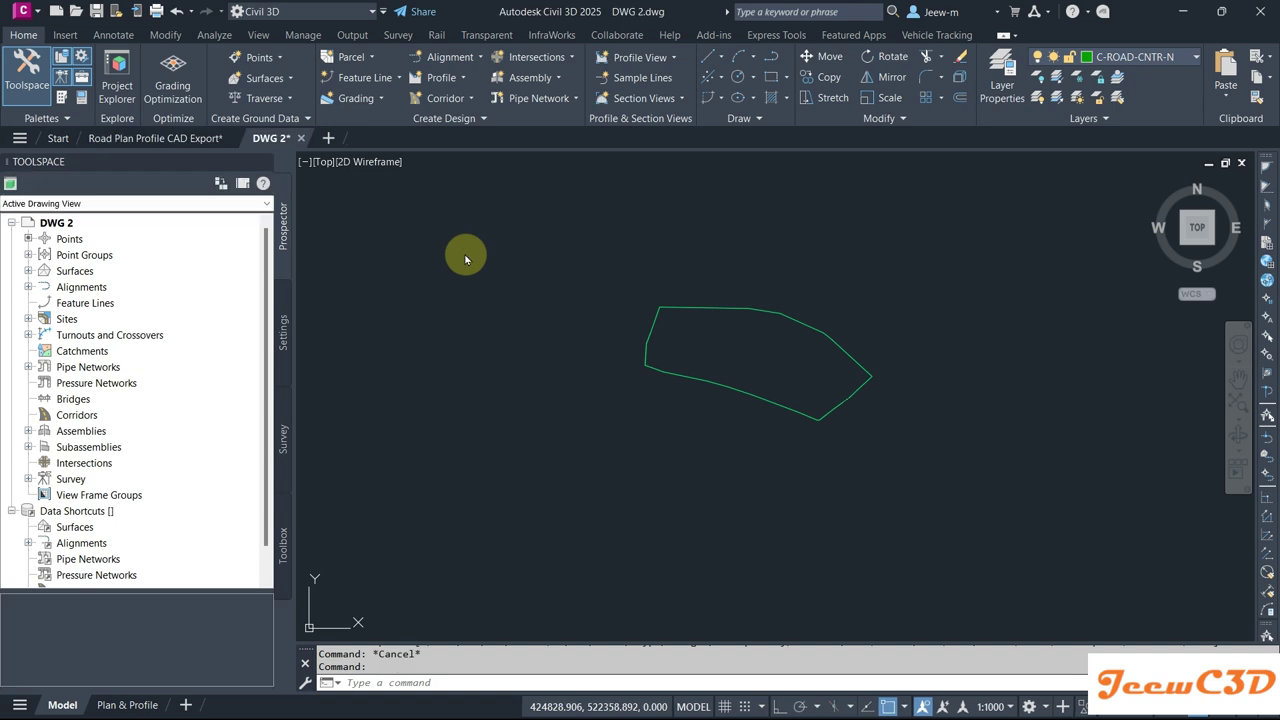
pyautogui.rightClick(466, 258)
pyautogui.moveTo(540, 321)
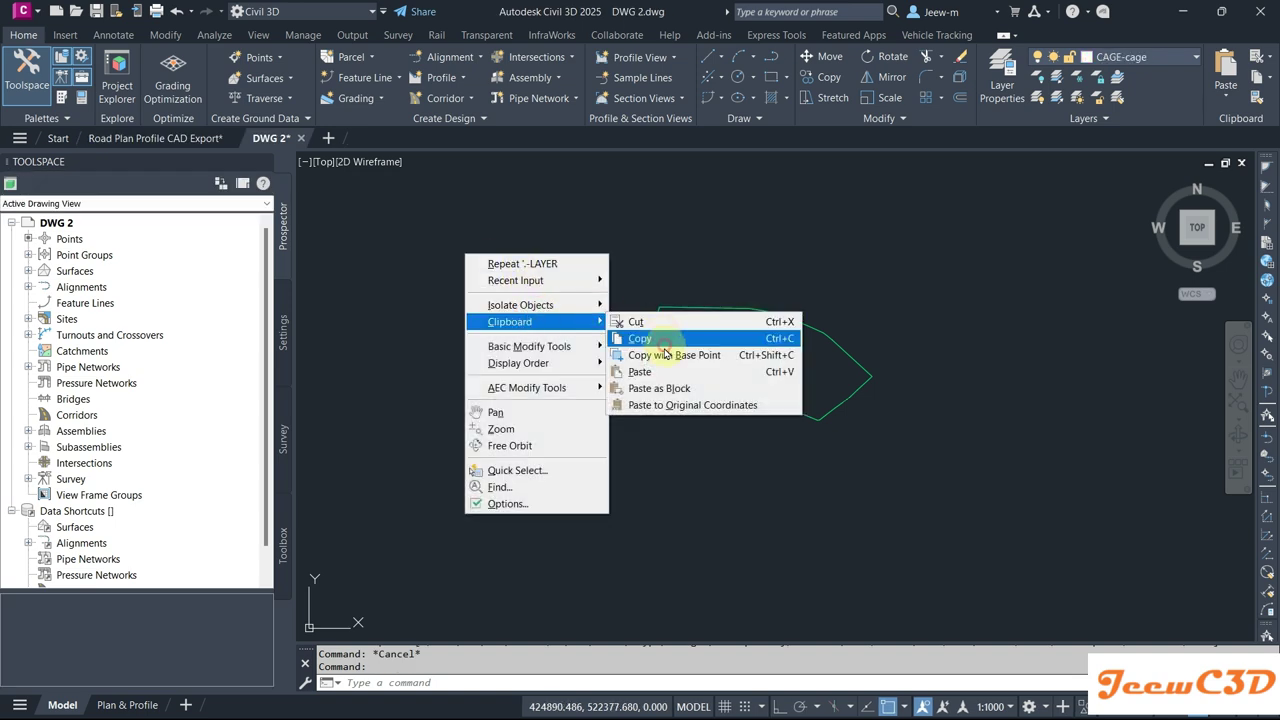
pyautogui.click(676, 405)
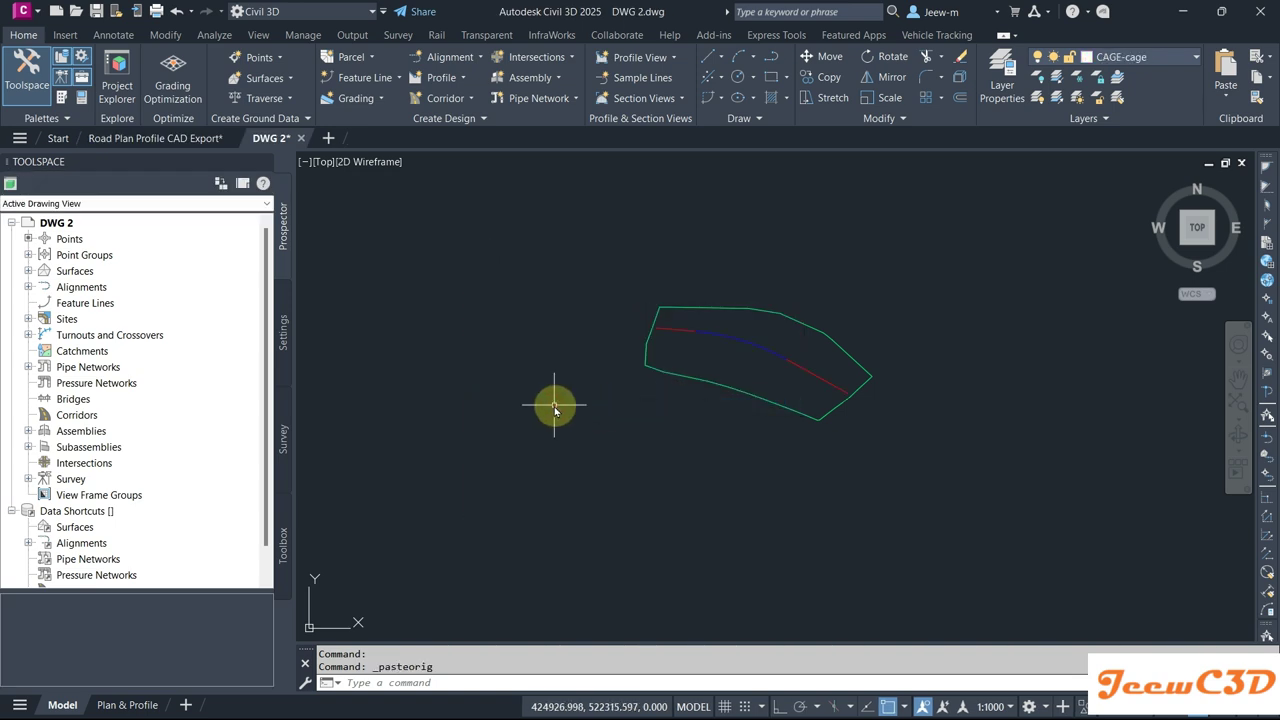
# Step: Start Create Alignment from Objects with the three pasted centreline segments and reverse the alignment direction
pyautogui.moveTo(762, 362); pyautogui.dragTo(649, 338, button='middle')
pyautogui.scroll(2, 635, 352)
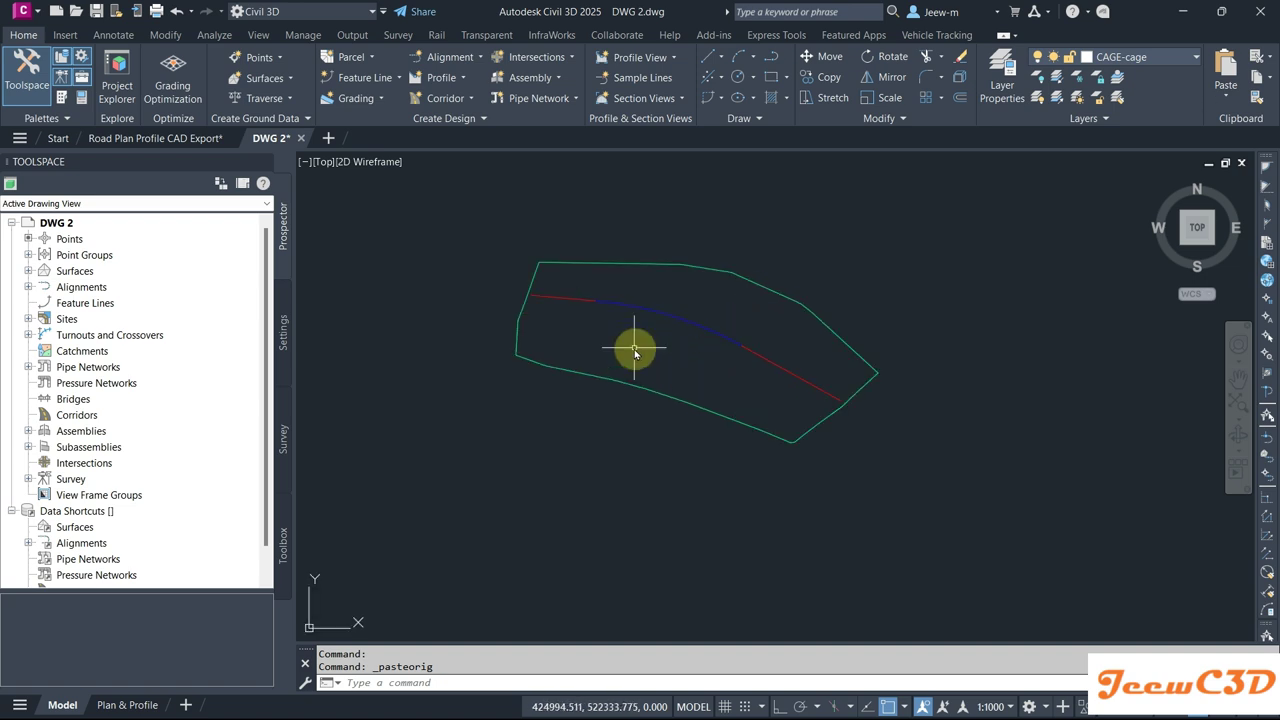
pyautogui.moveTo(635, 352)
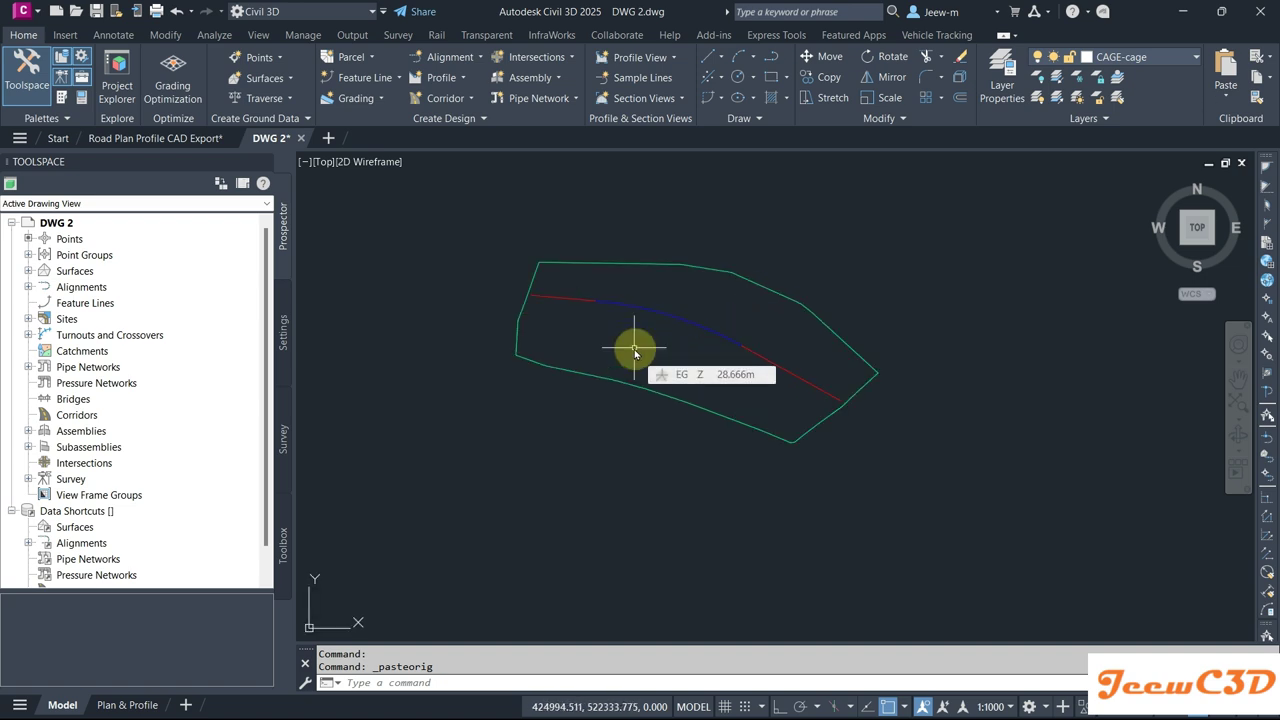
pyautogui.click(446, 60)
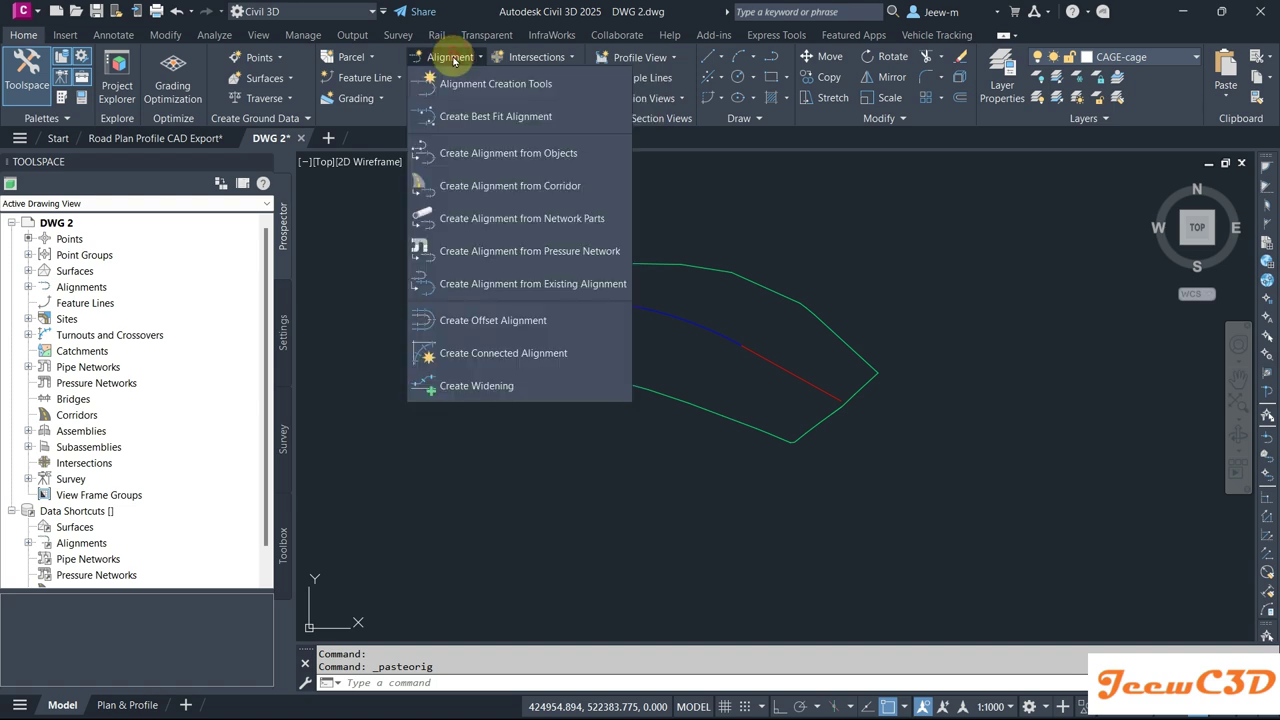
pyautogui.click(531, 155)
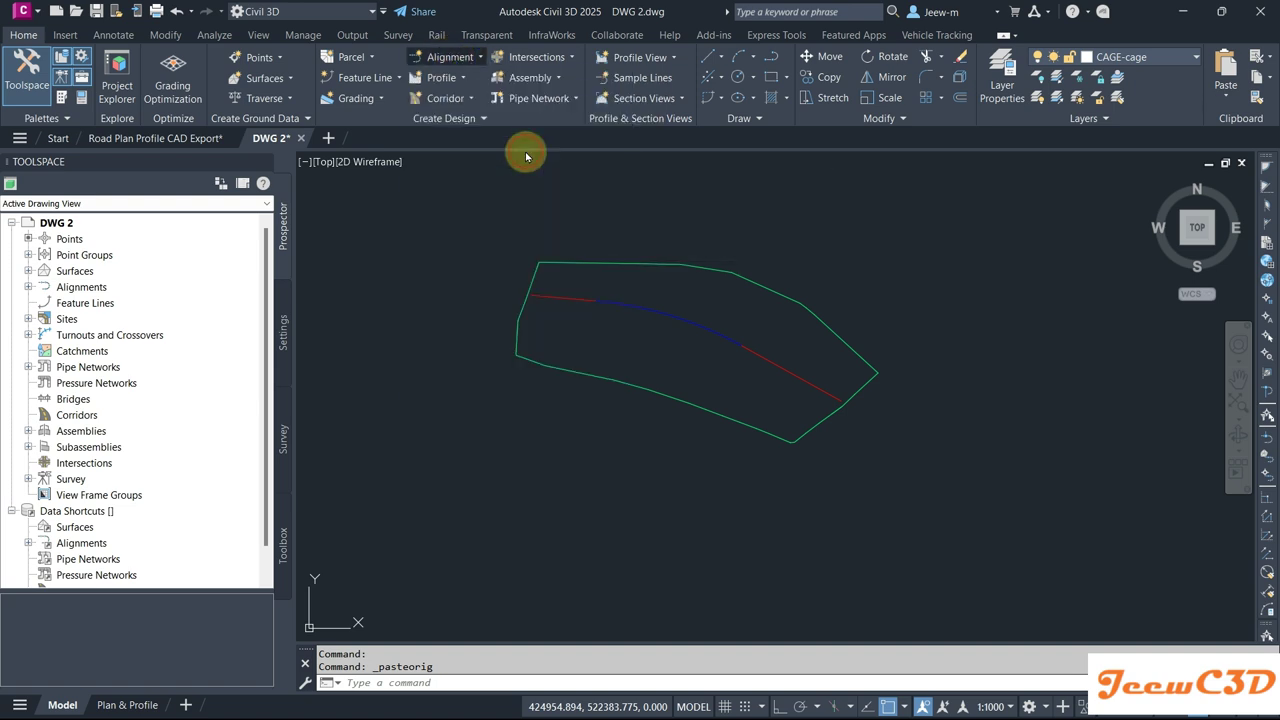
pyautogui.click(573, 301)
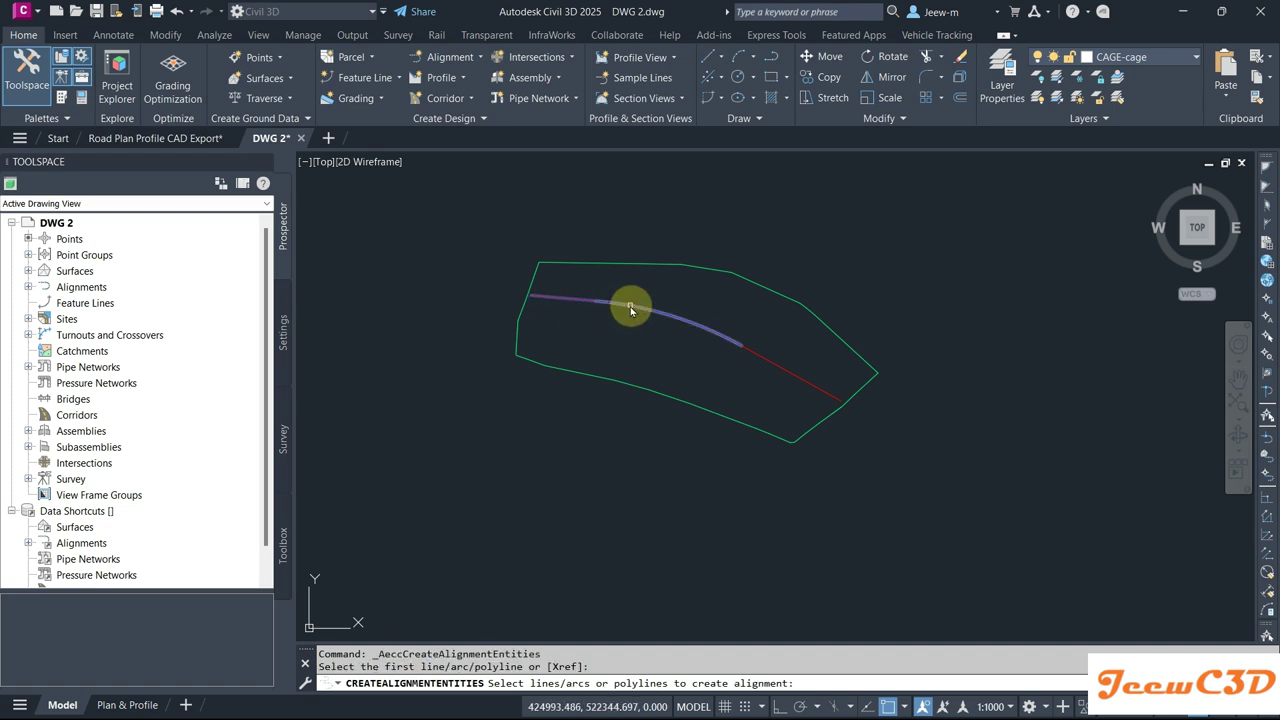
pyautogui.click(630, 306)
pyautogui.click(765, 359)
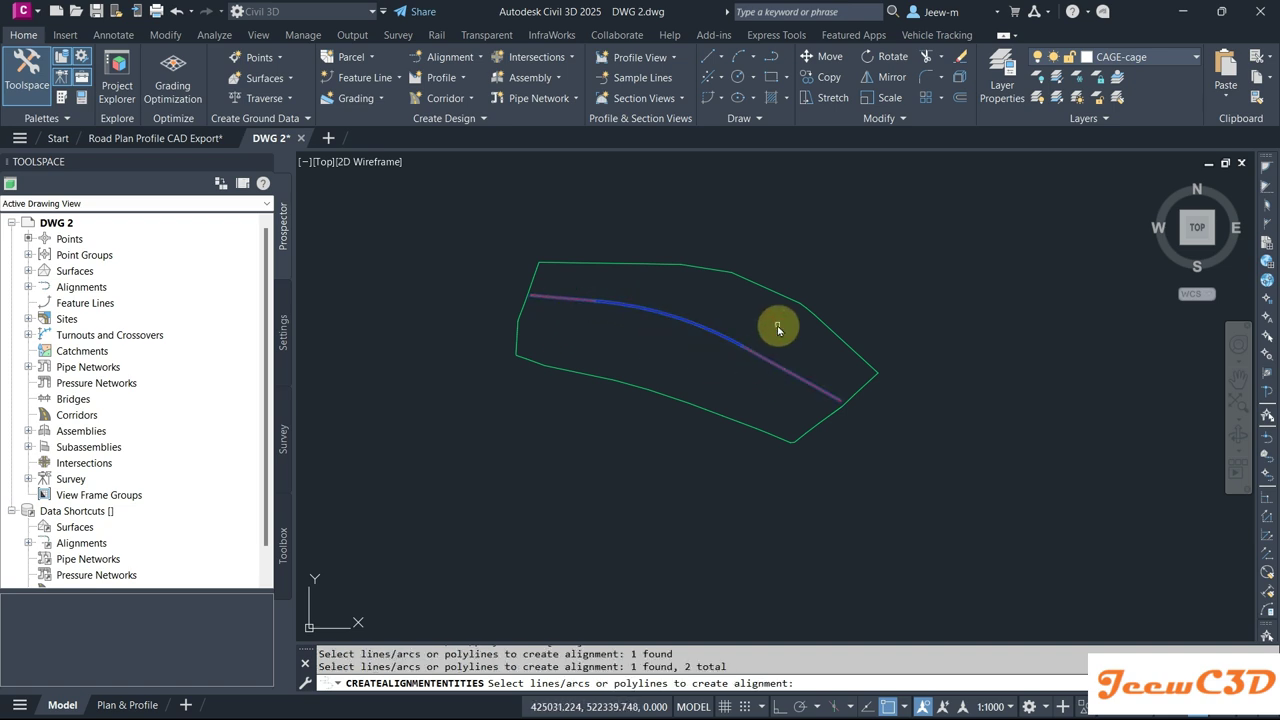
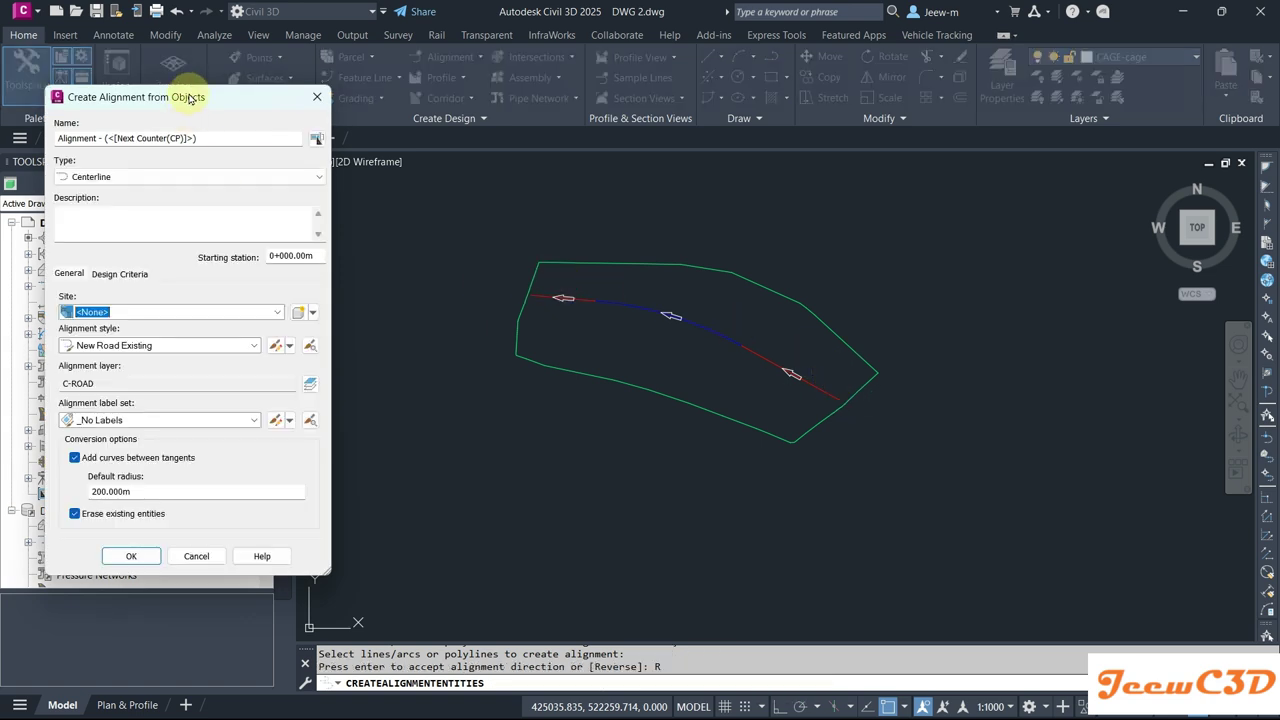
# Step: Turn off adding curves between tangents, set the alignment style to New Road Design style and create the centerline alignment
pyautogui.moveTo(188, 97); pyautogui.dragTo(539, 109)
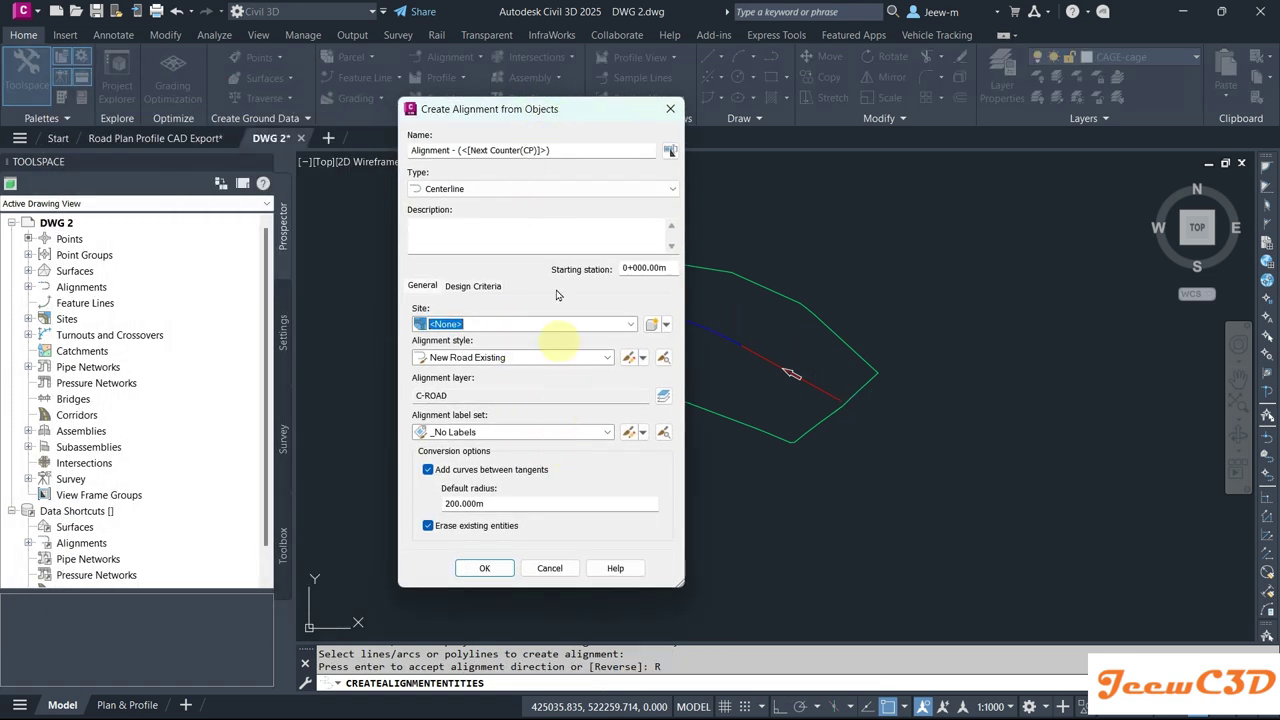
pyautogui.click(428, 472)
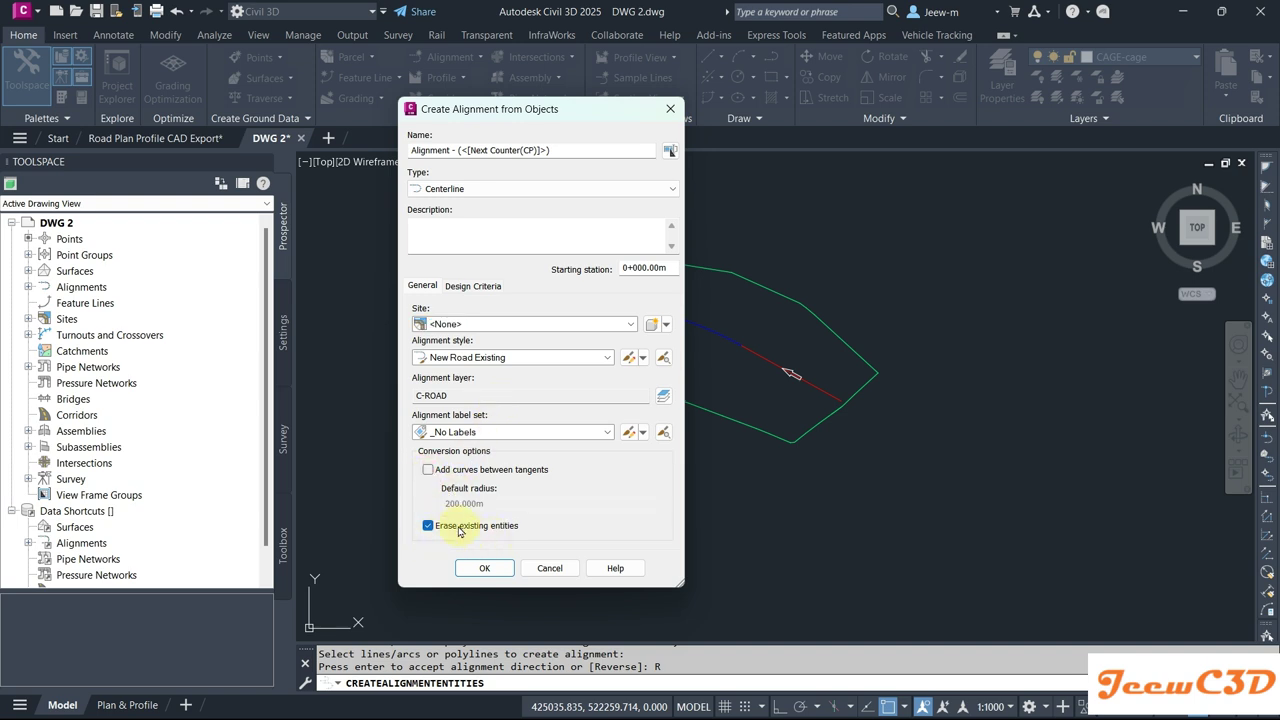
pyautogui.click(530, 366)
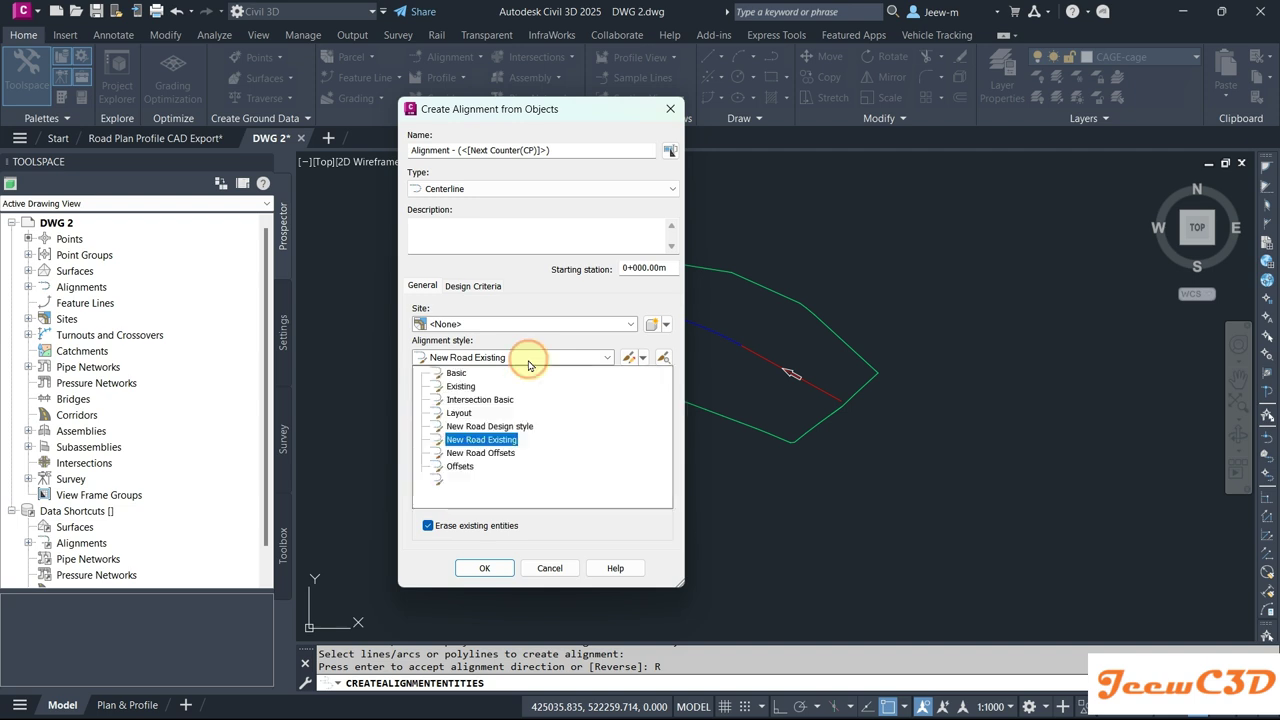
pyautogui.click(512, 427)
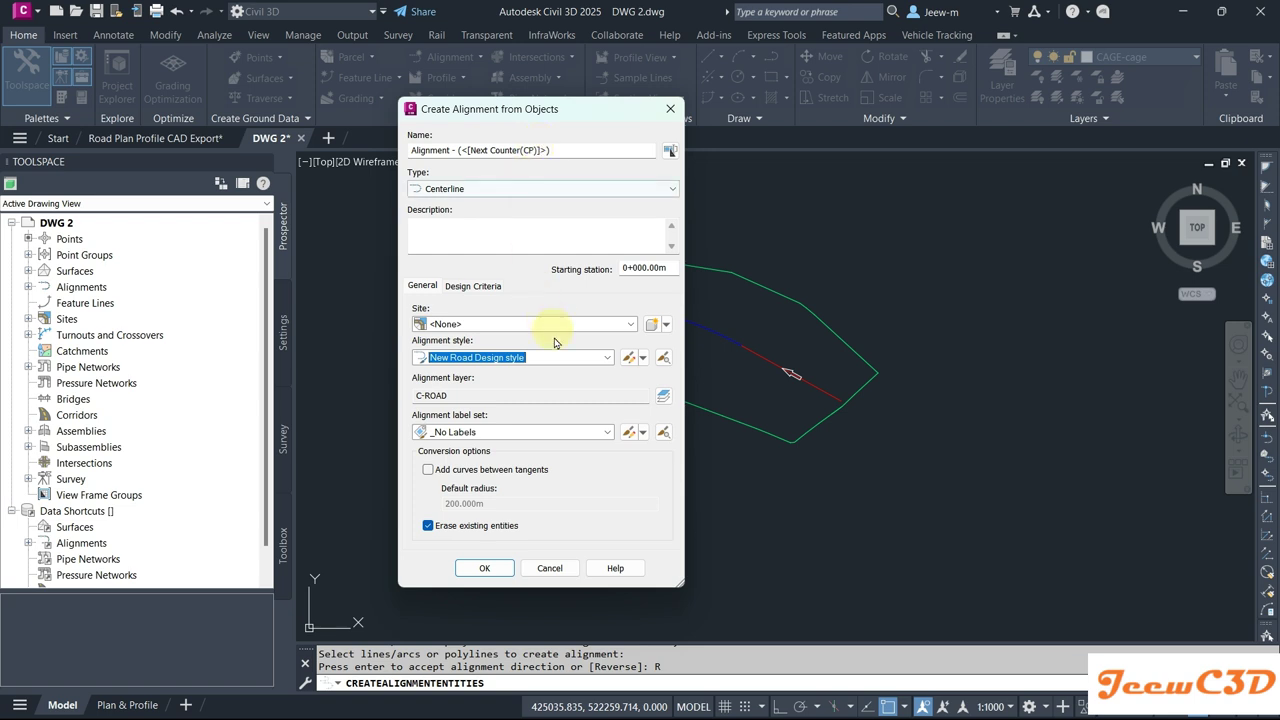
pyautogui.click(486, 568)
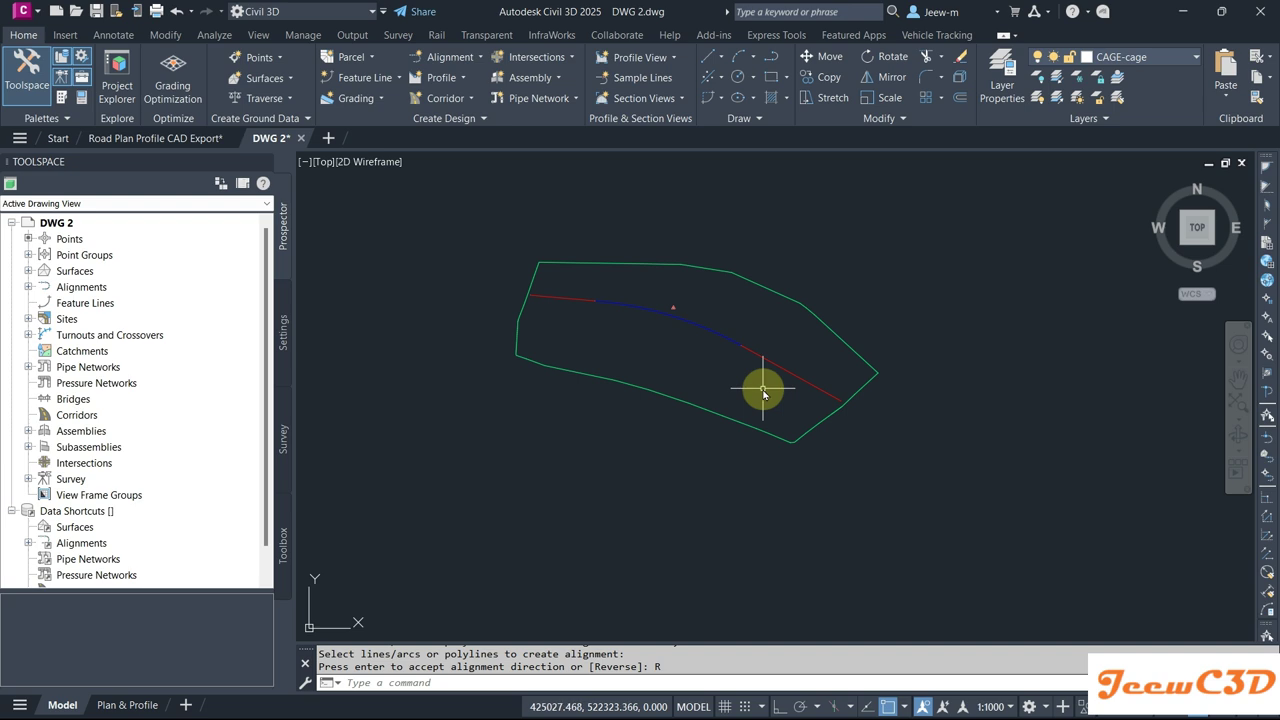
pyautogui.press('Escape')
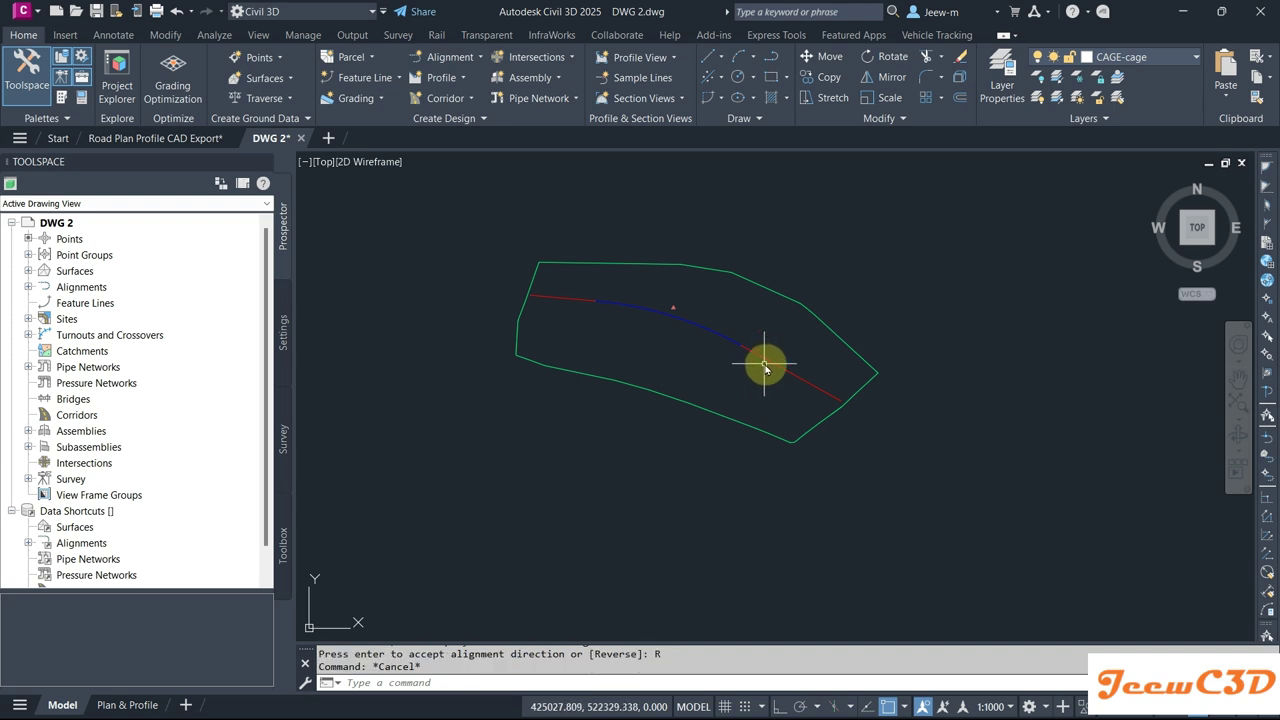
# Step: Import the New Road Major minor and Geometry Points label set into the centerline alignment's labels and apply it
pyautogui.click(765, 368)
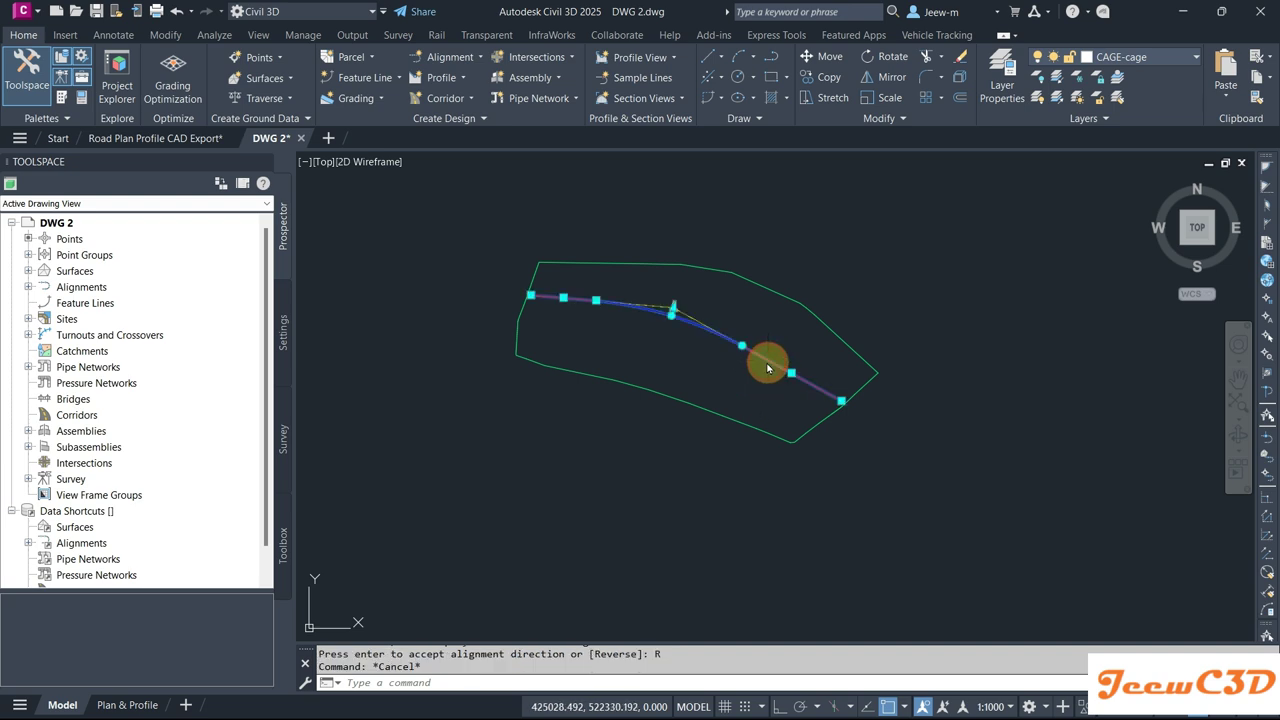
pyautogui.rightClick(678, 362)
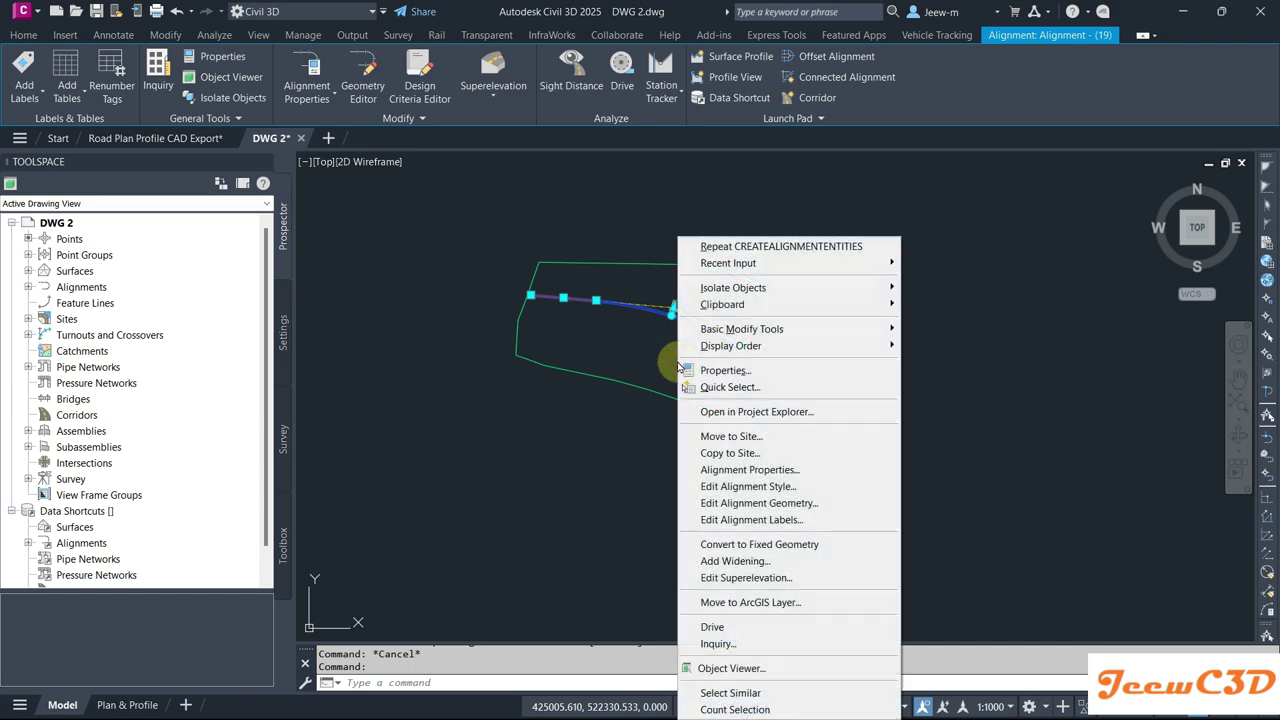
pyautogui.click(745, 520)
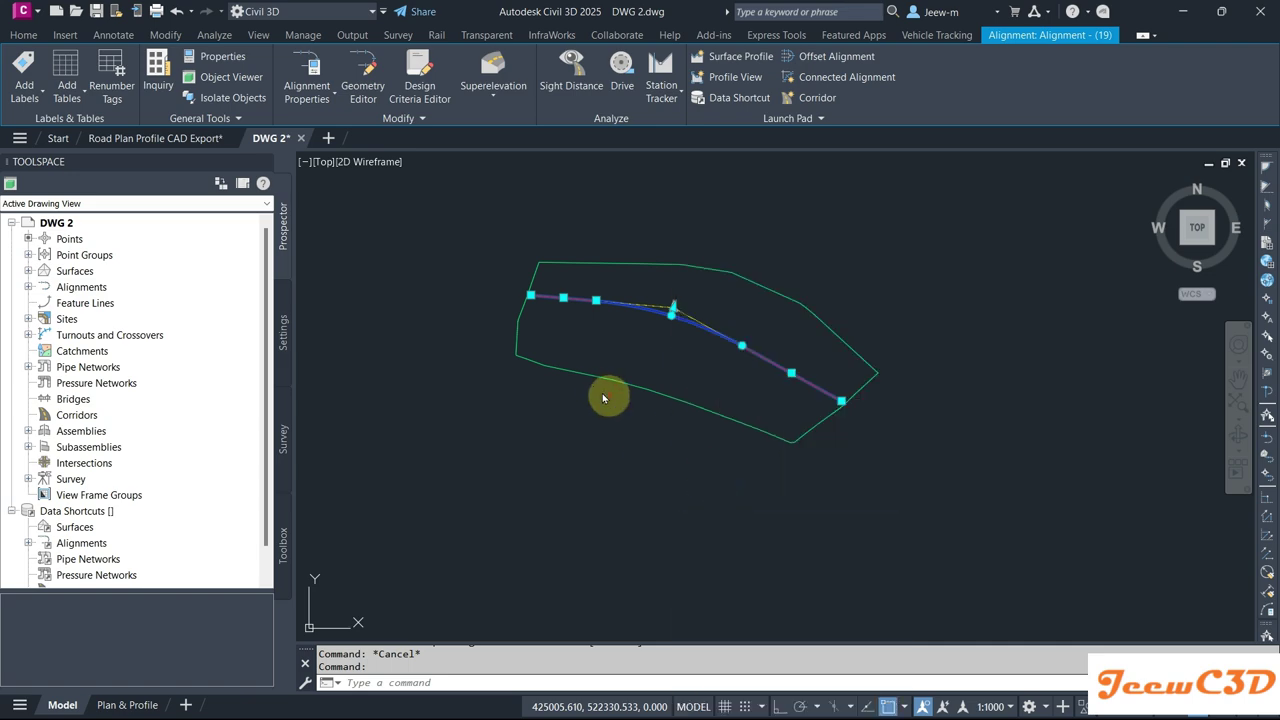
pyautogui.moveTo(705, 192); pyautogui.dragTo(565, 185)
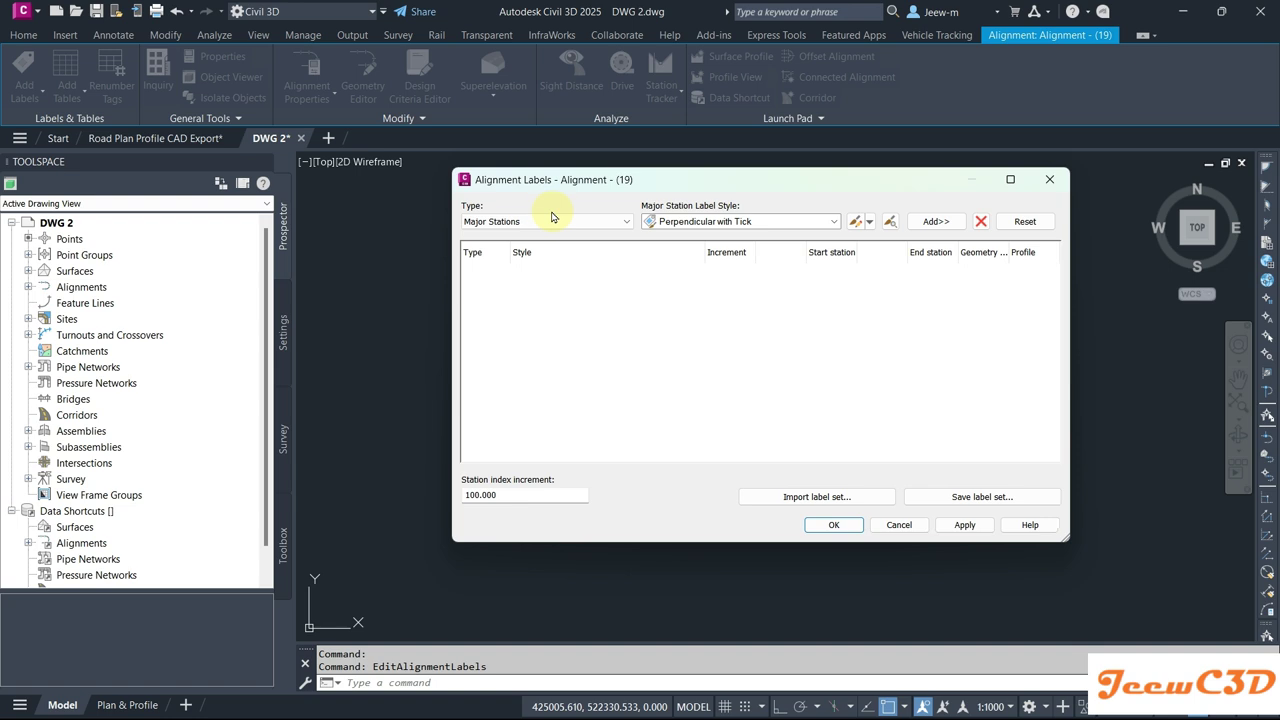
pyautogui.click(798, 497)
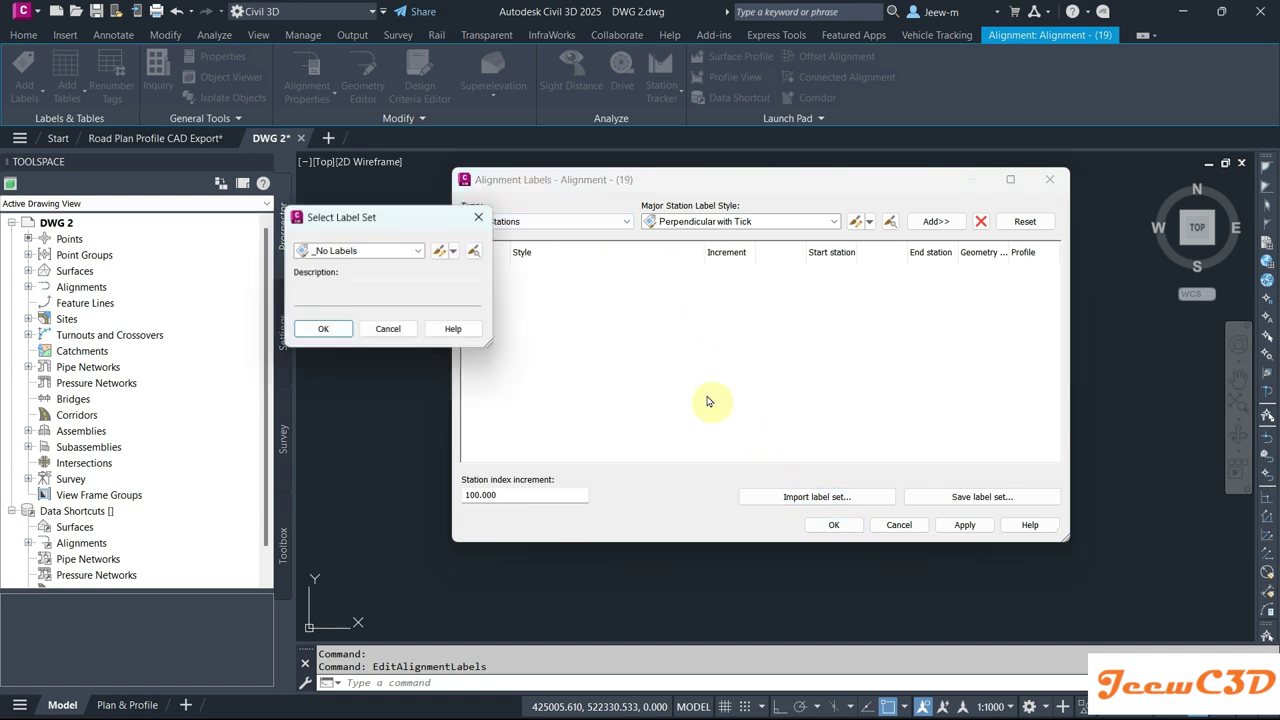
pyautogui.click(366, 251)
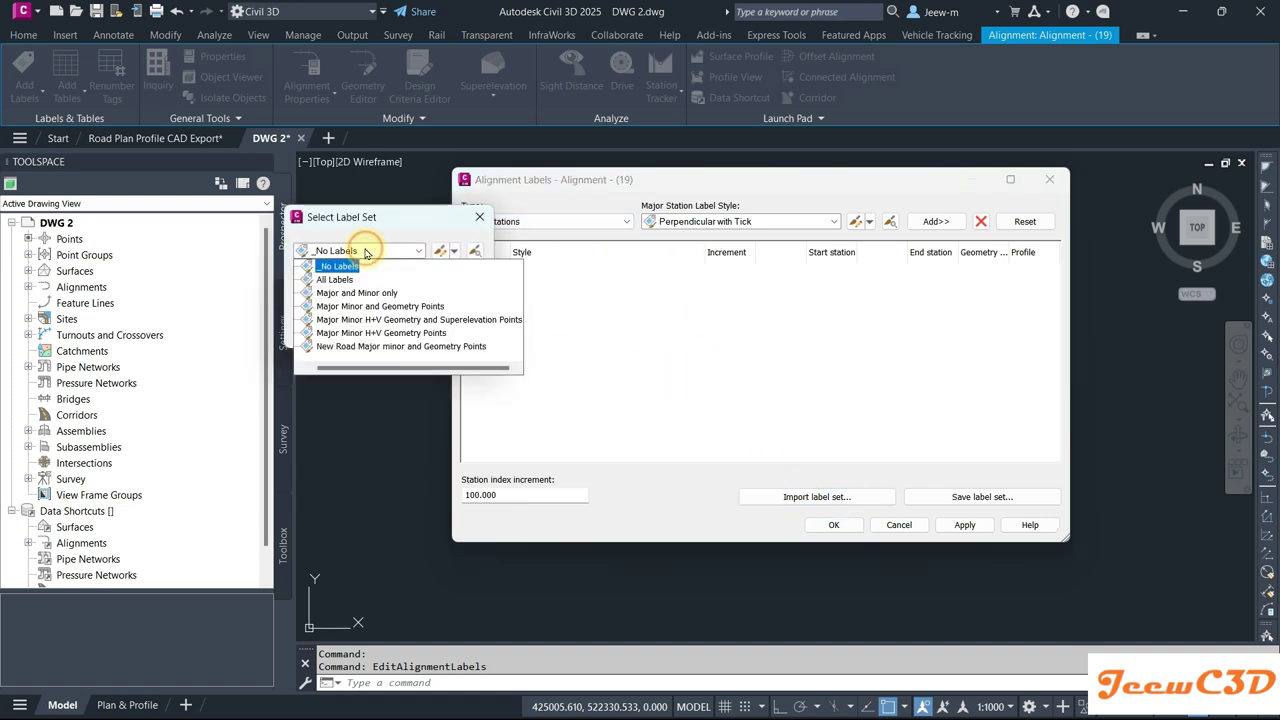
pyautogui.click(399, 346)
pyautogui.click(328, 329)
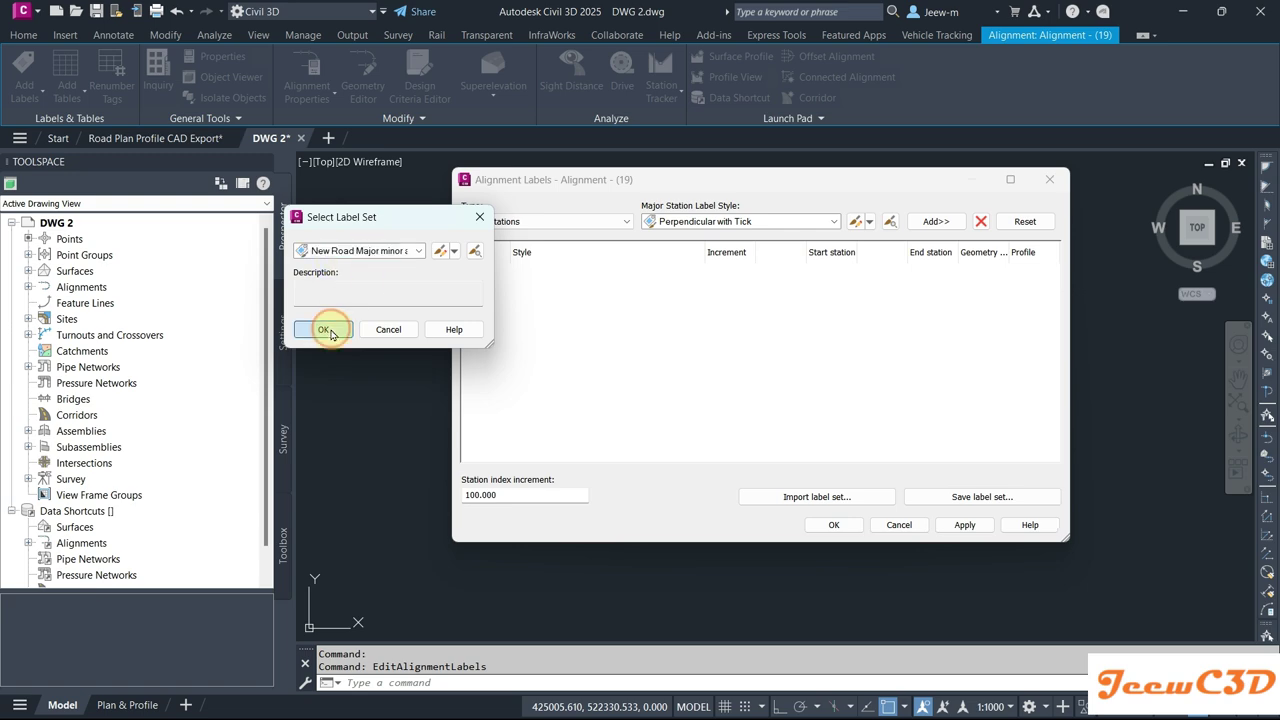
pyautogui.click(832, 526)
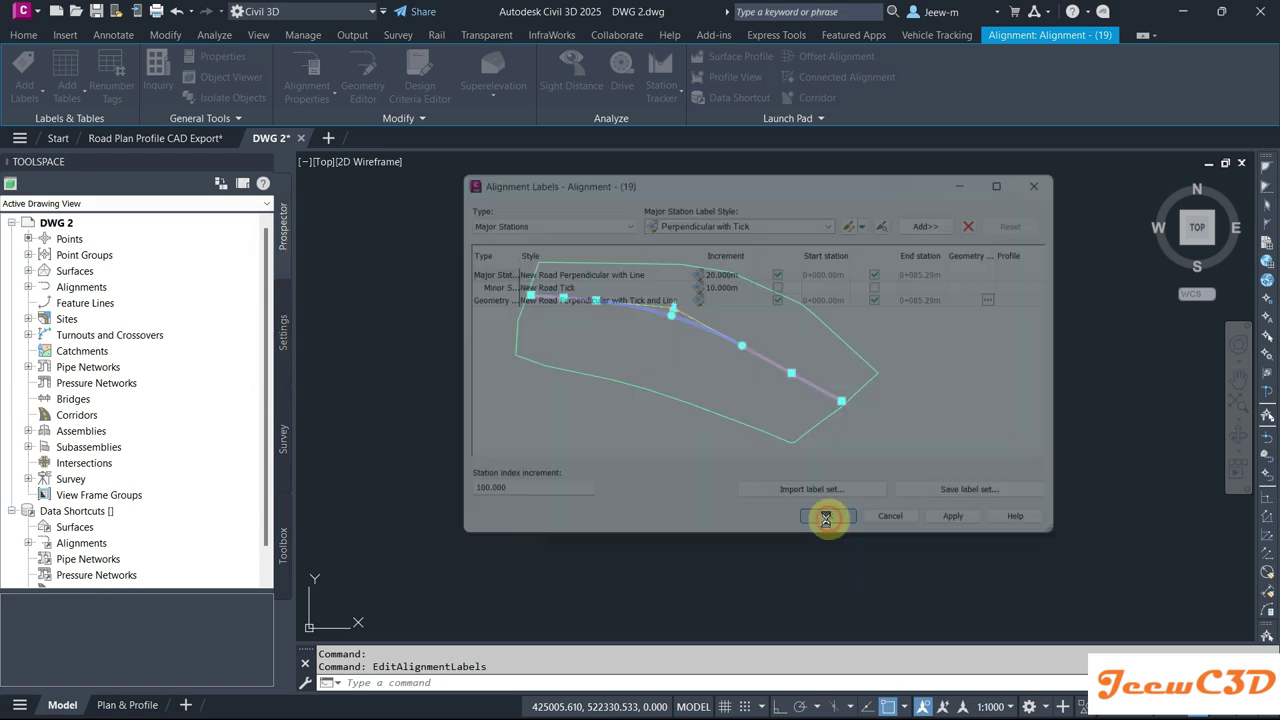
pyautogui.scroll(5, 875, 360)
pyautogui.press('Escape')
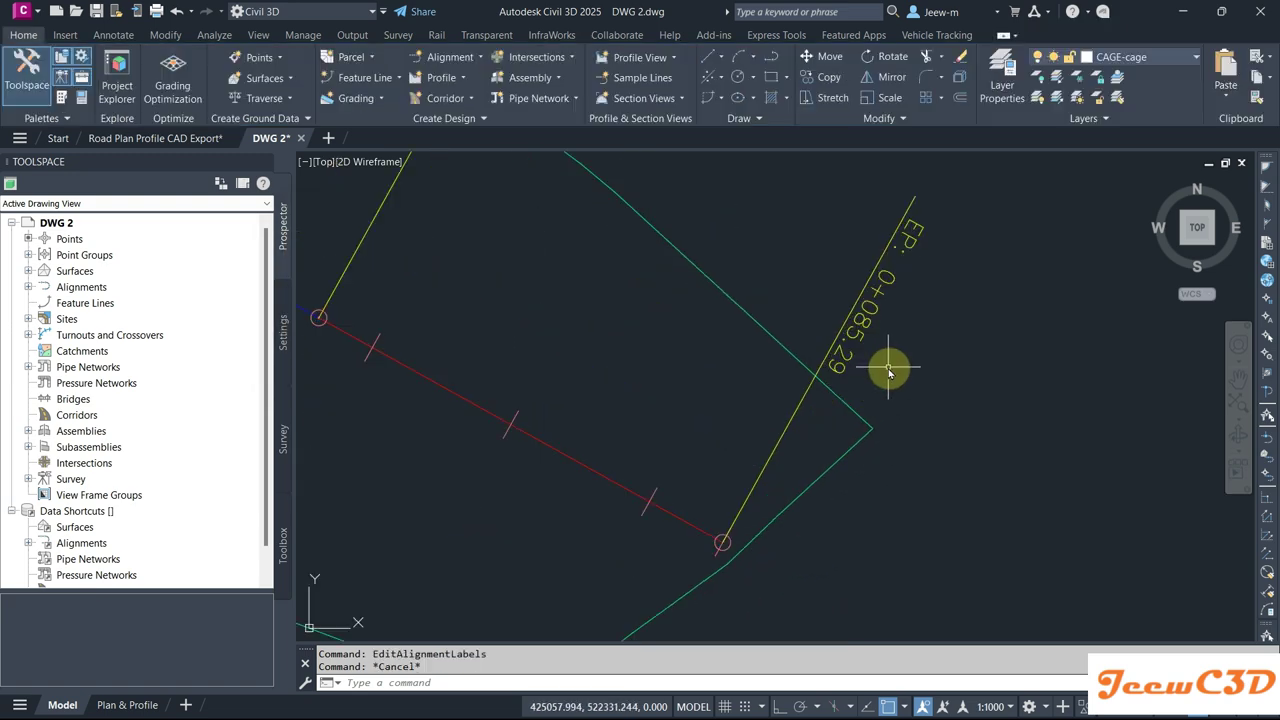
# Step: Compare the station labels and end point of the new alignment in DWG 2 with those in Road Plan Profile CAD Export
pyautogui.scroll(1, 897, 325)
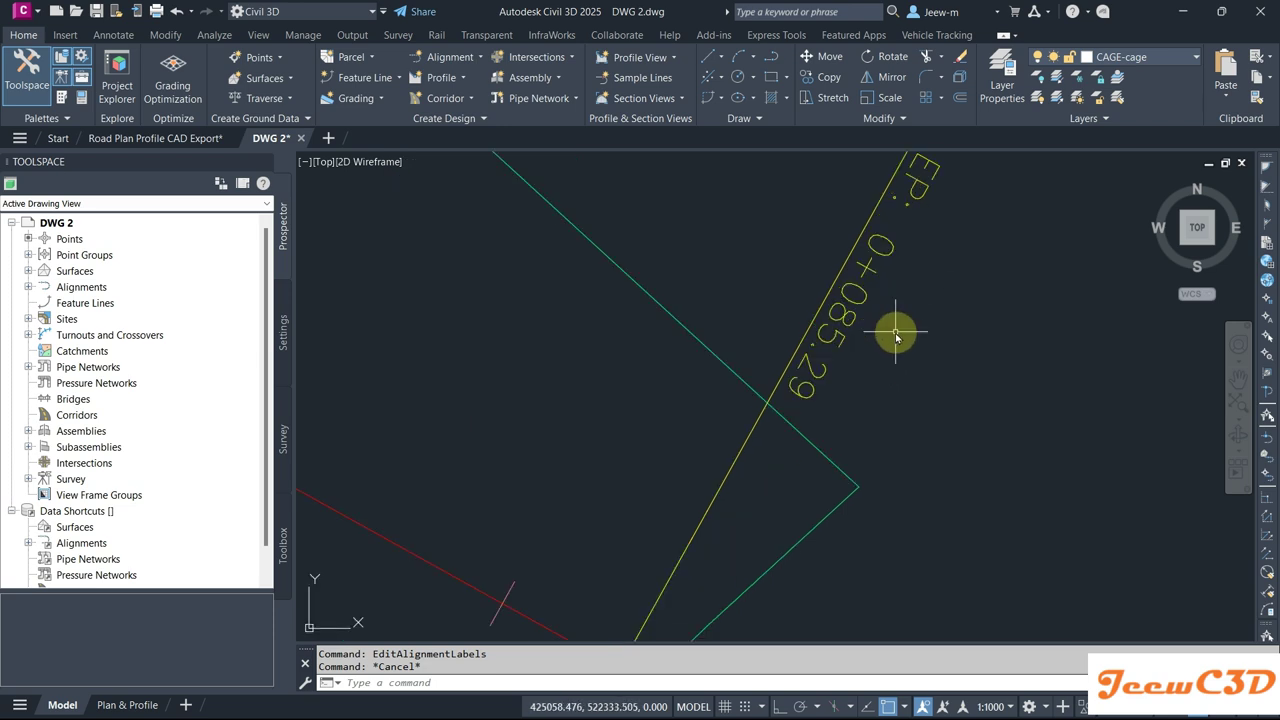
pyautogui.scroll(-3, 836, 385)
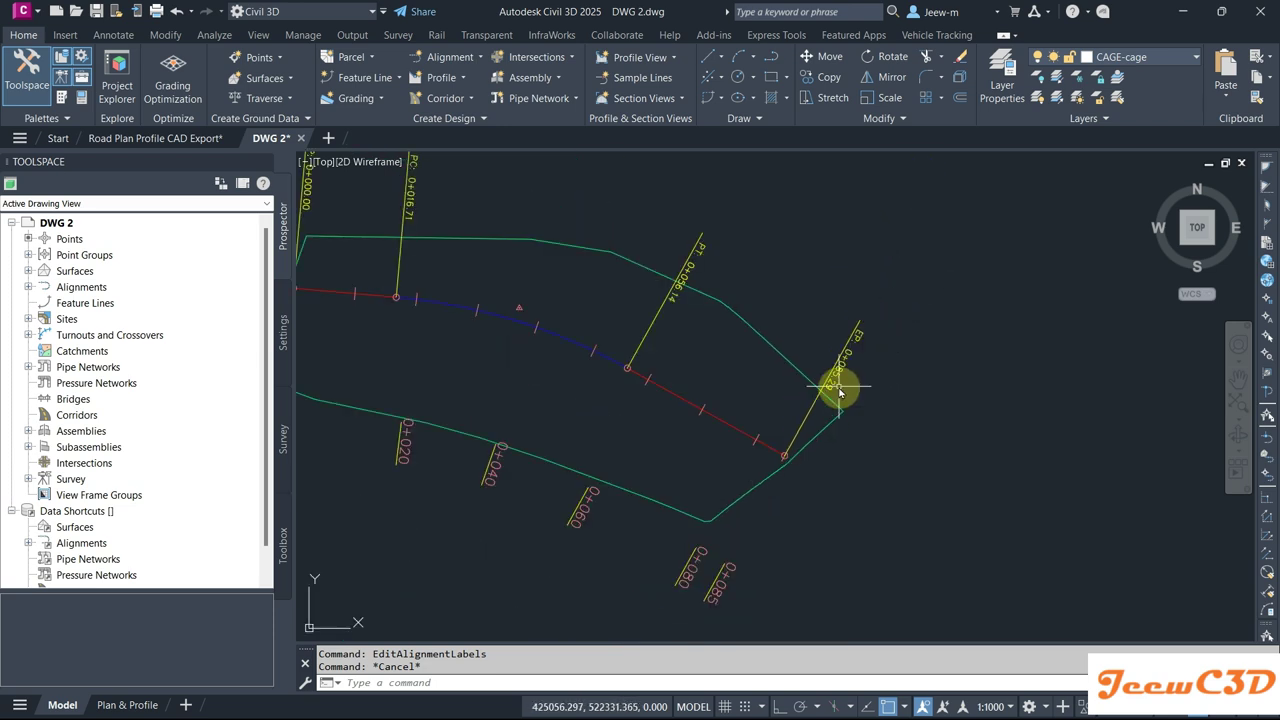
pyautogui.click(147, 140)
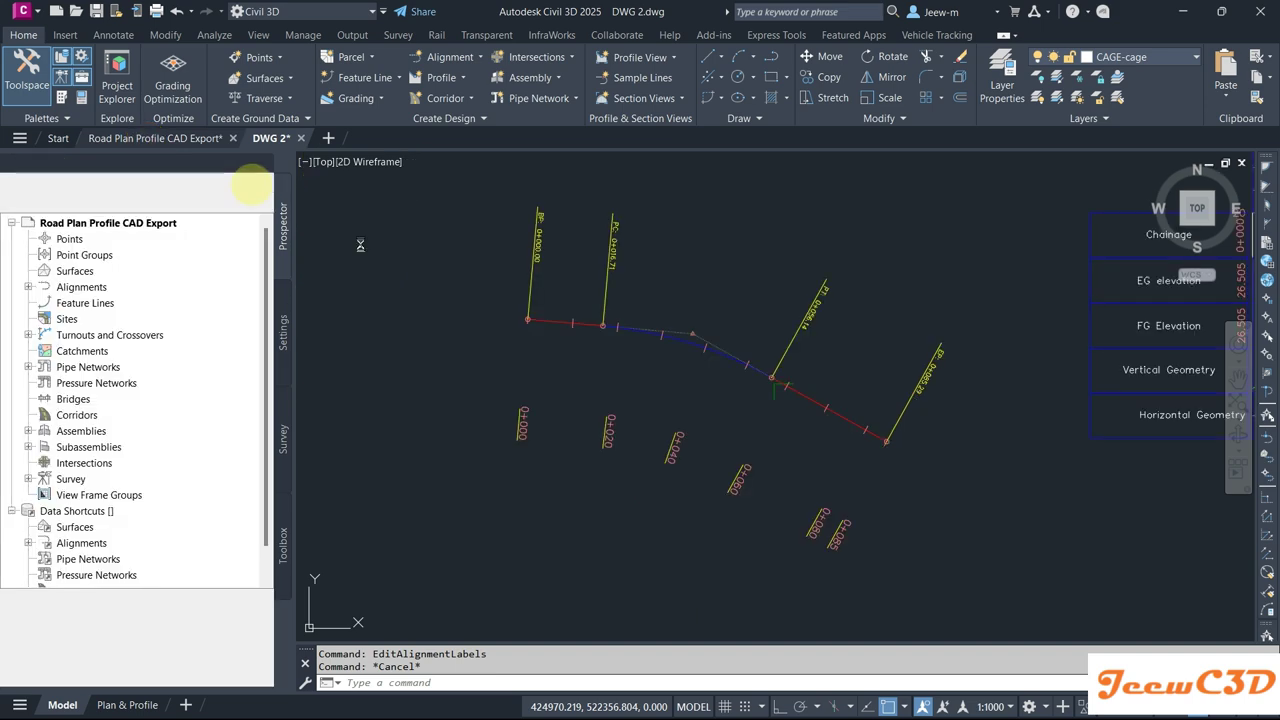
pyautogui.scroll(5, 943, 396)
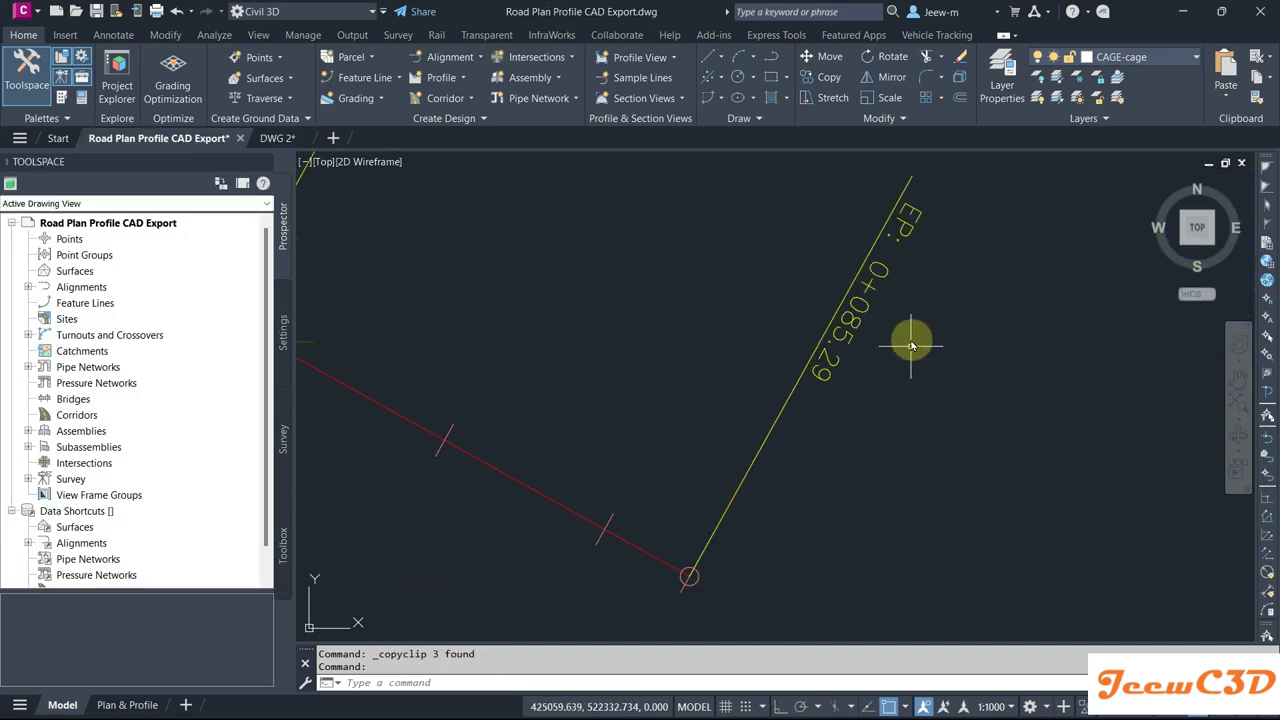
pyautogui.scroll(-5, 836, 410)
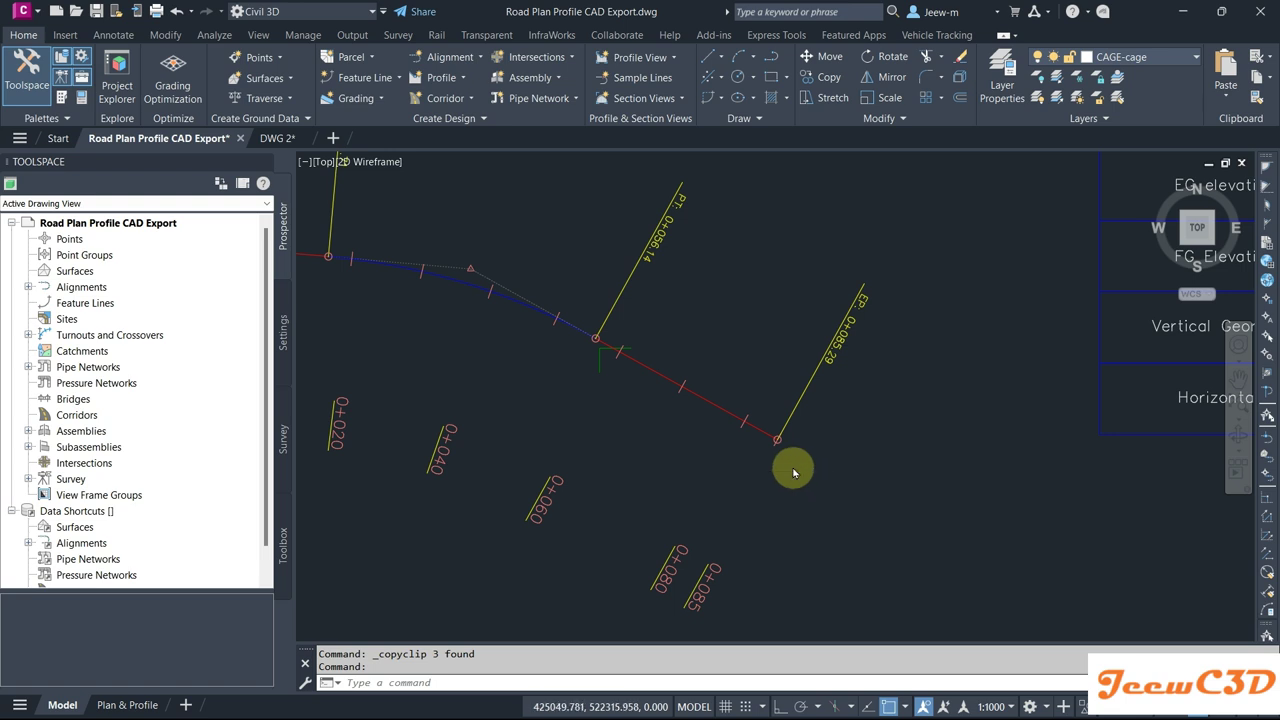
pyautogui.scroll(5, 790, 465)
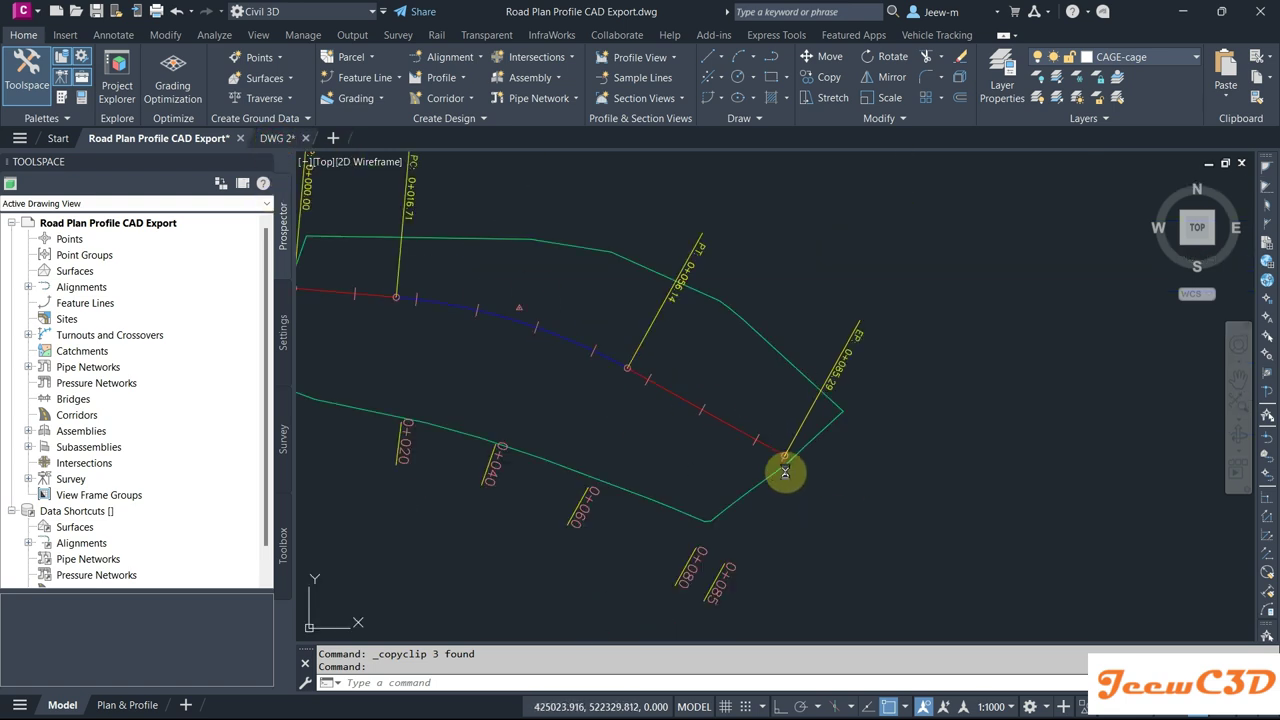
pyautogui.hotkey('ctrl', 'Tab')
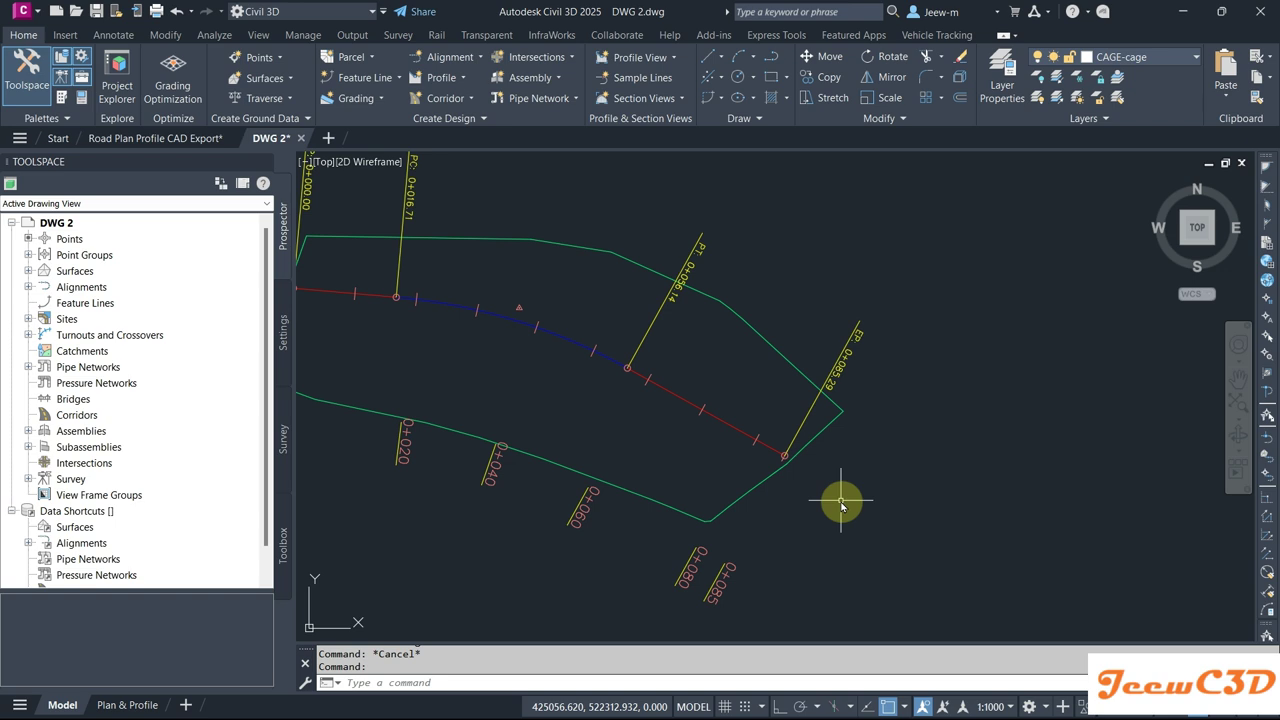
pyautogui.scroll(2, 811, 493)
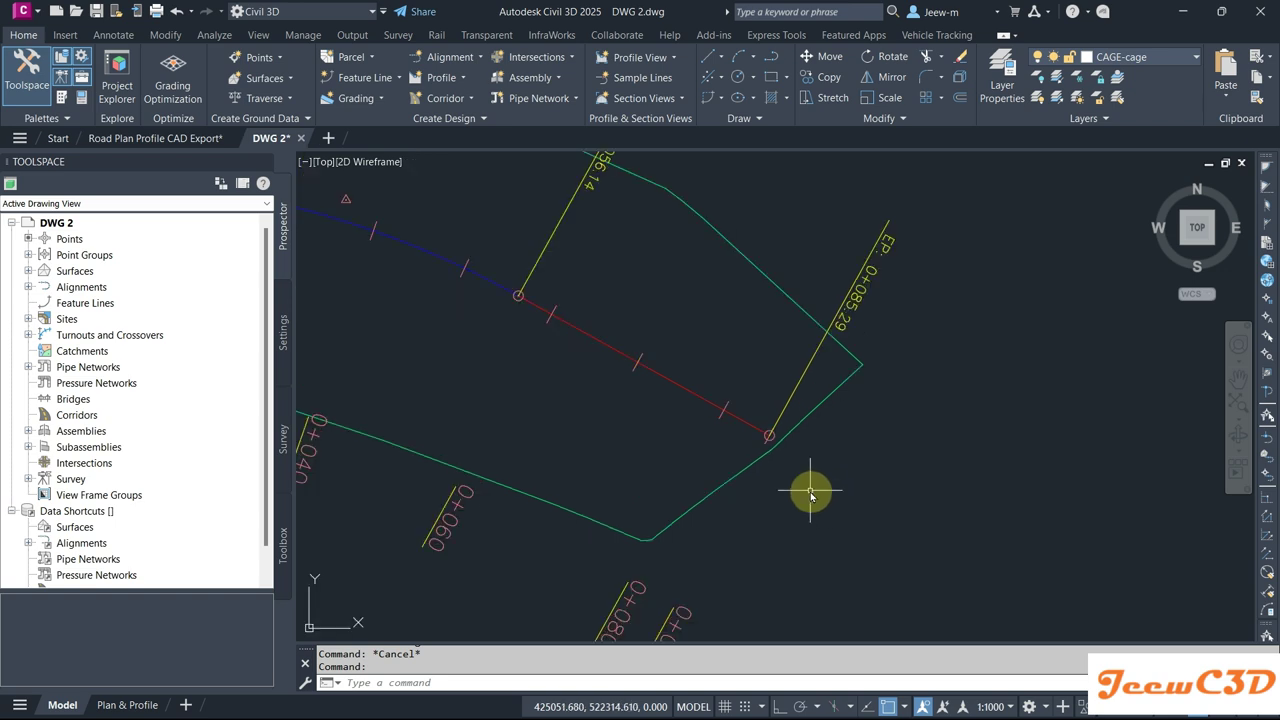
pyautogui.scroll(-7, 811, 493)
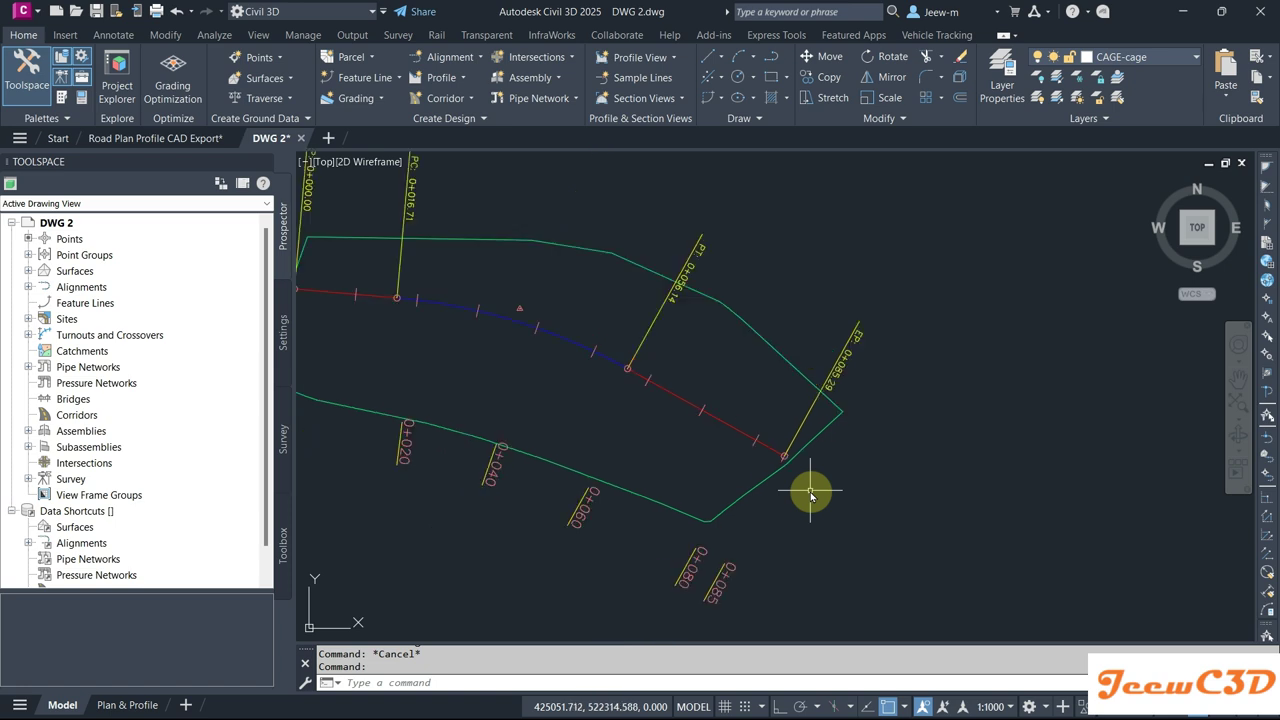
pyautogui.moveTo(643, 461)
pyautogui.mouseDown(button='middle')
pyautogui.moveTo(771, 523)
pyautogui.moveTo(757, 531)
pyautogui.moveTo(808, 516)
pyautogui.moveTo(707, 508)
pyautogui.mouseUp(button='middle')
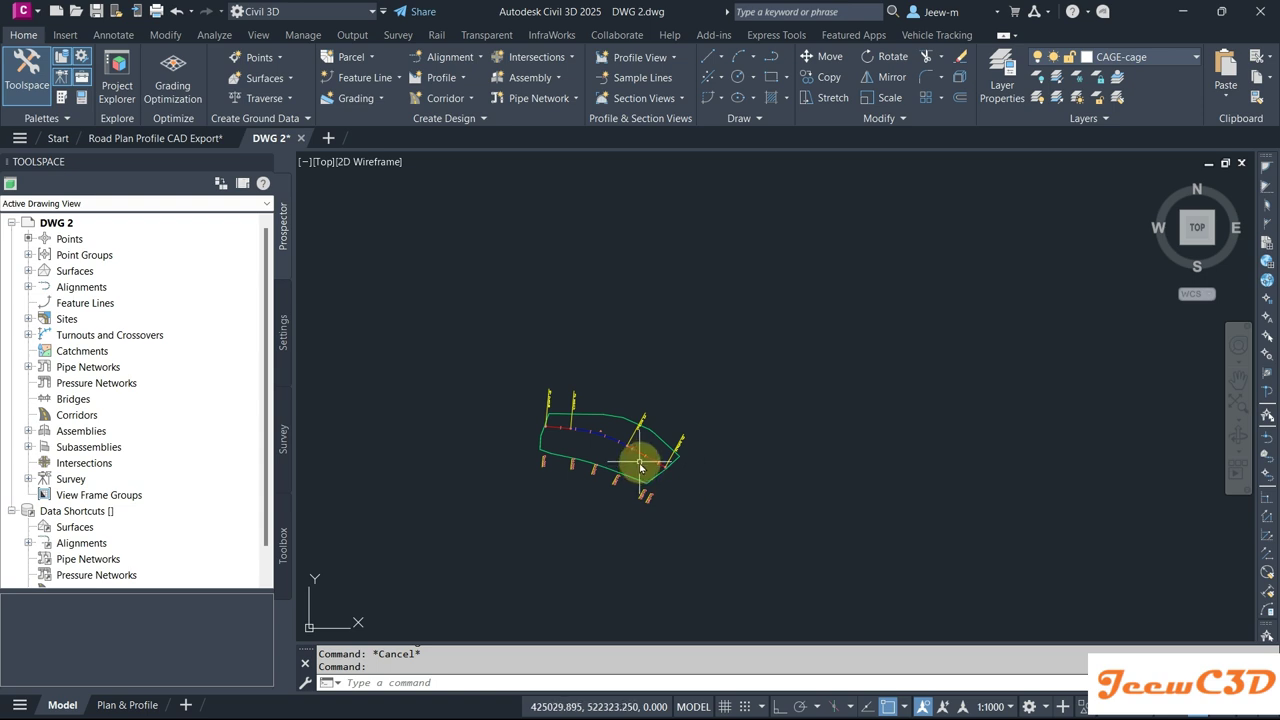
# Step: Create a surface profile of EG along the centerline alignment and proceed to drawing it in a profile view
pyautogui.scroll(5, 636, 440)
pyautogui.click(636, 432)
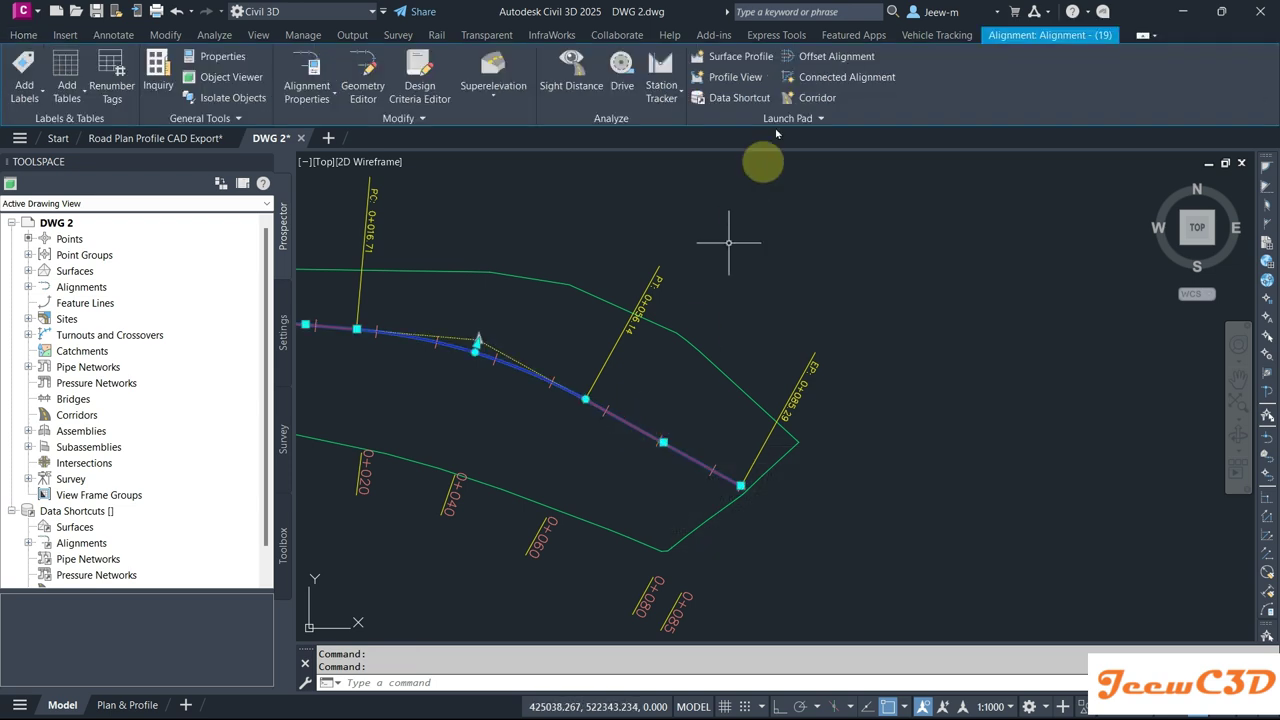
pyautogui.click(752, 57)
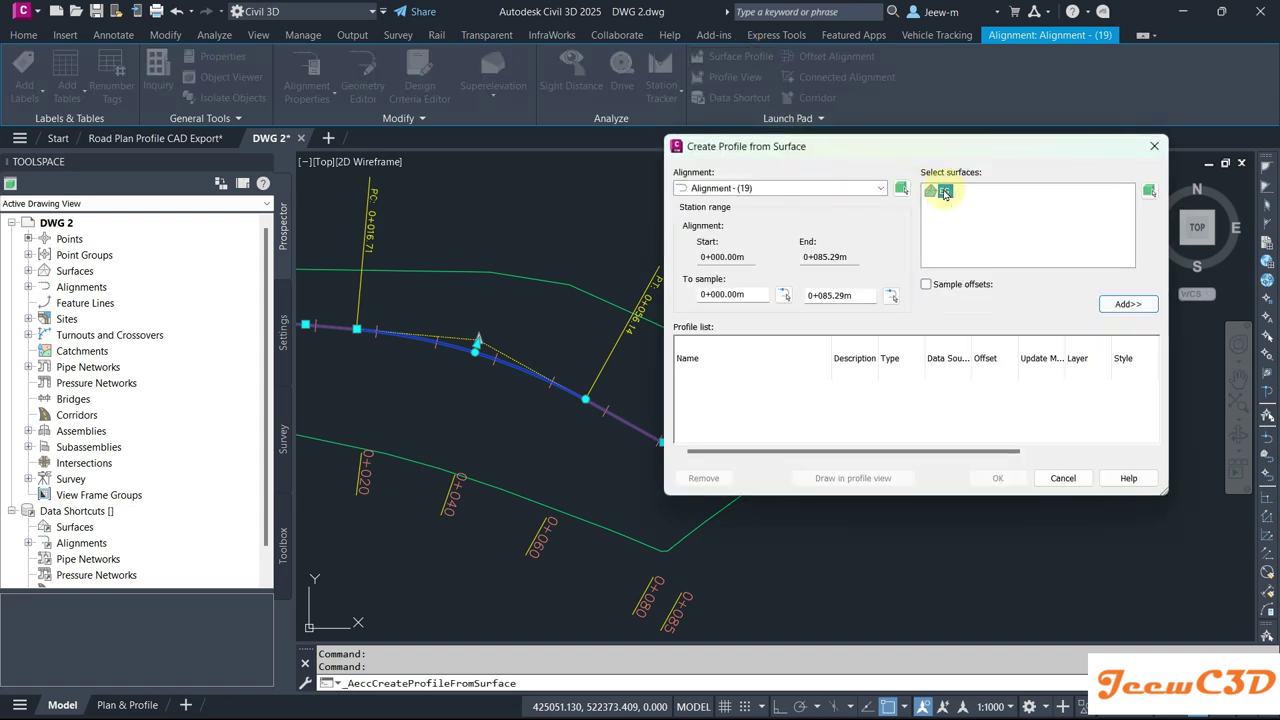
pyautogui.click(1125, 303)
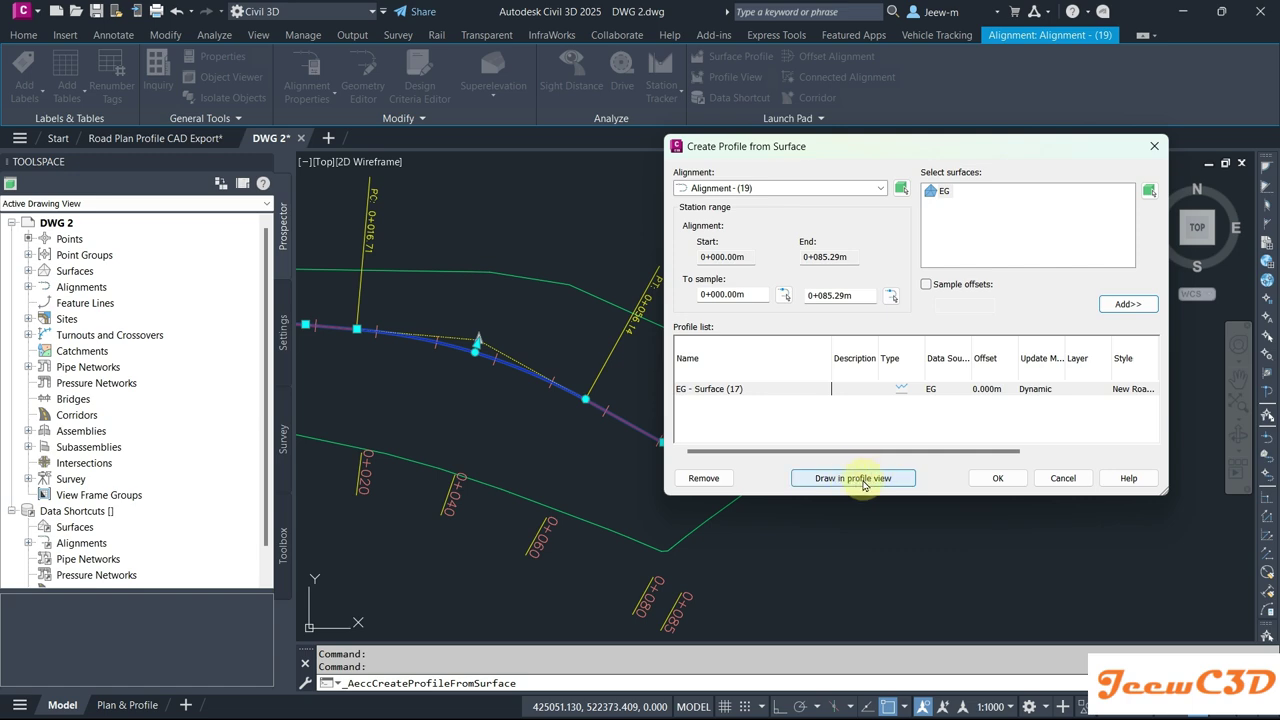
pyautogui.click(864, 485)
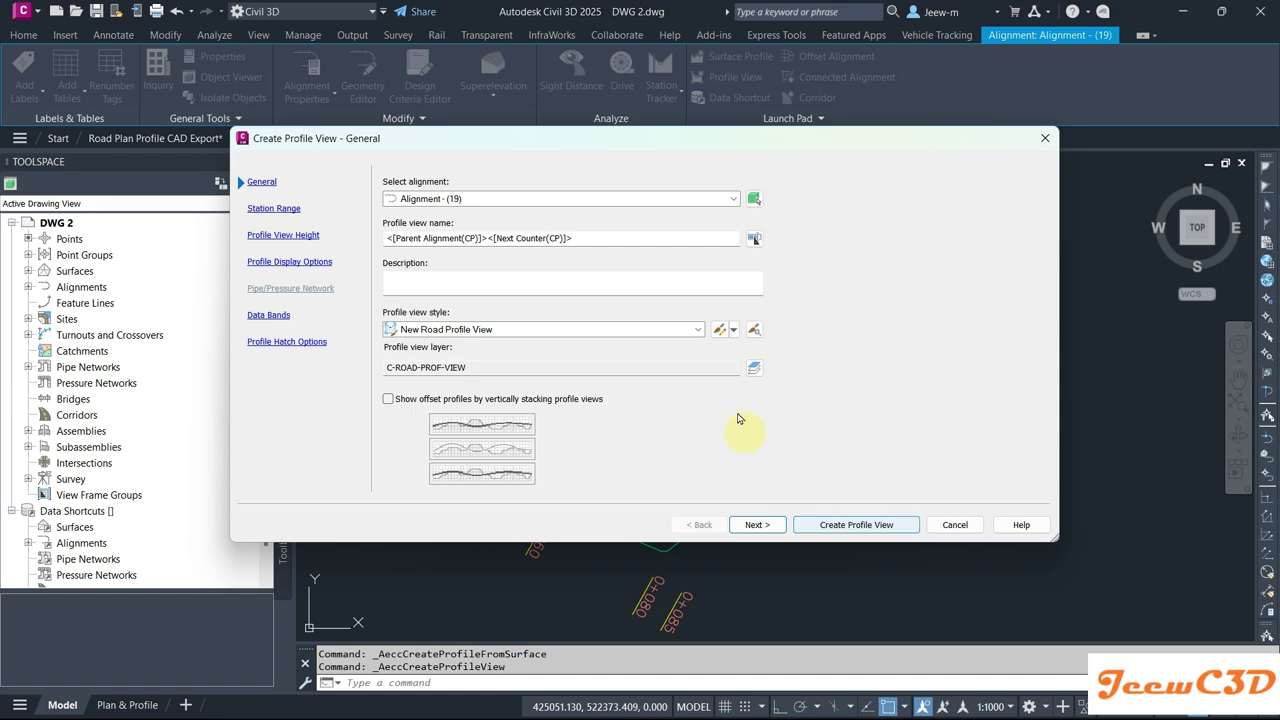
# Step: Create the profile view with the New Road Profile View style and place it east of the alignment plan
pyautogui.click(857, 525)
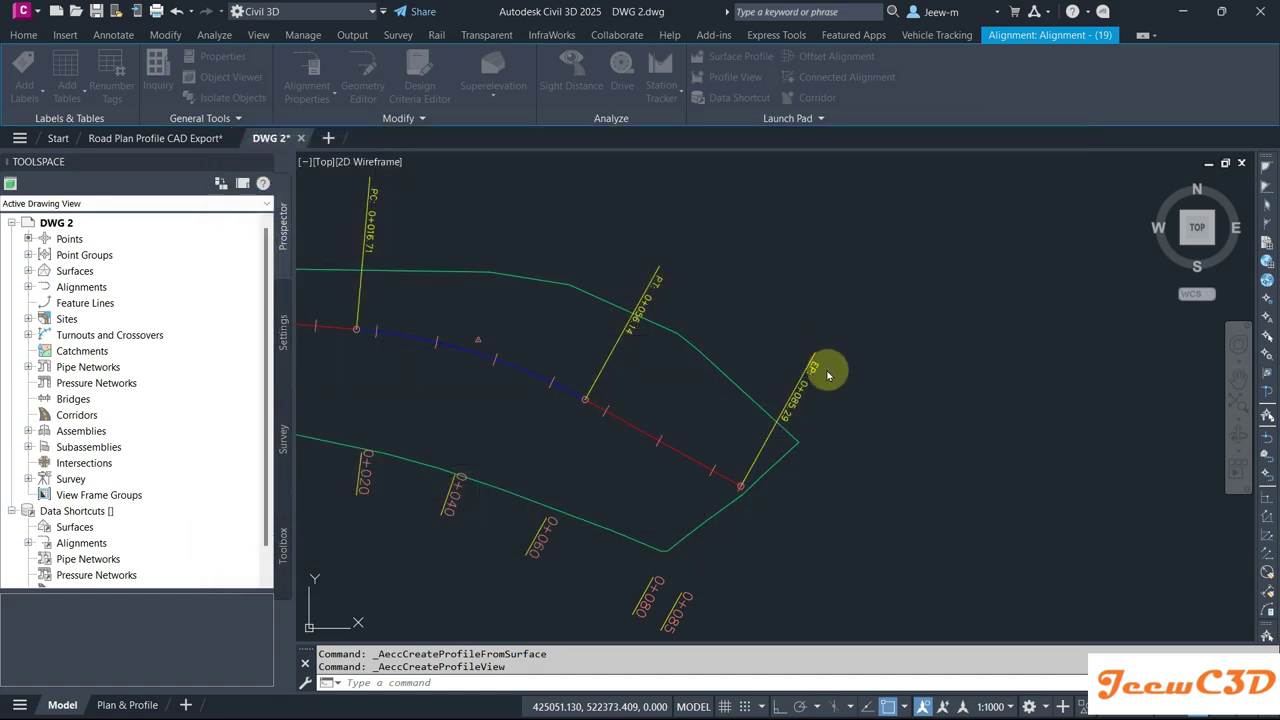
pyautogui.scroll(-5, 900, 360)
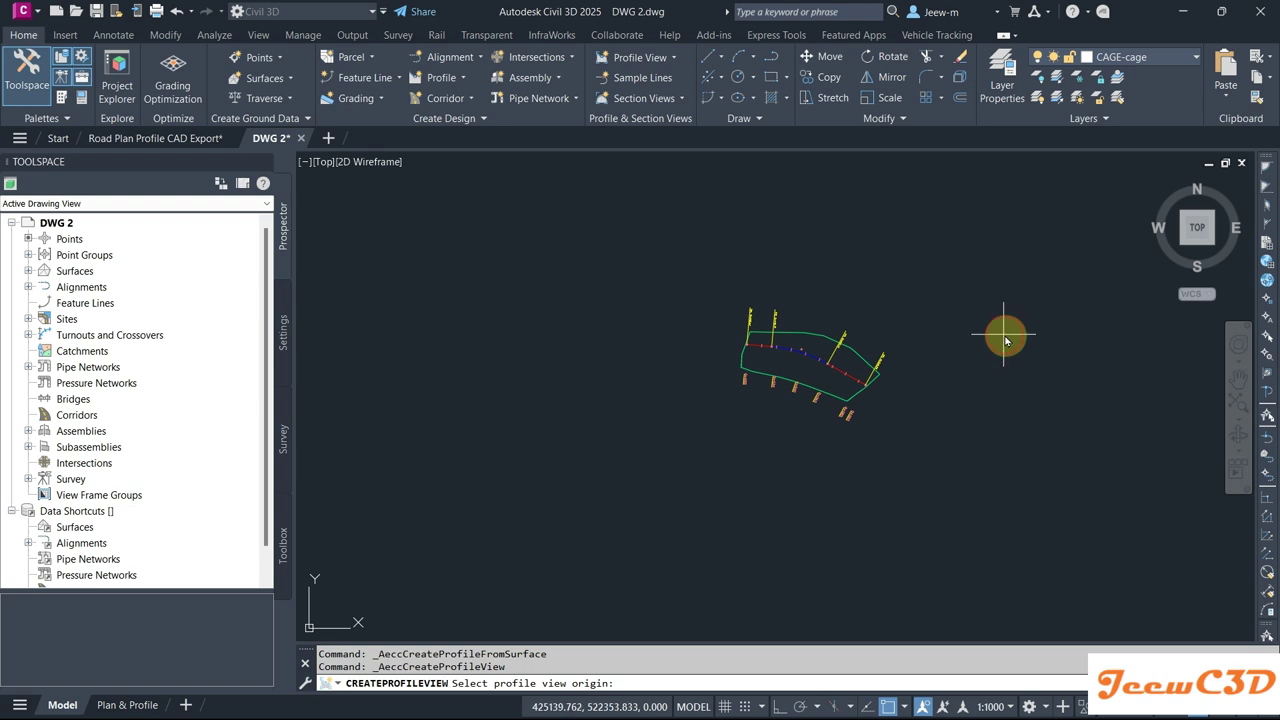
pyautogui.click(955, 364)
pyautogui.scroll(3, 900, 330)
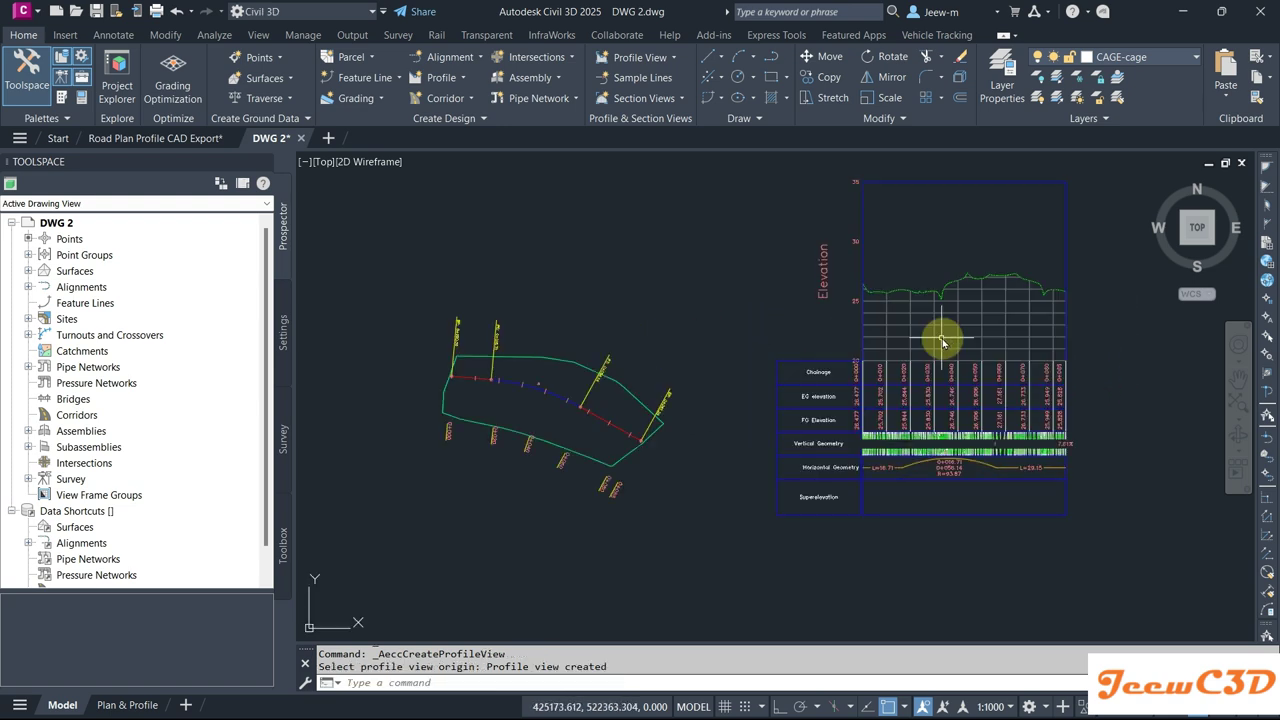
pyautogui.press('Escape')
# Step: Compare the EG profile and data bands in DWG 2 with the profile view in Road Plan Profile CAD Export
pyautogui.scroll(2, 940, 335)
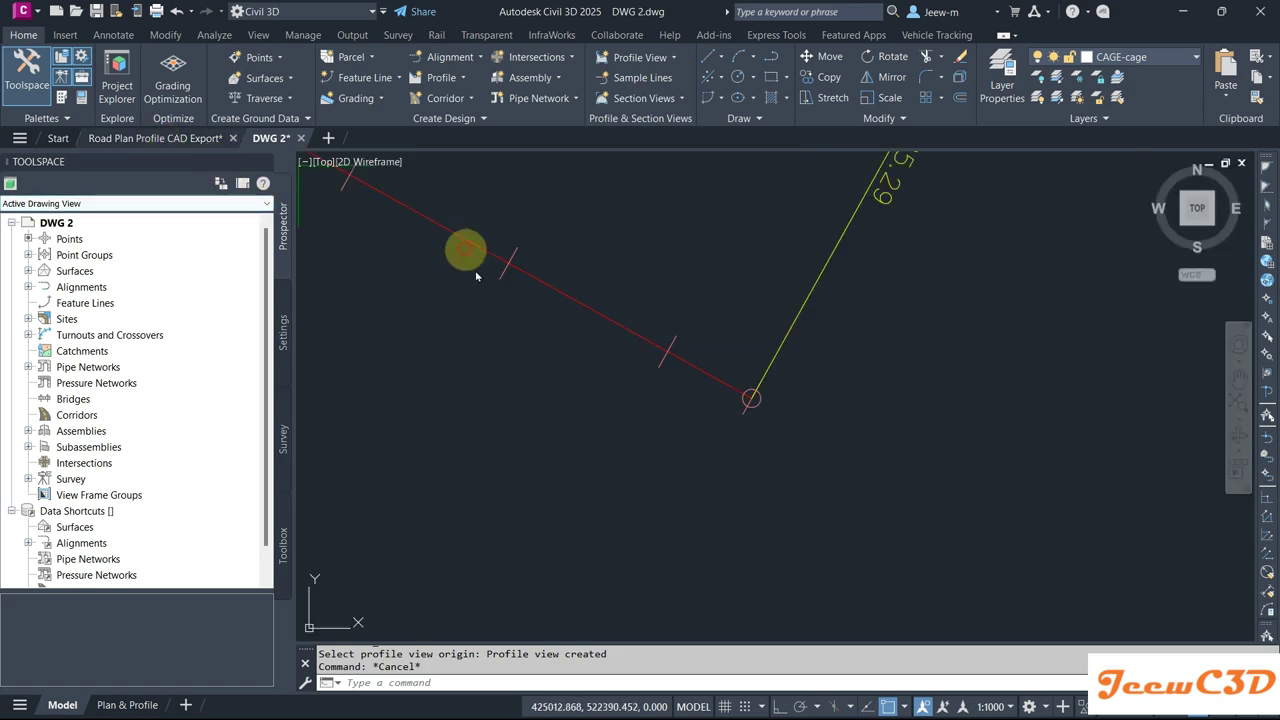
pyautogui.hotkey('ctrl', 'Tab')
pyautogui.scroll(-5, 478, 370)
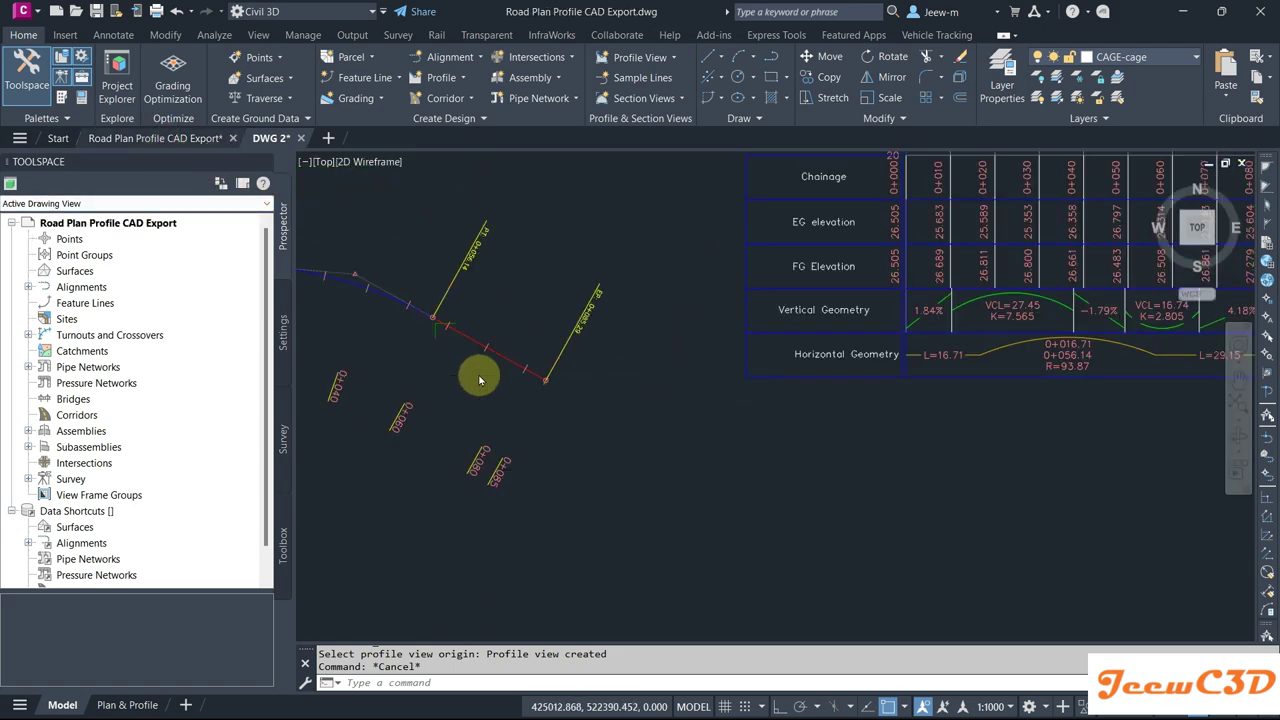
pyautogui.scroll(5, 714, 314)
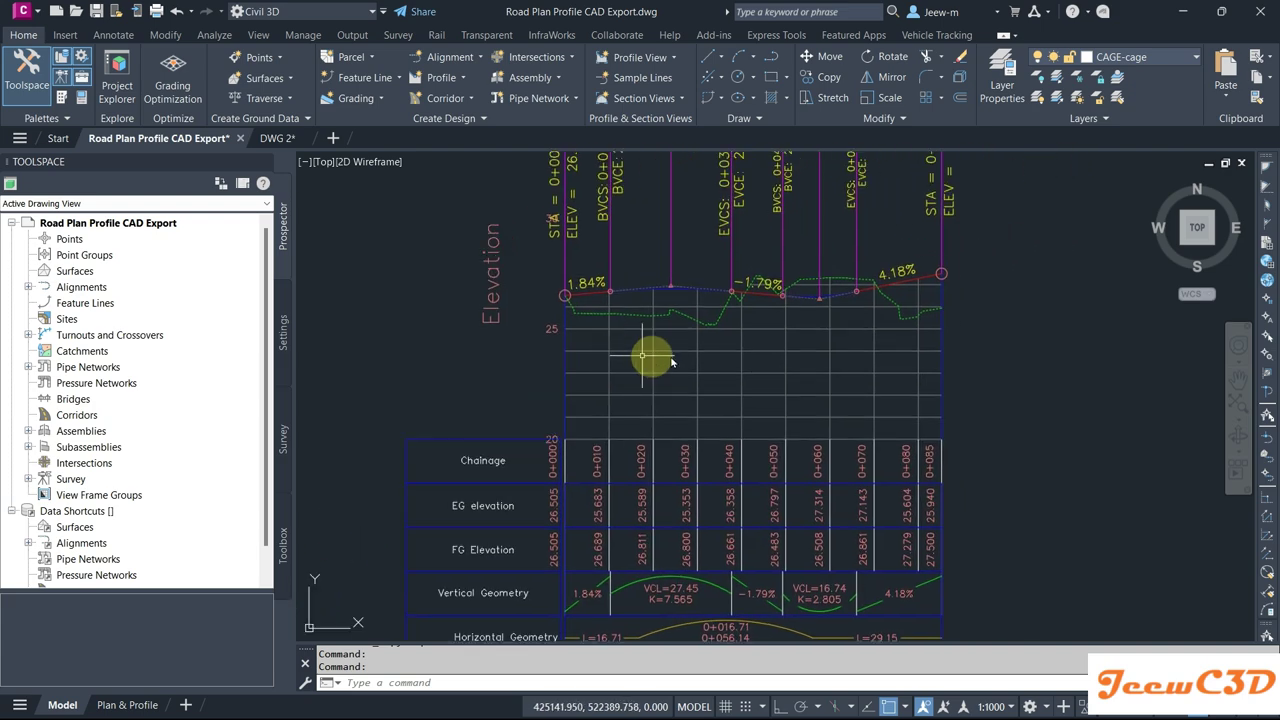
pyautogui.click(270, 138)
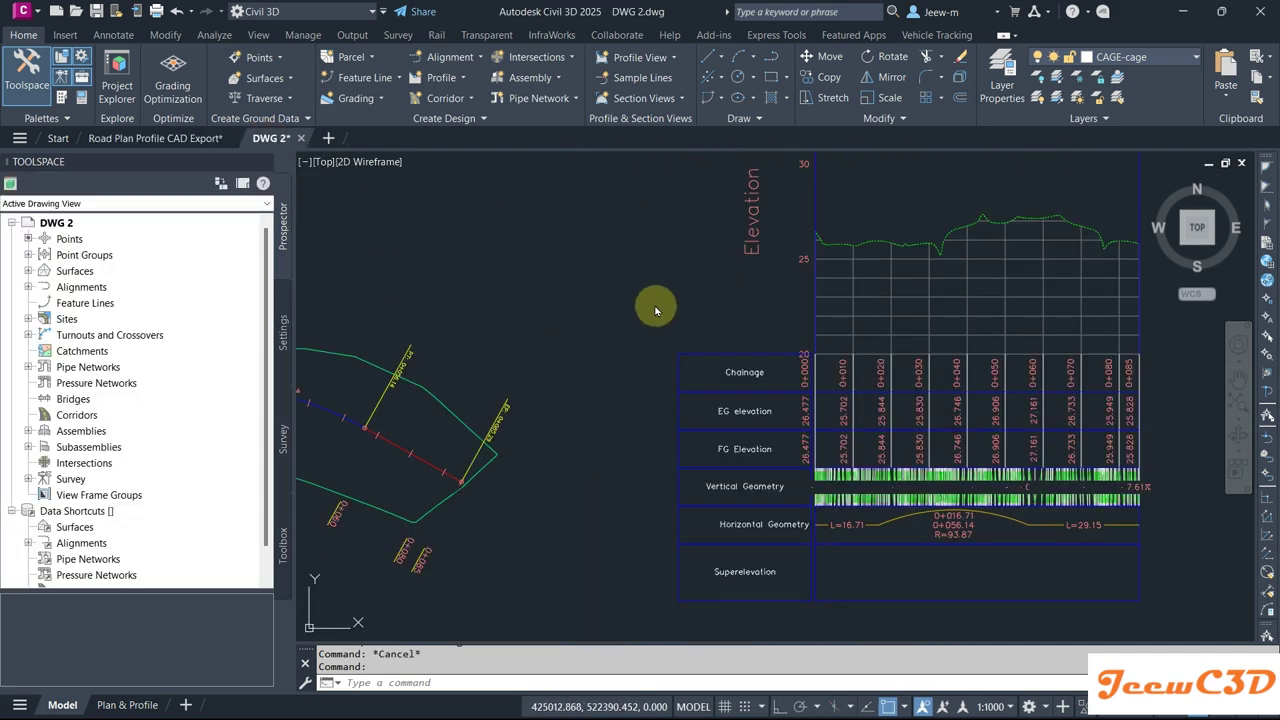
pyautogui.scroll(-2, 783, 334)
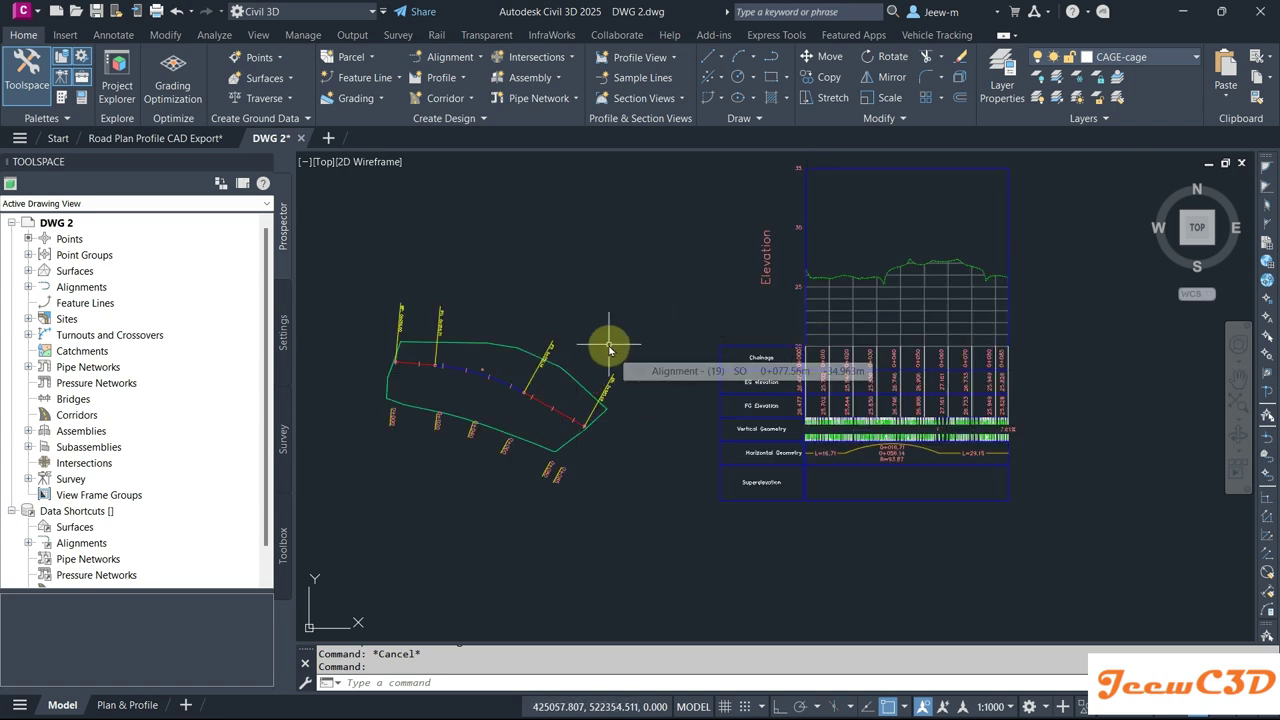
pyautogui.moveTo(628, 322)
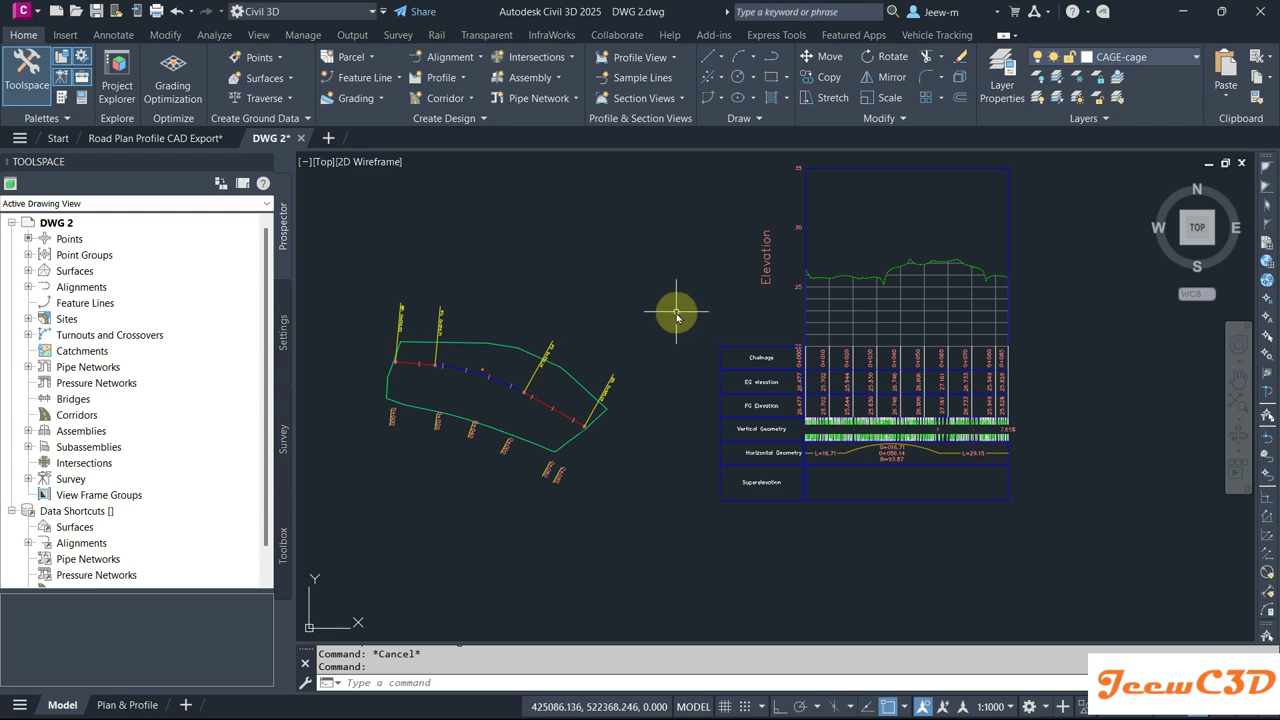
# Step: Examine the design profile grades, elevation axis and data bands of the profile view in Road Plan Profile CAD Export
pyautogui.scroll(3, 646, 277)
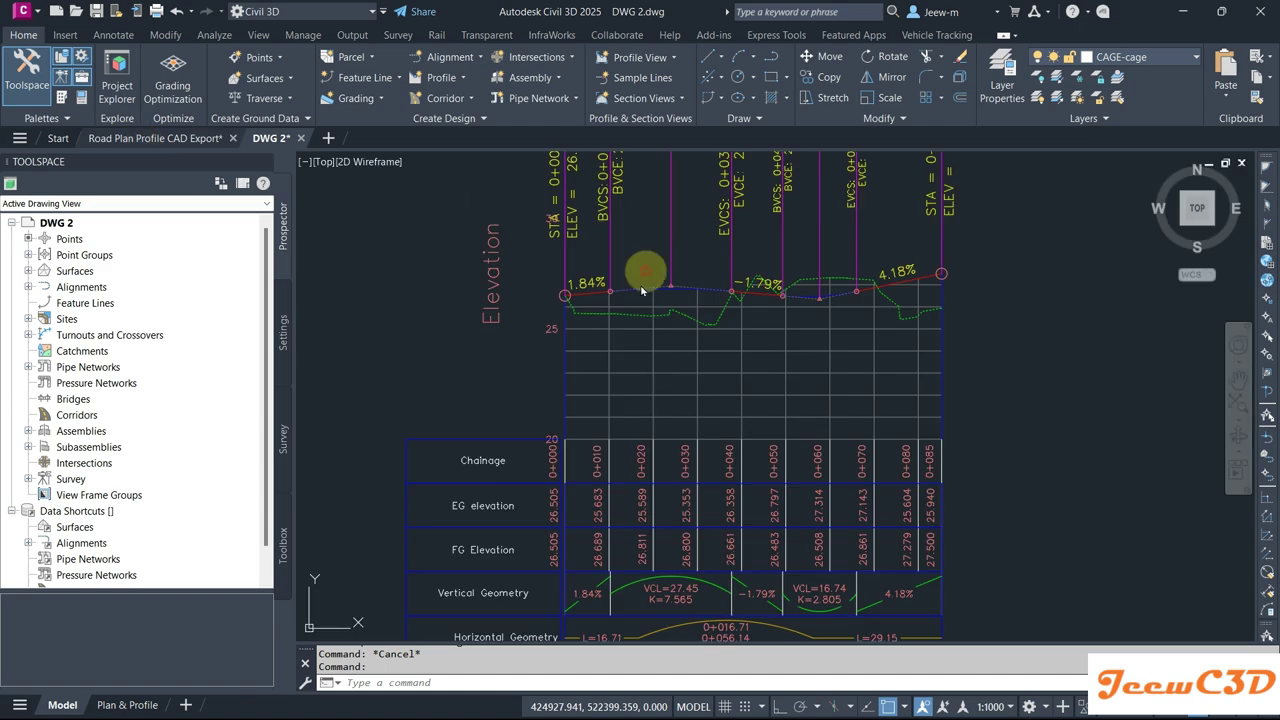
pyautogui.hotkey('ctrl', 'Tab')
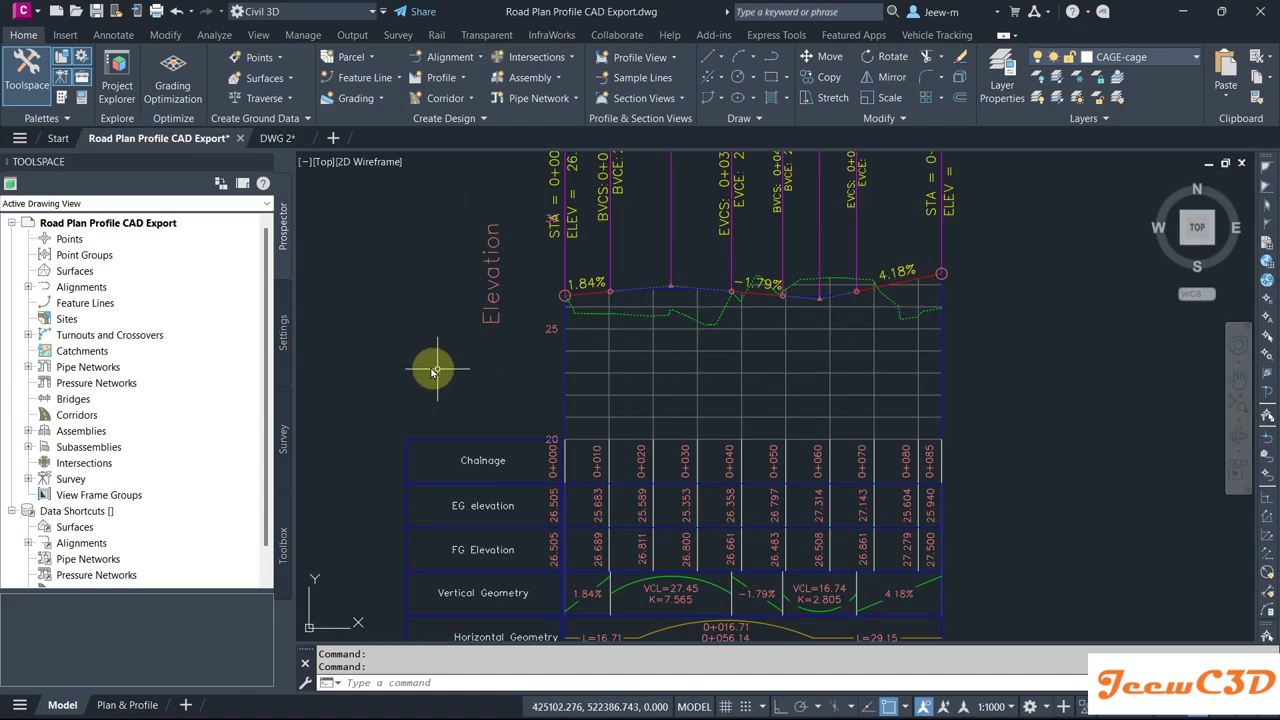
pyautogui.moveTo(427, 387); pyautogui.dragTo(428, 414, button='middle')
pyautogui.scroll(3, 586, 326)
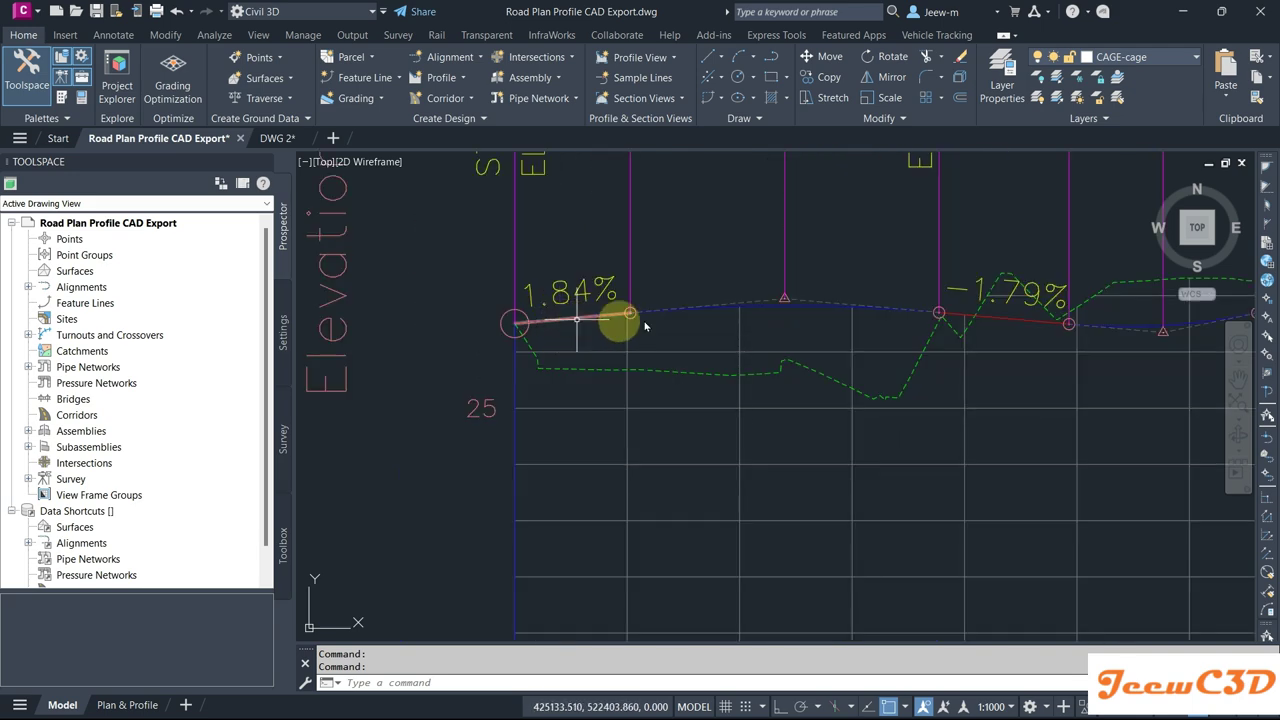
pyautogui.scroll(-3, 640, 323)
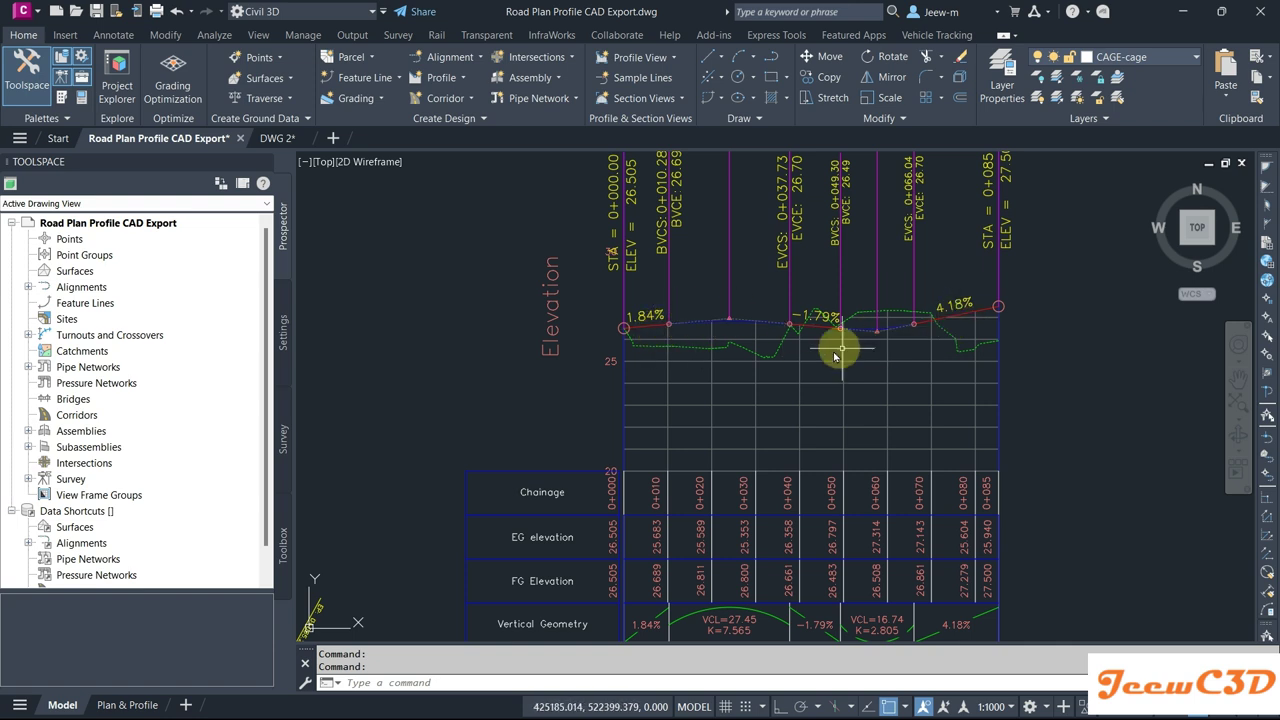
pyautogui.moveTo(660, 391); pyautogui.dragTo(583, 358, button='middle')
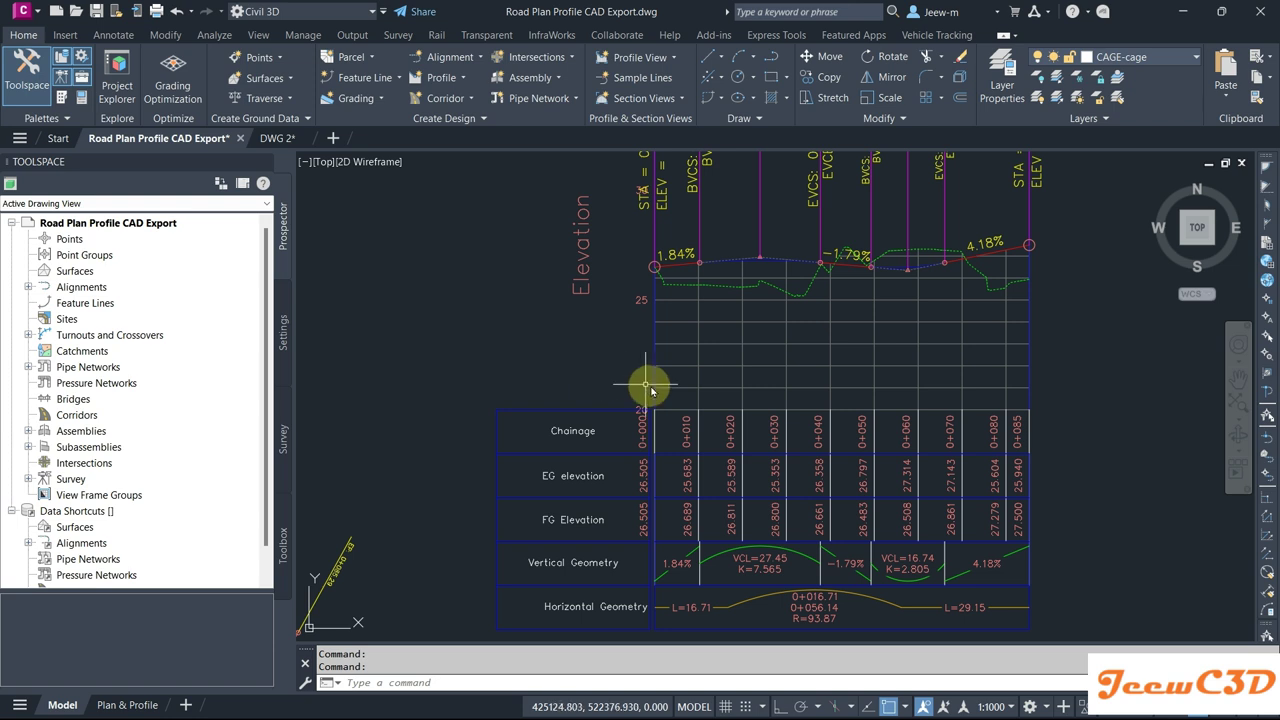
pyautogui.scroll(4, 675, 400)
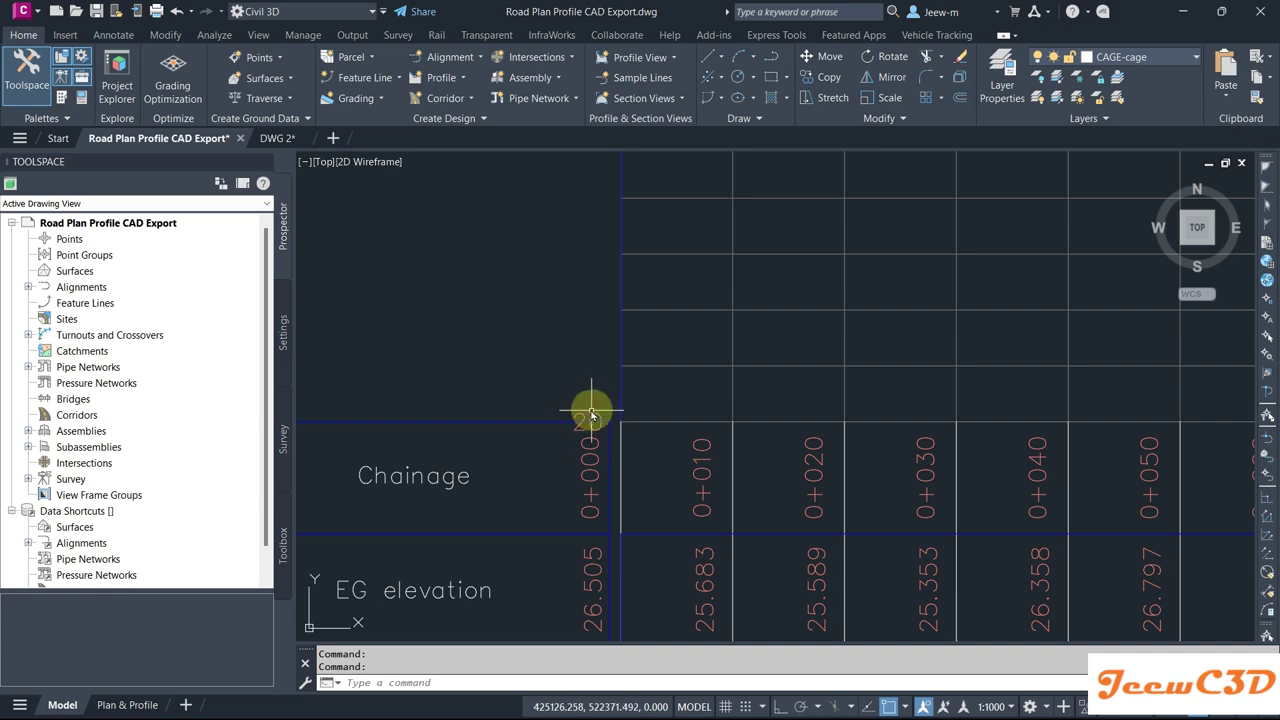
pyautogui.scroll(-5, 586, 414)
pyautogui.scroll(3, 580, 400)
pyautogui.scroll(-2, 552, 405)
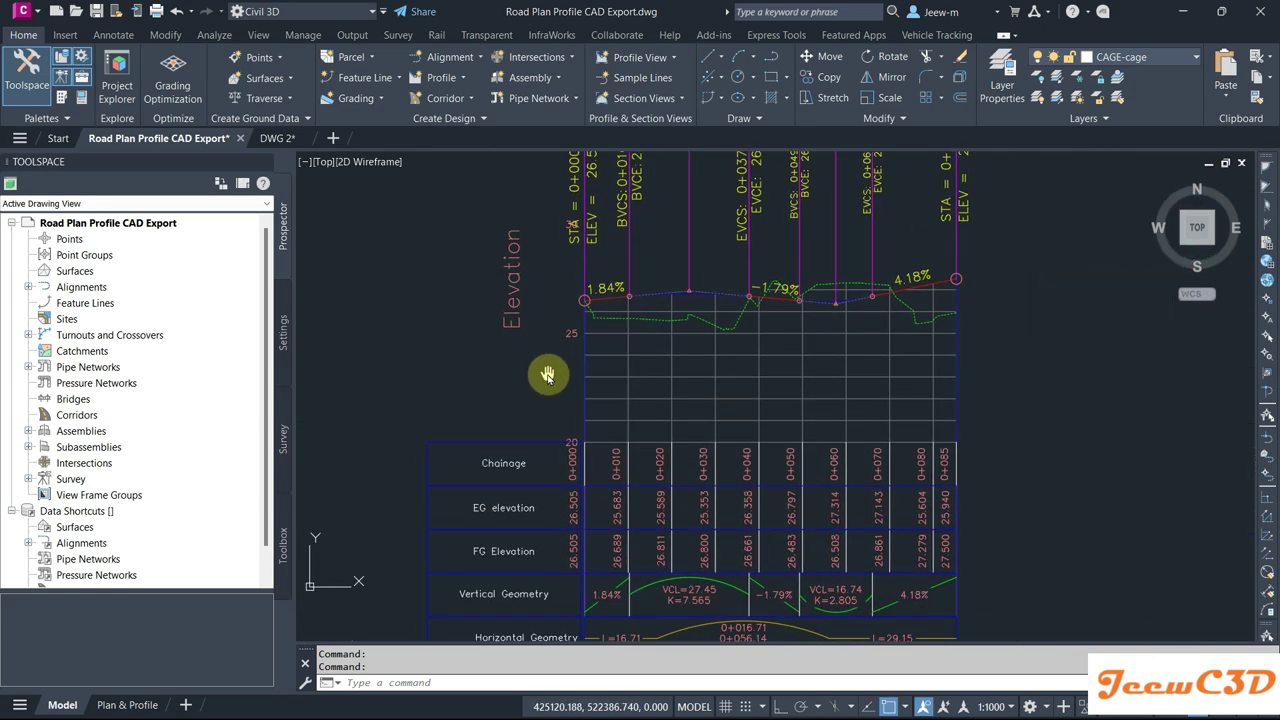
pyautogui.click(122, 42)
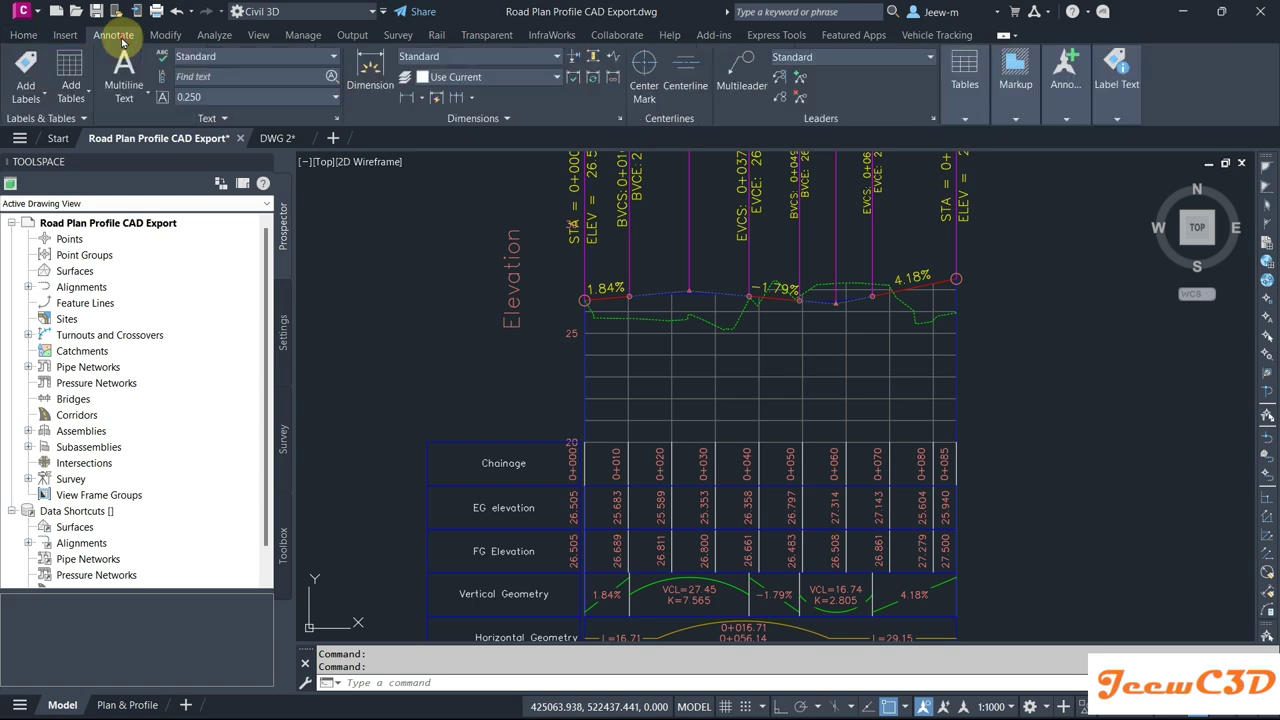
pyautogui.click(409, 100)
pyautogui.scroll(8, 590, 441)
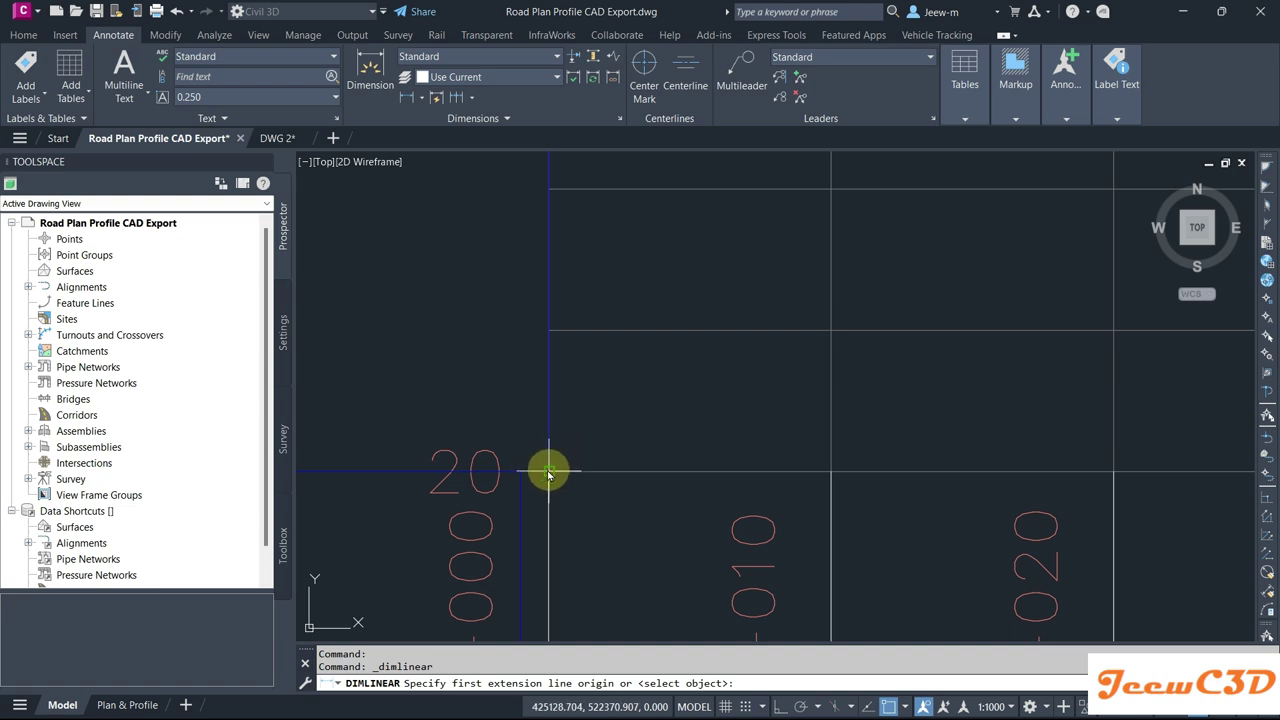
pyautogui.click(550, 470)
pyautogui.click(550, 330)
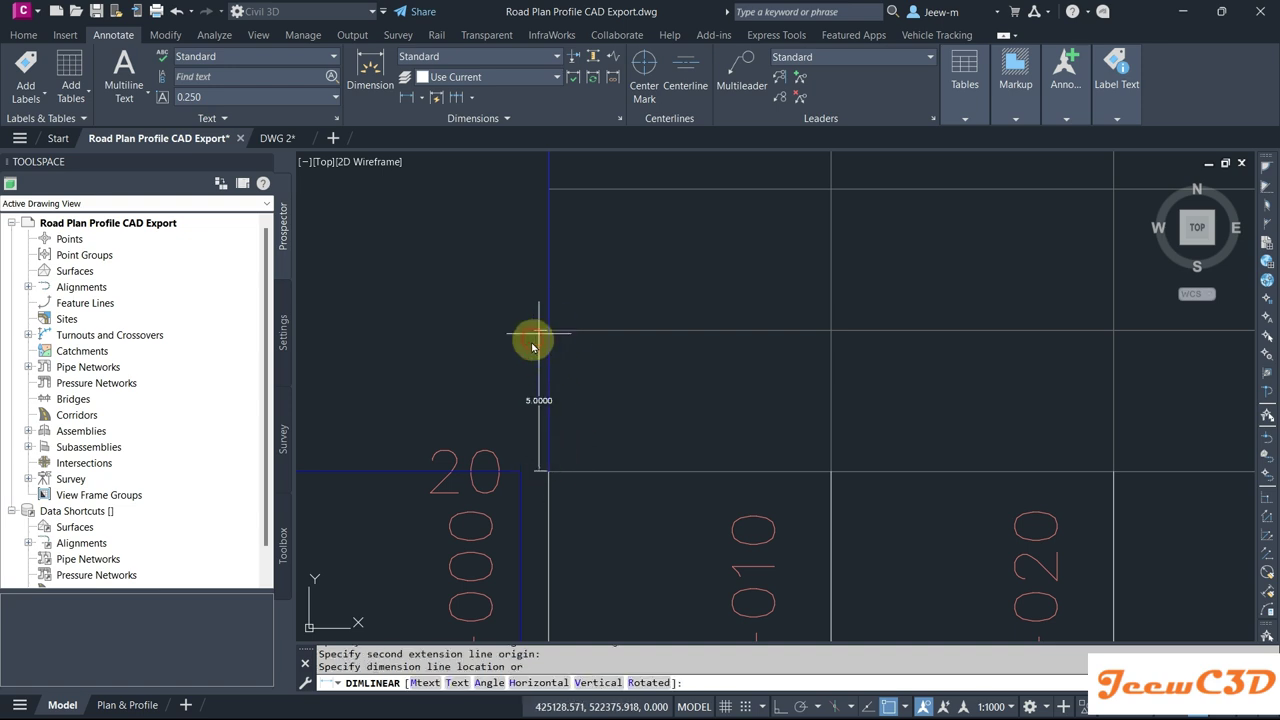
pyautogui.scroll(3, 525, 378)
pyautogui.press('Escape')
pyautogui.scroll(-3, 520, 374)
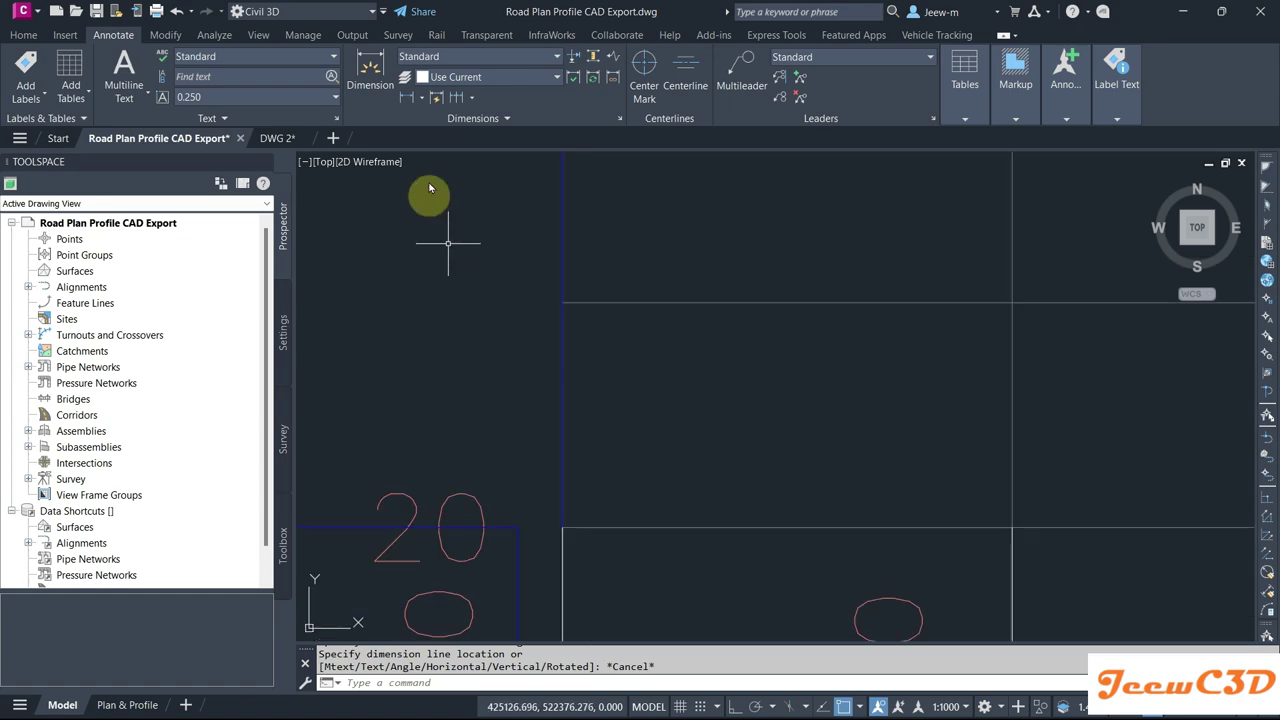
# Step: Dimension the vertical distance between the 20 and 25 elevation gridlines beside the profile view
pyautogui.click(406, 97)
pyautogui.click(563, 528)
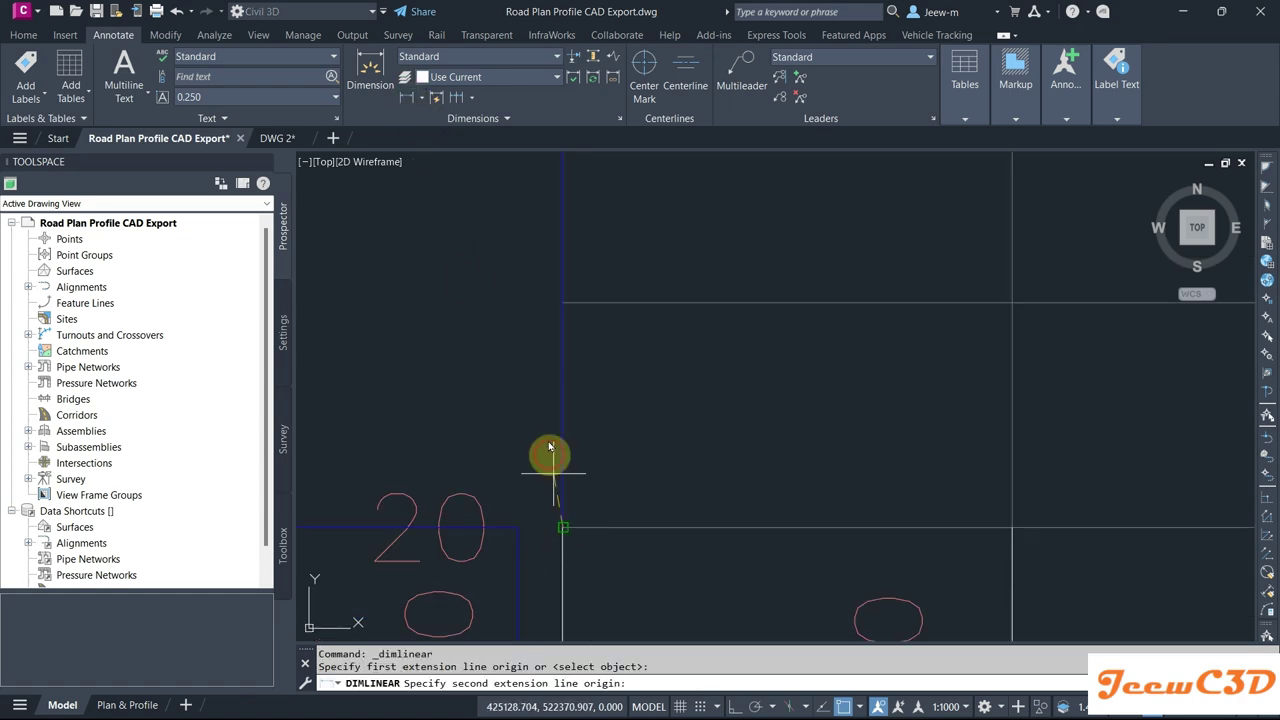
pyautogui.scroll(-5, 531, 366)
pyautogui.scroll(5, 540, 425)
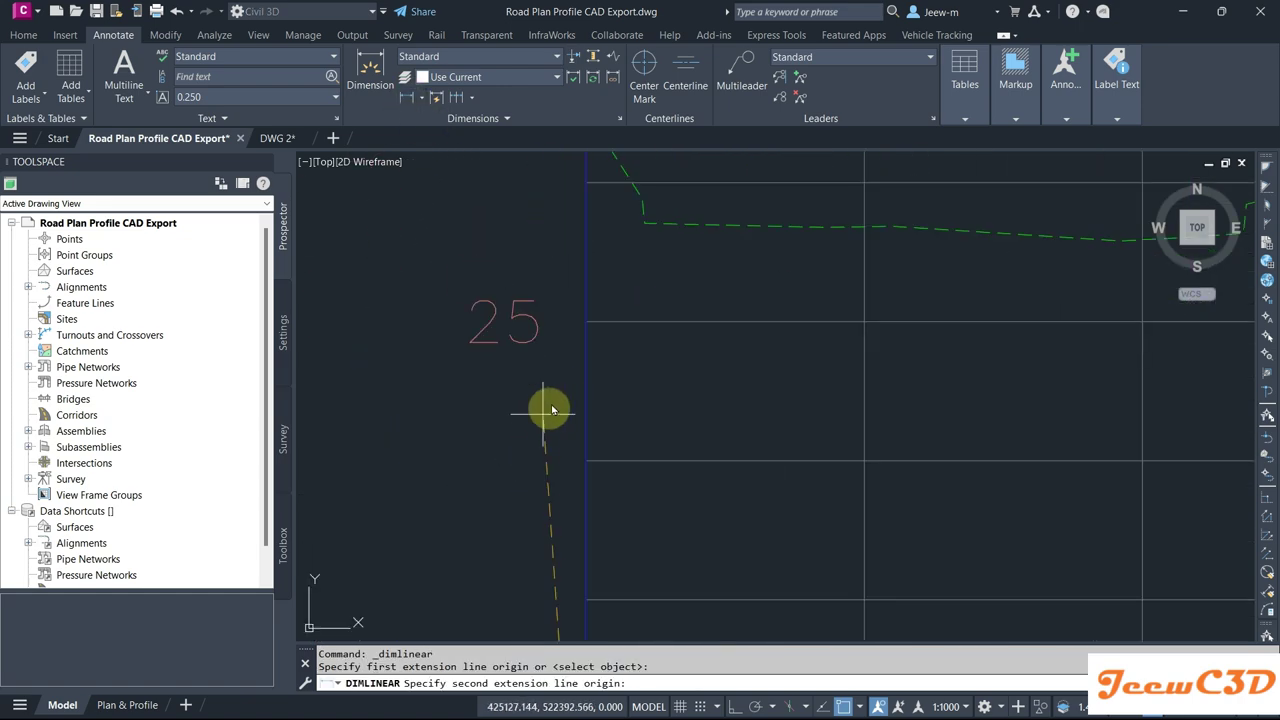
pyautogui.click(588, 325)
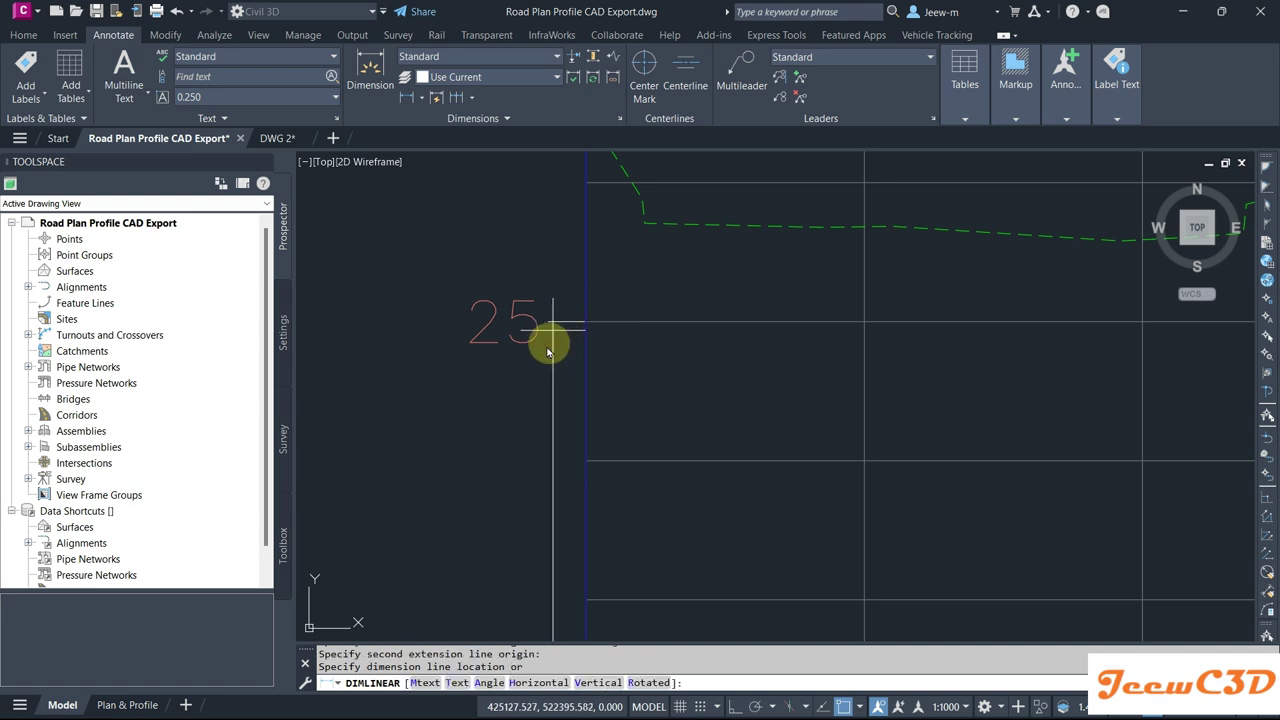
pyautogui.scroll(-5, 549, 334)
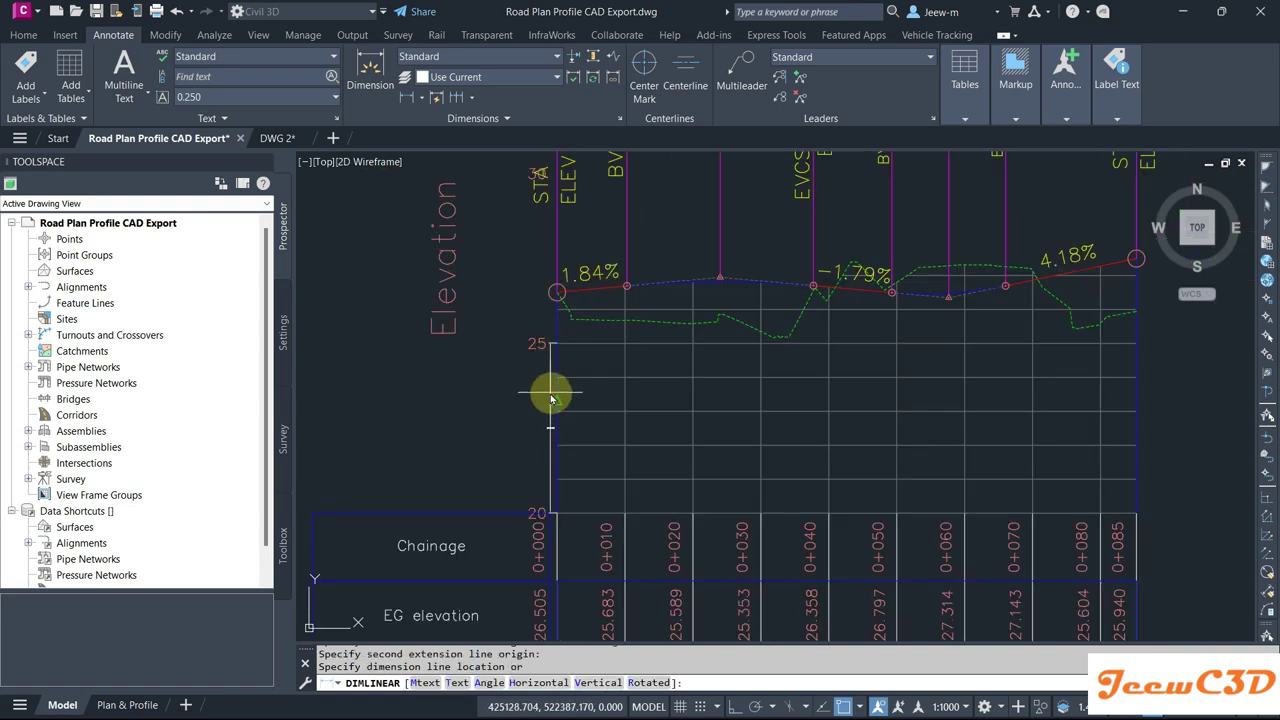
pyautogui.scroll(5, 547, 441)
pyautogui.click(548, 426)
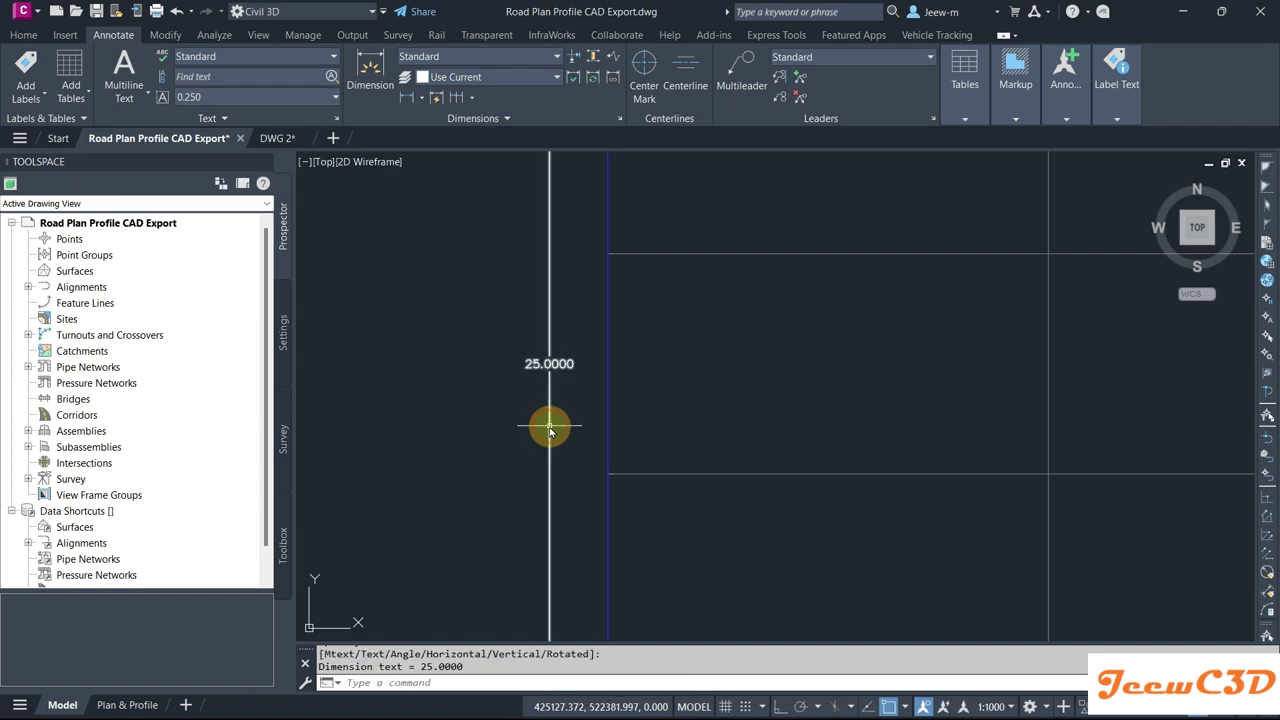
pyautogui.scroll(-5, 531, 418)
pyautogui.scroll(5, 522, 429)
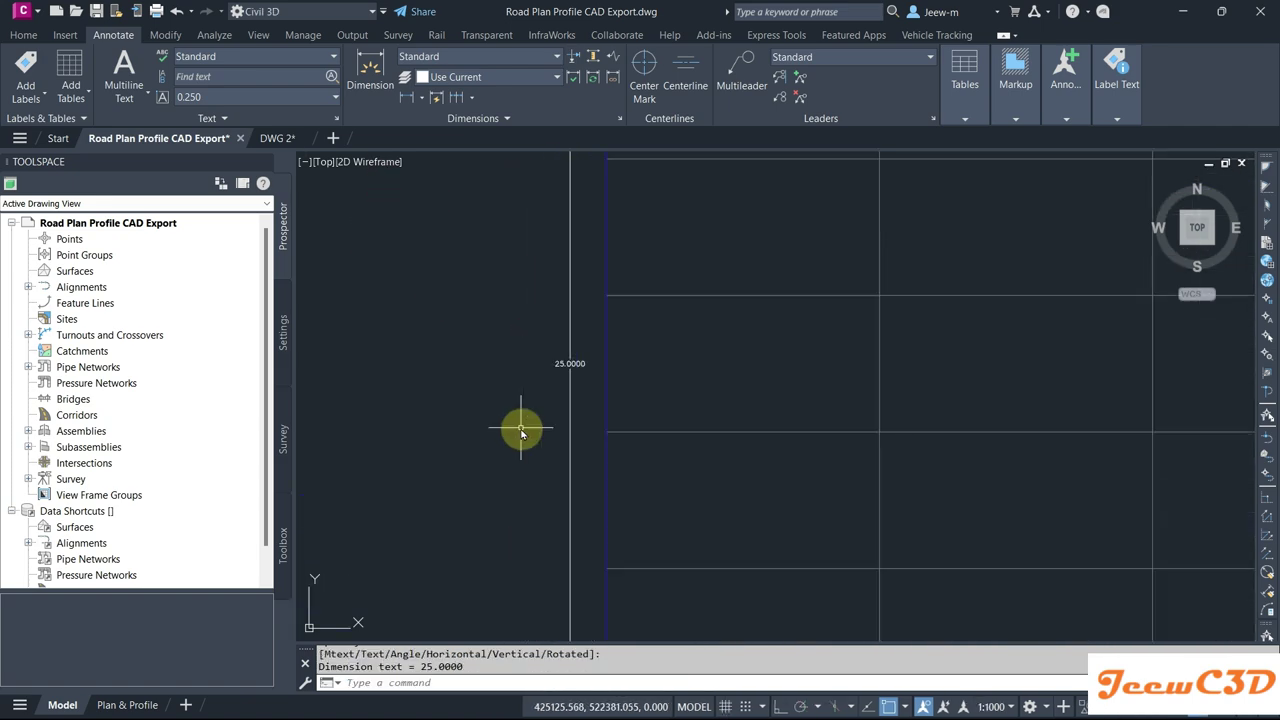
pyautogui.scroll(-3, 520, 429)
pyautogui.scroll(3, 518, 433)
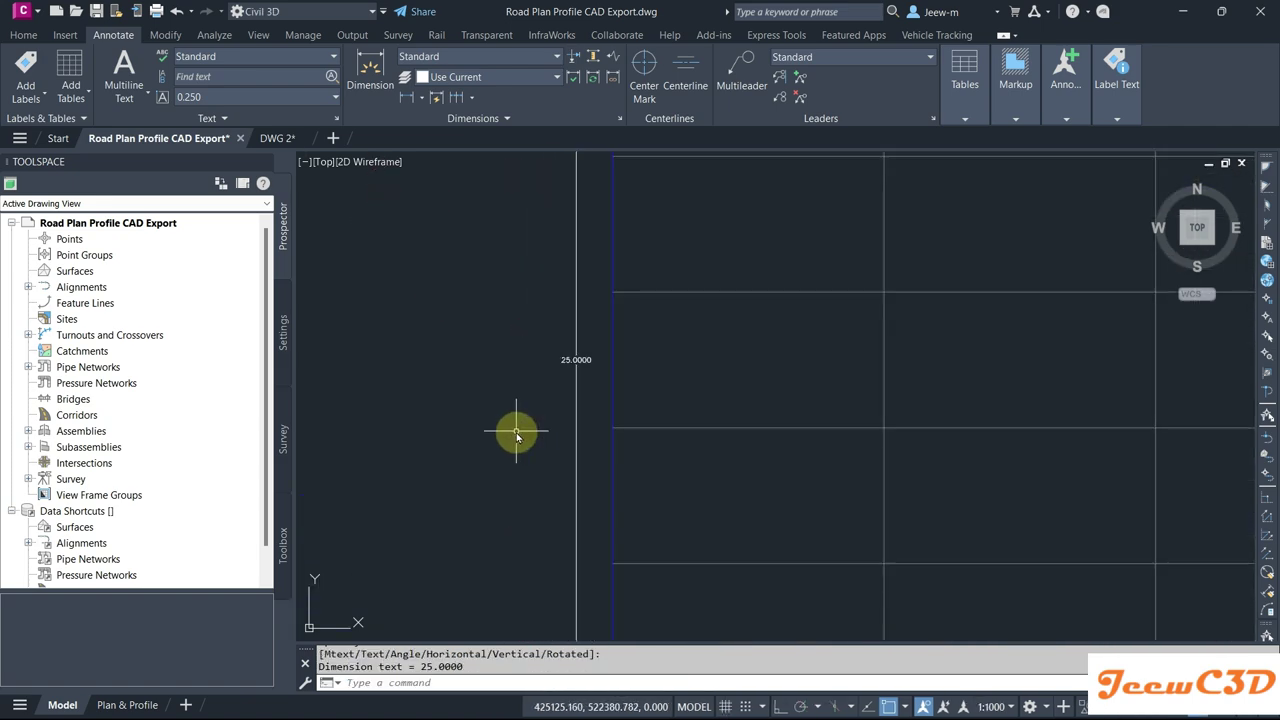
pyautogui.scroll(-4, 516, 433)
pyautogui.scroll(3, 518, 428)
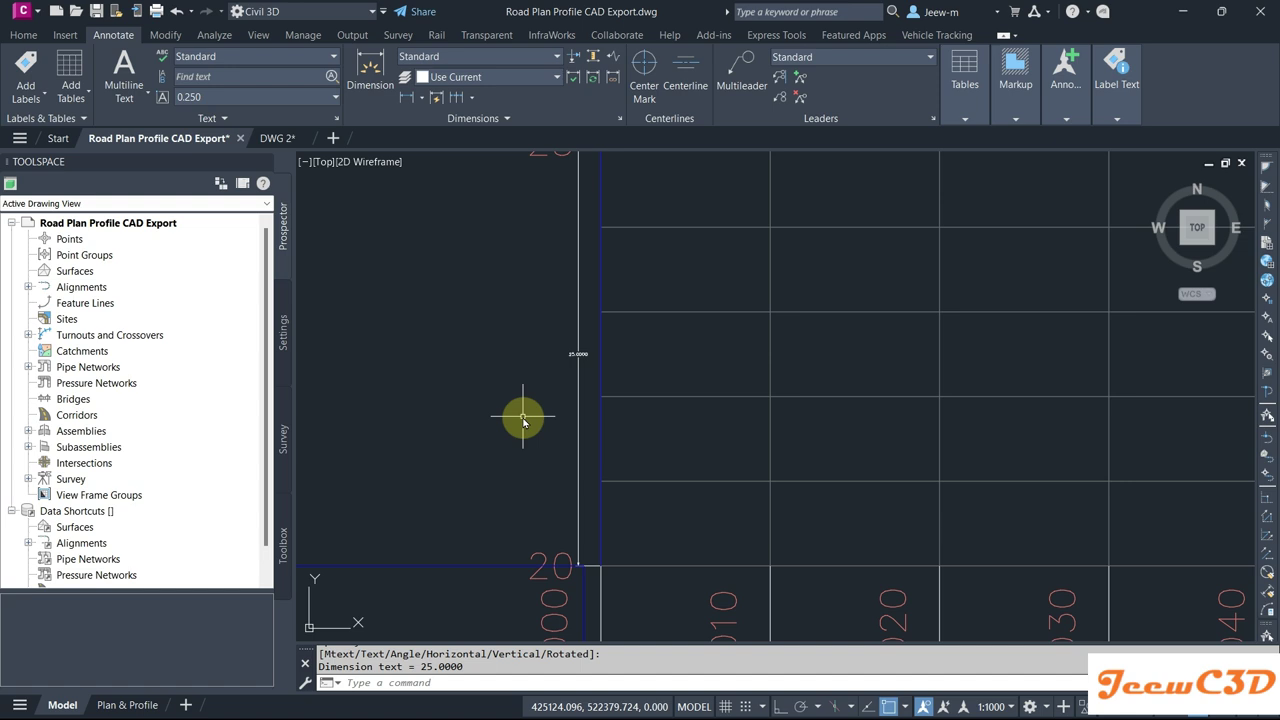
# Step: Erase the 20-to-25 elevation dimension and add a linear dimension to the first grid interval above elevation 20
pyautogui.click(579, 434)
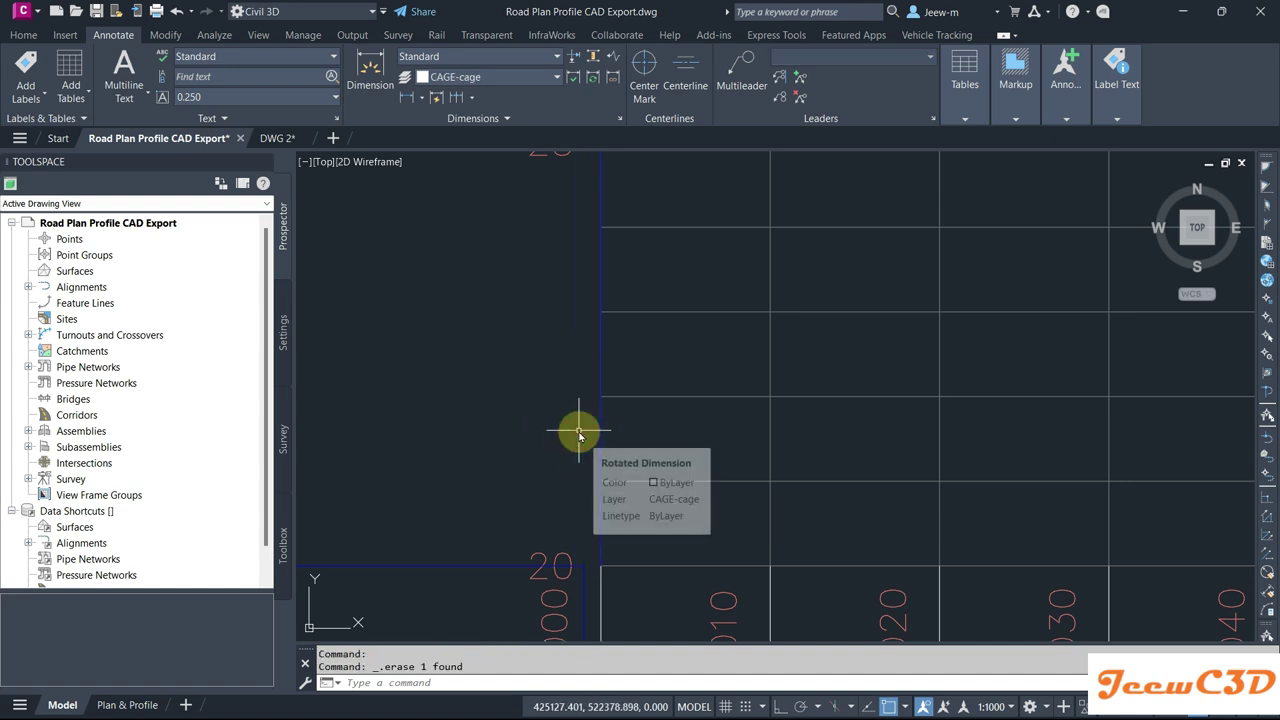
pyautogui.press('Delete')
pyautogui.click(411, 106)
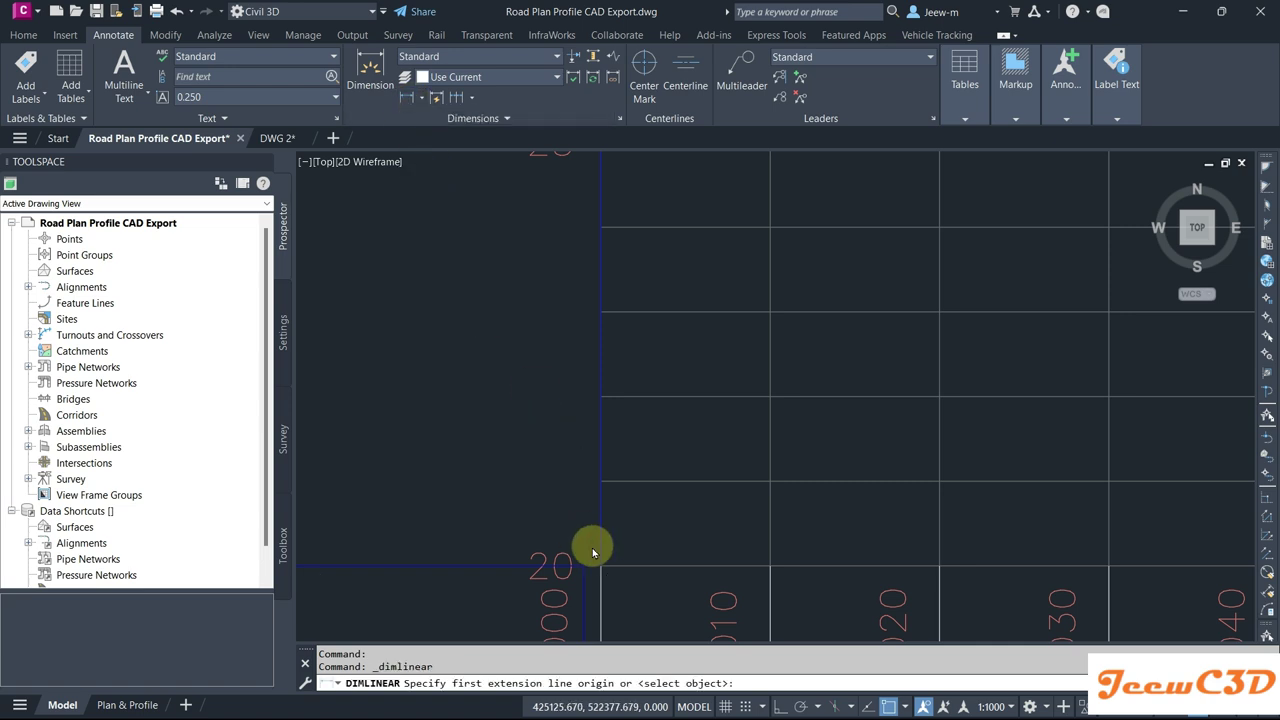
pyautogui.scroll(3, 605, 580)
pyautogui.click(613, 600)
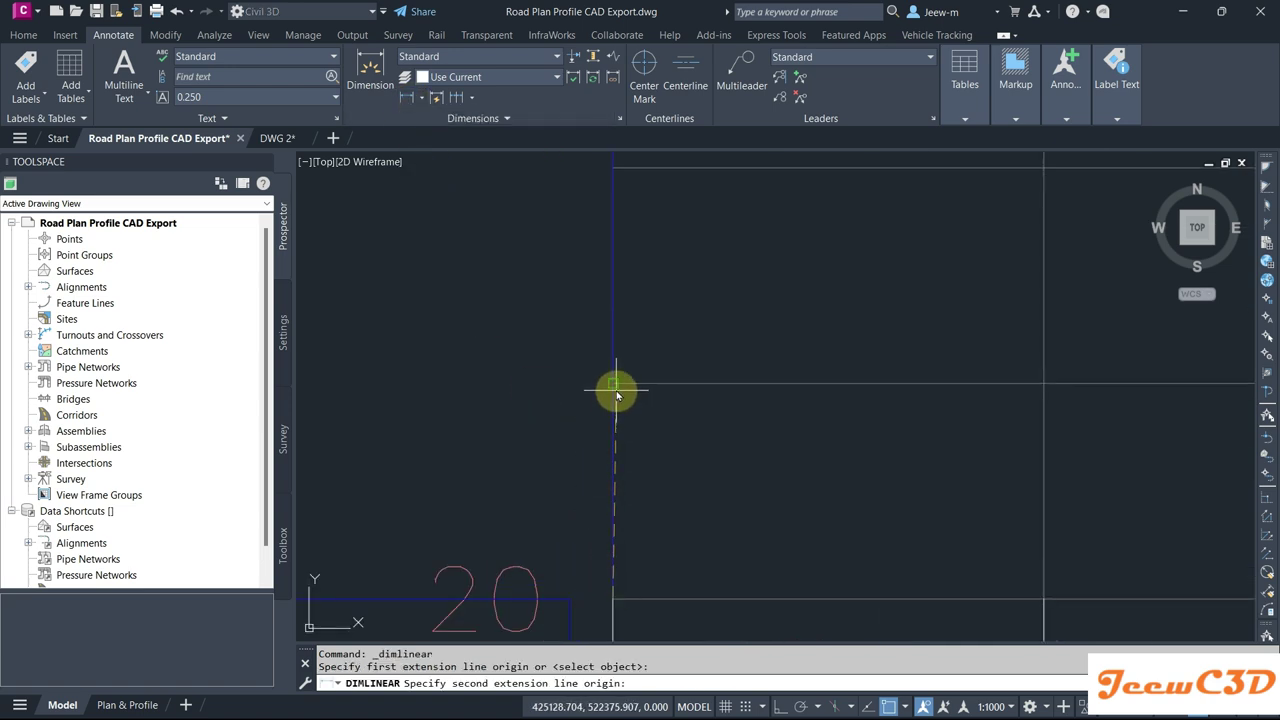
pyautogui.click(613, 384)
pyautogui.click(562, 395)
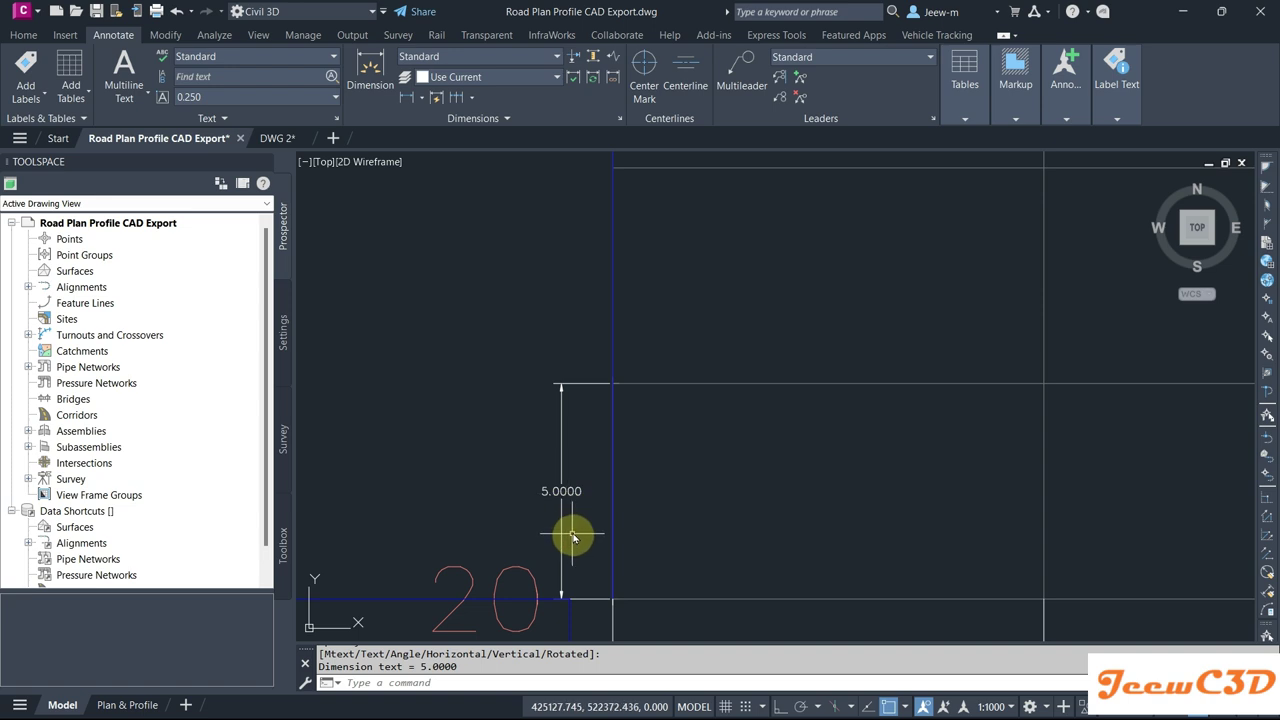
pyautogui.scroll(-2, 573, 512)
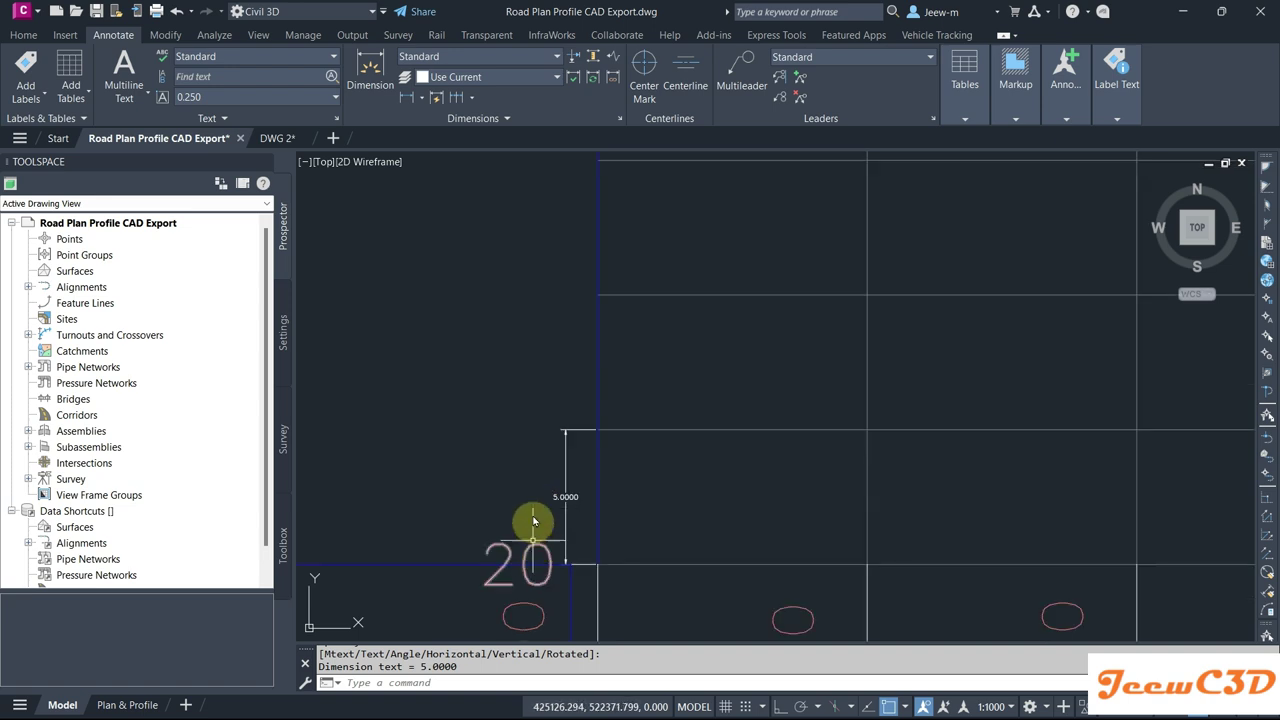
pyautogui.scroll(2, 538, 512)
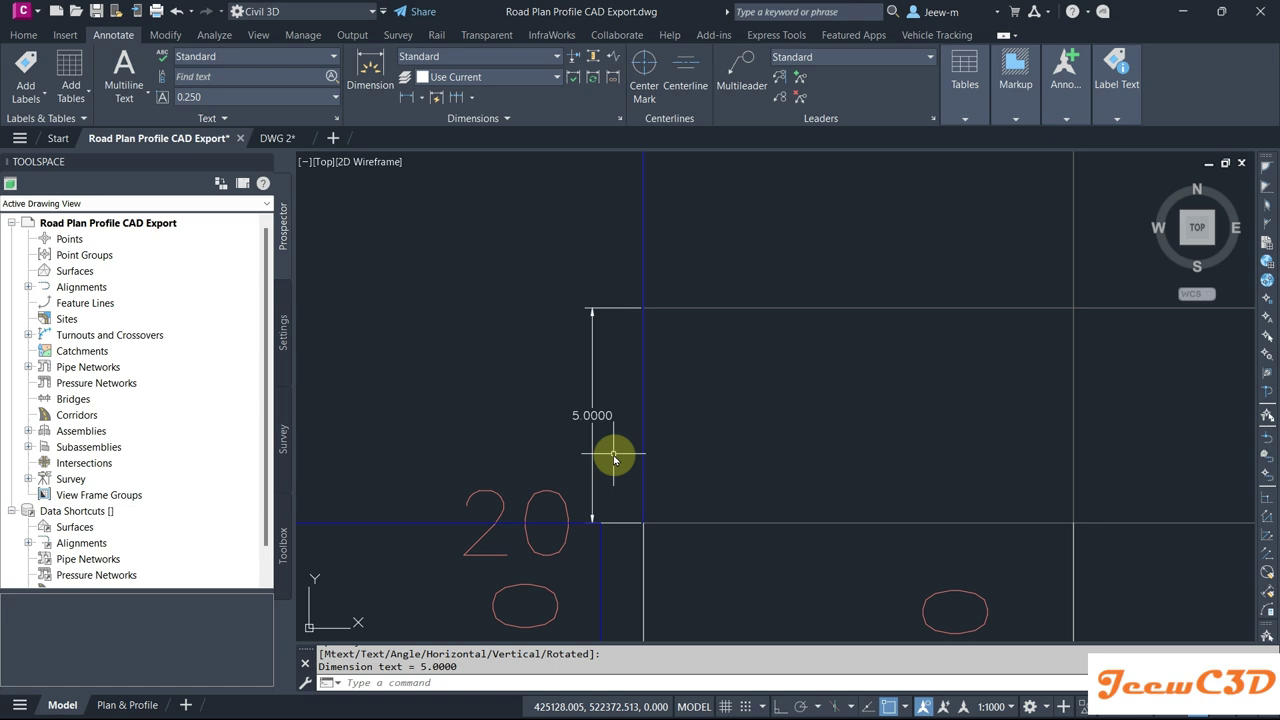
pyautogui.scroll(-5, 613, 458)
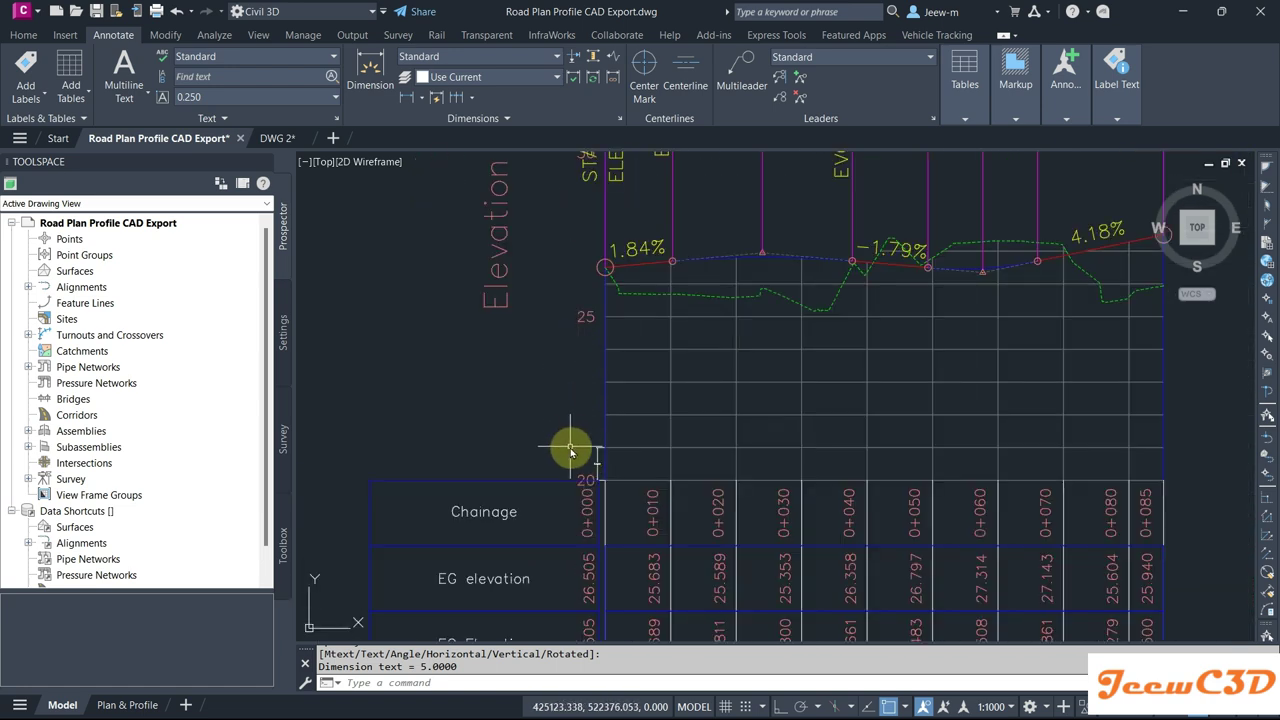
# Step: Erase the linear dimension beside the first grid interval above elevation 20
pyautogui.scroll(5, 576, 460)
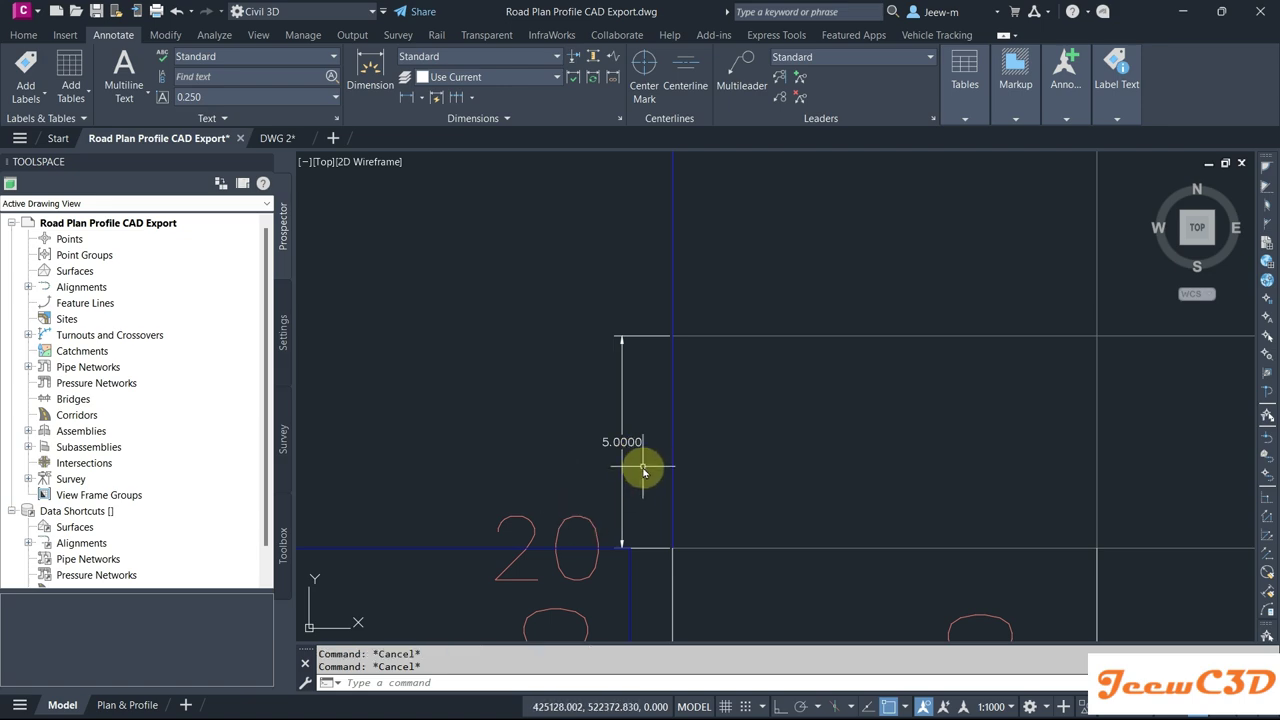
pyautogui.click(621, 455)
pyautogui.click(592, 430)
pyautogui.press('Delete')
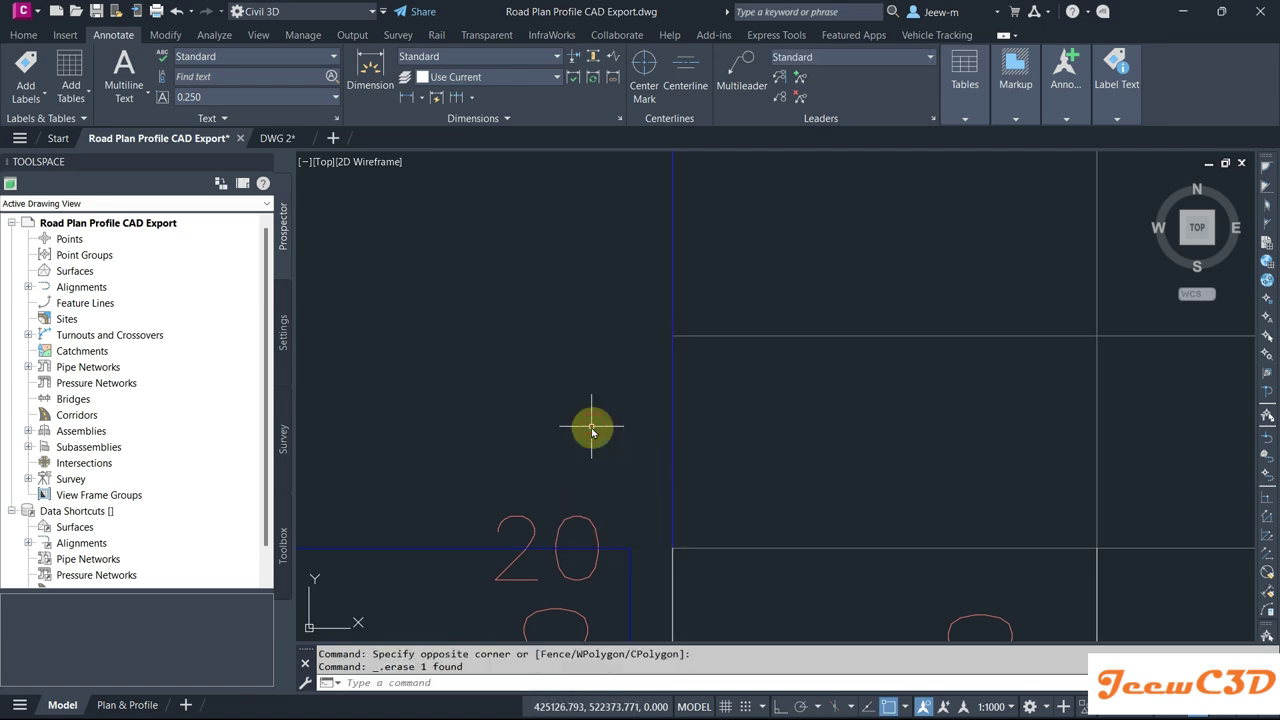
# Step: Compare the first design tangent (1.84%) in the exported drawing with the elevation axis and grid of the profile view in DWG 2
pyautogui.scroll(-5, 591, 425)
pyautogui.scroll(6, 583, 360)
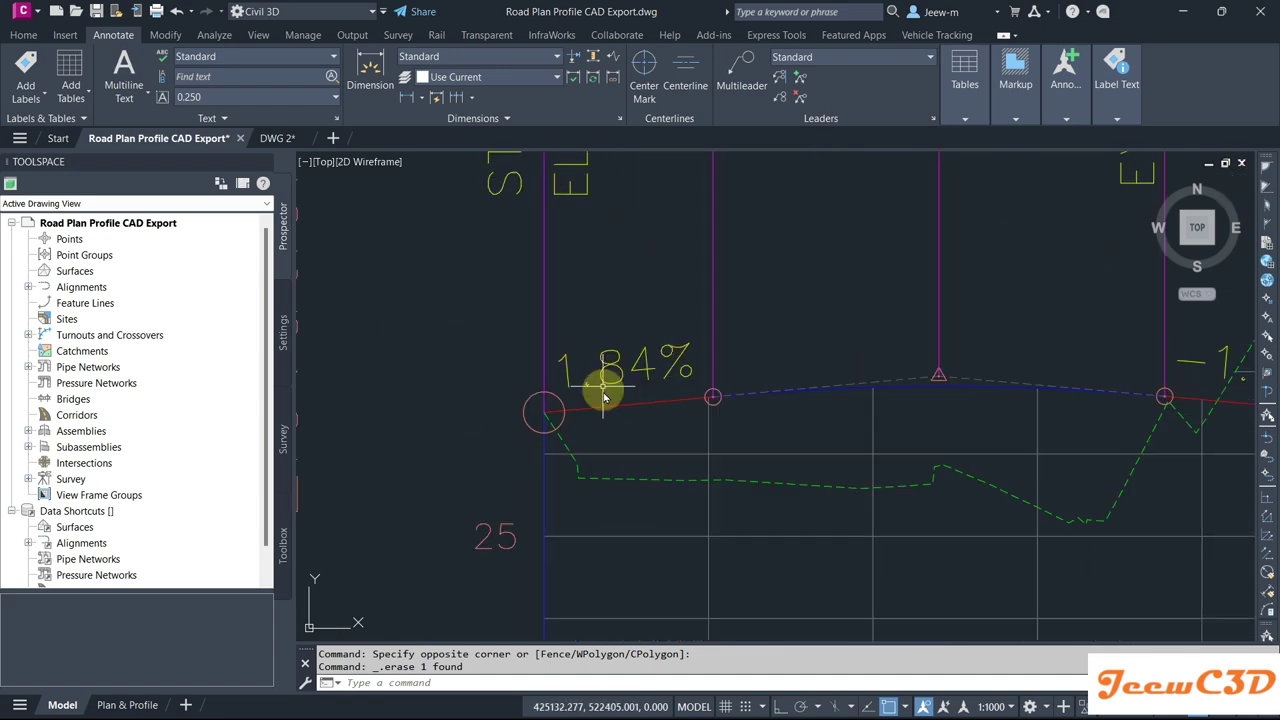
pyautogui.click(629, 425)
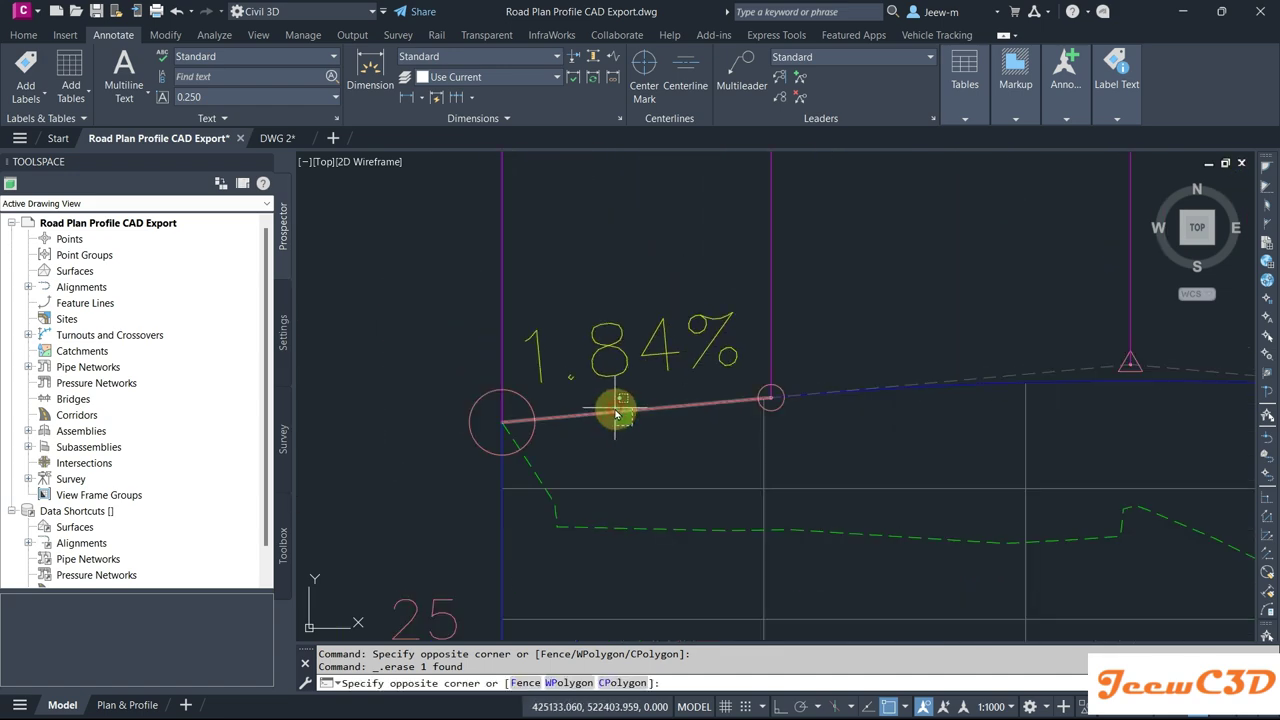
pyautogui.press('Escape')
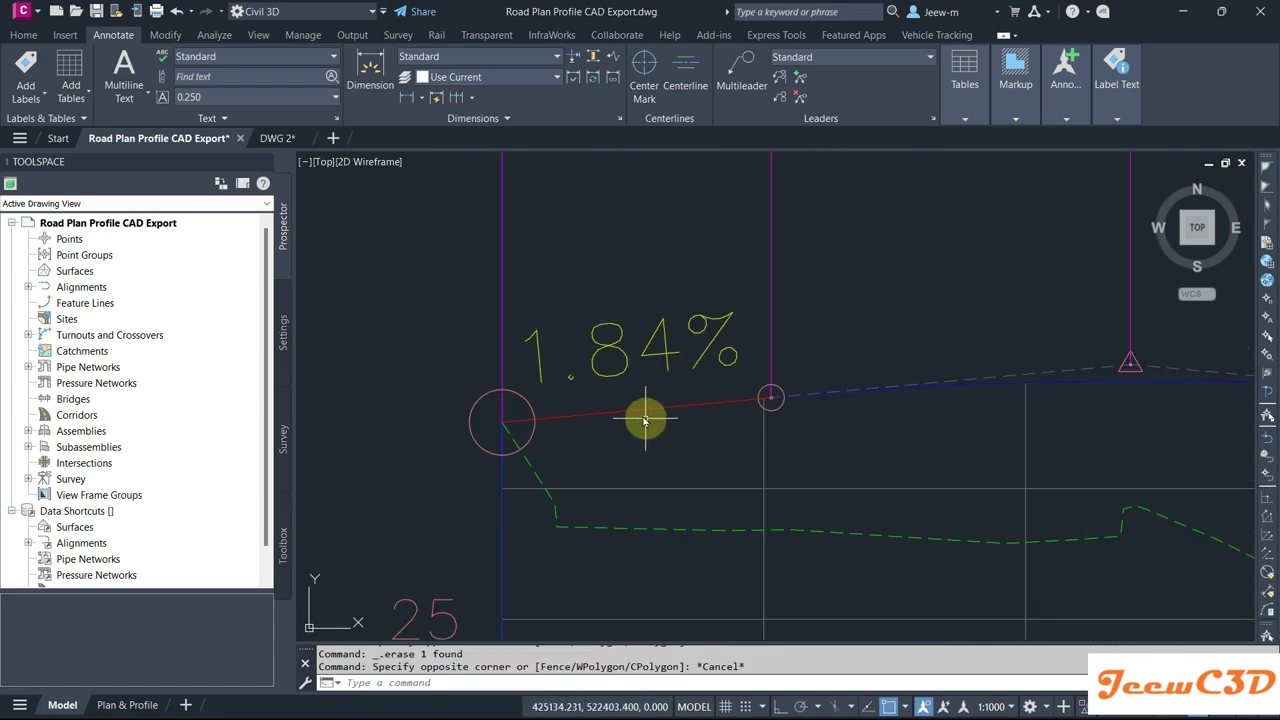
pyautogui.click(277, 138)
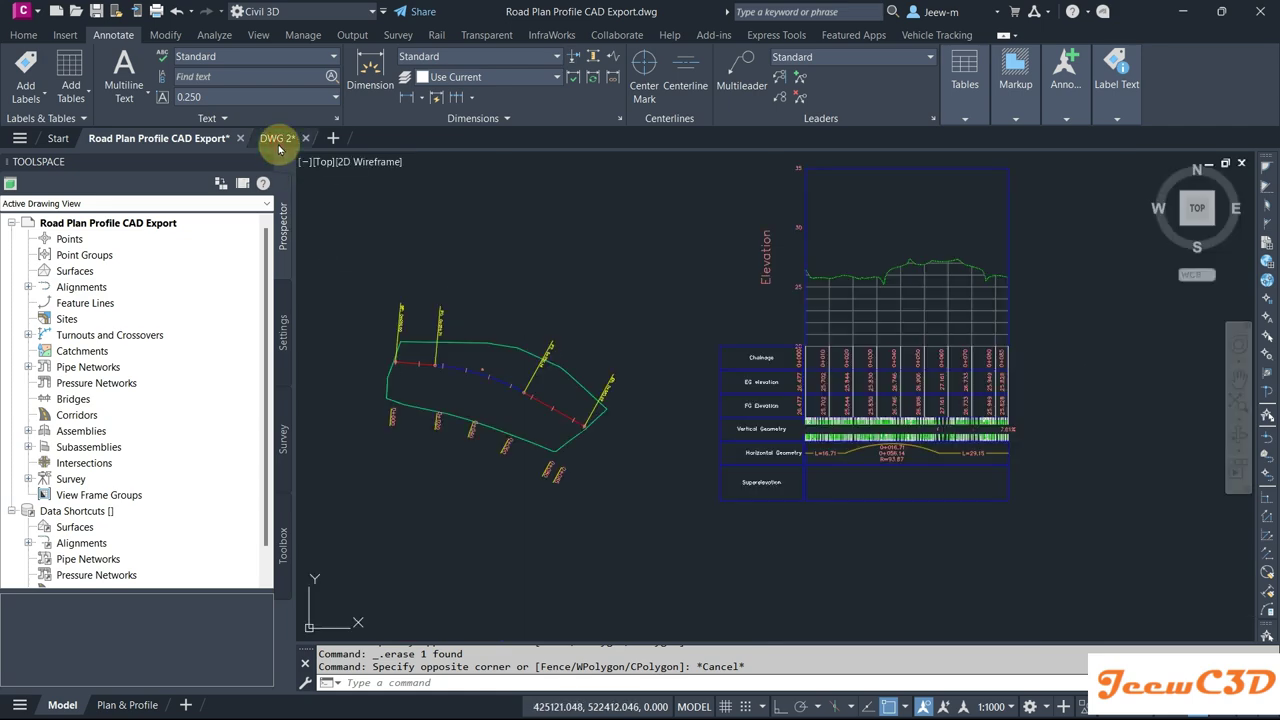
pyautogui.scroll(6, 791, 319)
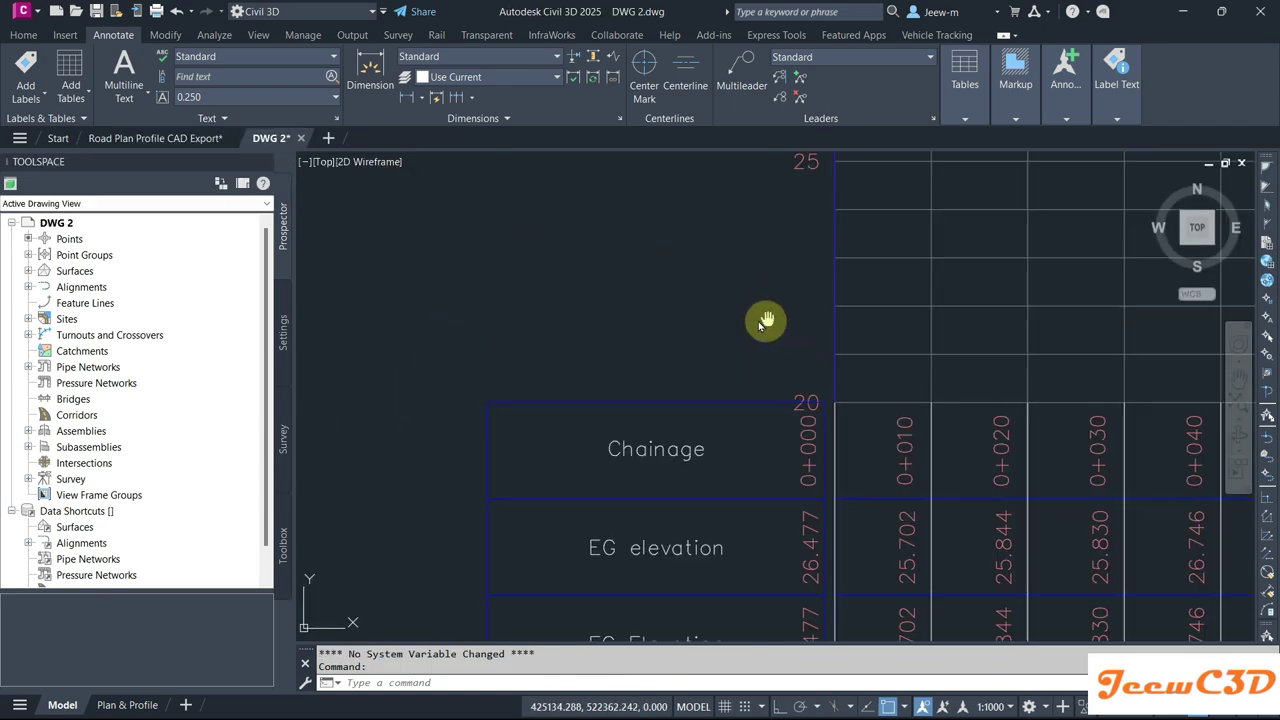
pyautogui.moveTo(650, 355); pyautogui.dragTo(634, 417, button='middle')
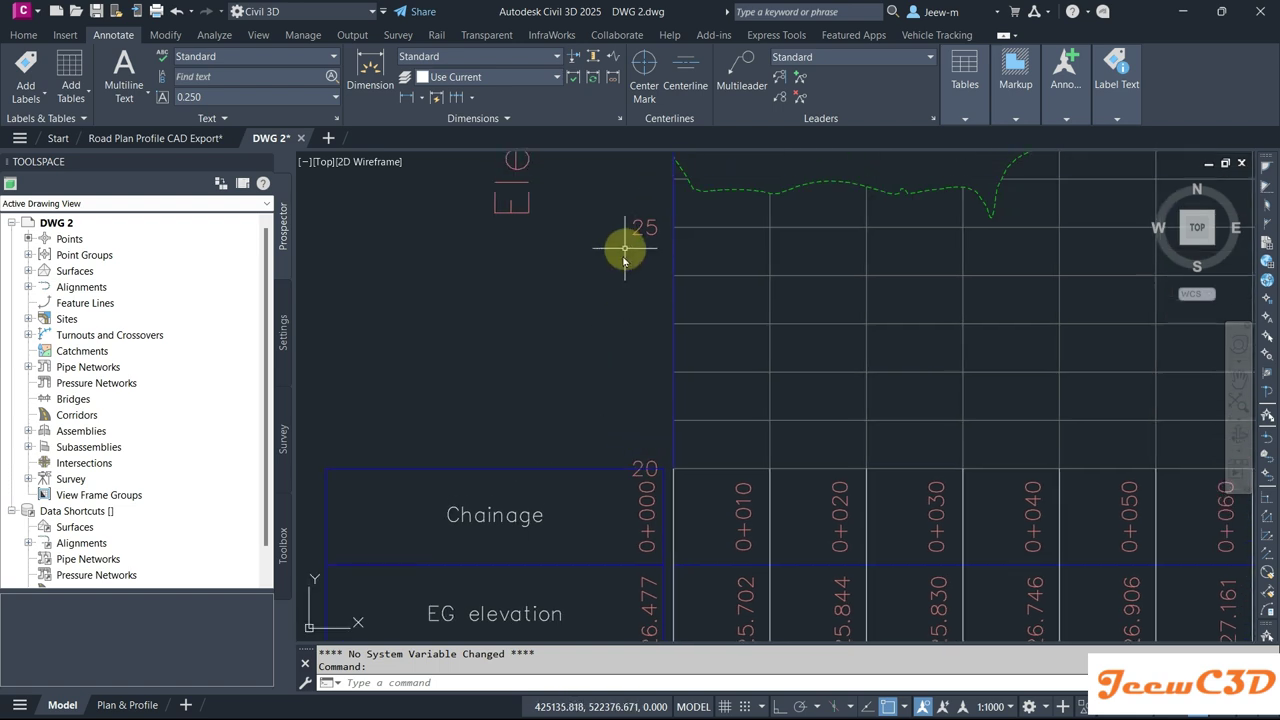
pyautogui.scroll(-3, 627, 348)
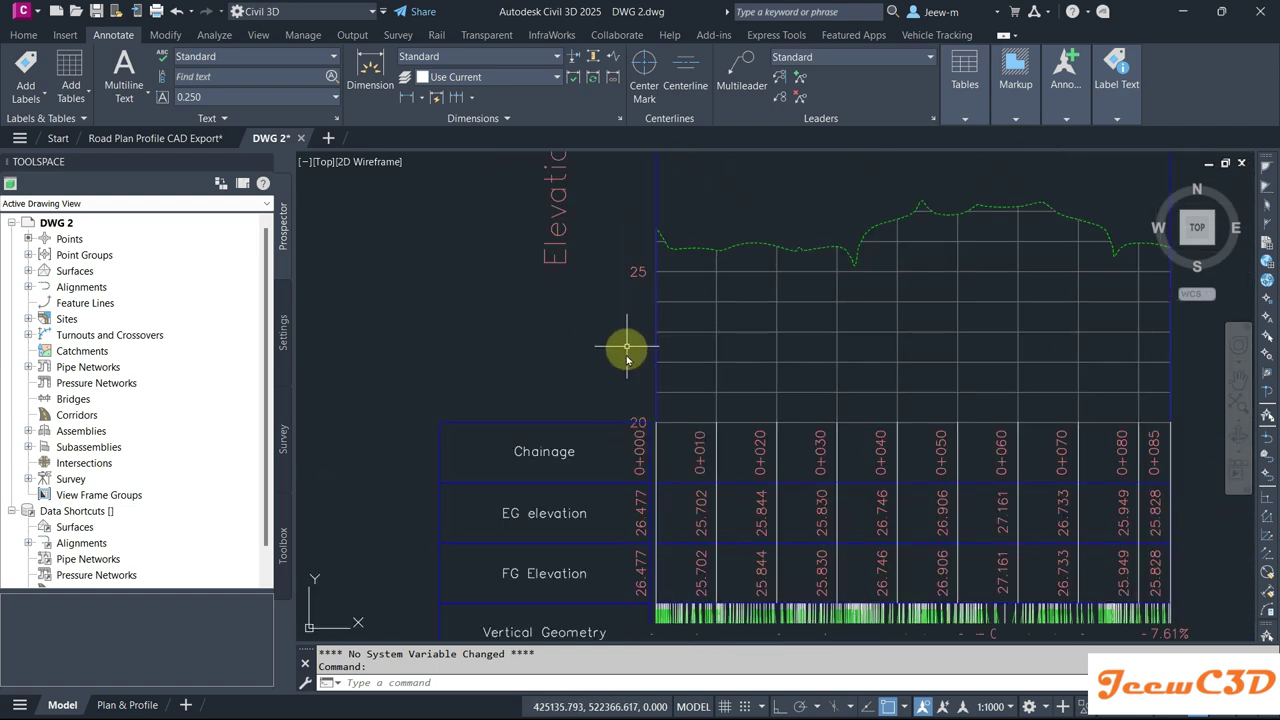
# Step: Review the profile view's elevation range properties, trying the user specified height option without applying it
pyautogui.scroll(3, 658, 418)
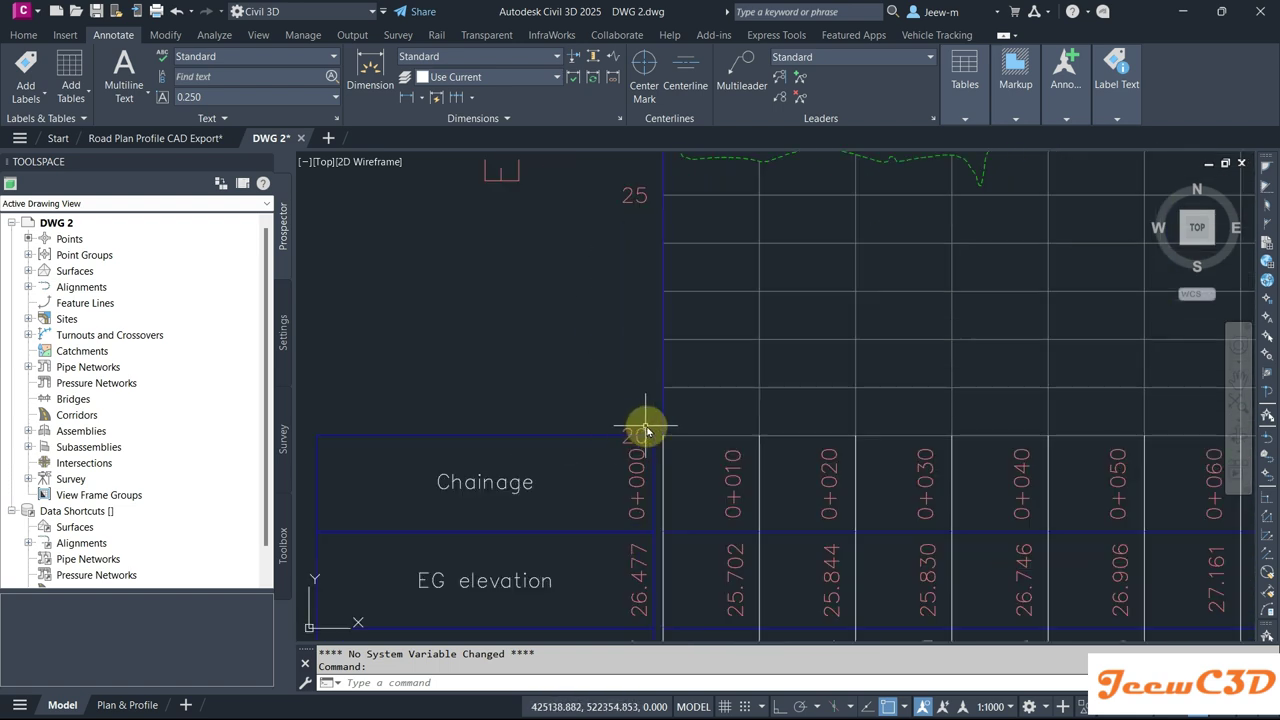
pyautogui.click(705, 398)
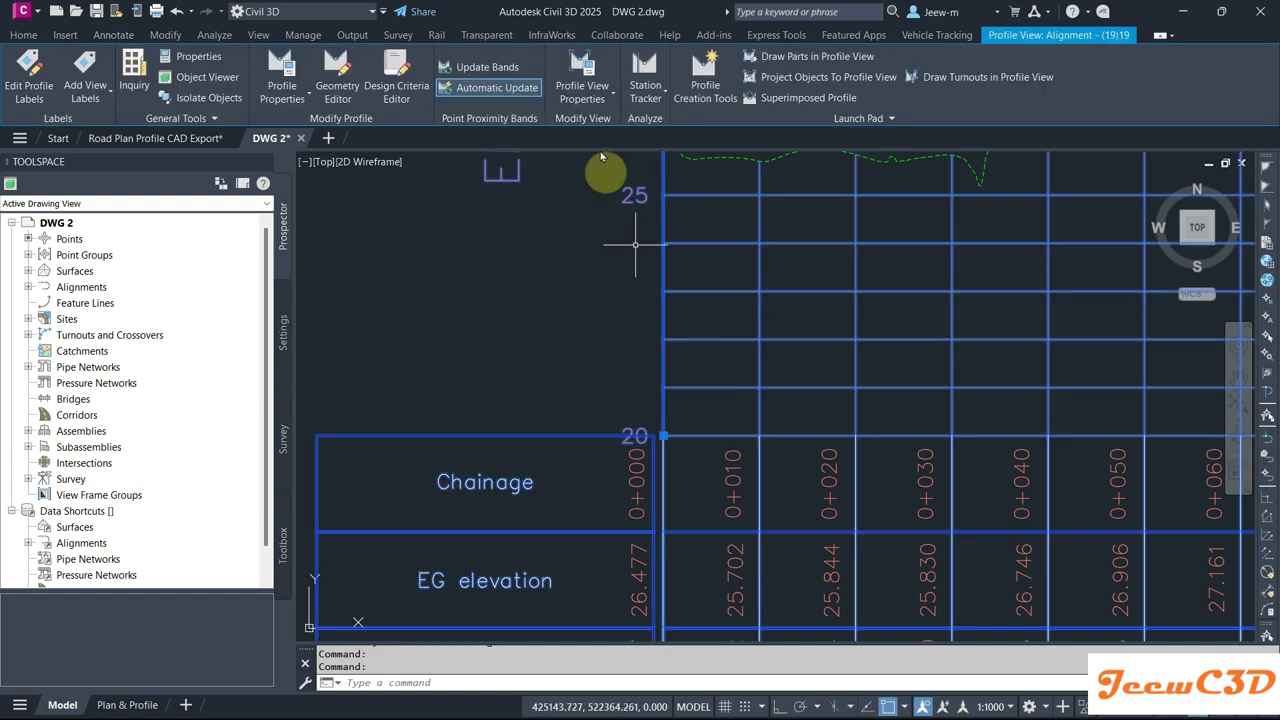
pyautogui.click(582, 62)
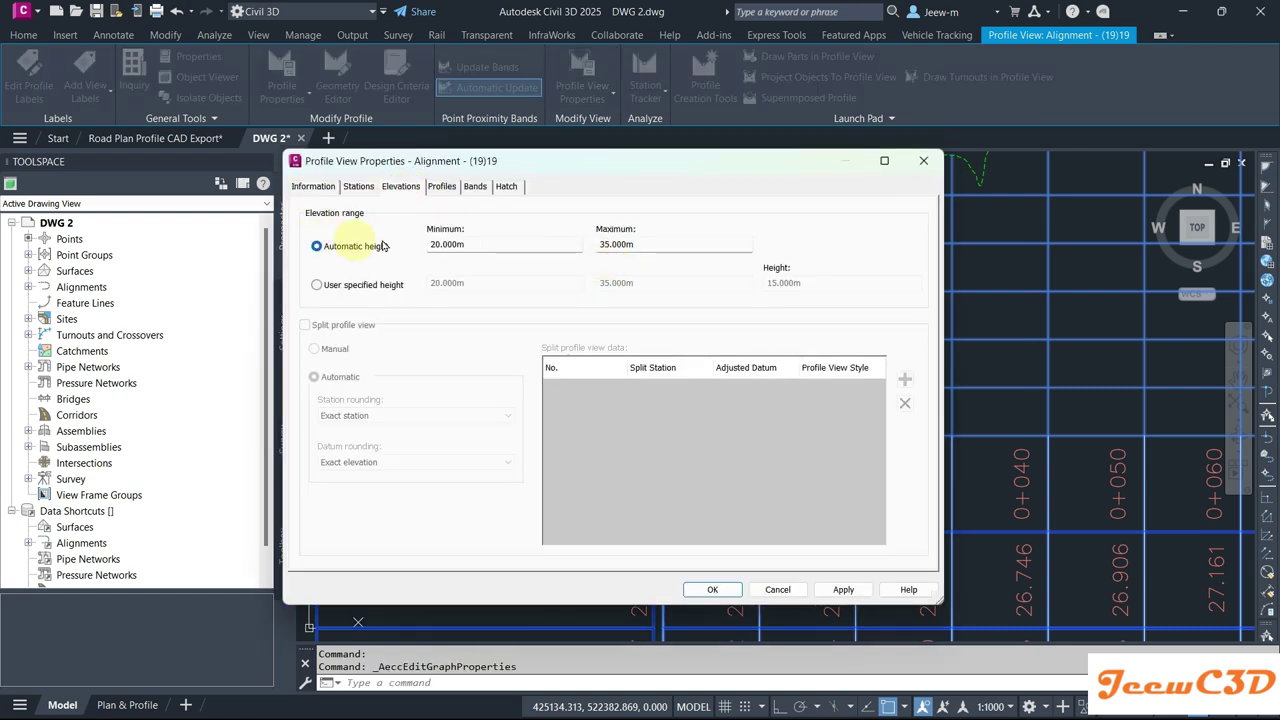
pyautogui.click(341, 287)
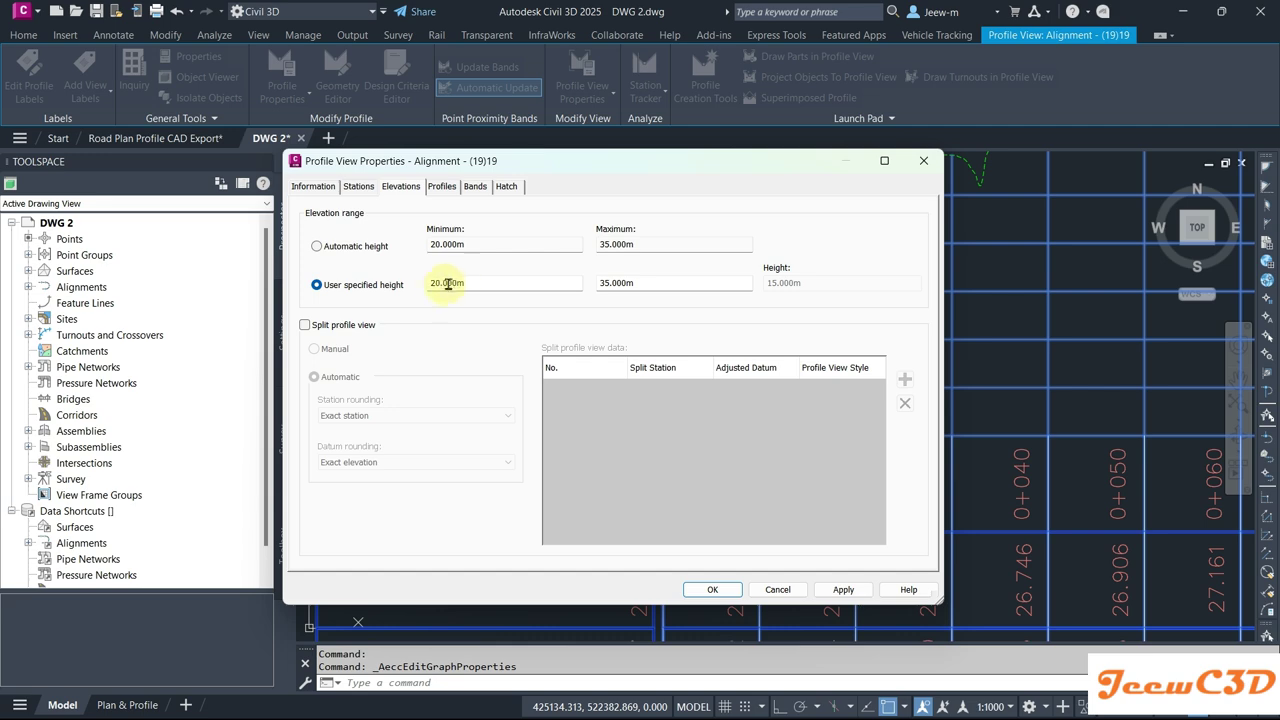
pyautogui.click(778, 589)
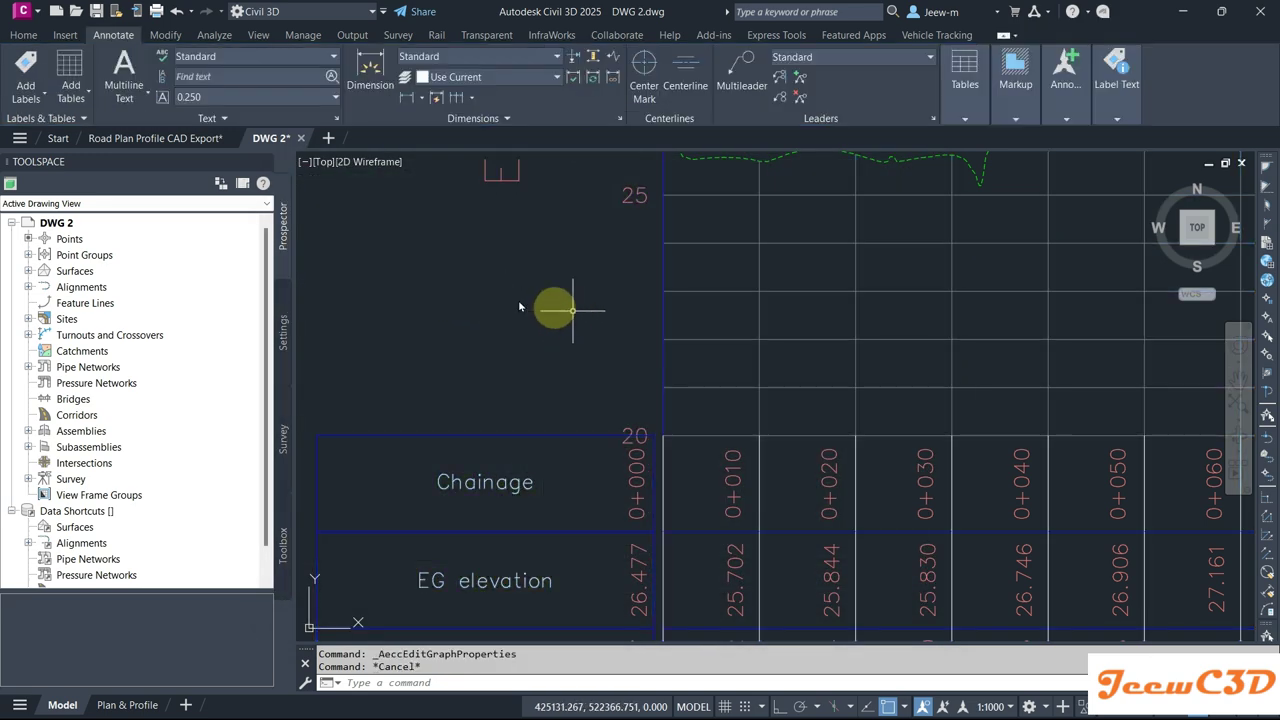
# Step: Switch to the Road Plan Profile CAD Export drawing and select all objects similar to the 1.84% design tangent
pyautogui.click(178, 139)
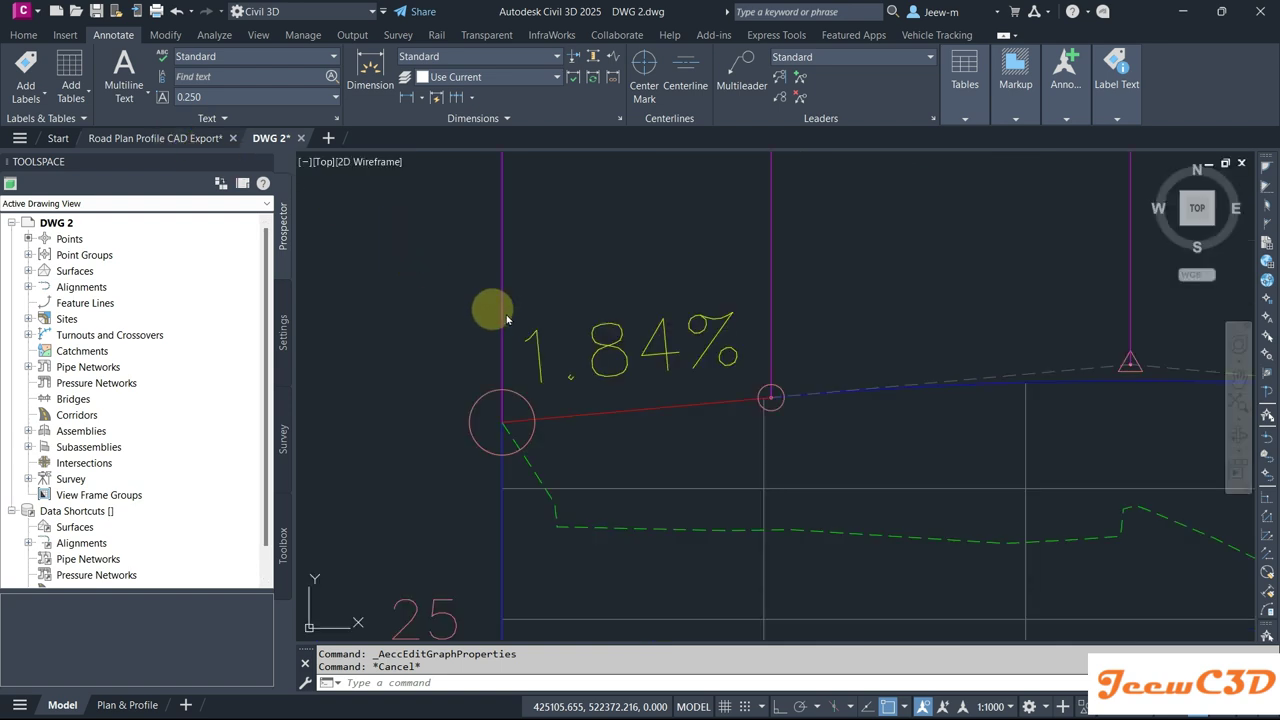
pyautogui.click(654, 414)
pyautogui.scroll(-3, 652, 410)
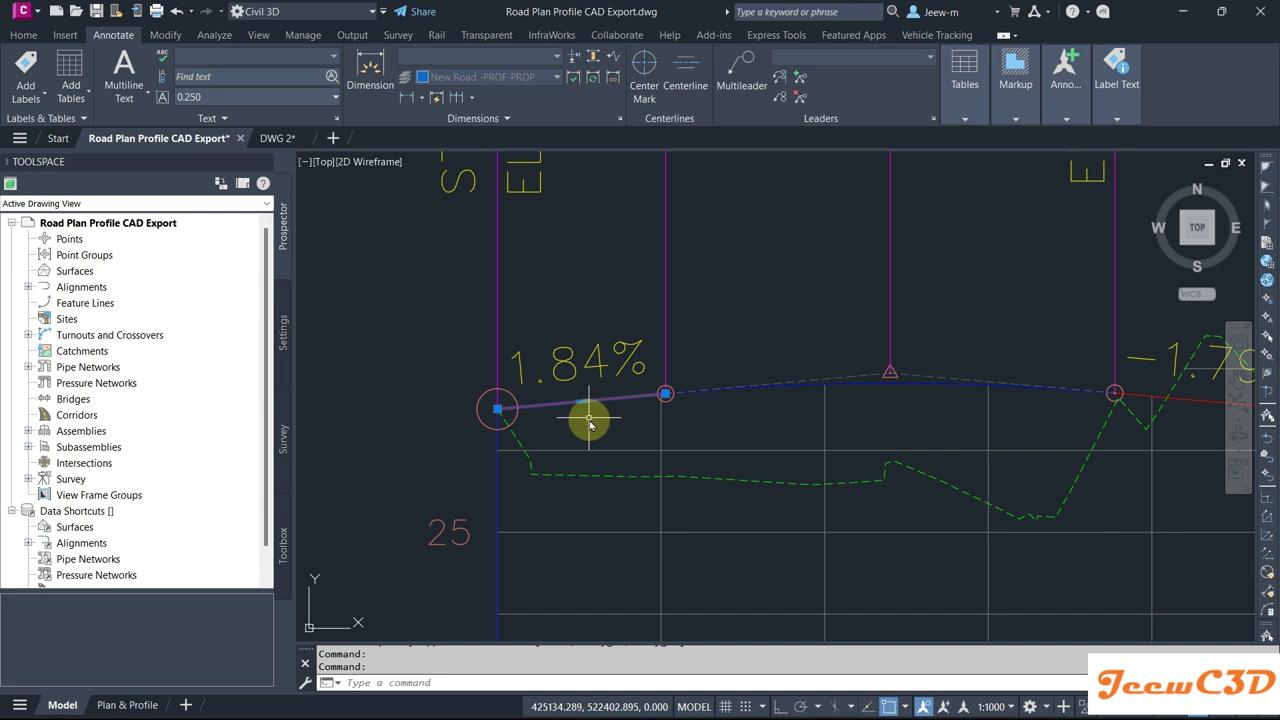
pyautogui.scroll(-2, 665, 392)
pyautogui.rightClick(701, 318)
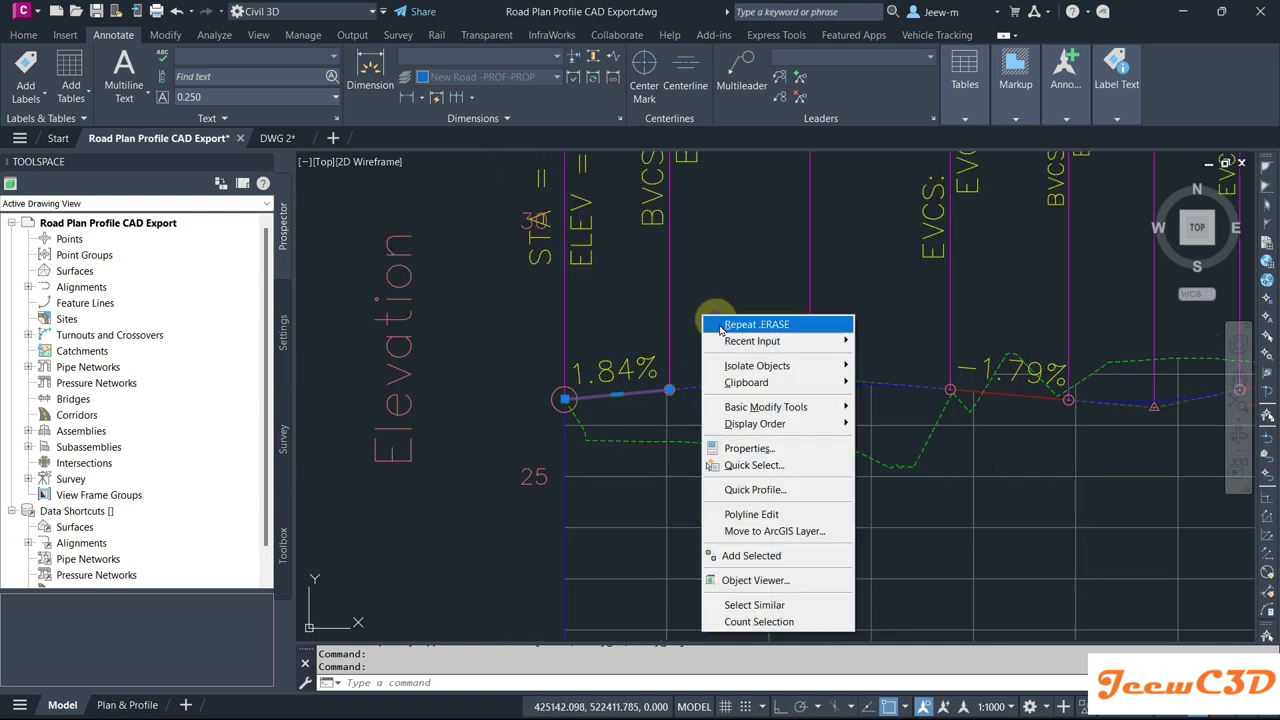
pyautogui.click(754, 604)
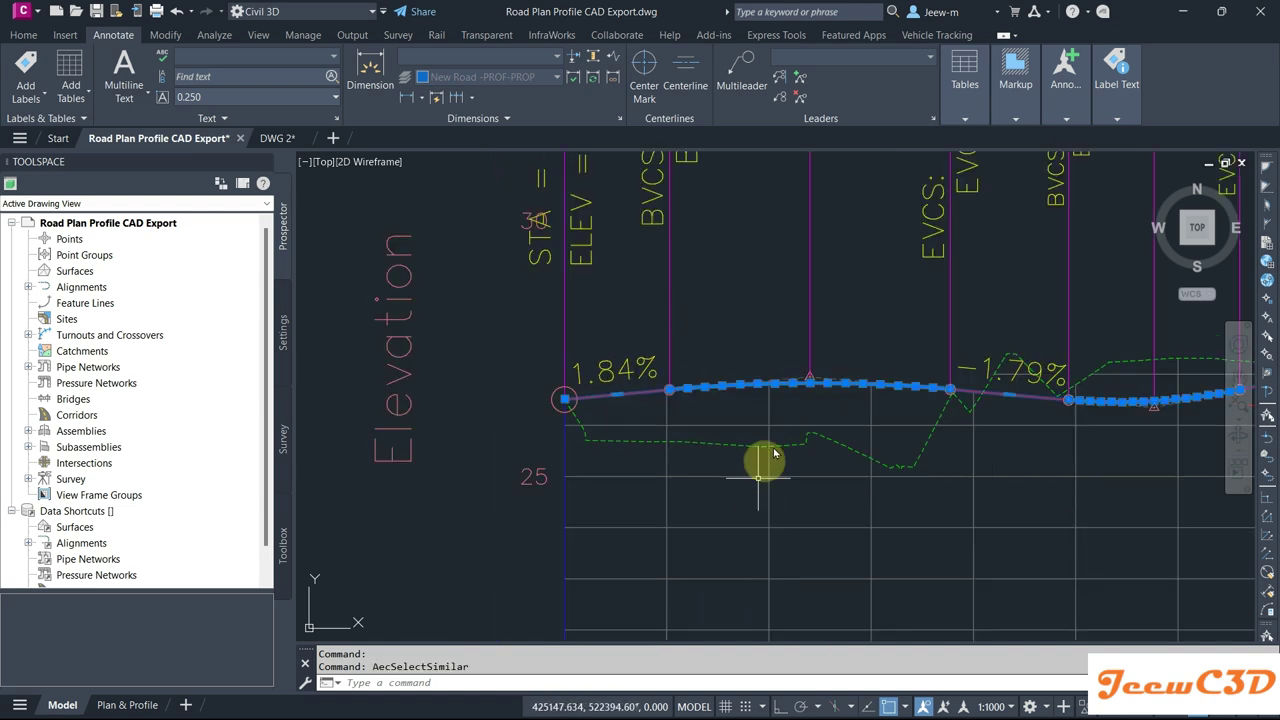
# Step: Add the dashed tangent extension above the first vertical curve and all similar dashed lines to the selection
pyautogui.scroll(3, 798, 380)
pyautogui.scroll(3, 798, 378)
pyautogui.click(780, 402)
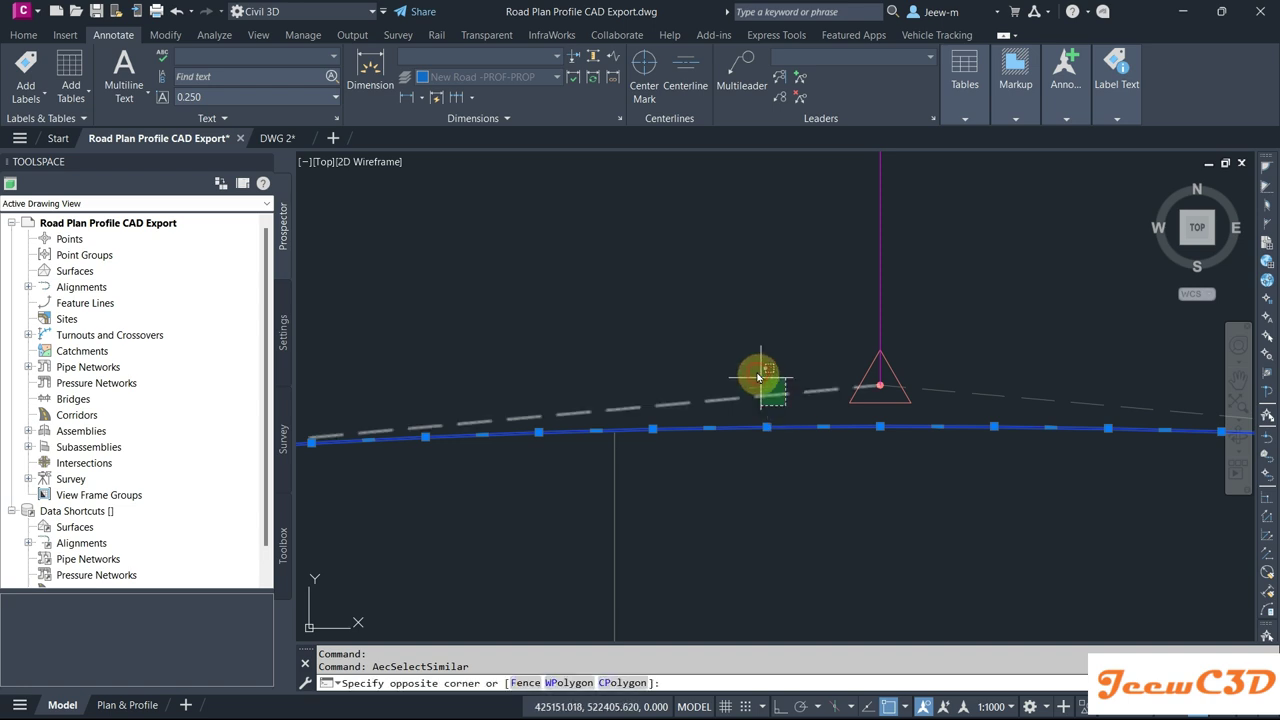
pyautogui.click(730, 356)
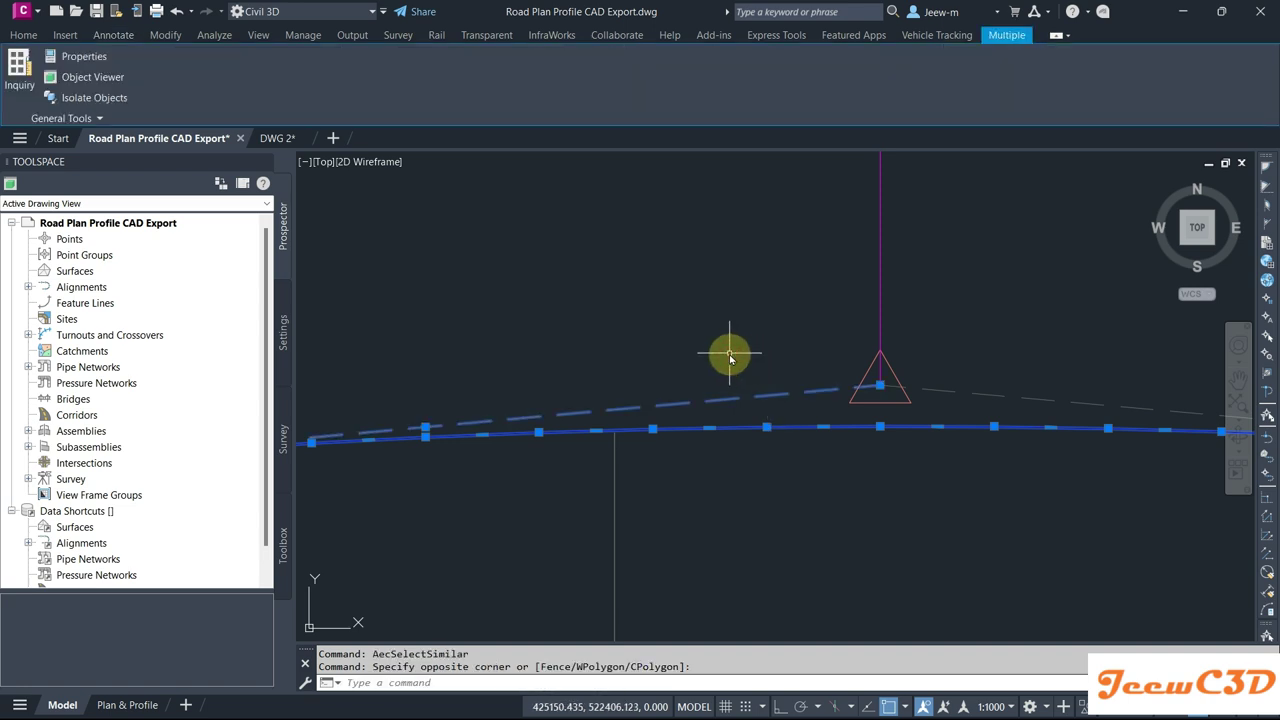
pyautogui.scroll(-3, 730, 356)
pyautogui.rightClick(715, 320)
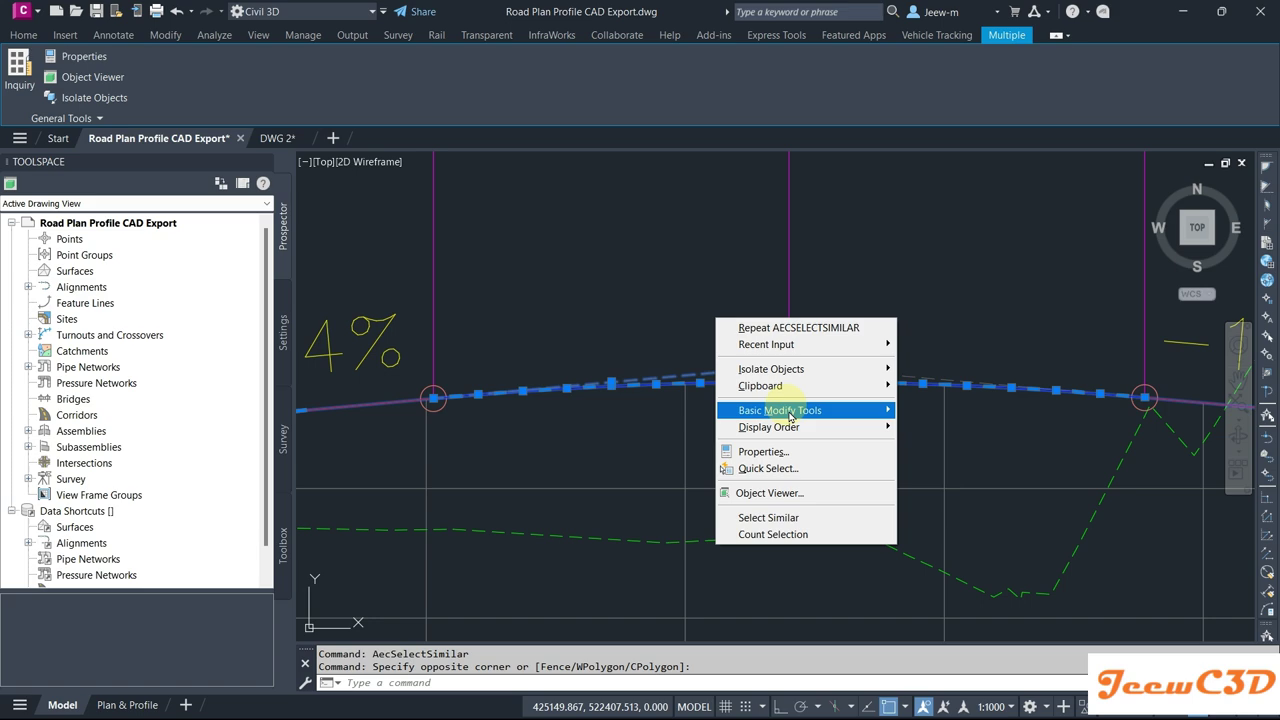
pyautogui.click(790, 516)
pyautogui.scroll(-5, 789, 512)
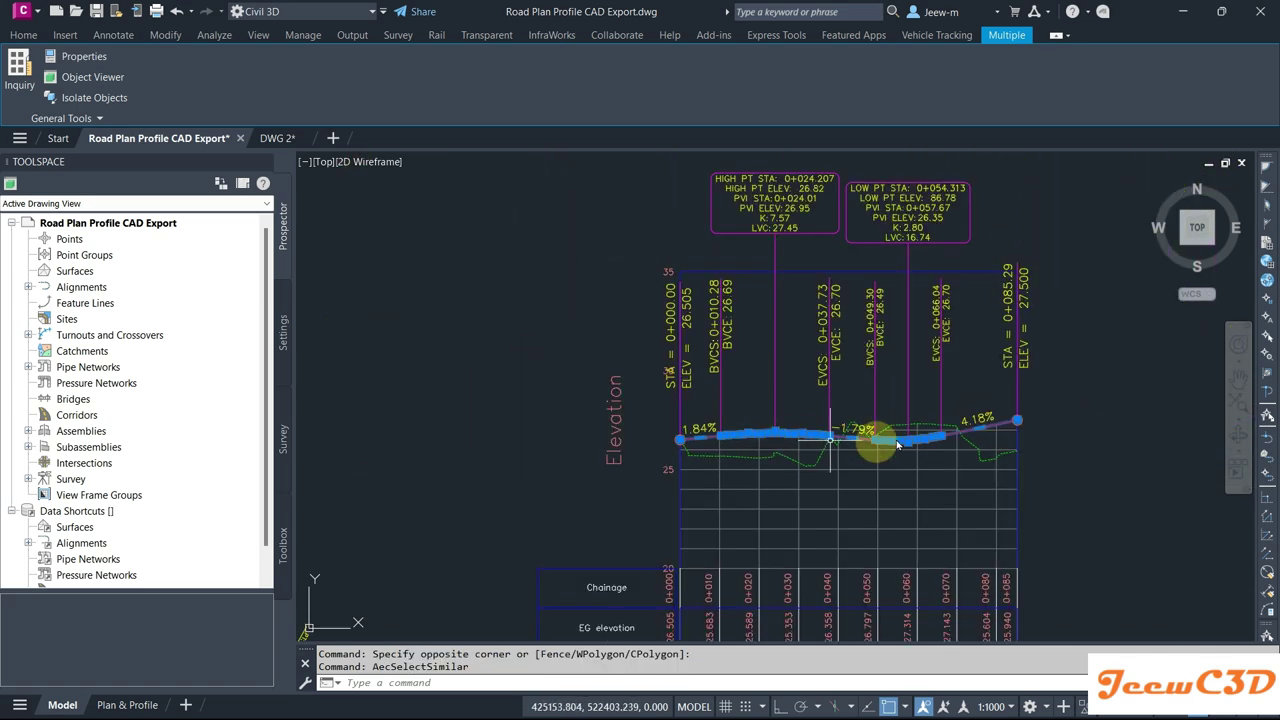
# Step: Copy the selected design profile linework with its base point where the elevation 25 gridline meets the elevation axis
pyautogui.scroll(5, 740, 445)
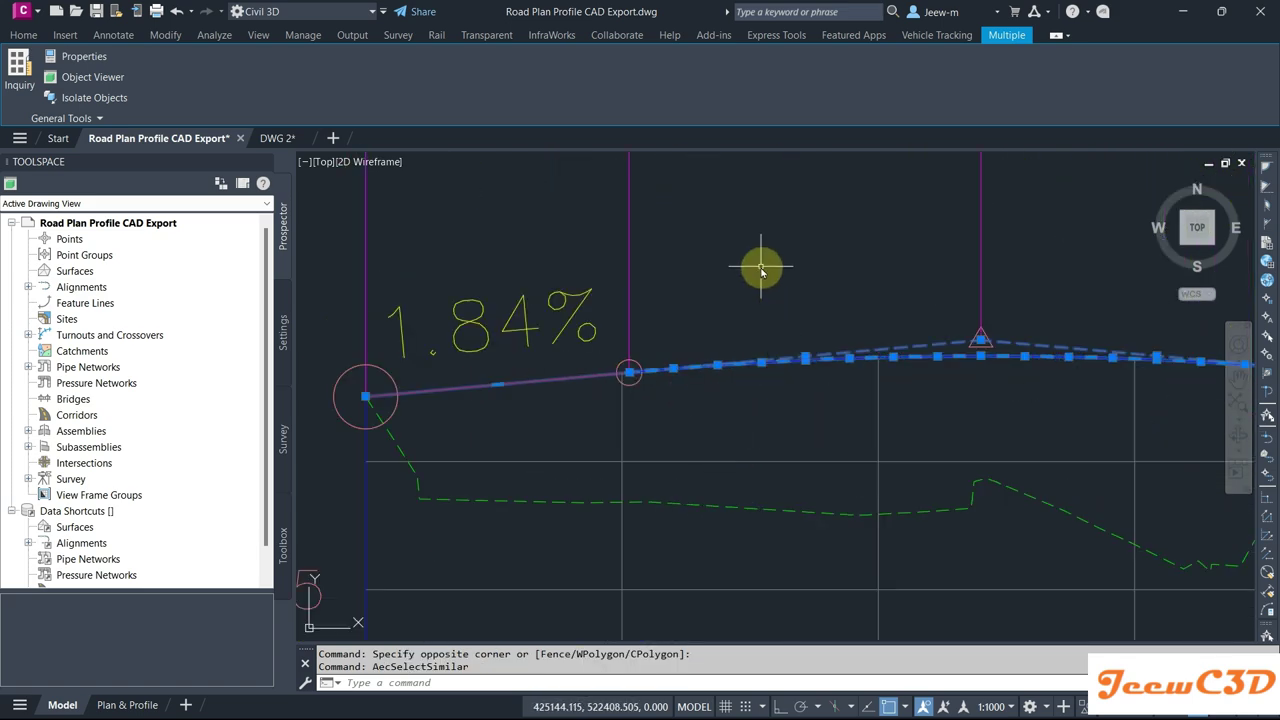
pyautogui.rightClick(760, 272)
pyautogui.moveTo(850, 337)
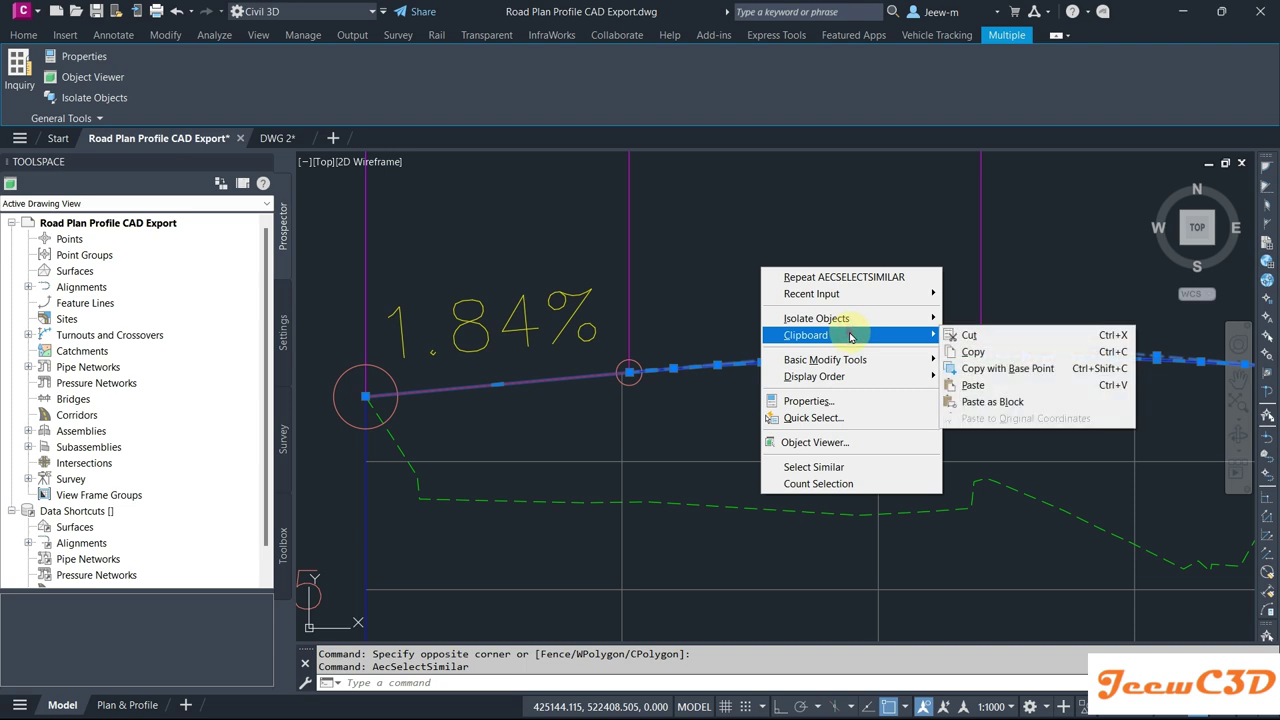
pyautogui.click(1005, 371)
pyautogui.scroll(-3, 826, 343)
pyautogui.scroll(6, 737, 400)
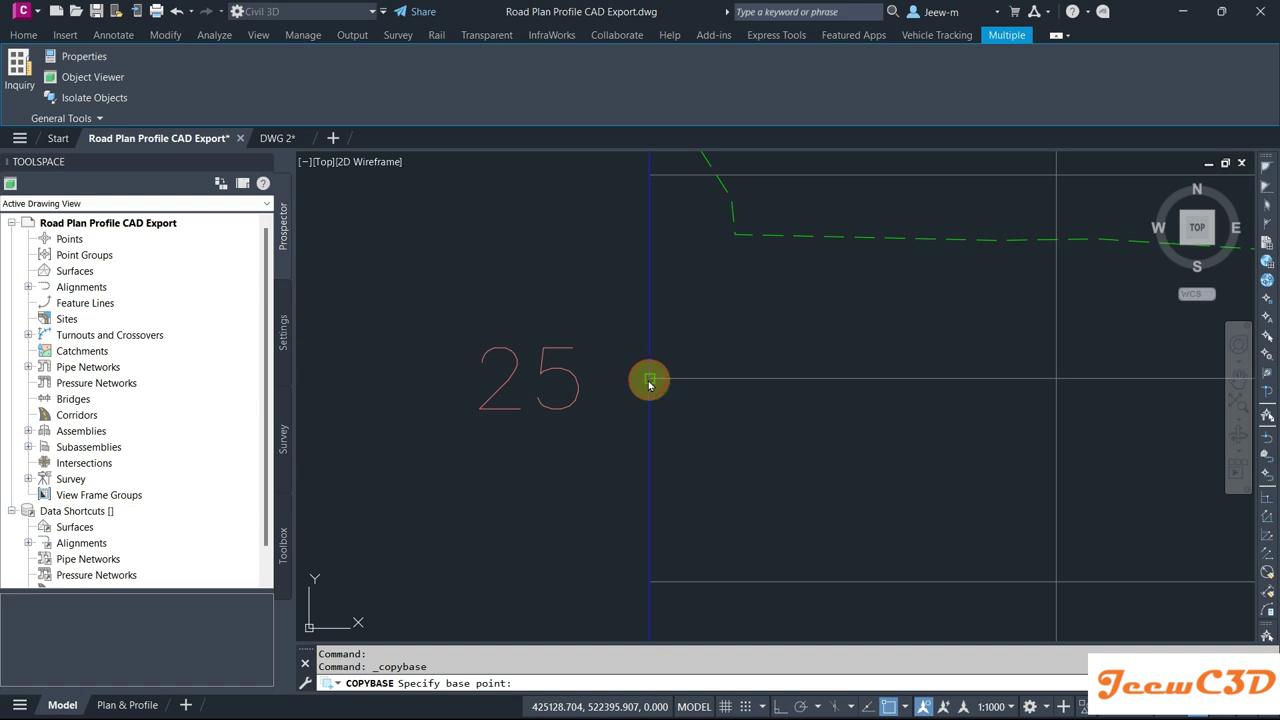
pyautogui.click(649, 384)
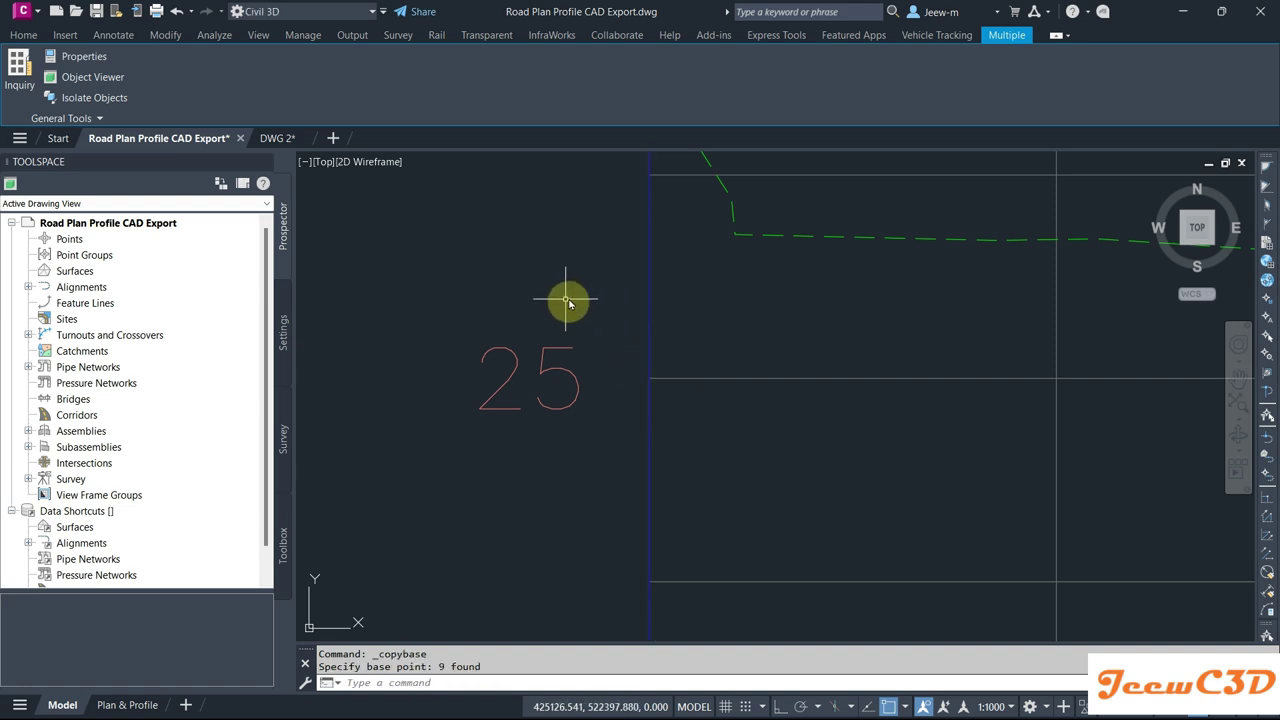
# Step: Switch to DWG 2 and paste the design profile linework where the elevation 25 gridline meets the elevation axis
pyautogui.click(283, 145)
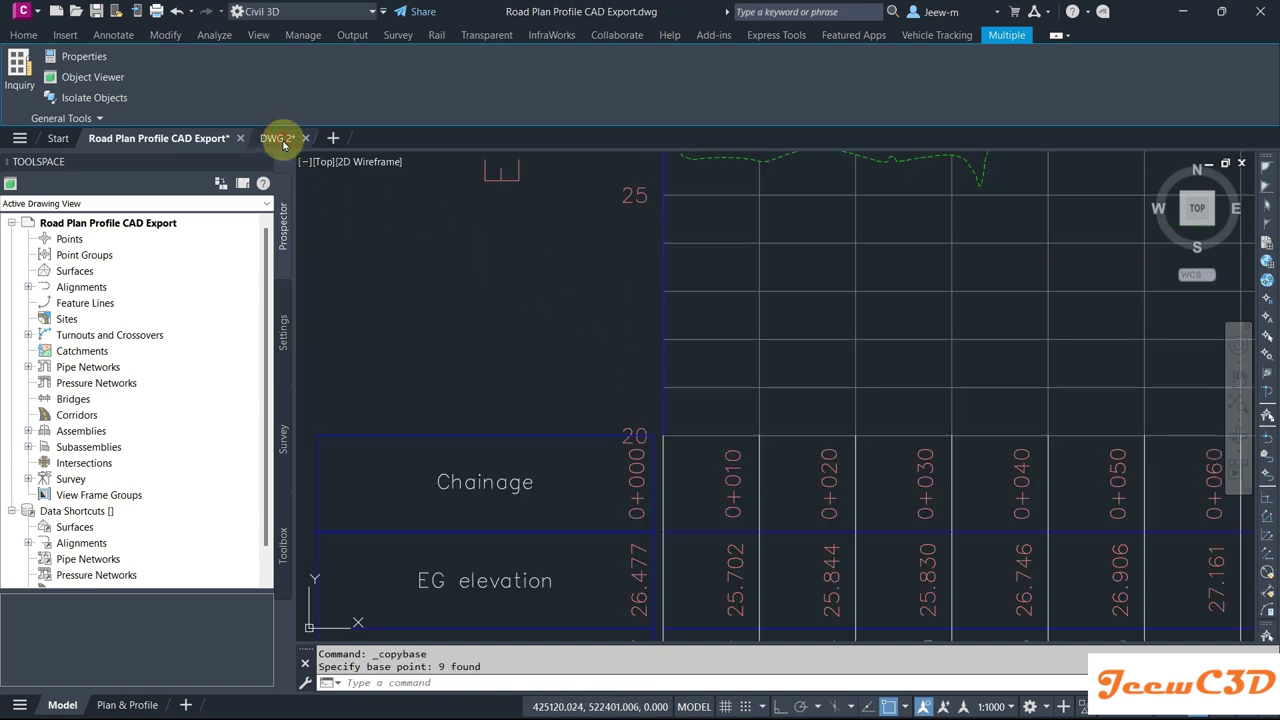
pyautogui.scroll(-5, 608, 290)
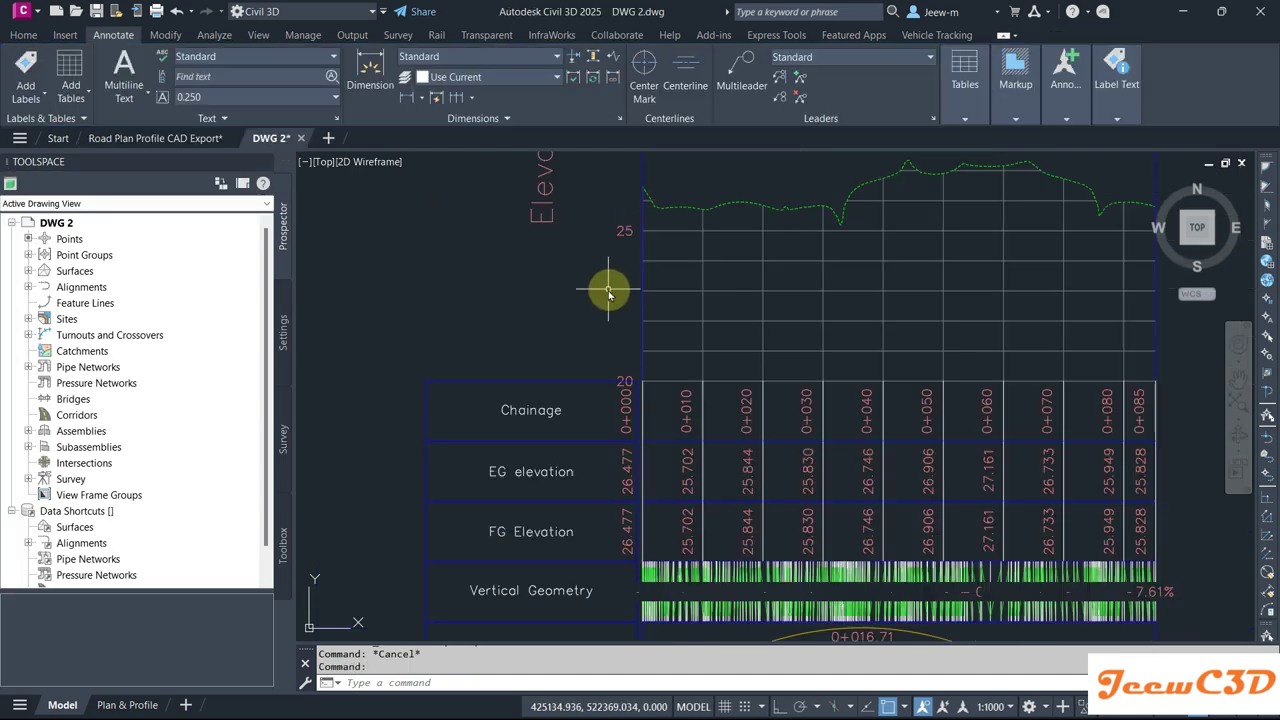
pyautogui.scroll(3, 597, 277)
pyautogui.rightClick(566, 251)
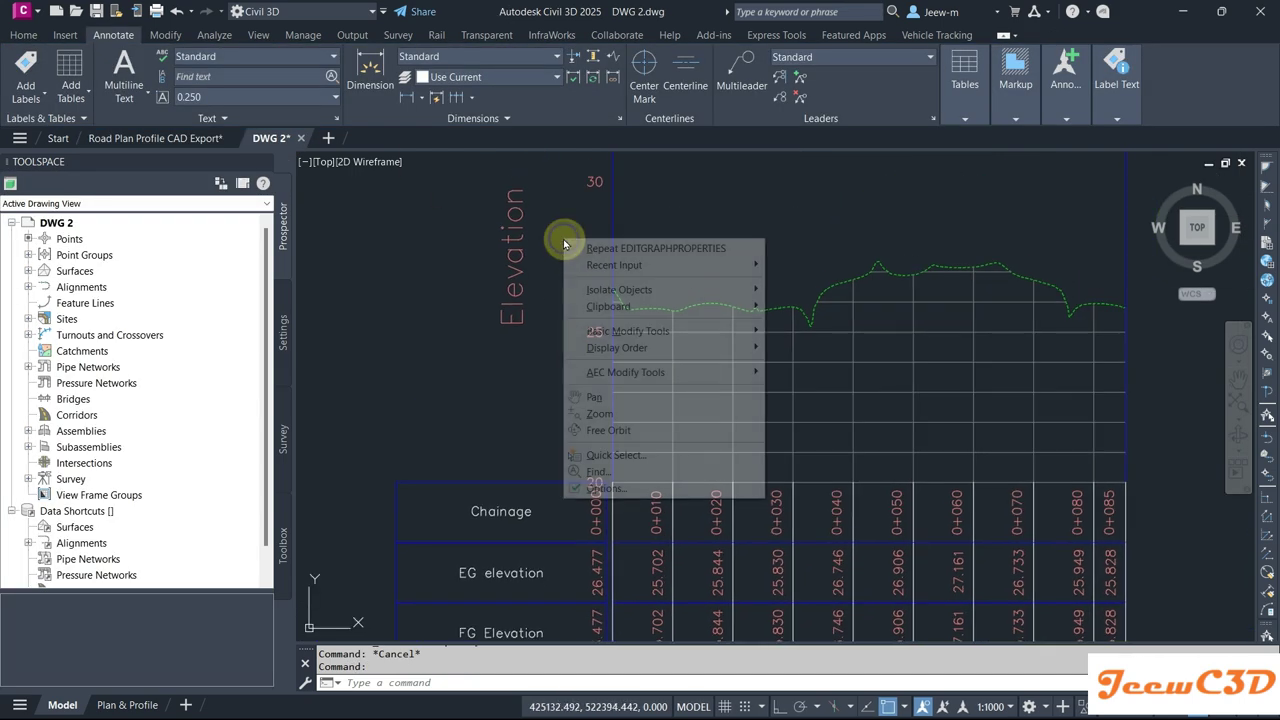
pyautogui.moveTo(668, 308)
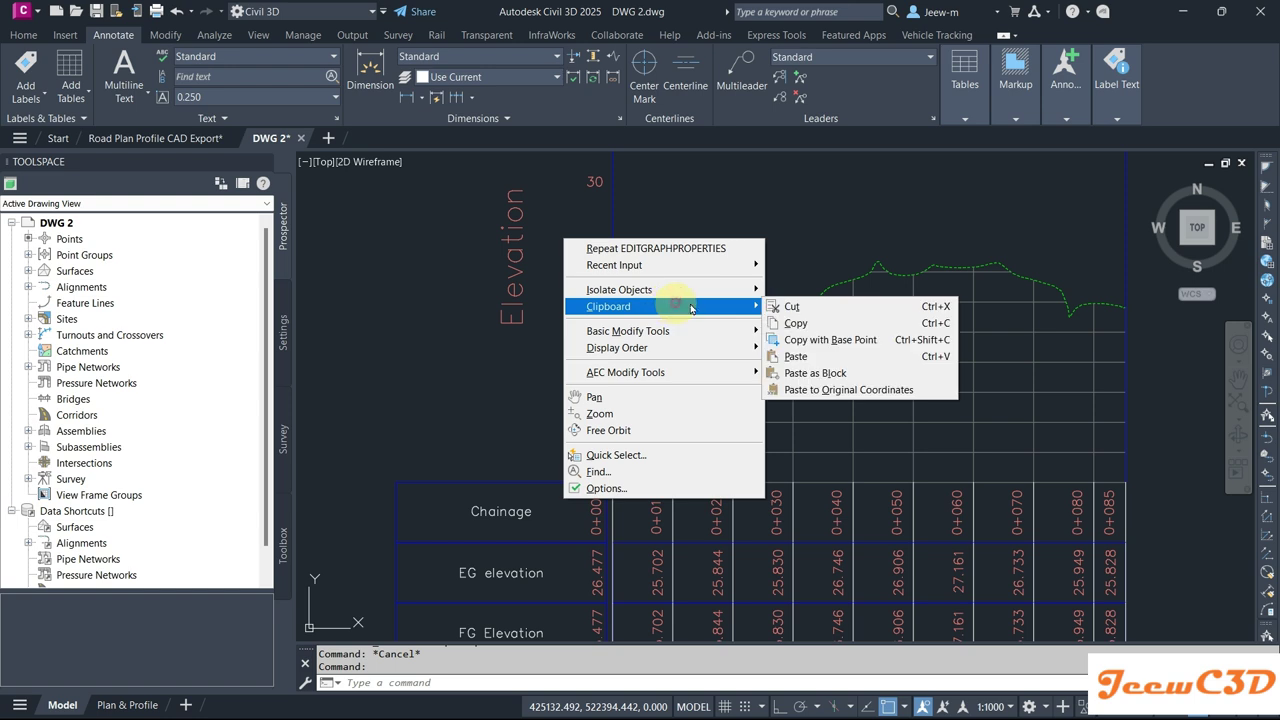
pyautogui.click(815, 357)
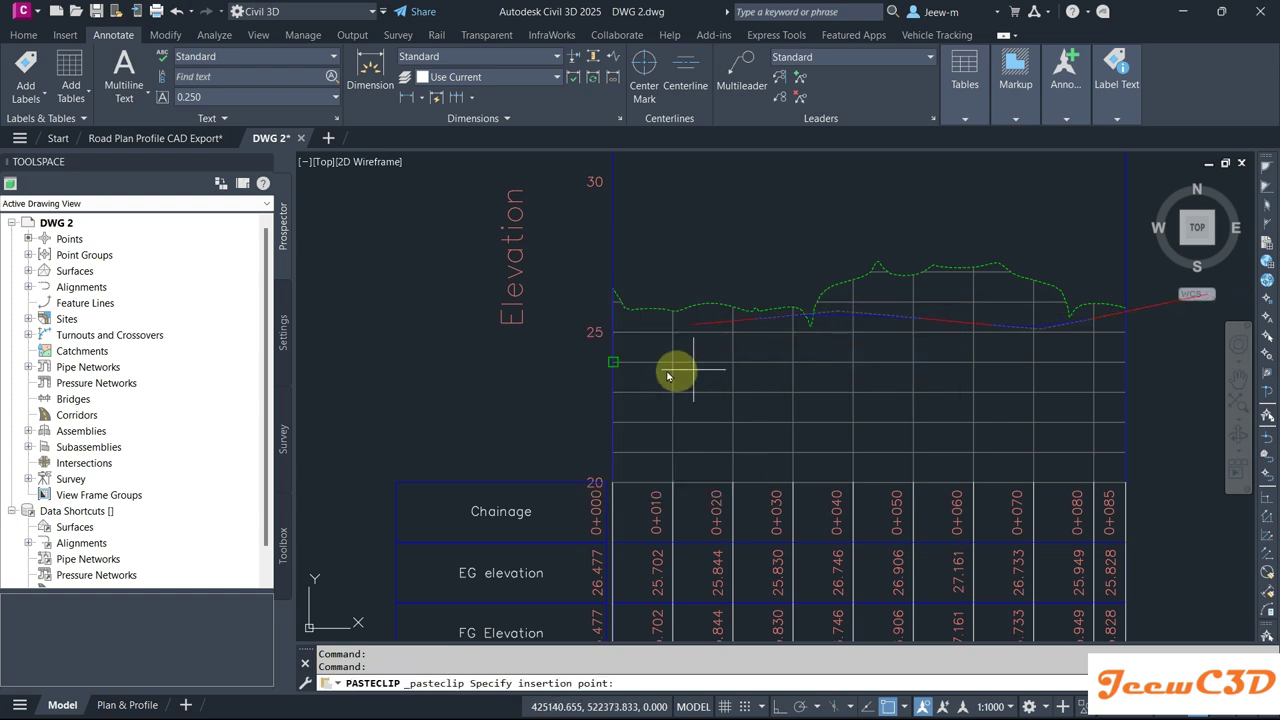
pyautogui.scroll(4, 677, 371)
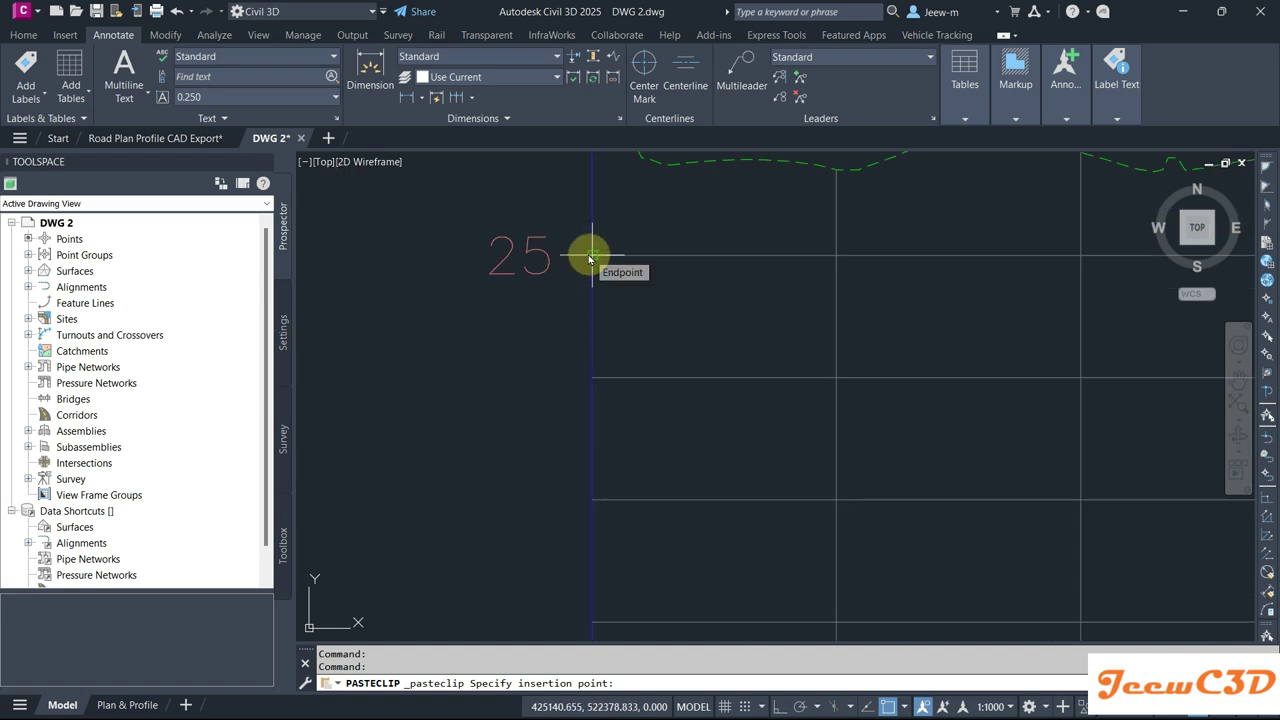
pyautogui.click(592, 262)
# Step: Check the pasted design profile lines against the profile view's grid, from the first tangent to the last
pyautogui.scroll(-6, 608, 314)
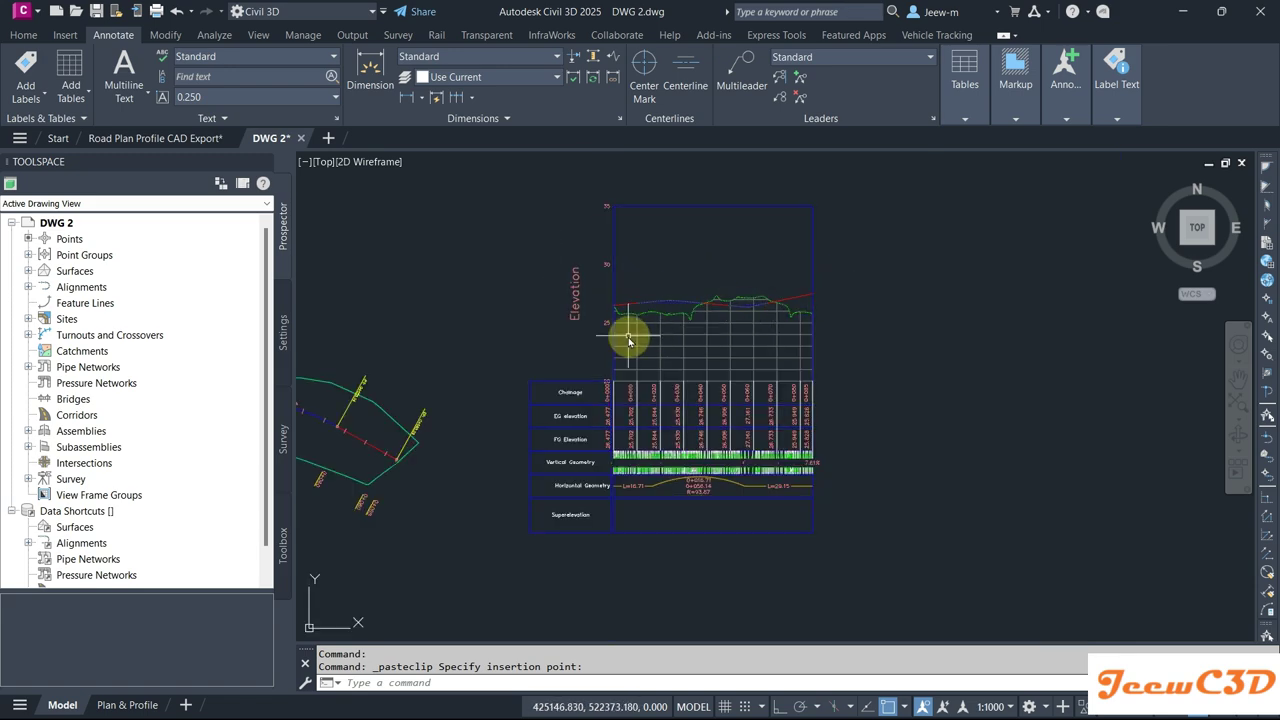
pyautogui.scroll(4, 800, 294)
pyautogui.click(811, 291)
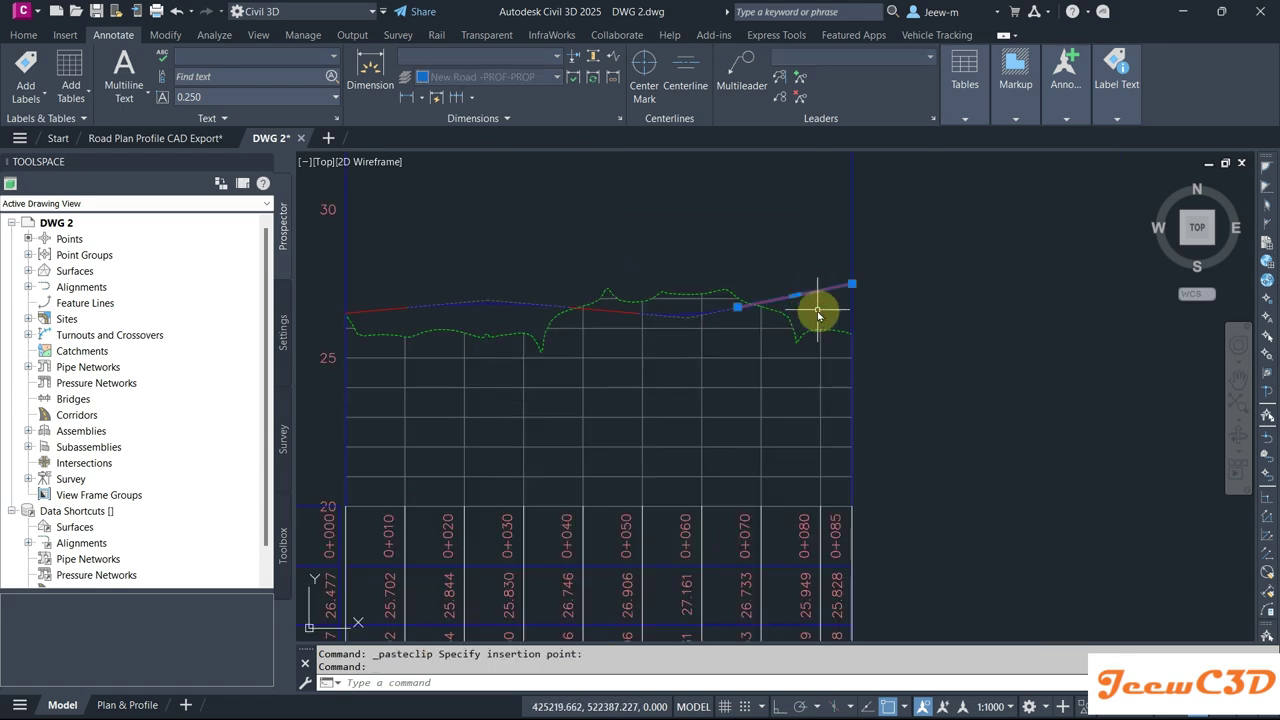
pyautogui.press('Escape')
pyautogui.scroll(-4, 711, 334)
pyautogui.moveTo(643, 289); pyautogui.dragTo(620, 306, button='middle')
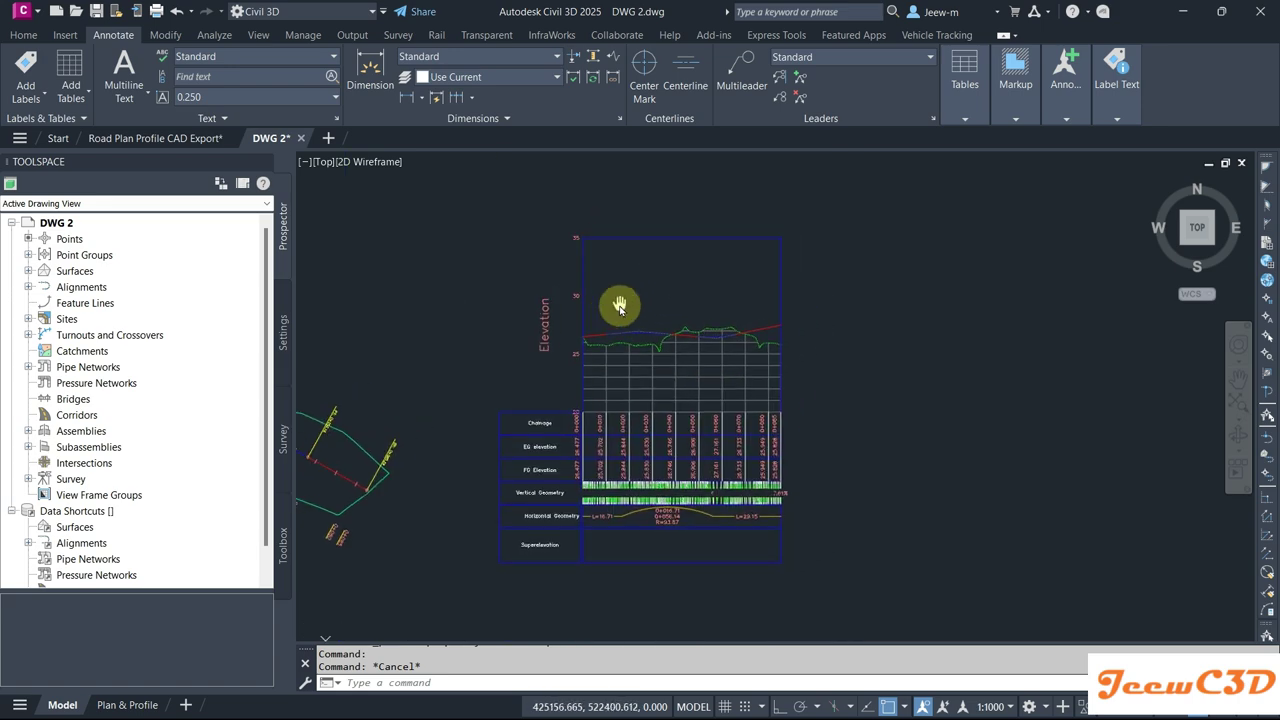
pyautogui.scroll(4, 610, 312)
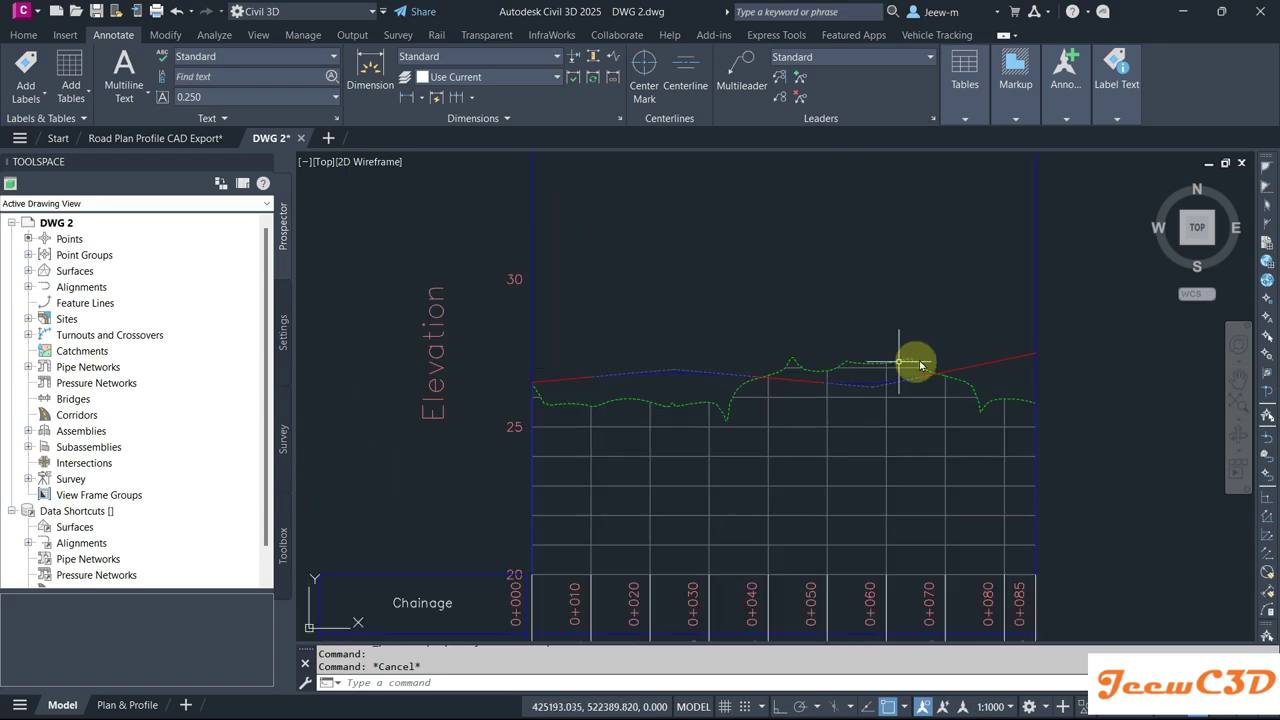
pyautogui.scroll(-2, 771, 317)
pyautogui.moveTo(771, 317); pyautogui.dragTo(751, 283, button='middle')
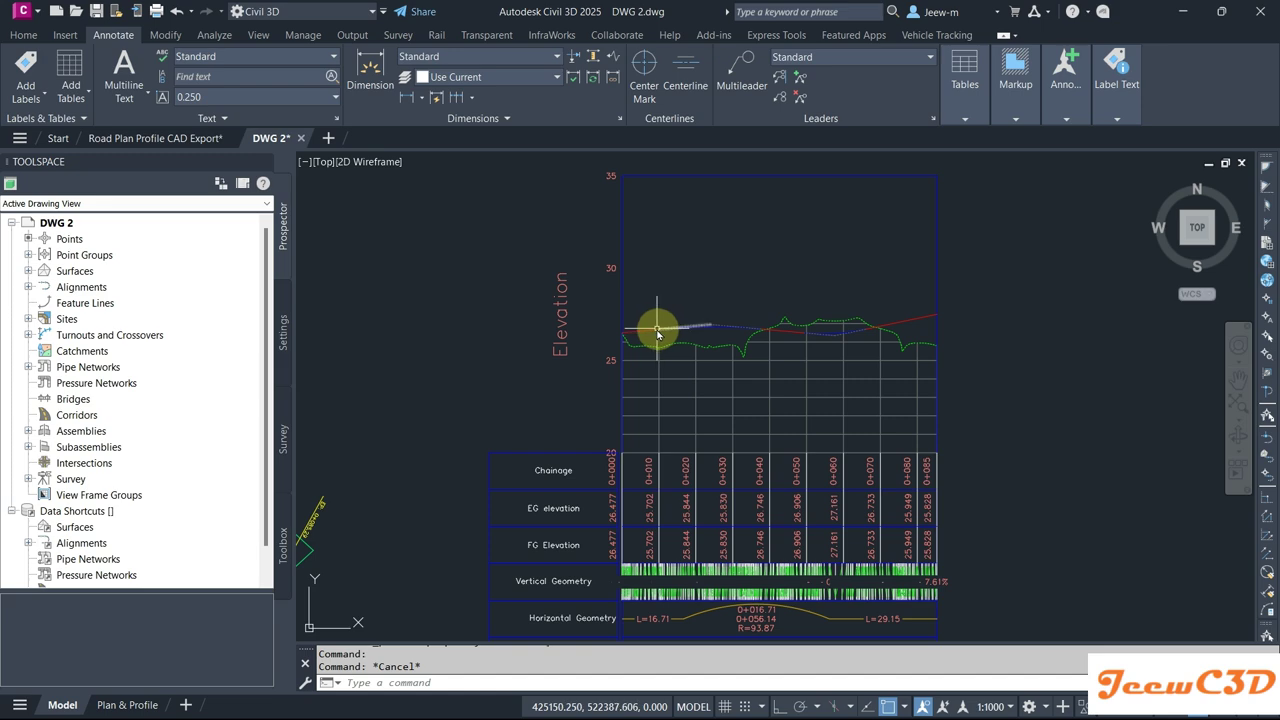
pyautogui.scroll(4, 652, 336)
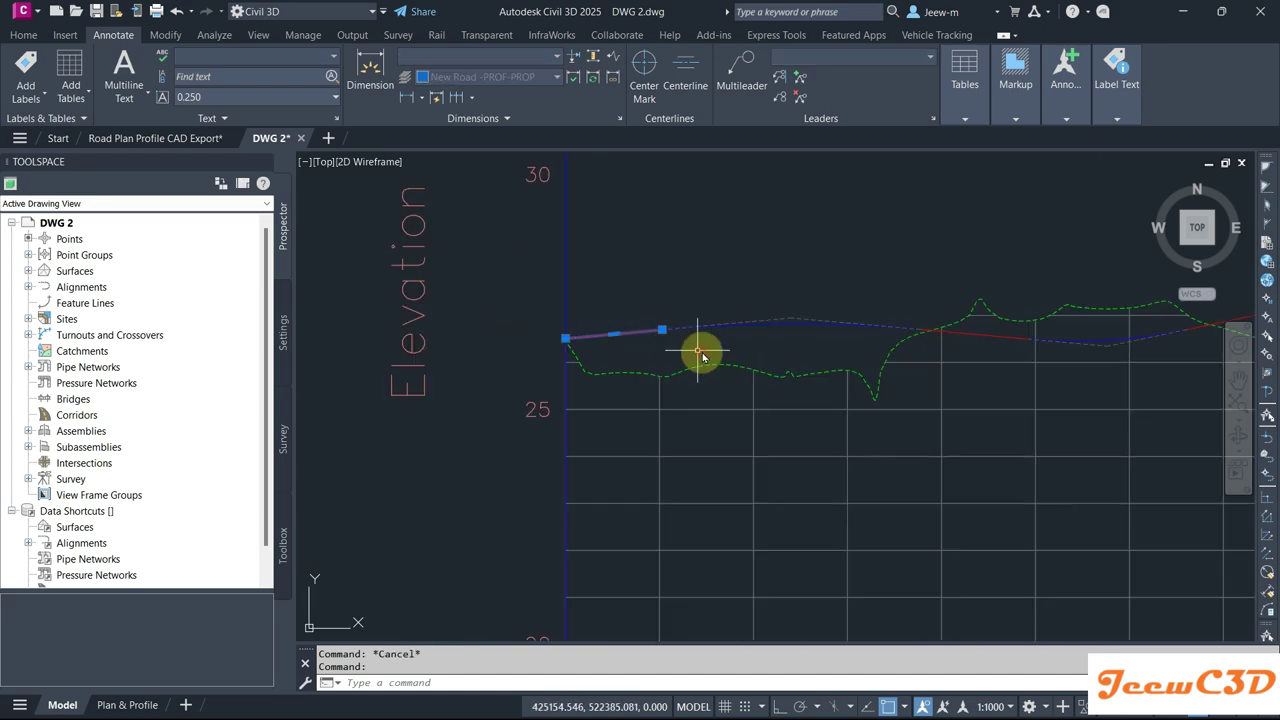
pyautogui.scroll(-2, 700, 351)
pyautogui.scroll(1, 694, 377)
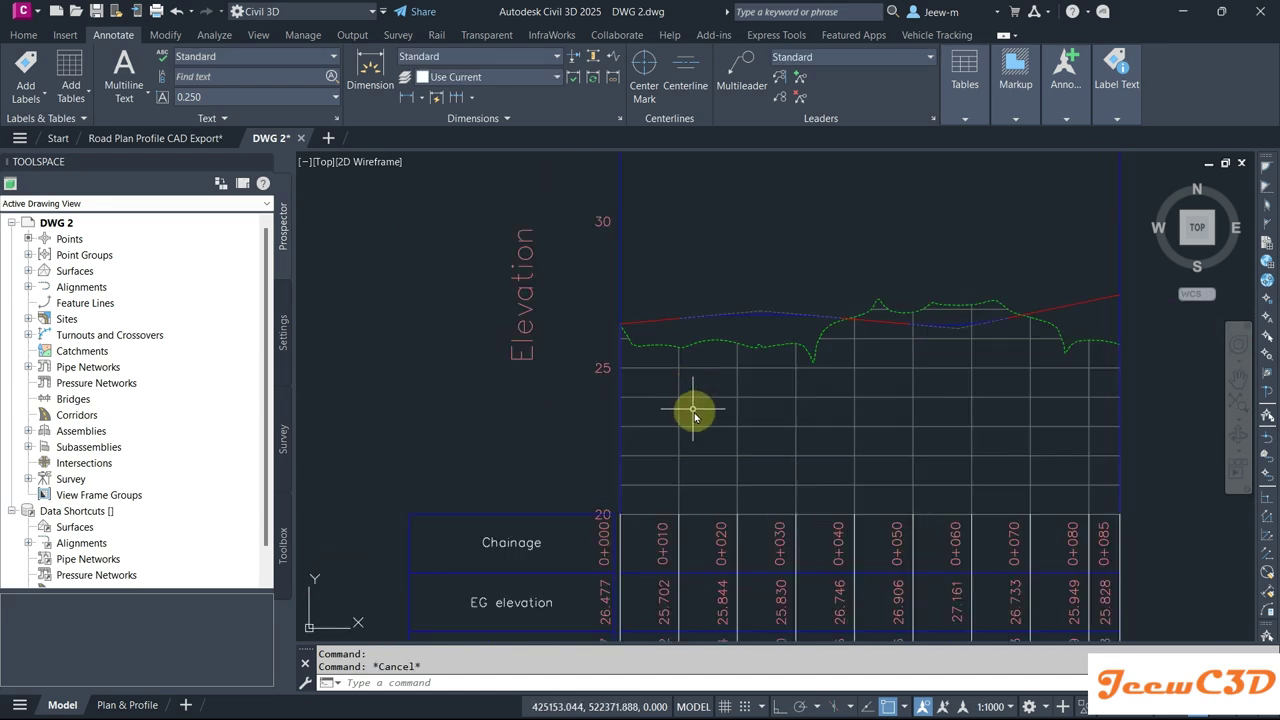
# Step: Create a layout profile for the profile view with the New Road Design Profile style and New Road Profile Lables label set
pyautogui.click(715, 401)
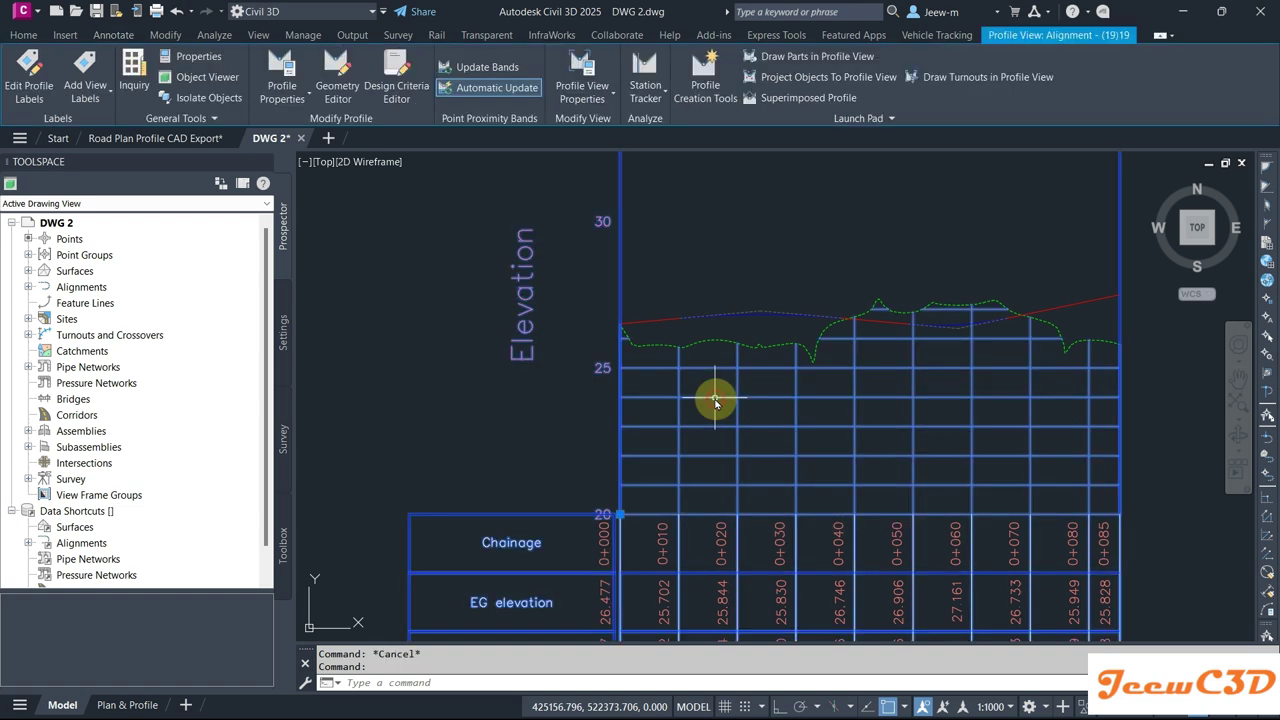
pyautogui.click(703, 92)
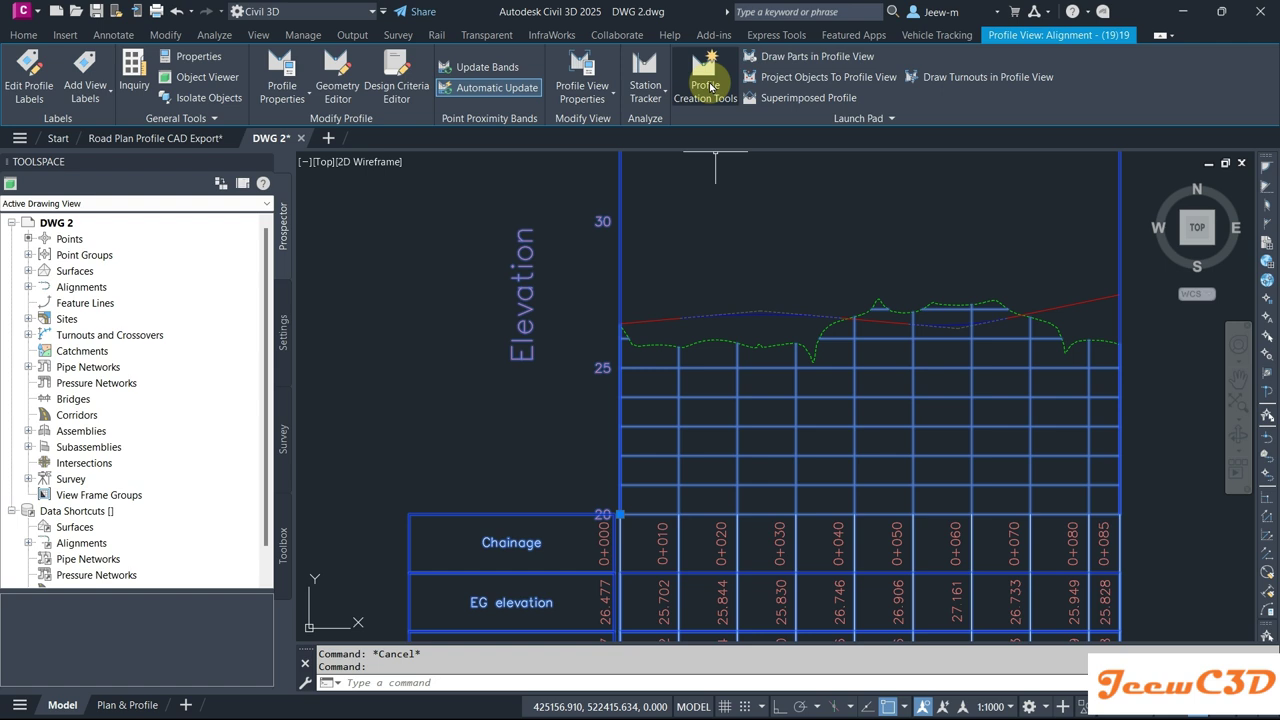
pyautogui.click(708, 88)
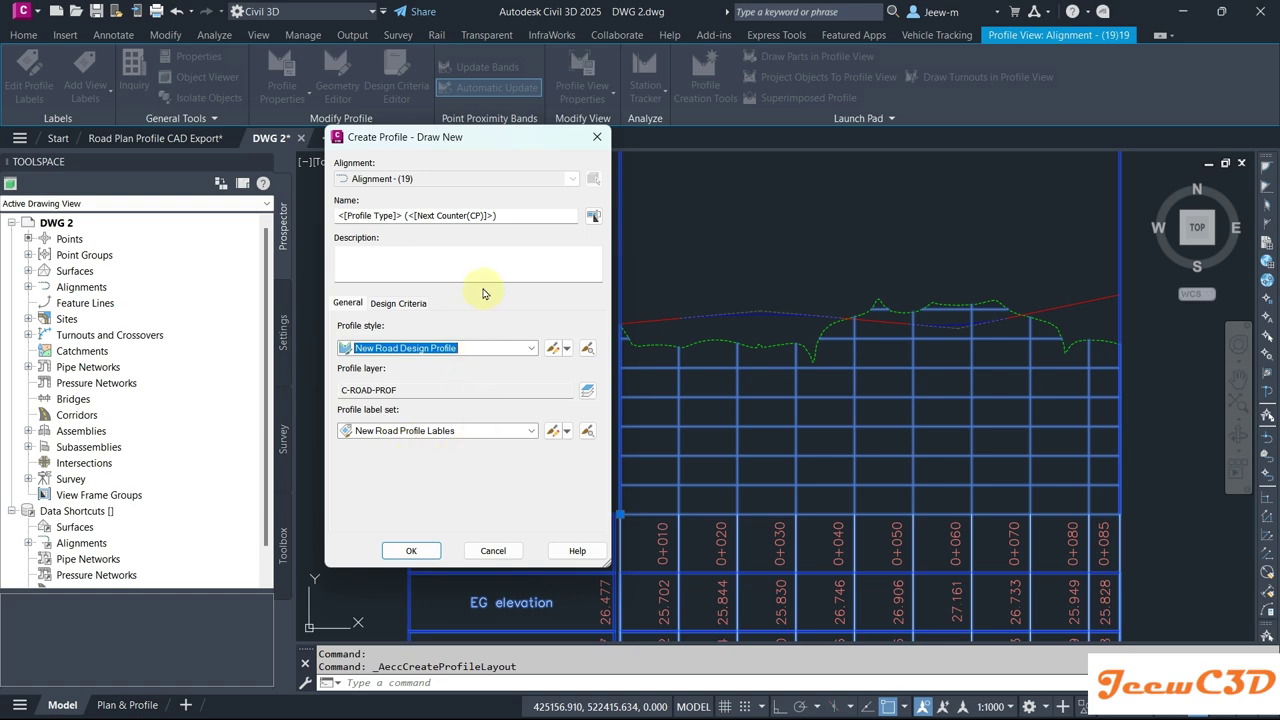
pyautogui.click(410, 552)
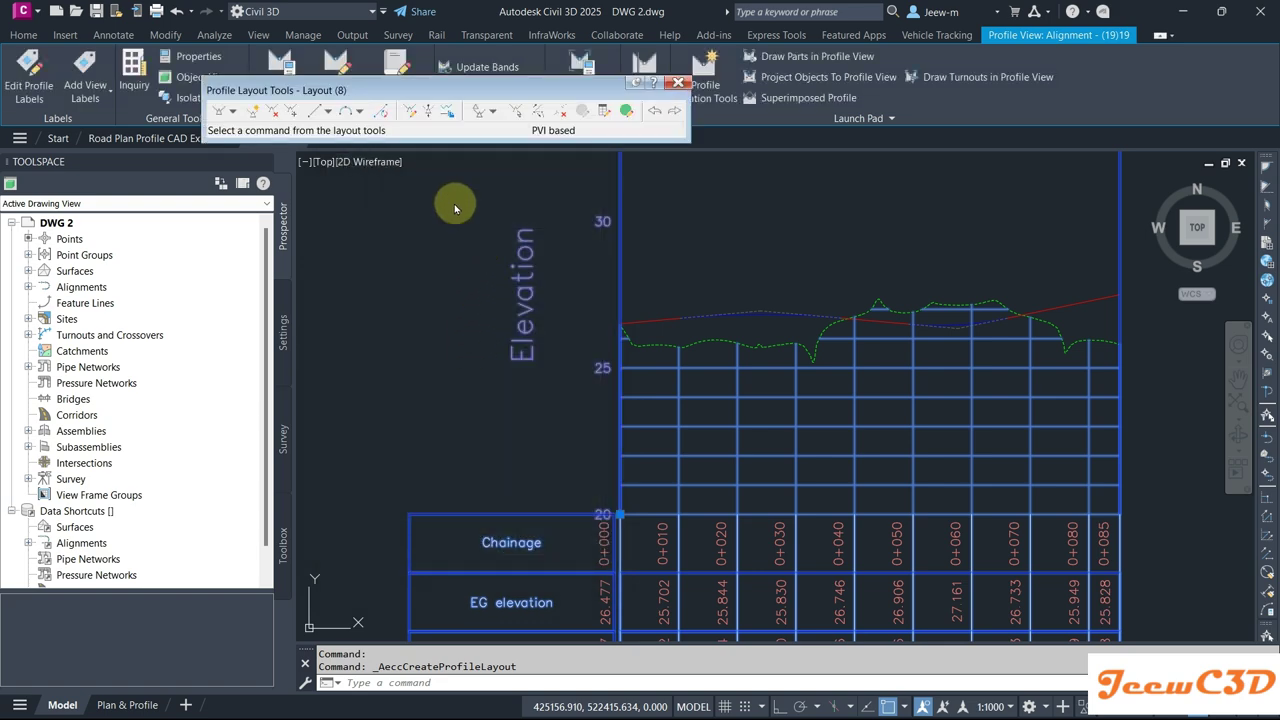
# Step: Turn off the Intersection and Midpoint object snaps so only Endpoint remains active
pyautogui.click(907, 710)
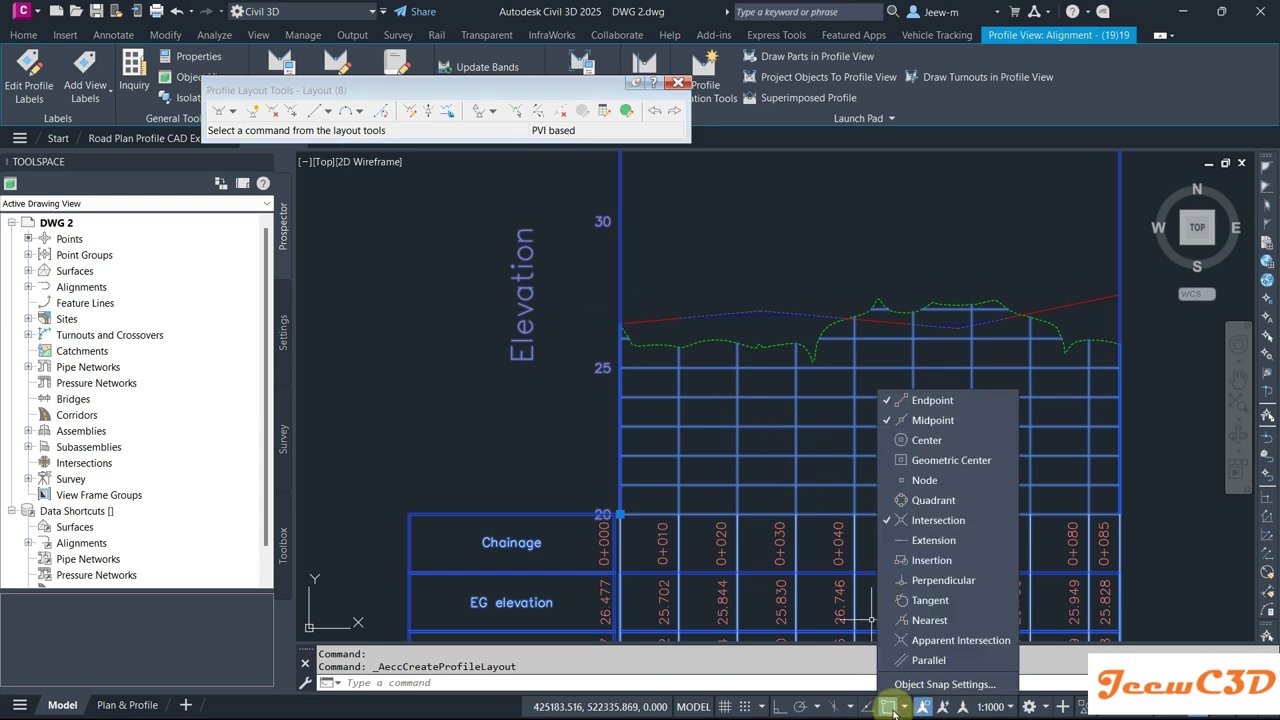
pyautogui.click(938, 520)
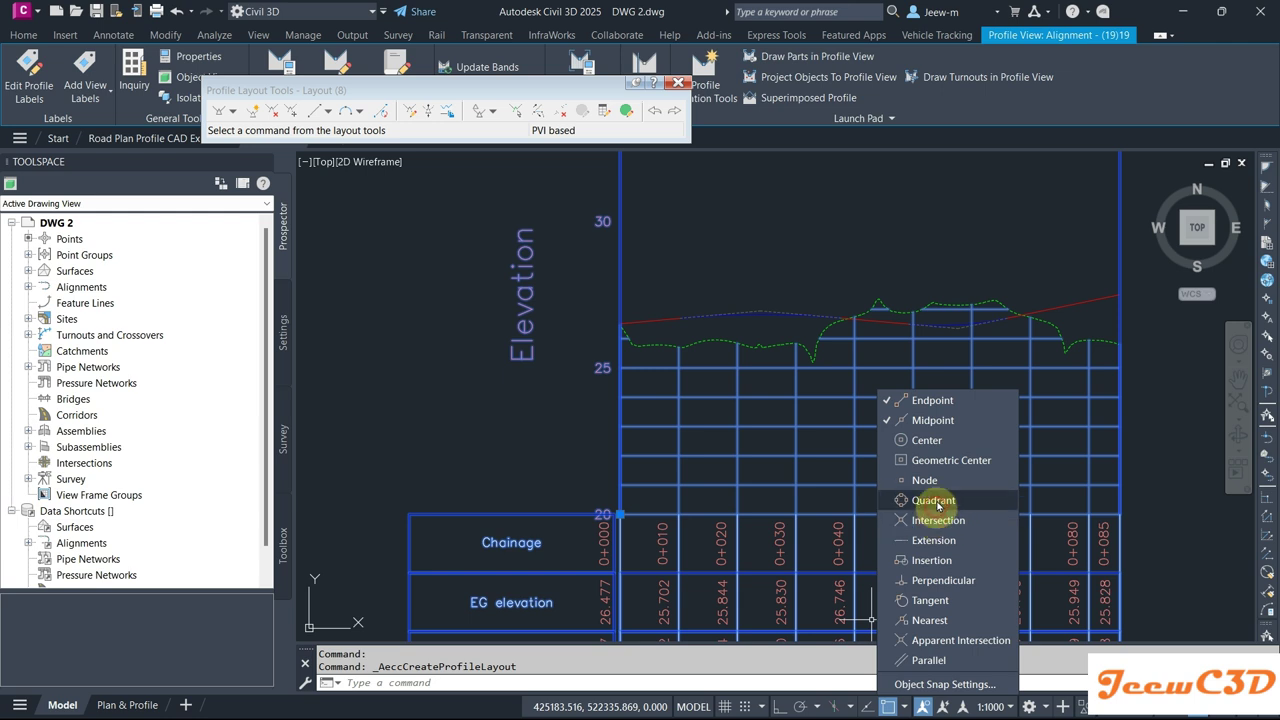
pyautogui.click(940, 420)
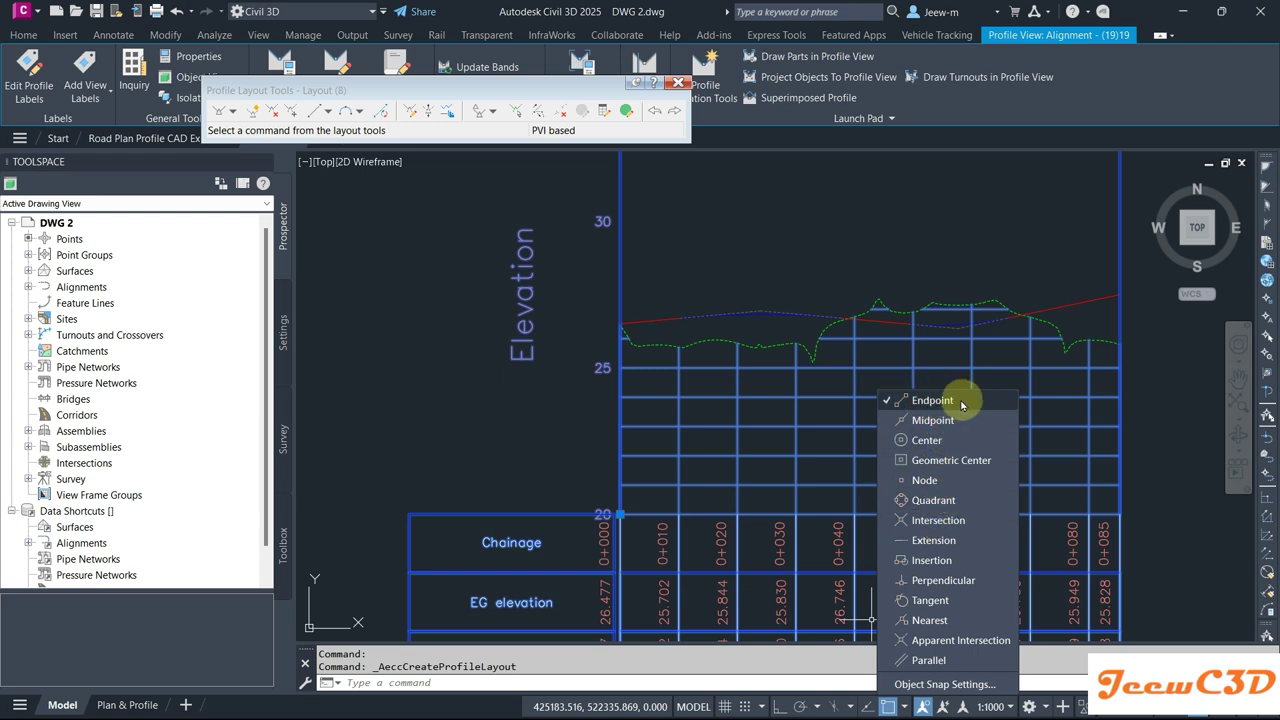
pyautogui.click(425, 358)
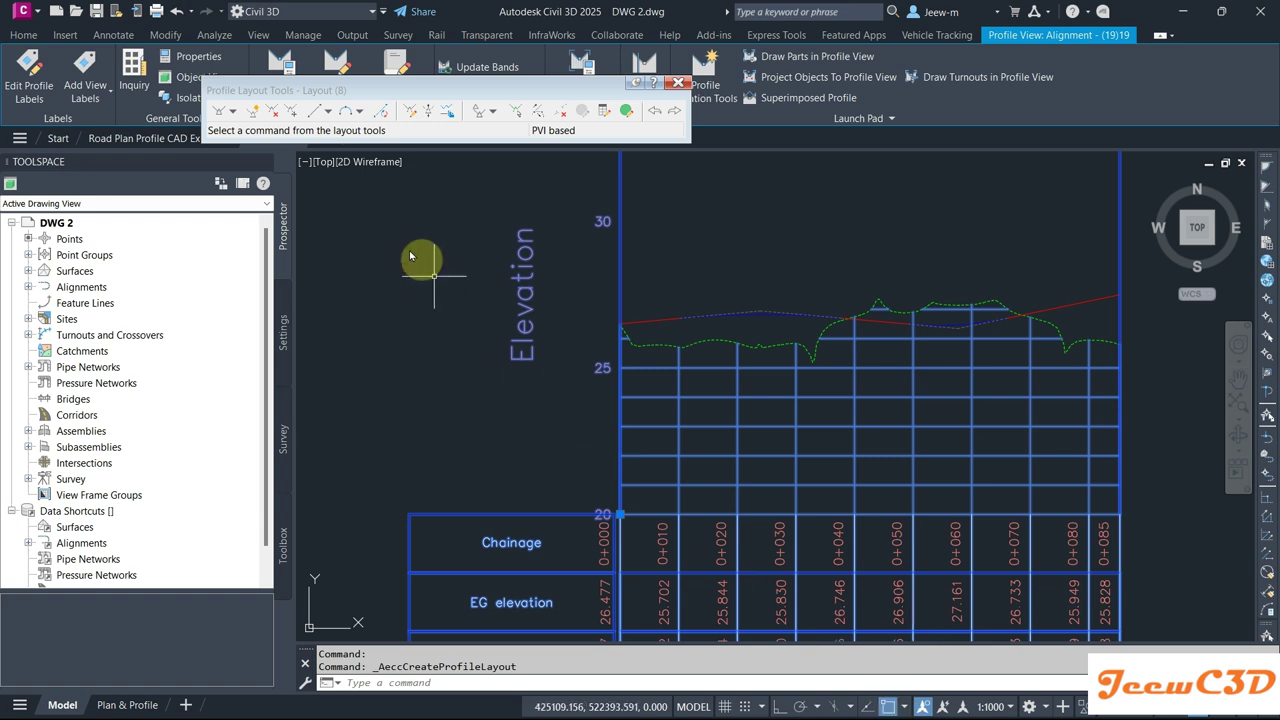
# Step: Draw the first profile tangent from the start of the pasted profile line to the crest point where the dashed tangents meet
pyautogui.click(232, 112)
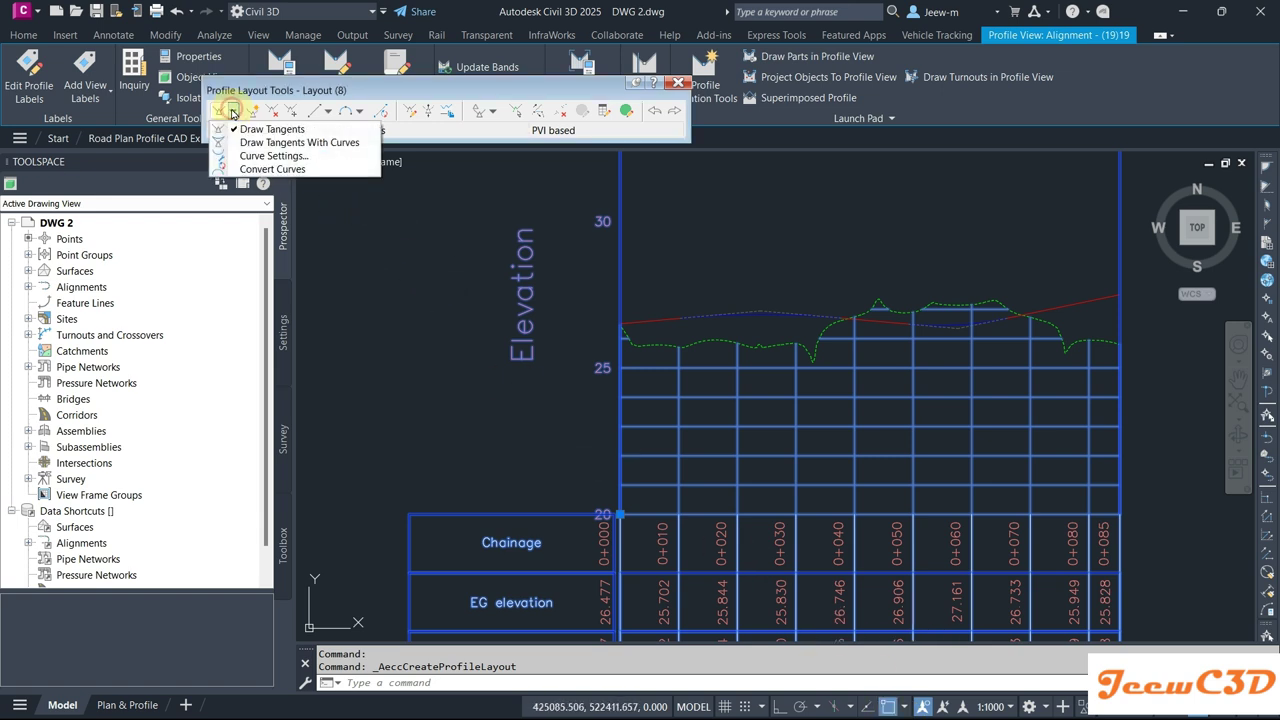
pyautogui.click(281, 130)
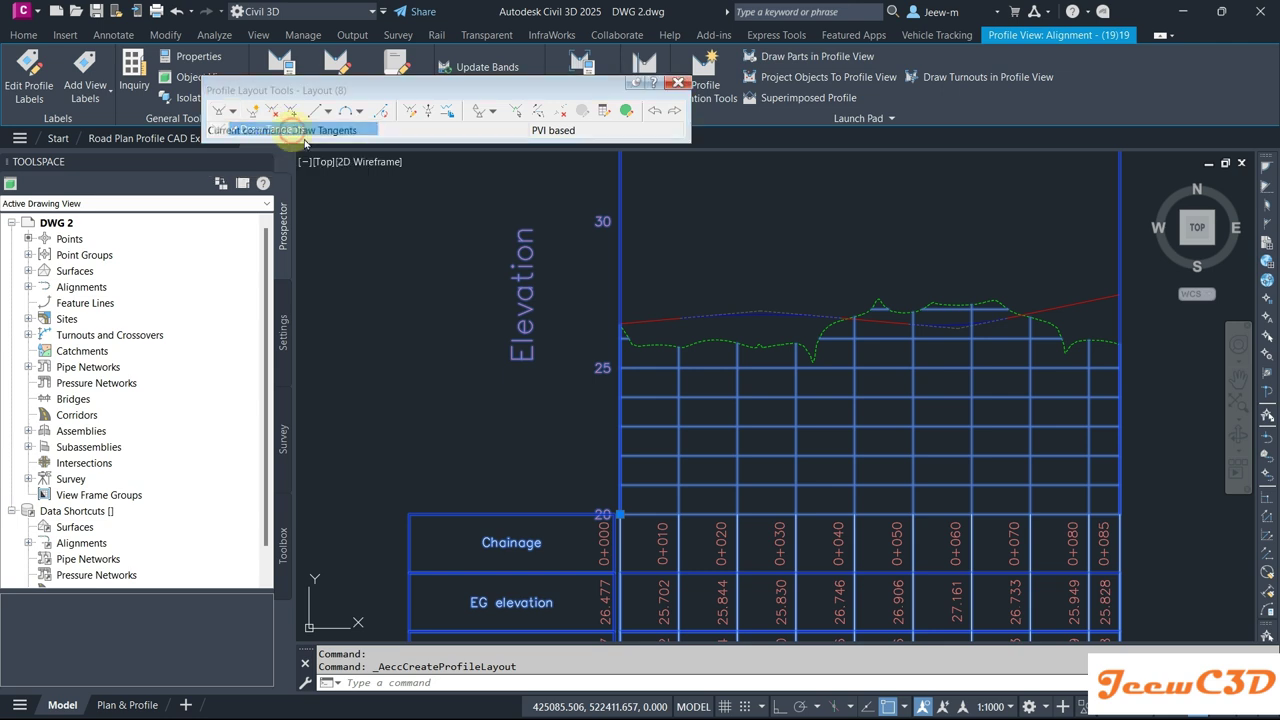
pyautogui.scroll(6, 623, 312)
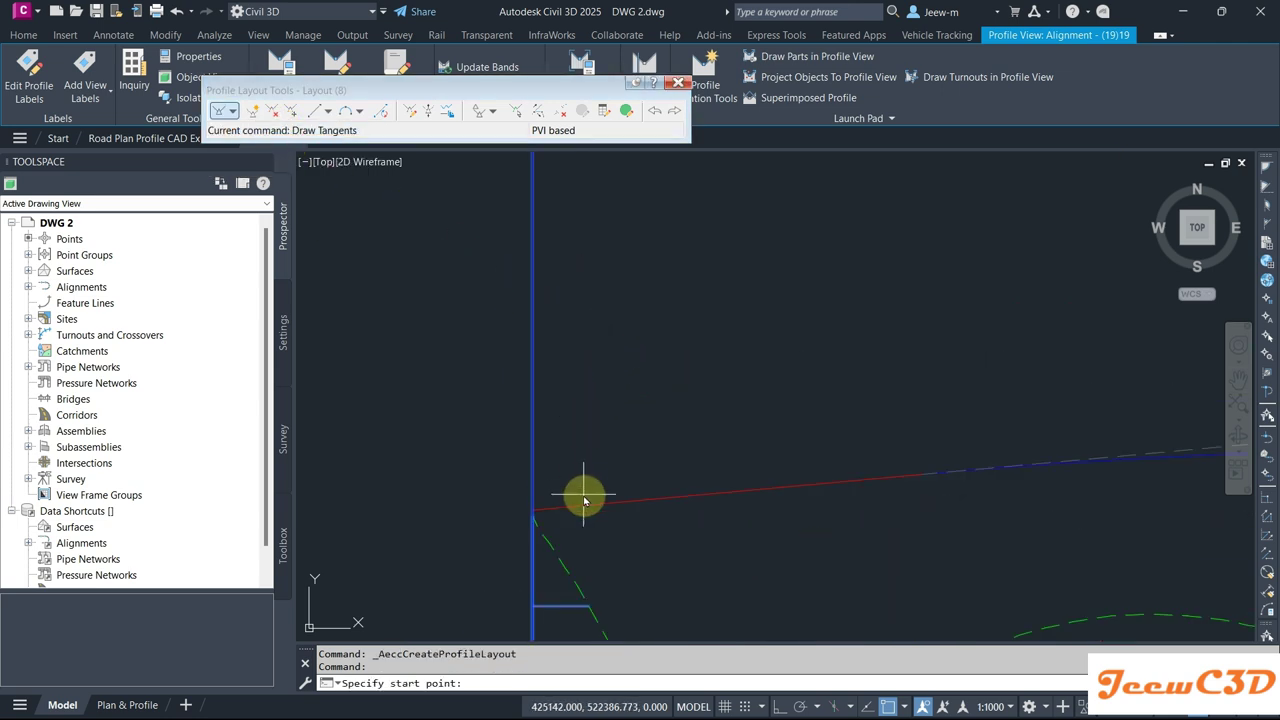
pyautogui.click(585, 508)
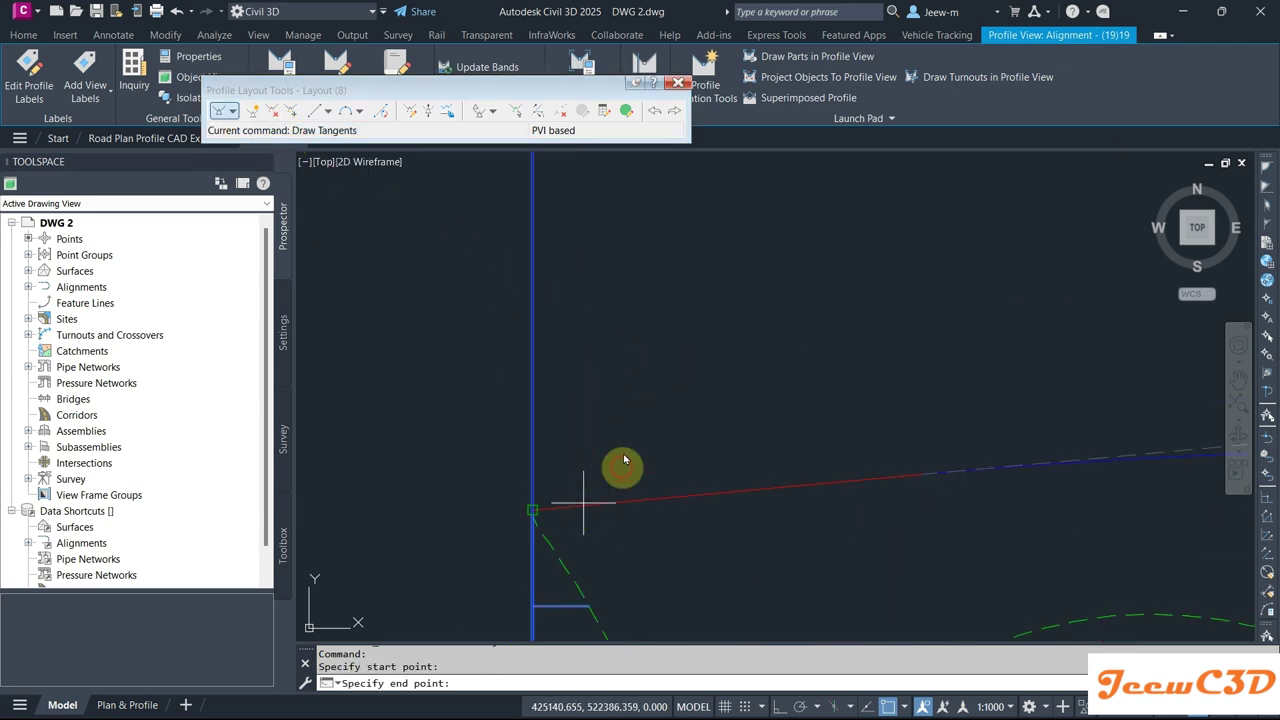
pyautogui.scroll(3, 720, 405)
pyautogui.moveTo(797, 385); pyautogui.dragTo(586, 363, button='middle')
pyautogui.scroll(3, 751, 391)
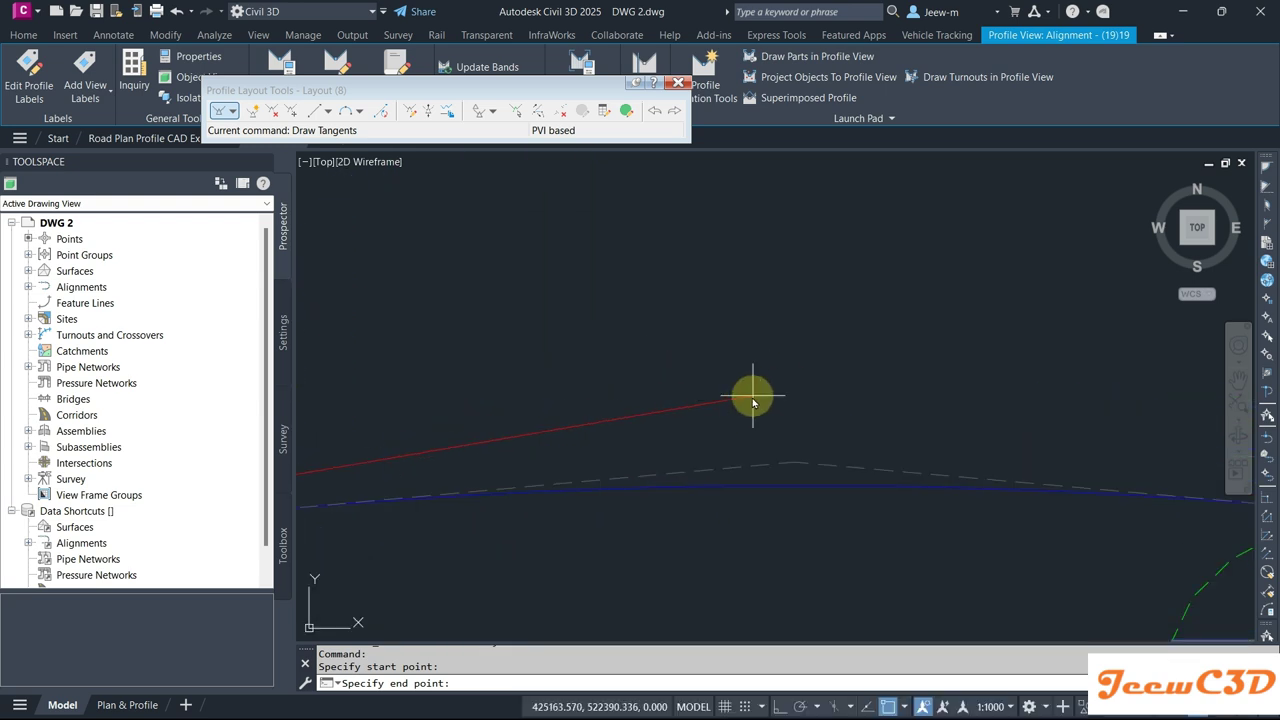
pyautogui.click(775, 475)
# Step: Continue the tangent to the sag point where the next pair of pasted dashed tangents meet
pyautogui.scroll(-3, 786, 449)
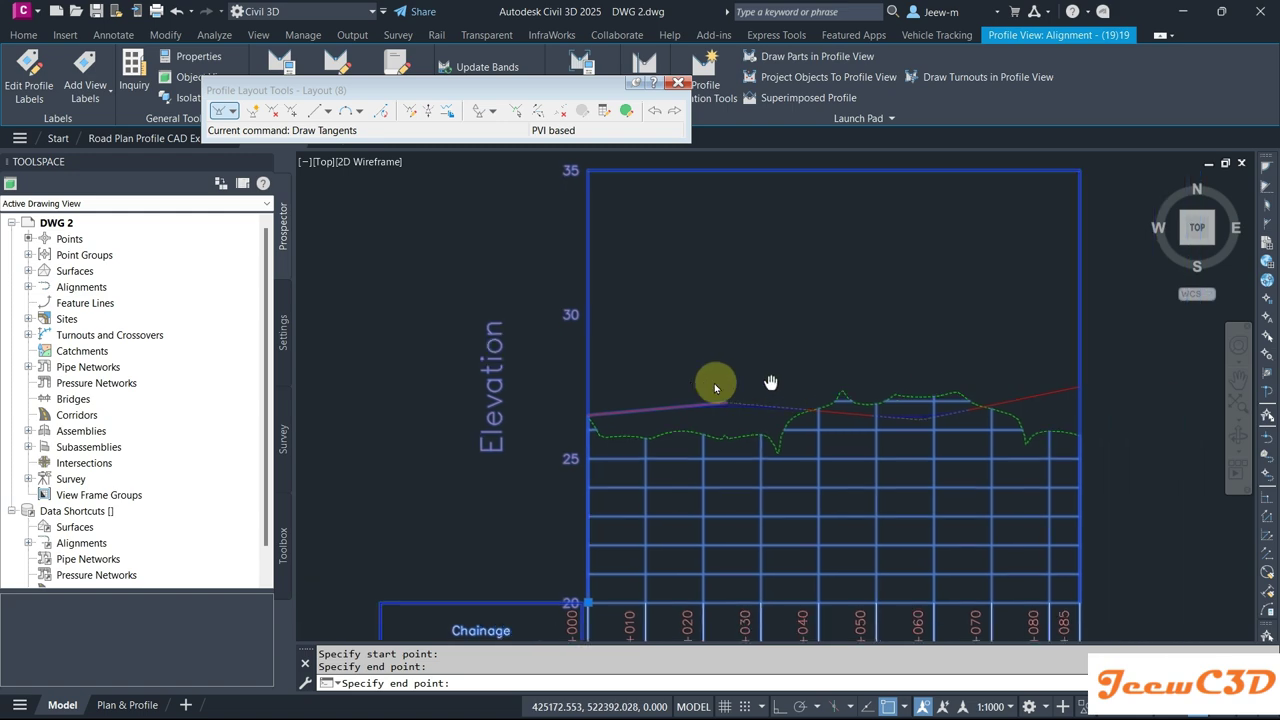
pyautogui.scroll(4, 877, 440)
pyautogui.scroll(4, 860, 415)
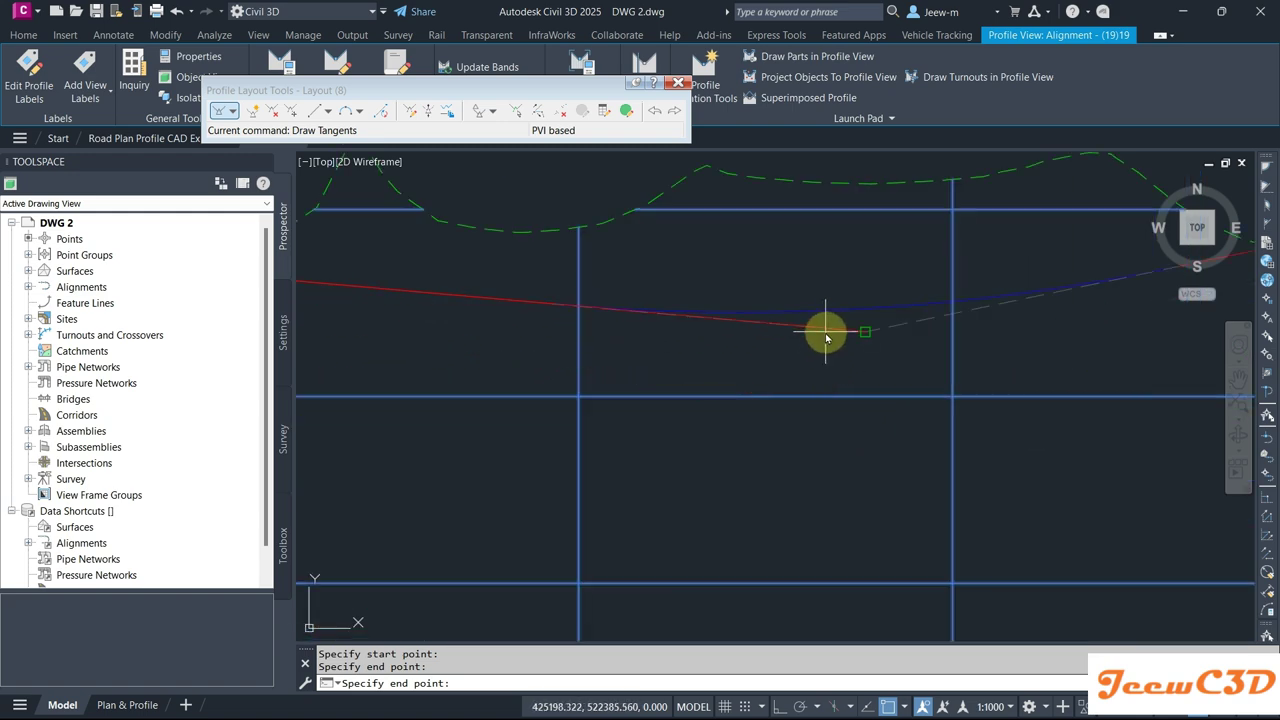
pyautogui.click(825, 337)
# Step: Try to place the last tangent's end point with a Nearest snap close to the end of the pasted profile line
pyautogui.scroll(-3, 814, 366)
pyautogui.scroll(4, 950, 320)
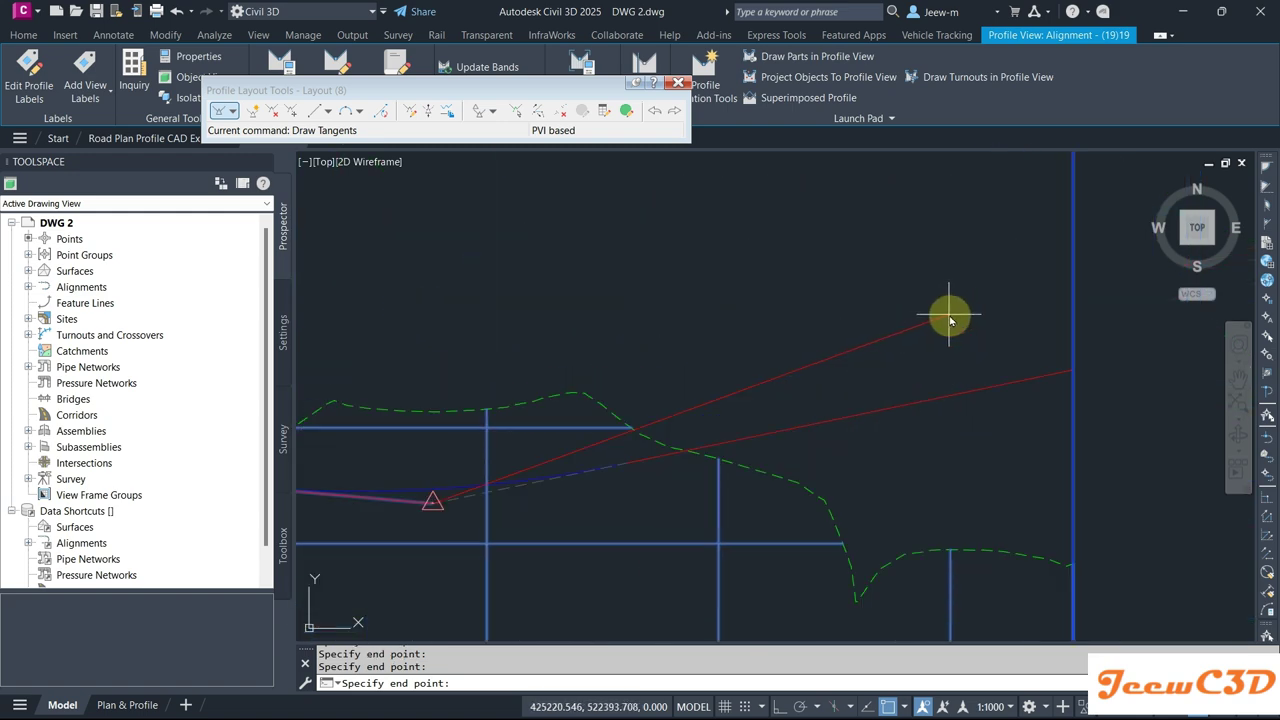
pyautogui.moveTo(950, 320); pyautogui.dragTo(823, 314, button='middle')
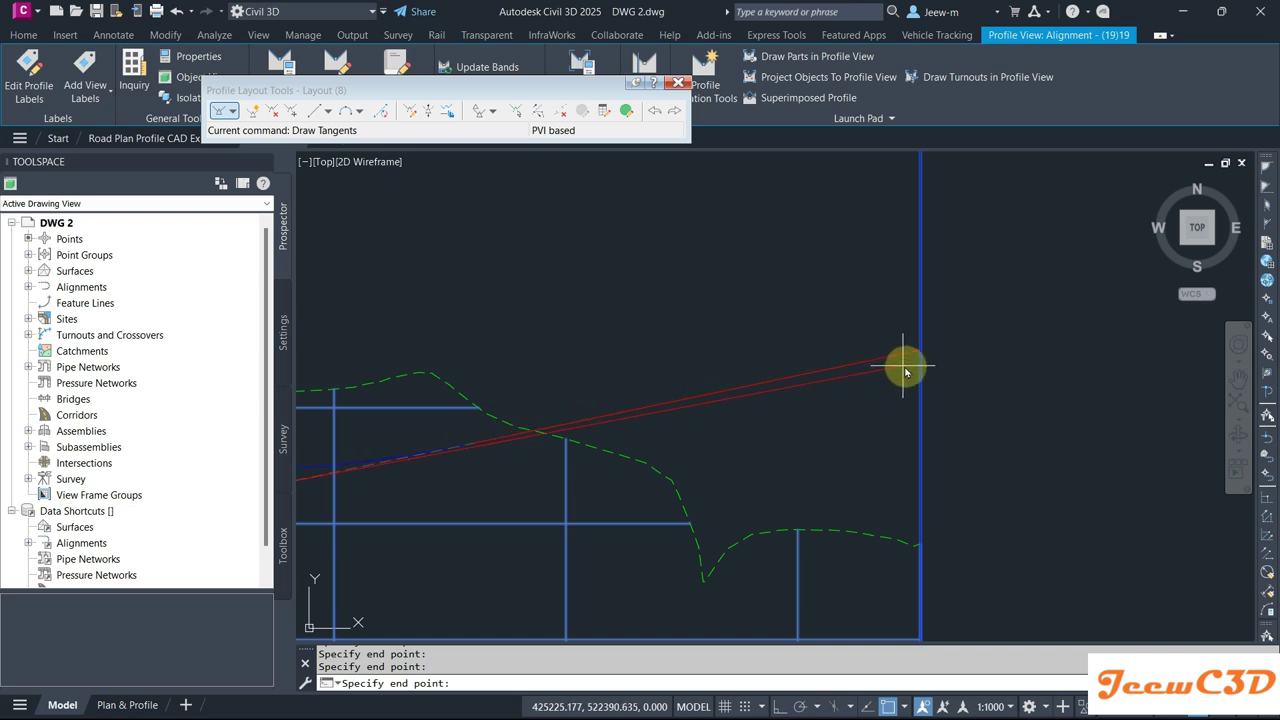
pyautogui.scroll(2, 905, 372)
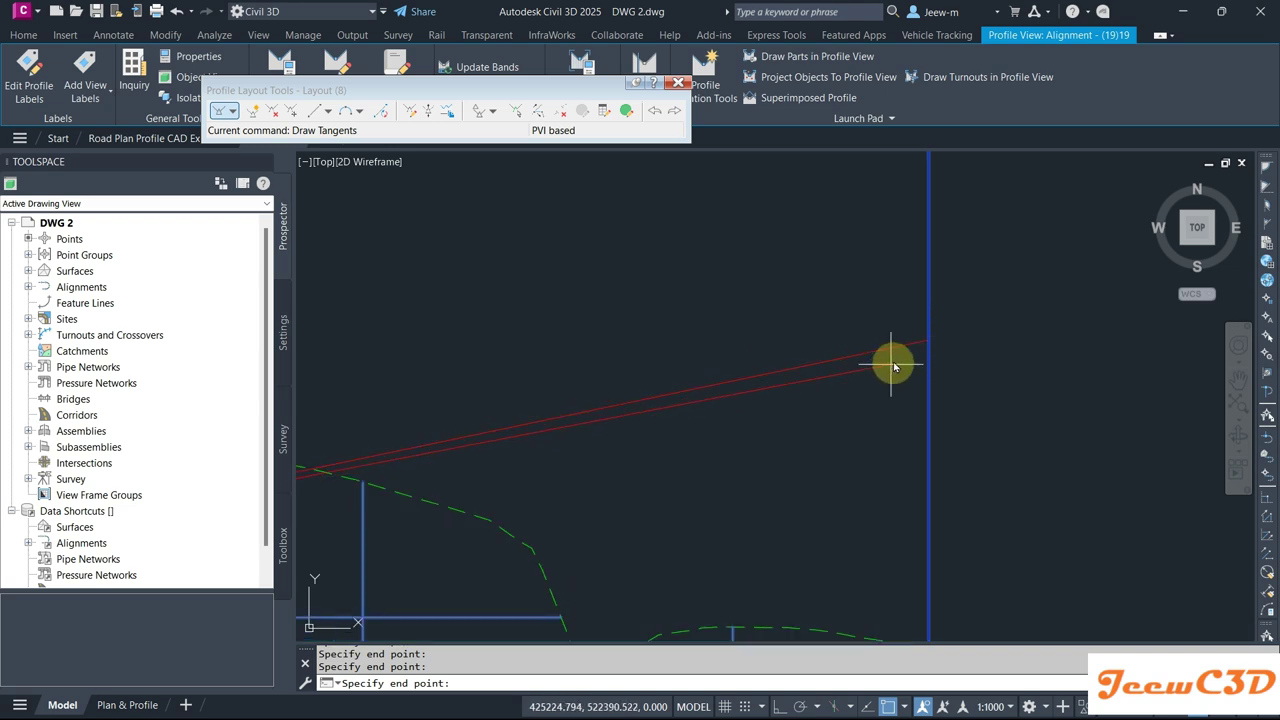
pyautogui.click(903, 349)
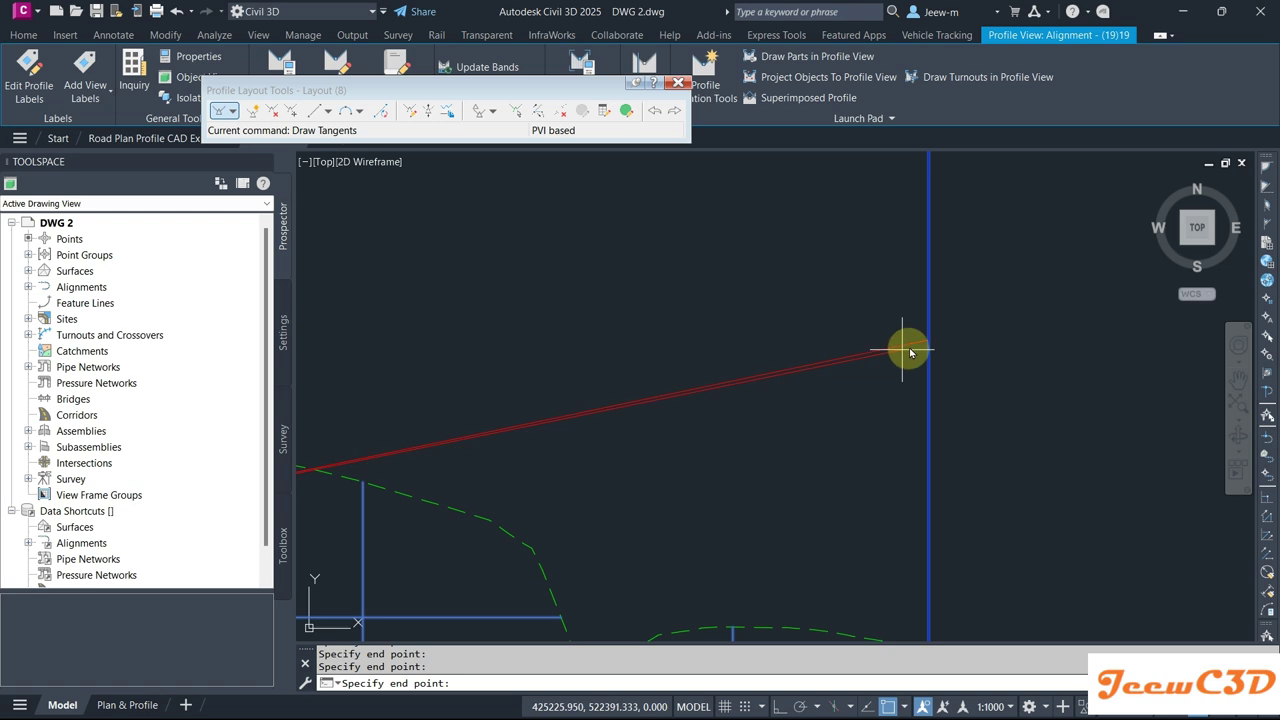
pyautogui.moveTo(930, 345); pyautogui.dragTo(944, 336, button='middle')
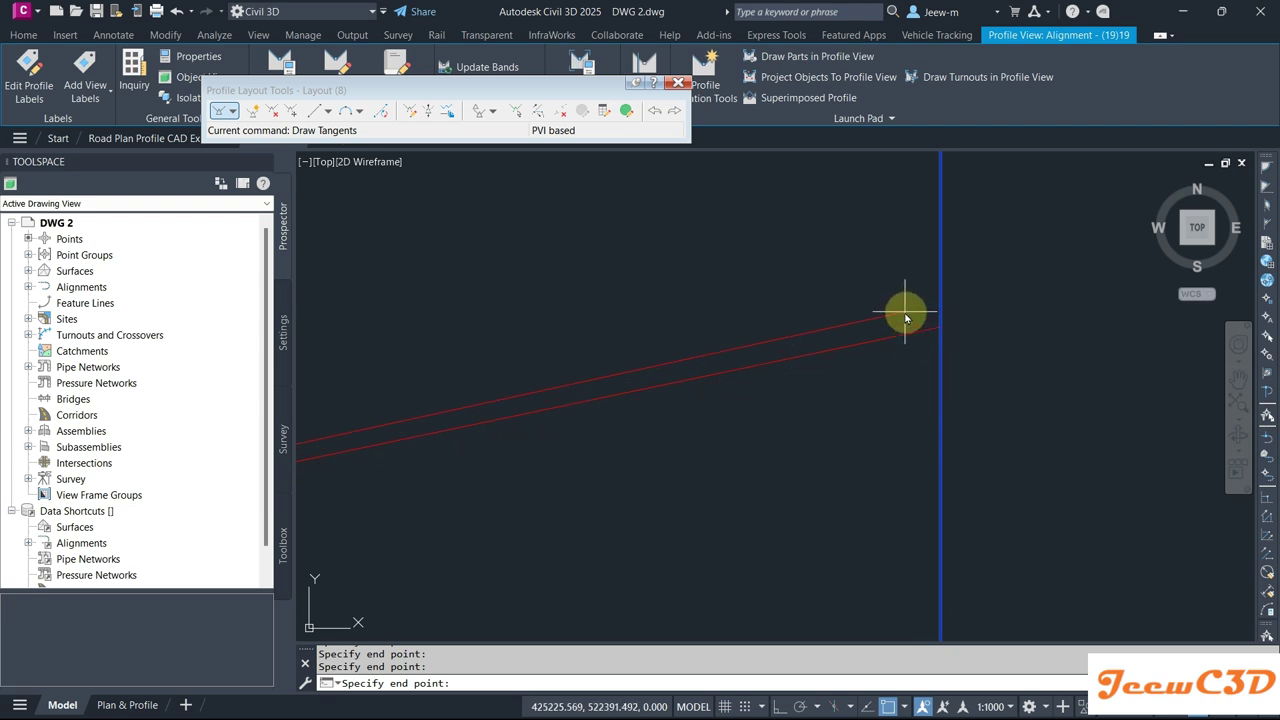
pyautogui.moveTo(875, 352); pyautogui.dragTo(887, 349, button='middle')
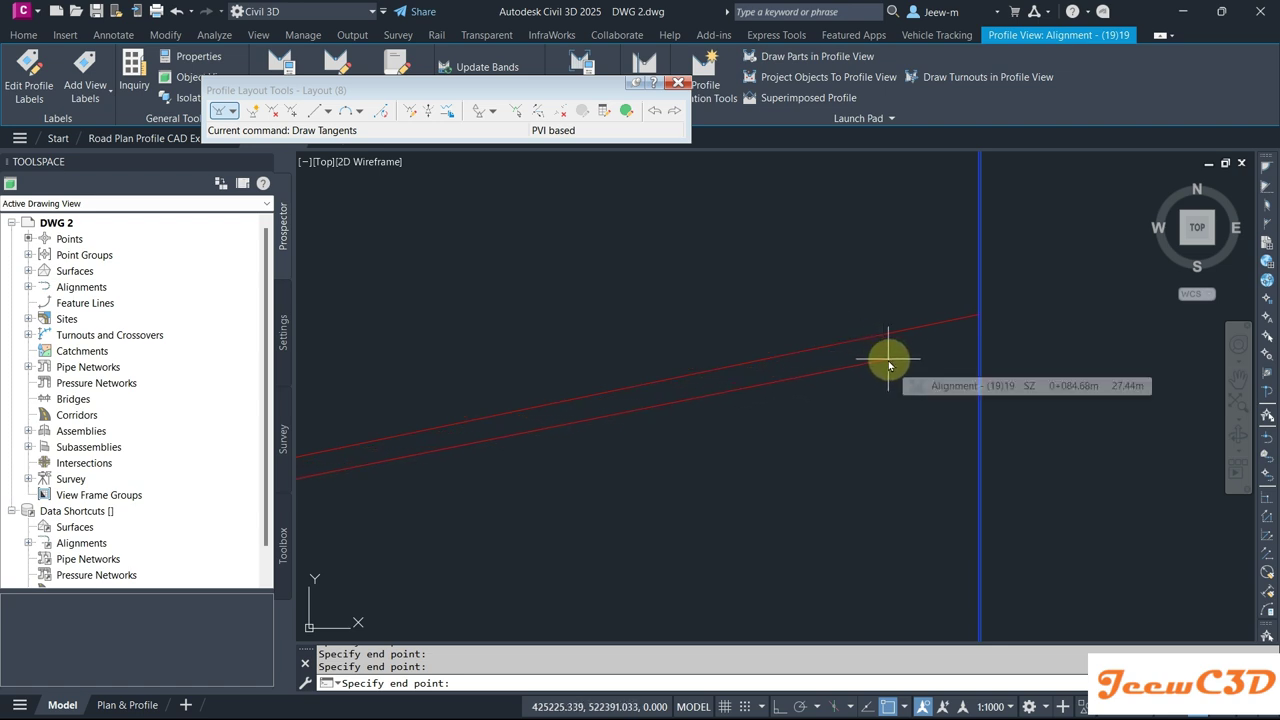
pyautogui.keyDown('shift'); pyautogui.rightClick(888, 363); pyautogui.keyUp('shift')
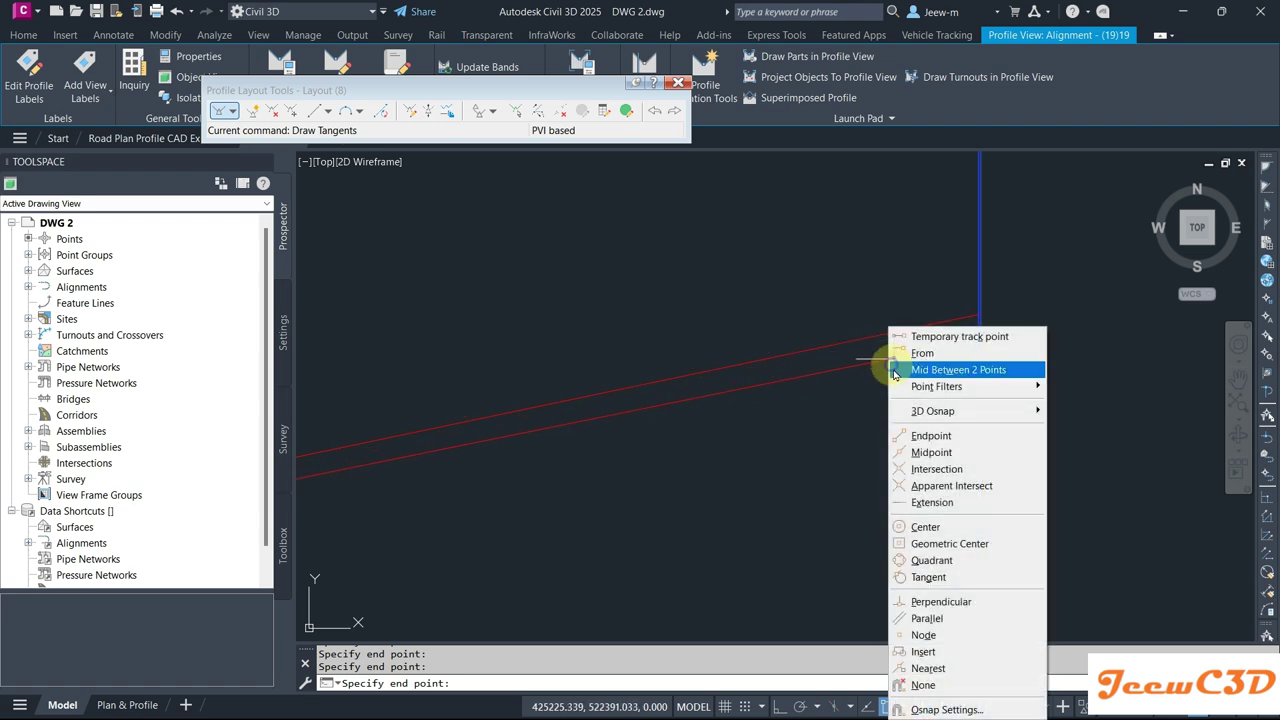
pyautogui.click(928, 668)
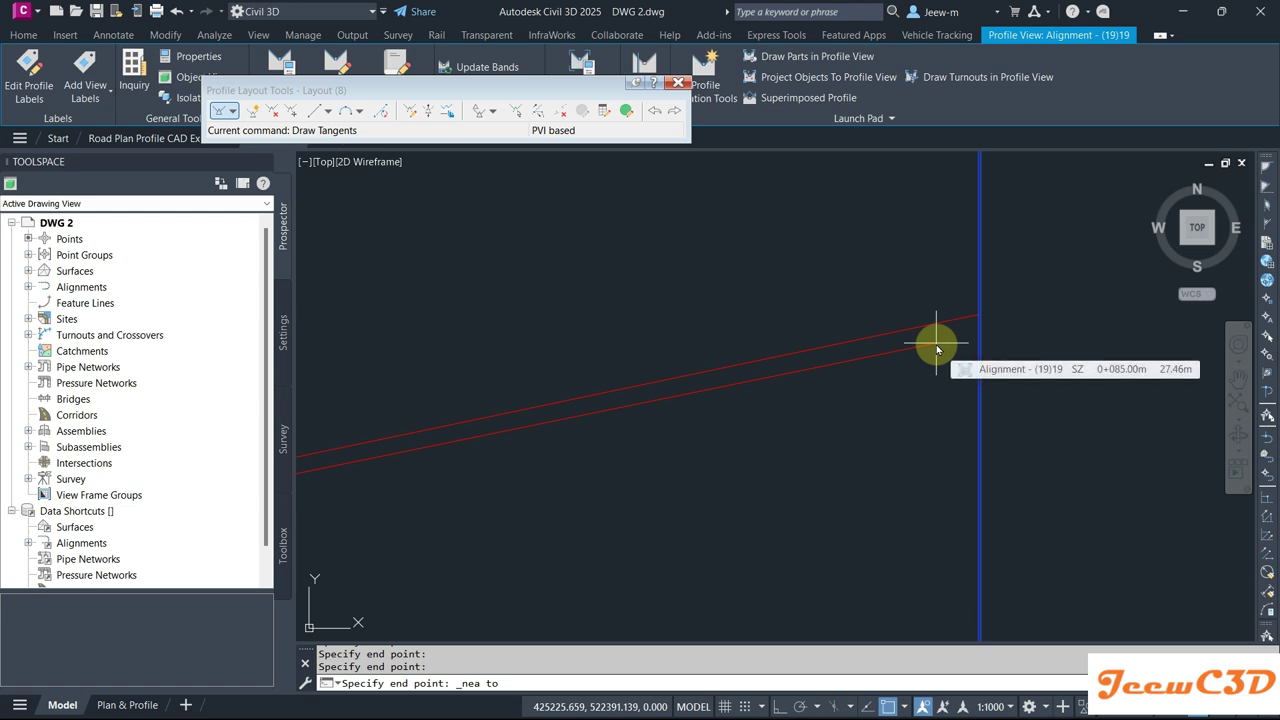
pyautogui.keyDown('shift'); pyautogui.rightClick(936, 344); pyautogui.keyUp('shift')
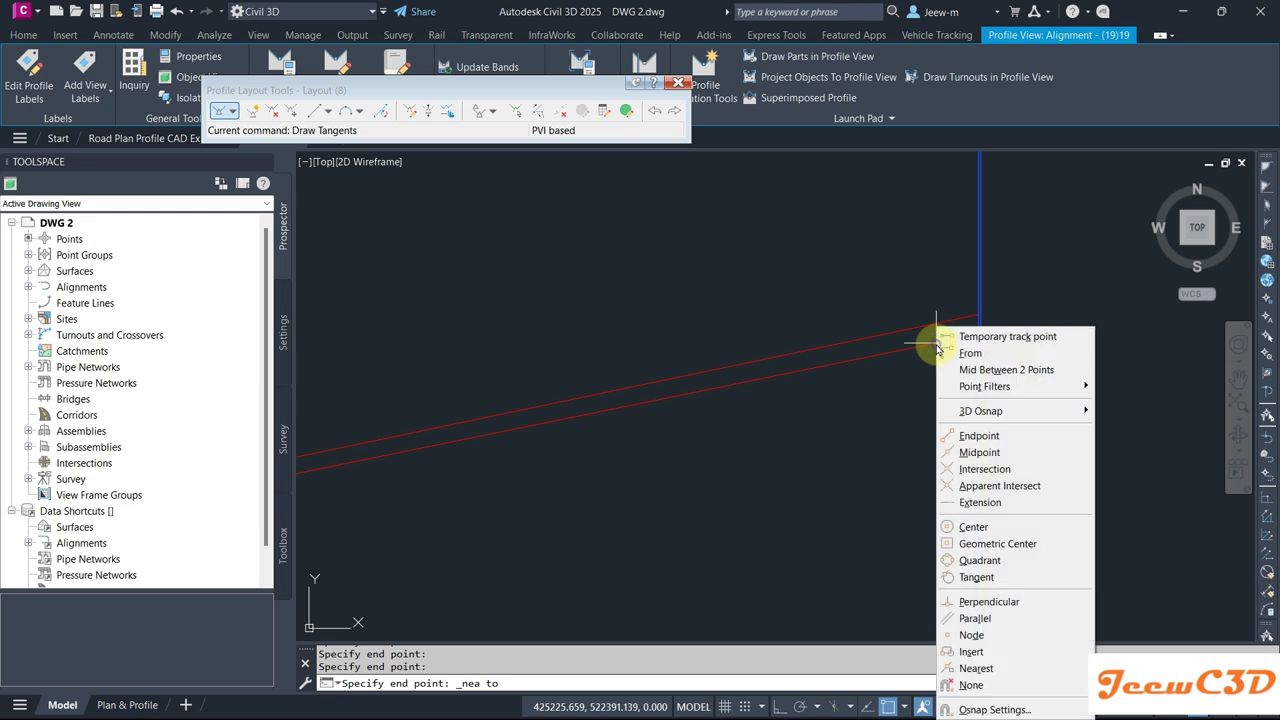
pyautogui.click(988, 669)
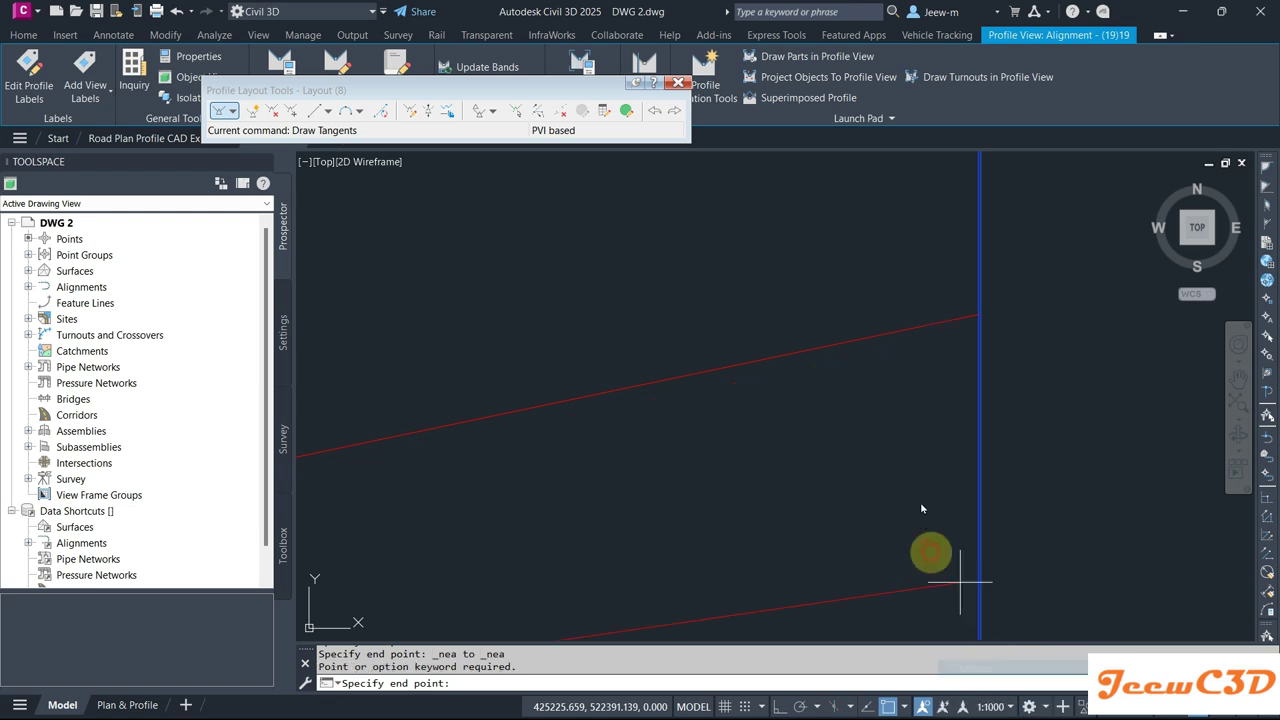
# Step: End the last tangent with a Nearest snap on the pasted line at about station 0+085.21 m, elevation 27.50 m, and finish the layout
pyautogui.keyDown('shift'); pyautogui.rightClick(934, 325); pyautogui.keyUp('shift')
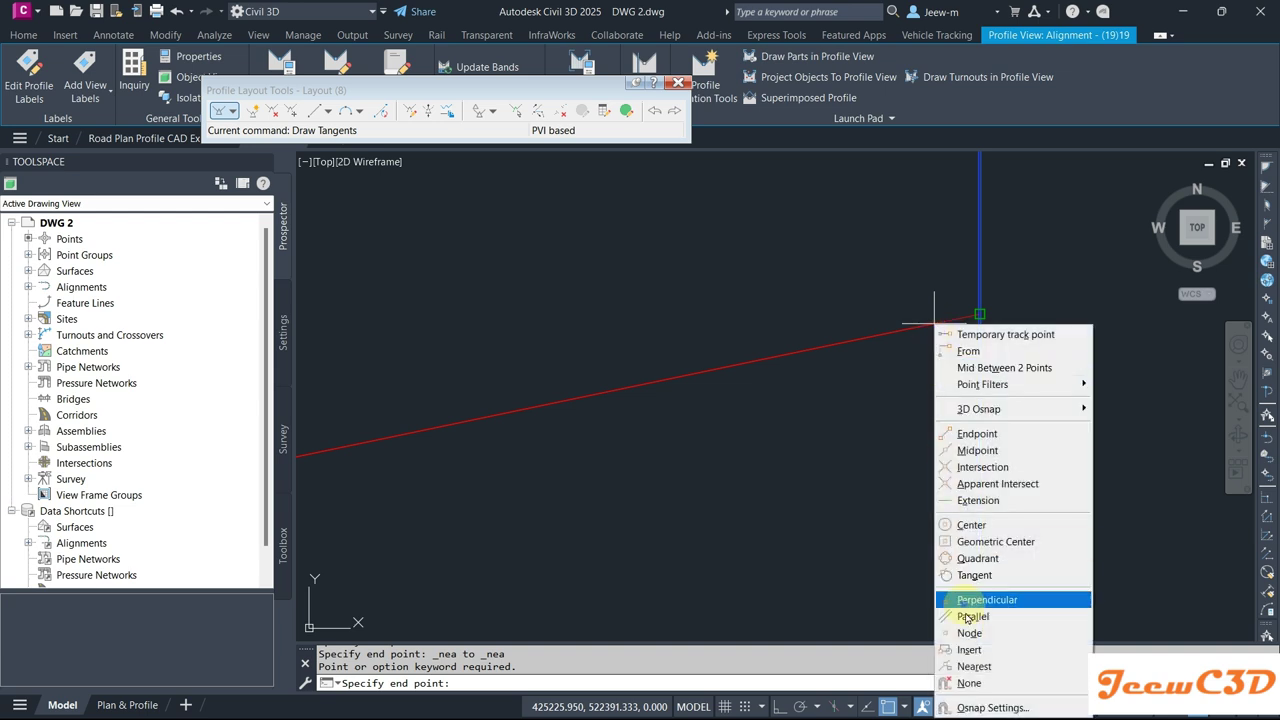
pyautogui.click(972, 666)
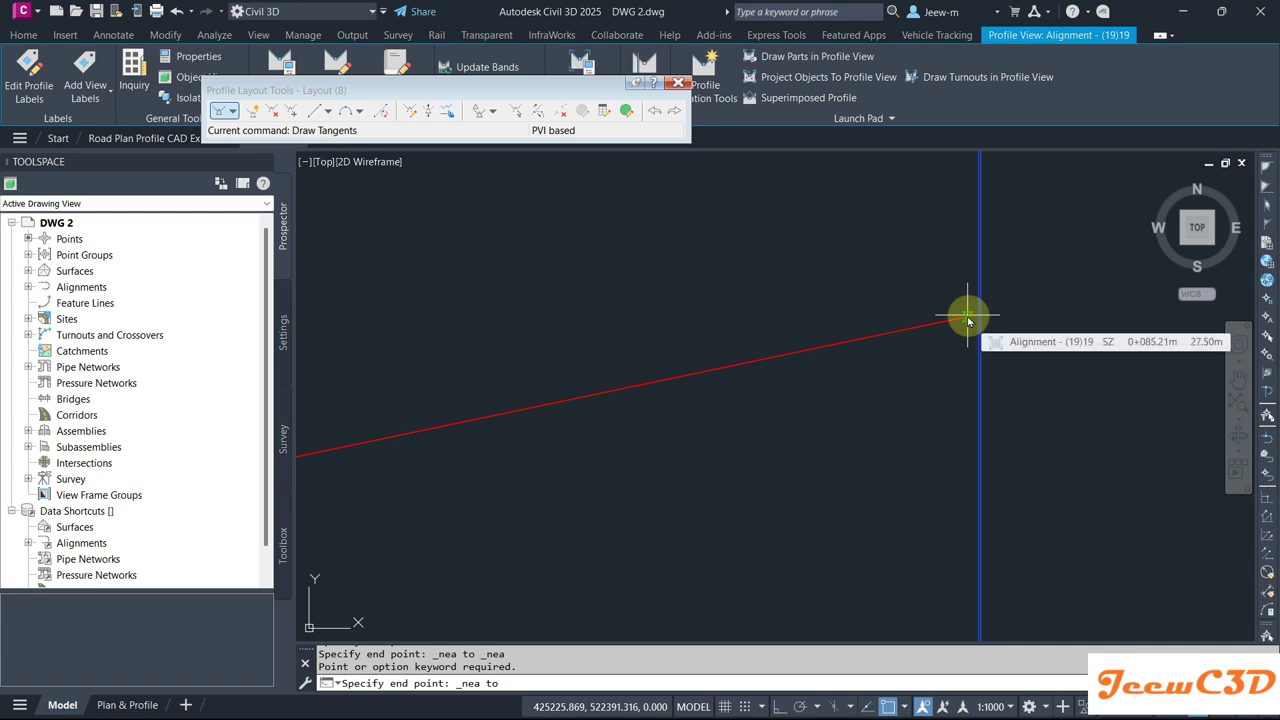
pyautogui.click(967, 319)
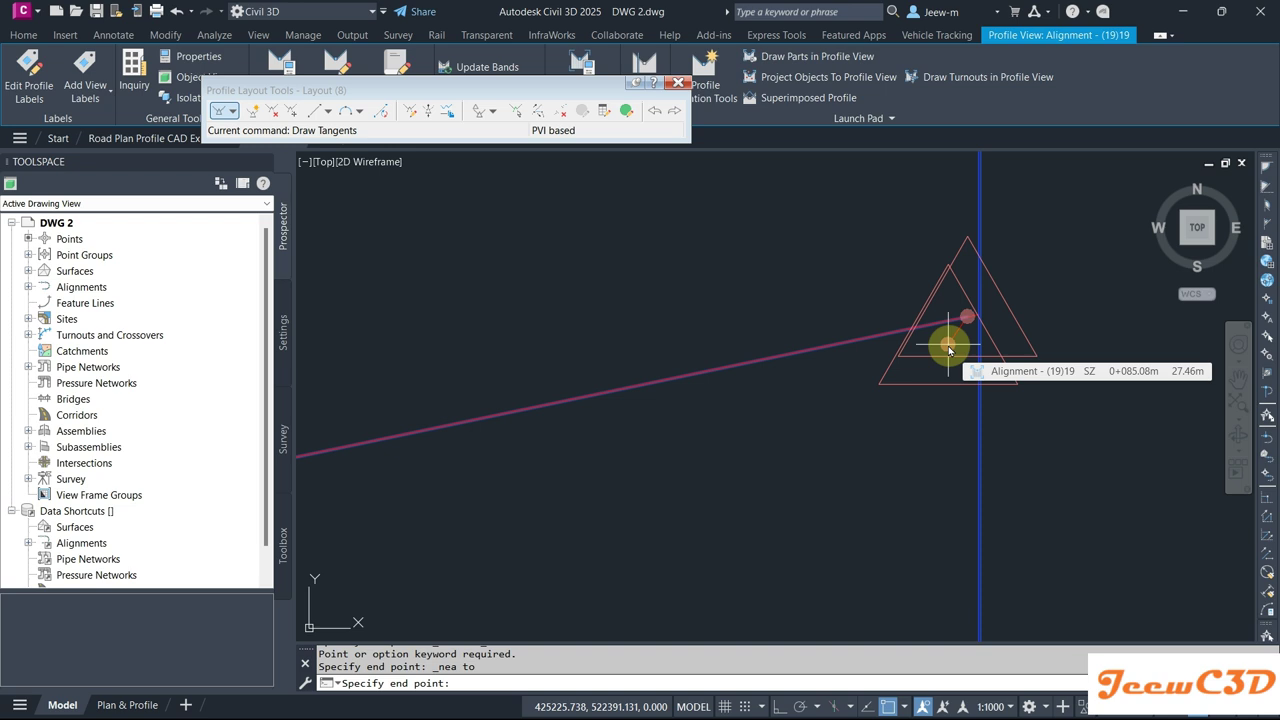
pyautogui.press('Return')
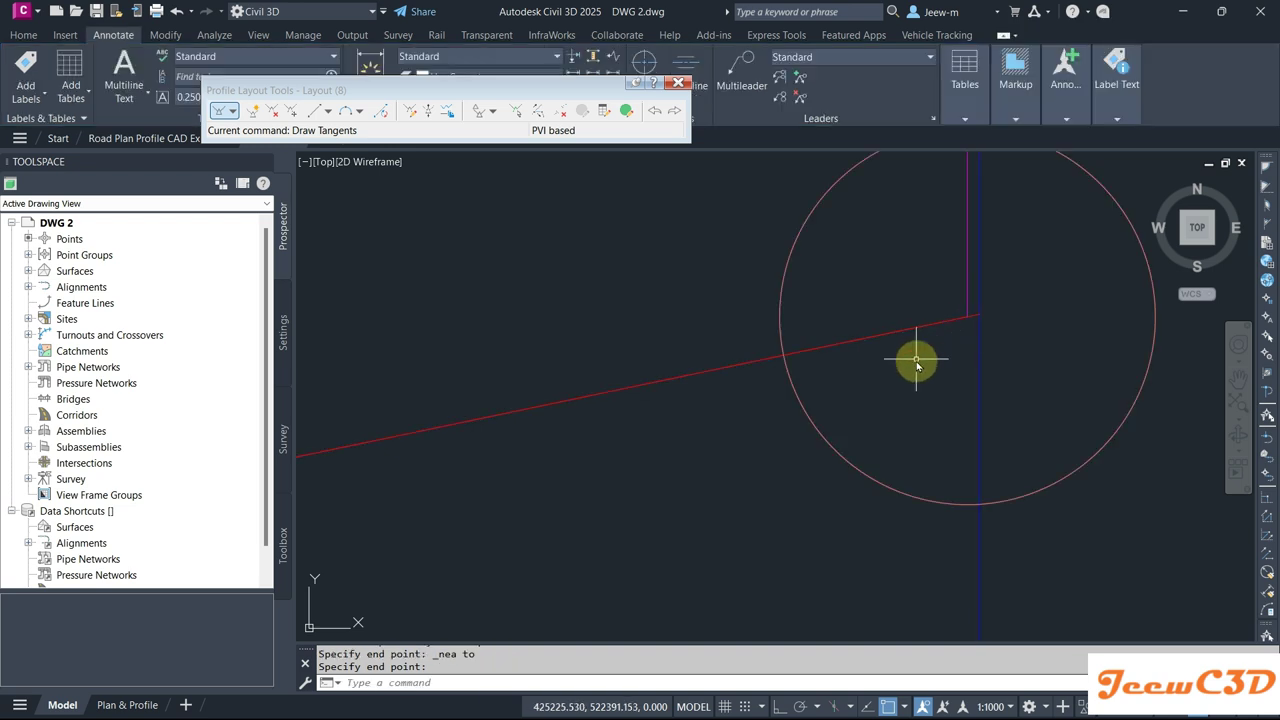
# Step: Add a free parabolic vertical curve between the first two tangents, using Passthrough with a point on the pasted crest curve
pyautogui.scroll(-8, 916, 362)
pyautogui.scroll(6, 628, 398)
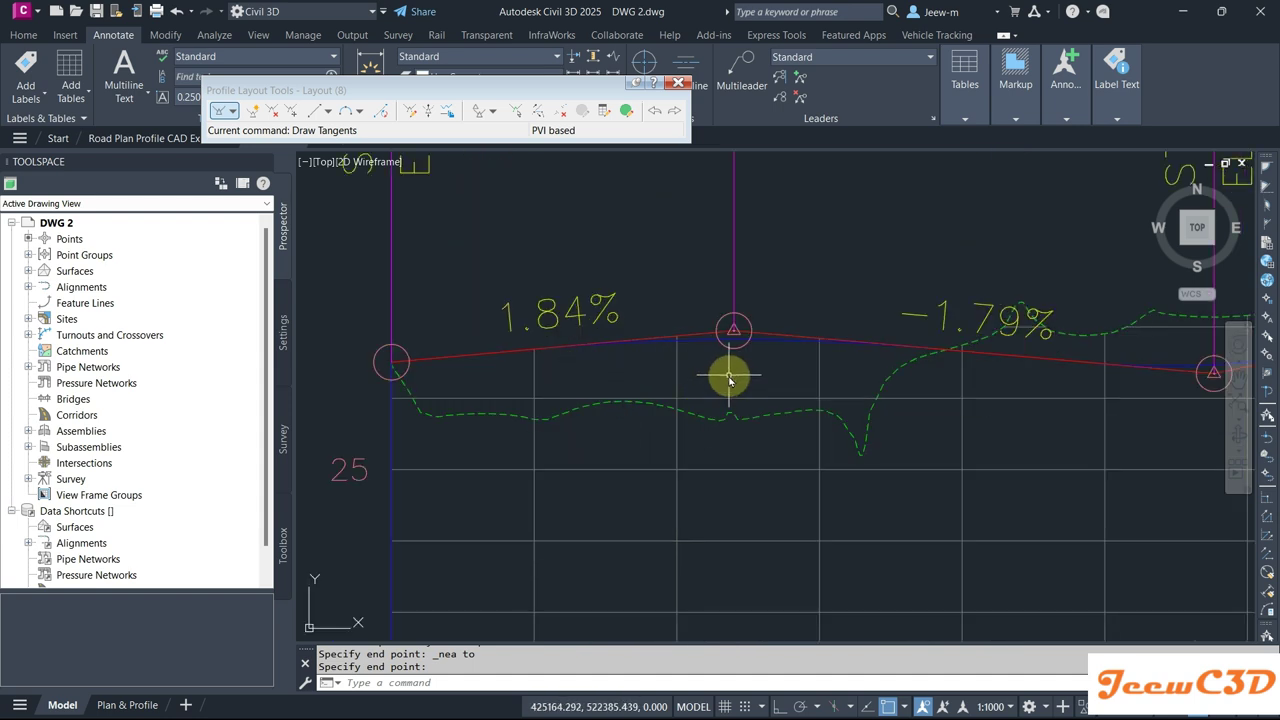
pyautogui.click(361, 112)
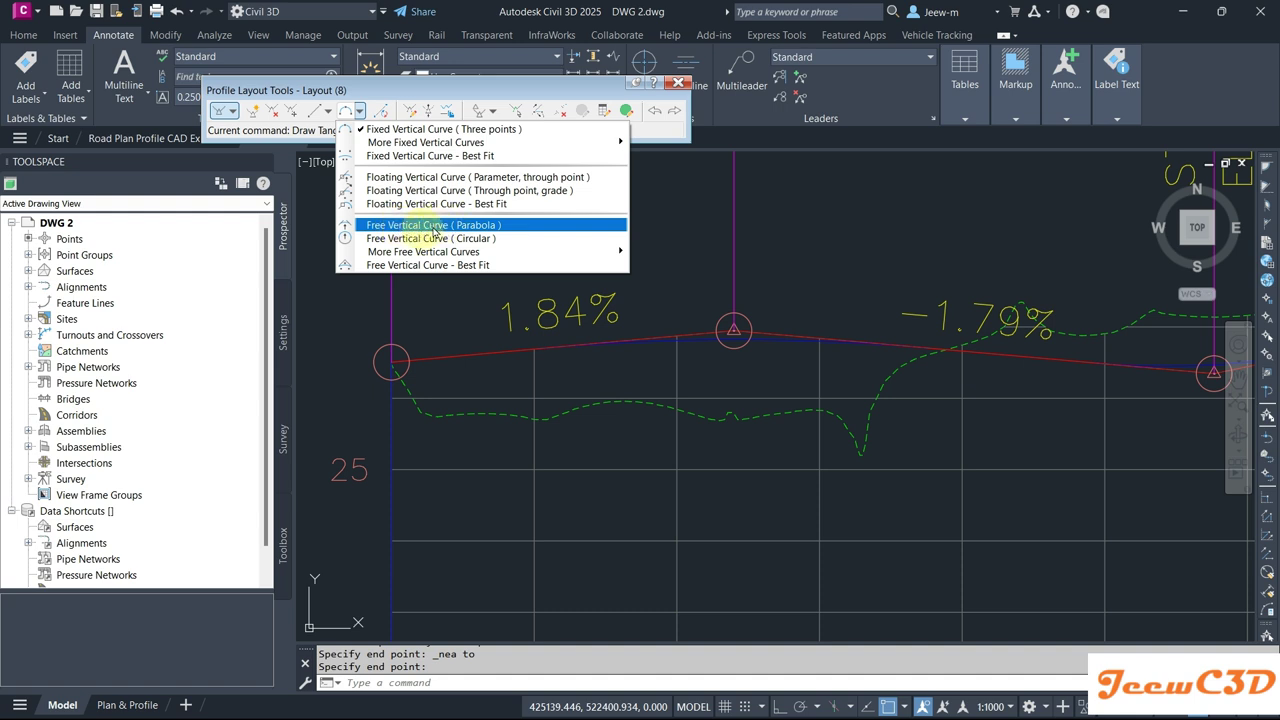
pyautogui.moveTo(452, 254)
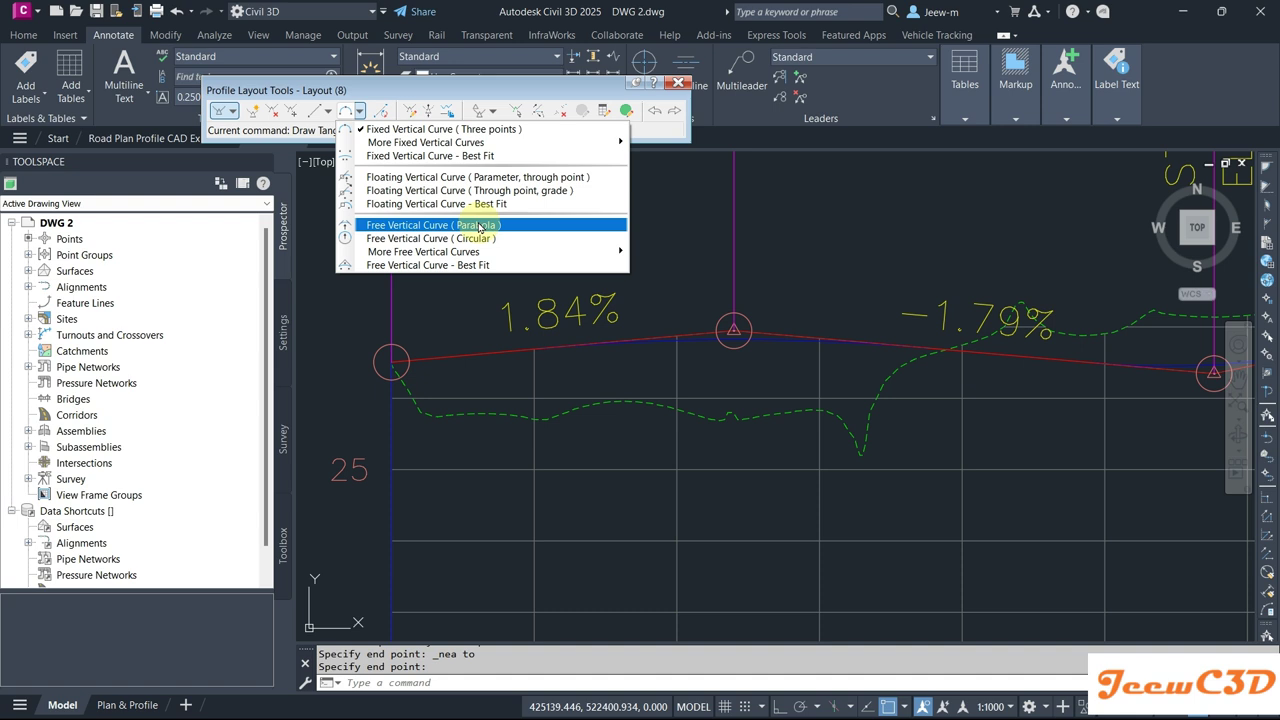
pyautogui.click(479, 226)
pyautogui.scroll(2, 703, 304)
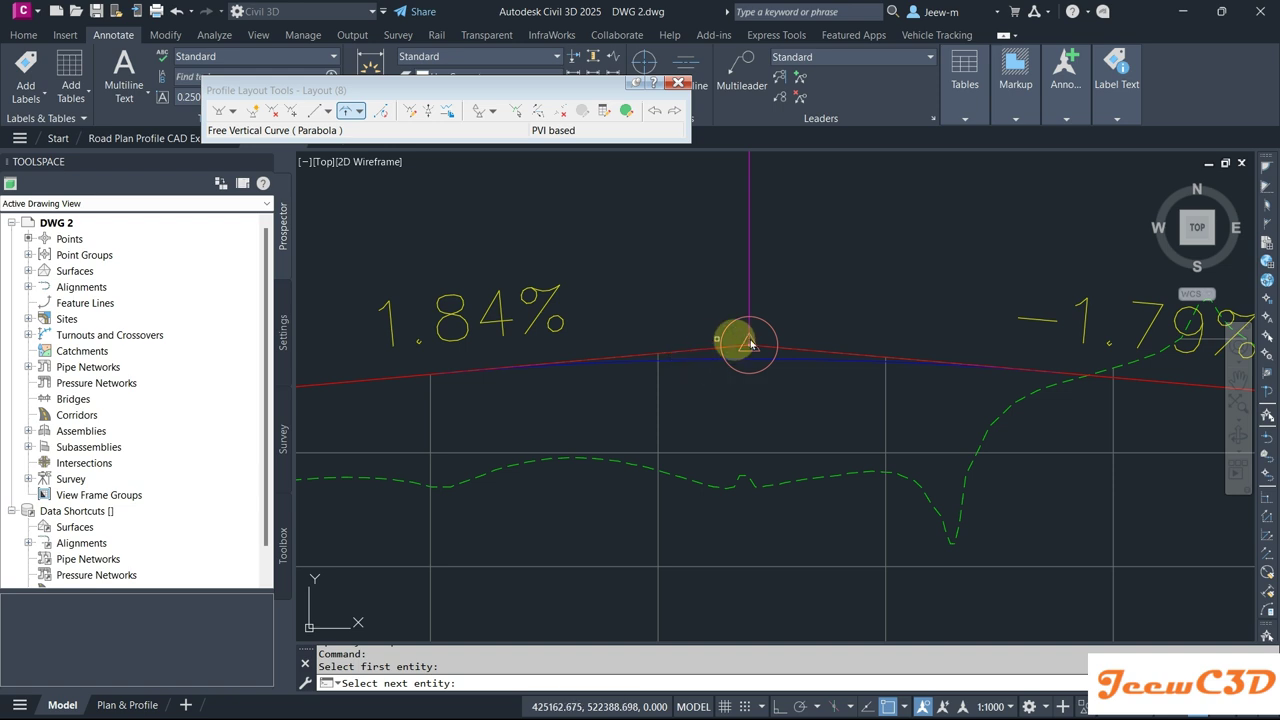
pyautogui.click(814, 352)
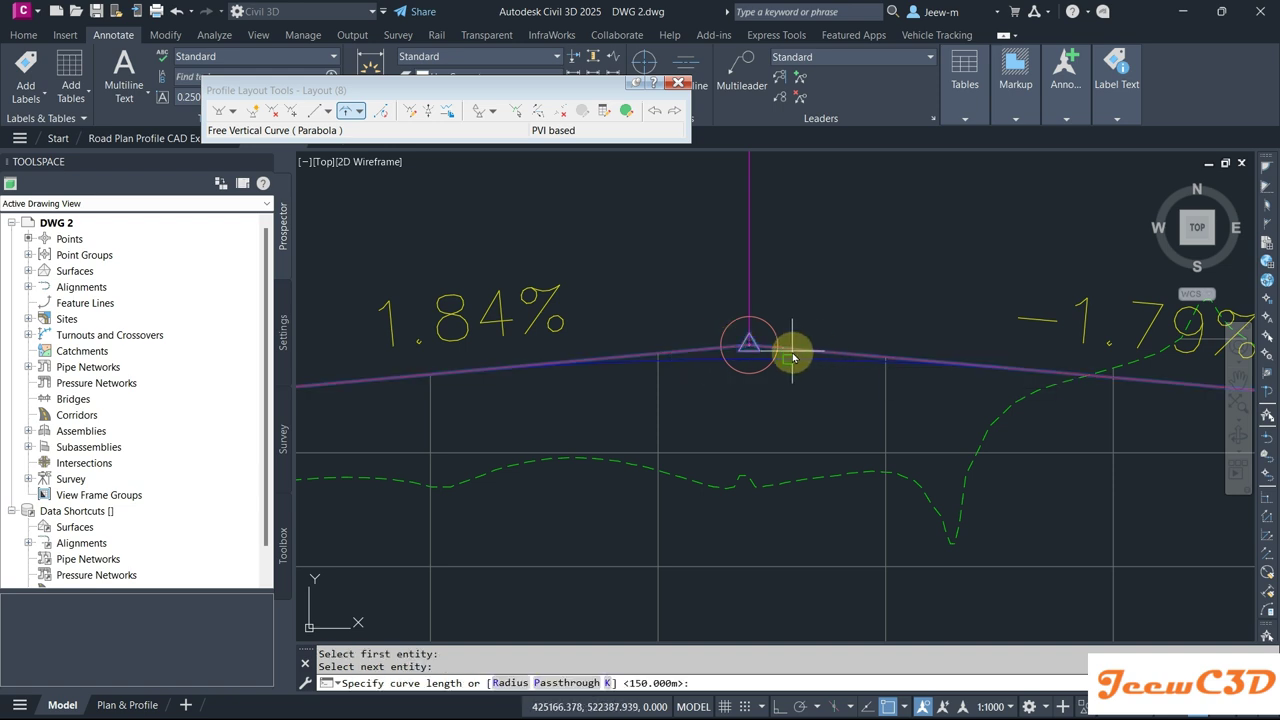
pyautogui.click(566, 686)
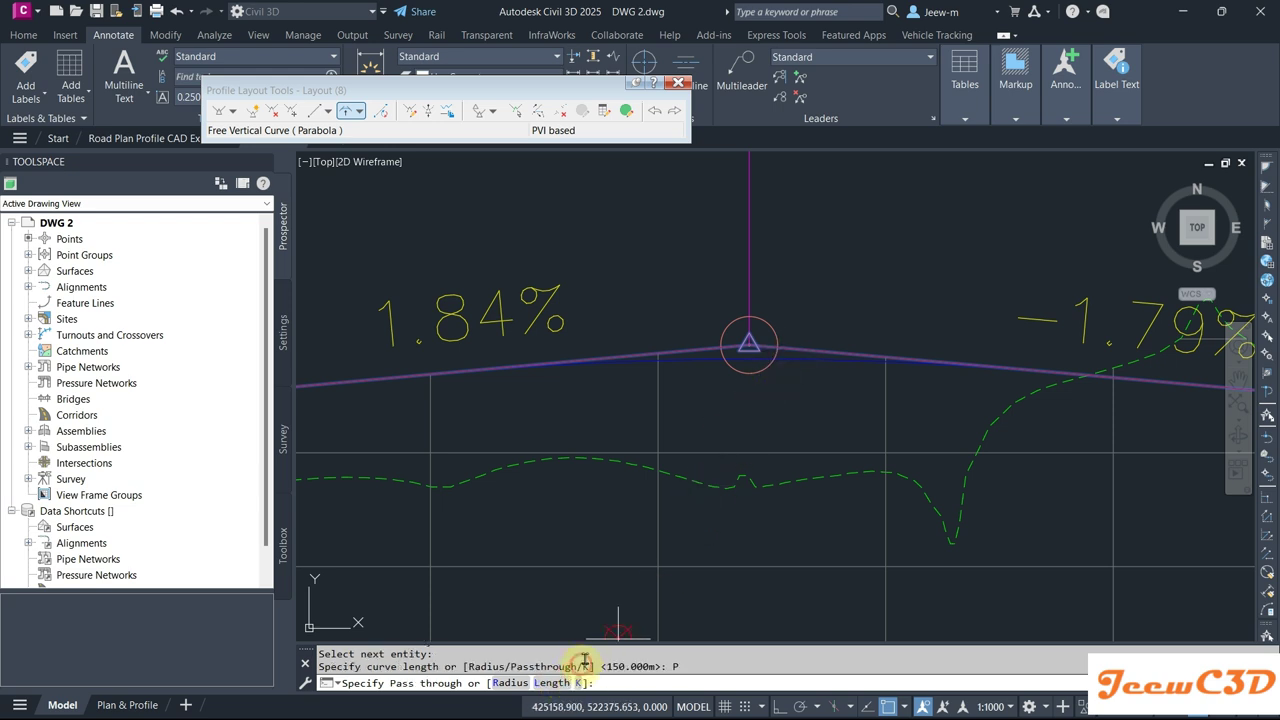
pyautogui.scroll(8, 755, 390)
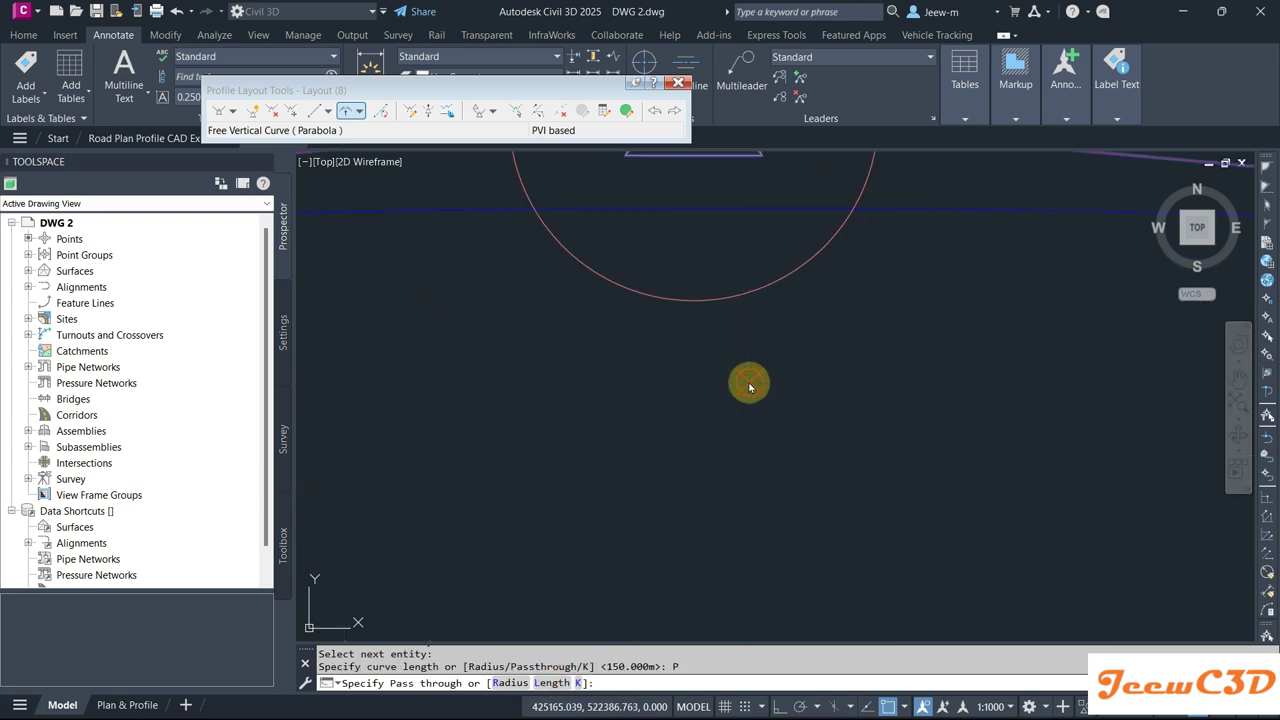
pyautogui.click(694, 212)
# Step: Add a free parabolic vertical curve between the second and third tangents, passing through a point on the pasted sag curve
pyautogui.scroll(-4, 683, 335)
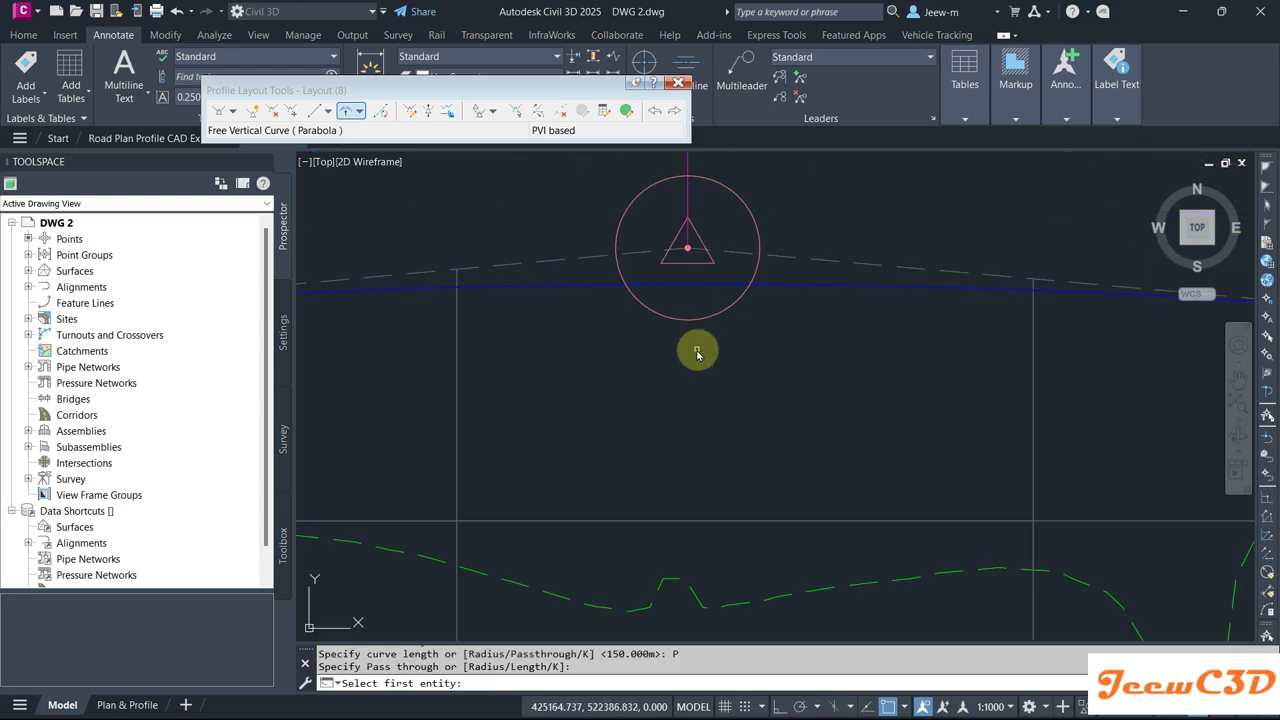
pyautogui.scroll(-3, 697, 353)
pyautogui.scroll(-1, 794, 366)
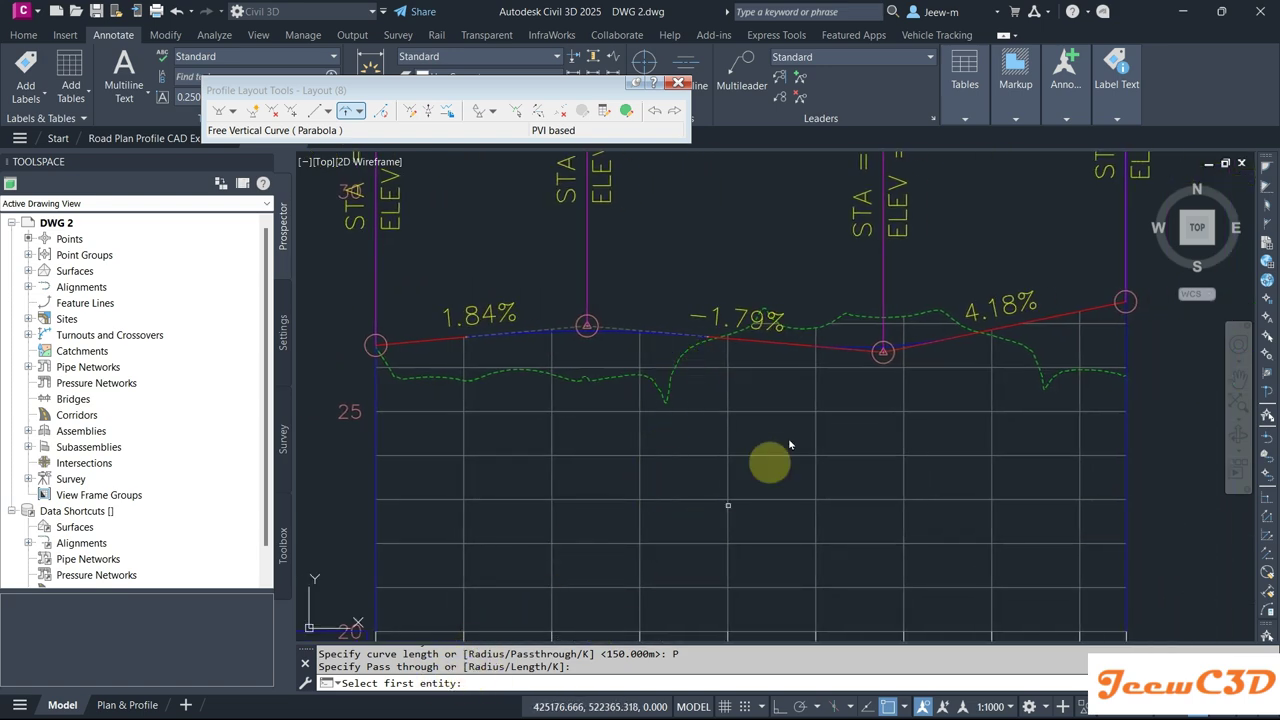
pyautogui.scroll(5, 851, 355)
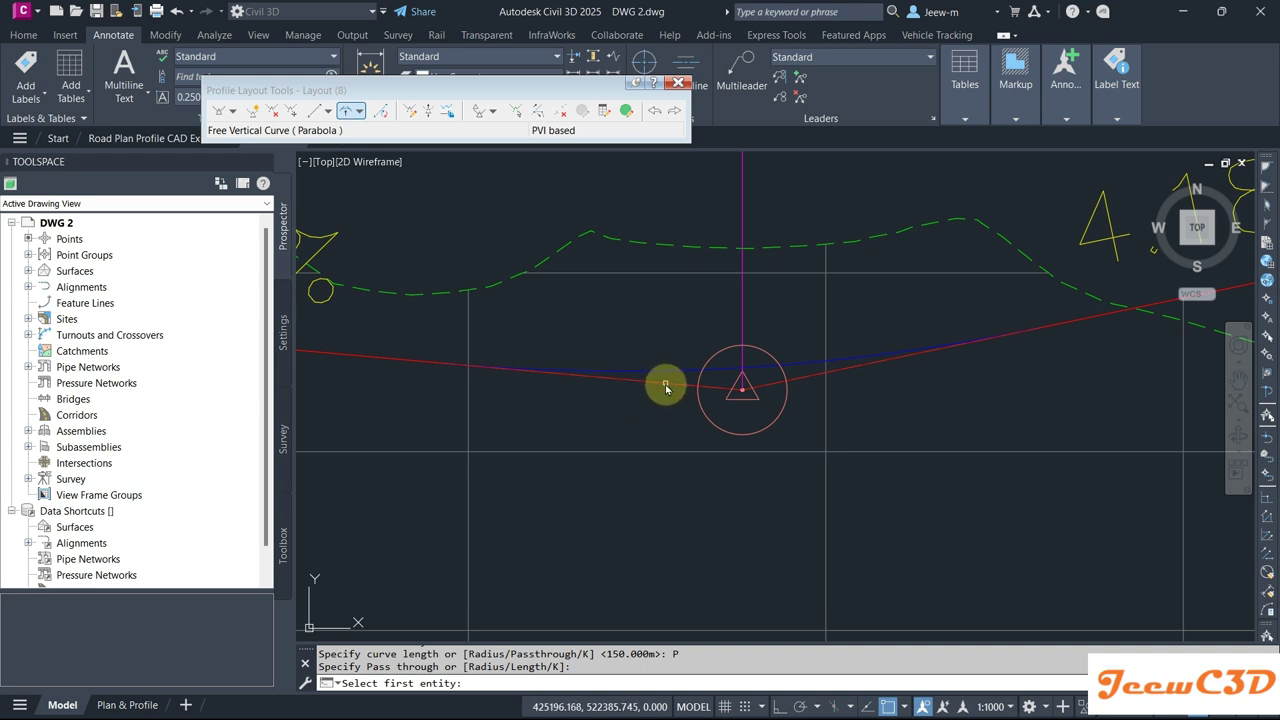
pyautogui.click(665, 385)
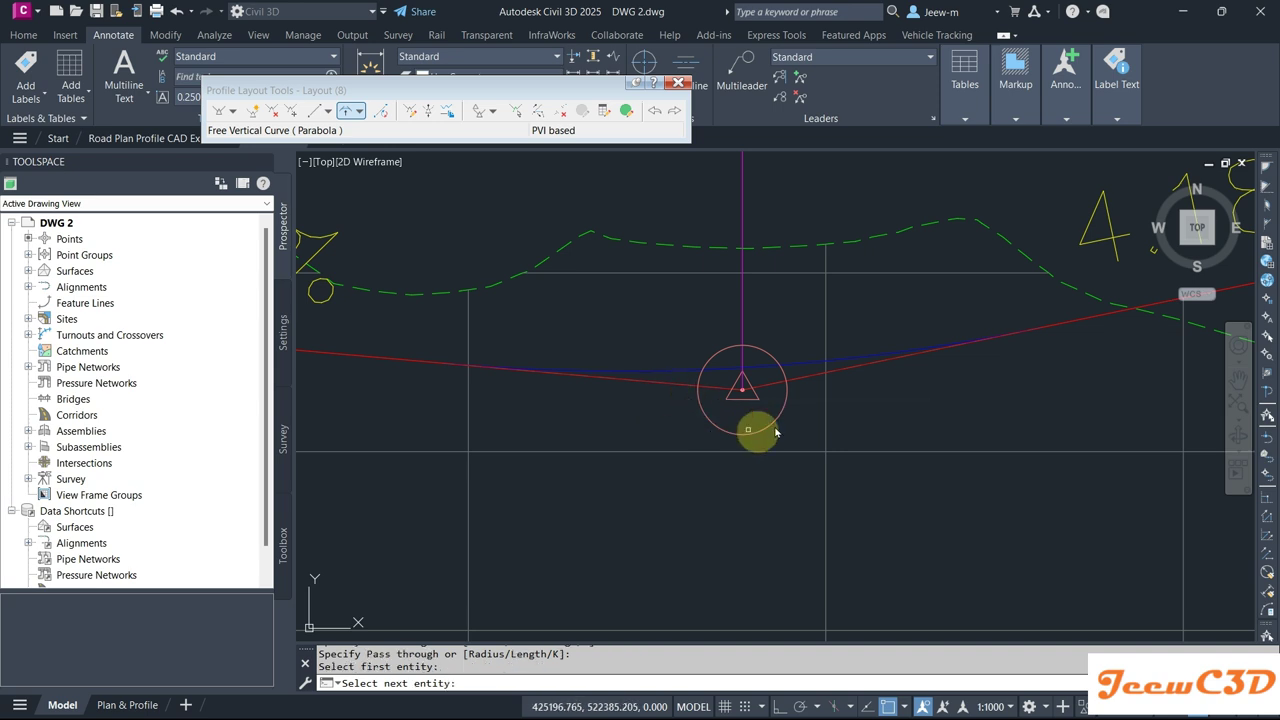
pyautogui.click(857, 371)
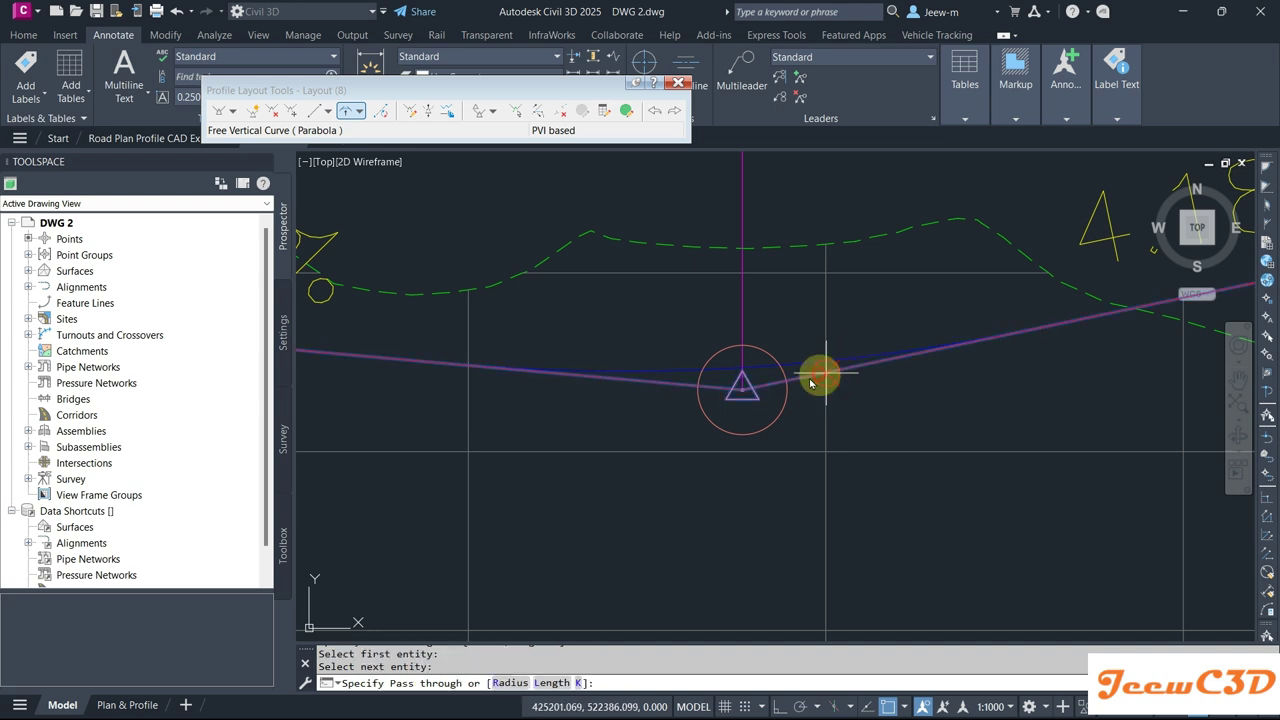
pyautogui.scroll(4, 737, 371)
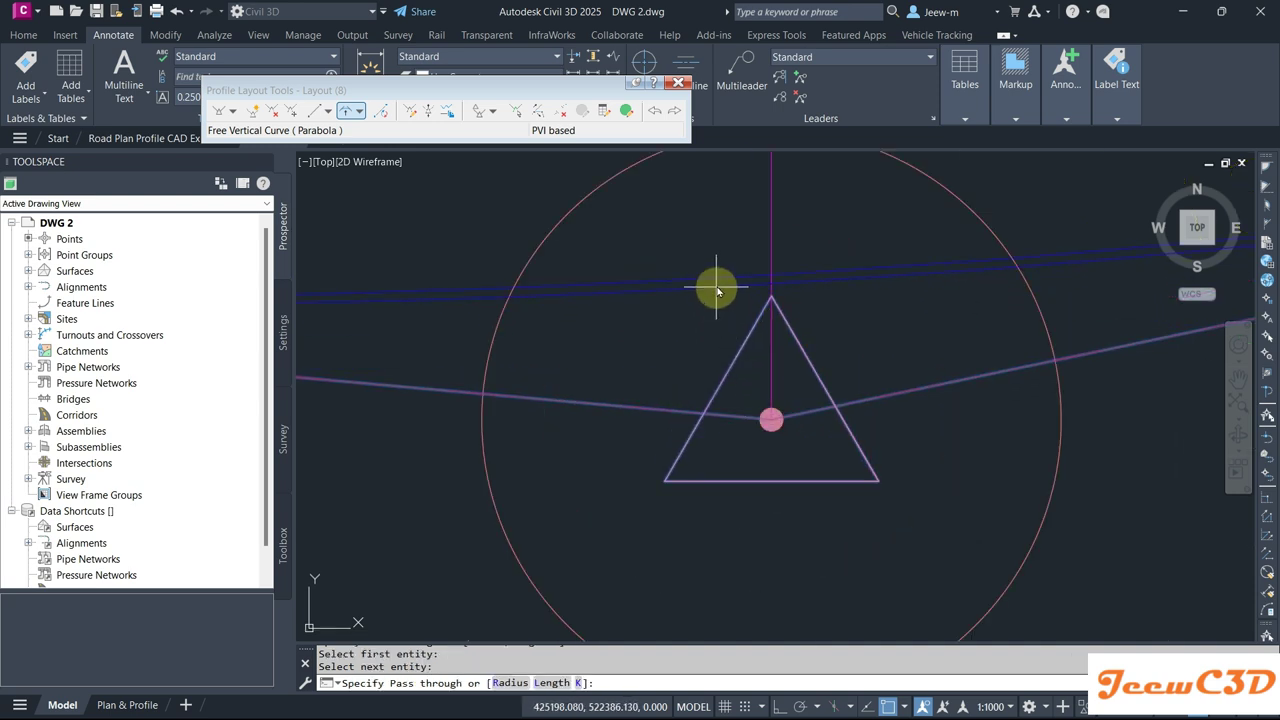
pyautogui.click(718, 287)
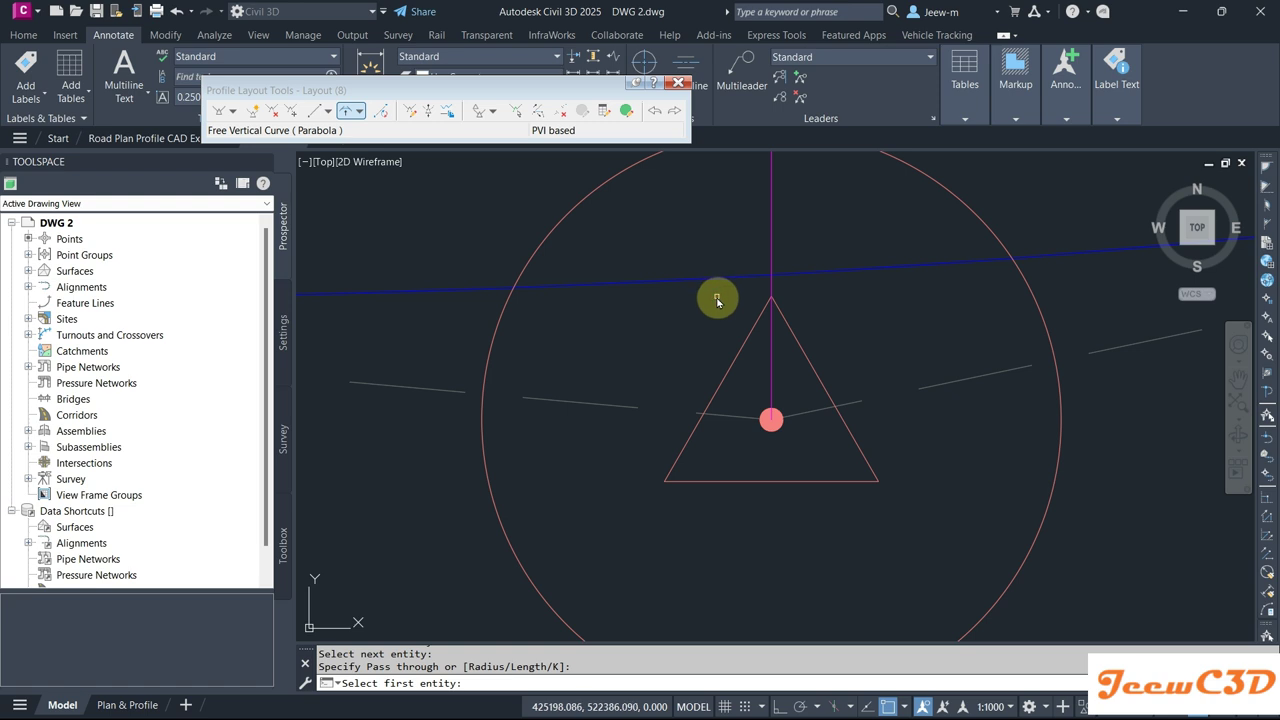
# Step: End the vertical curve command, check the finished profile against the pasted linework, and close the profile layout tools
pyautogui.scroll(-8, 717, 297)
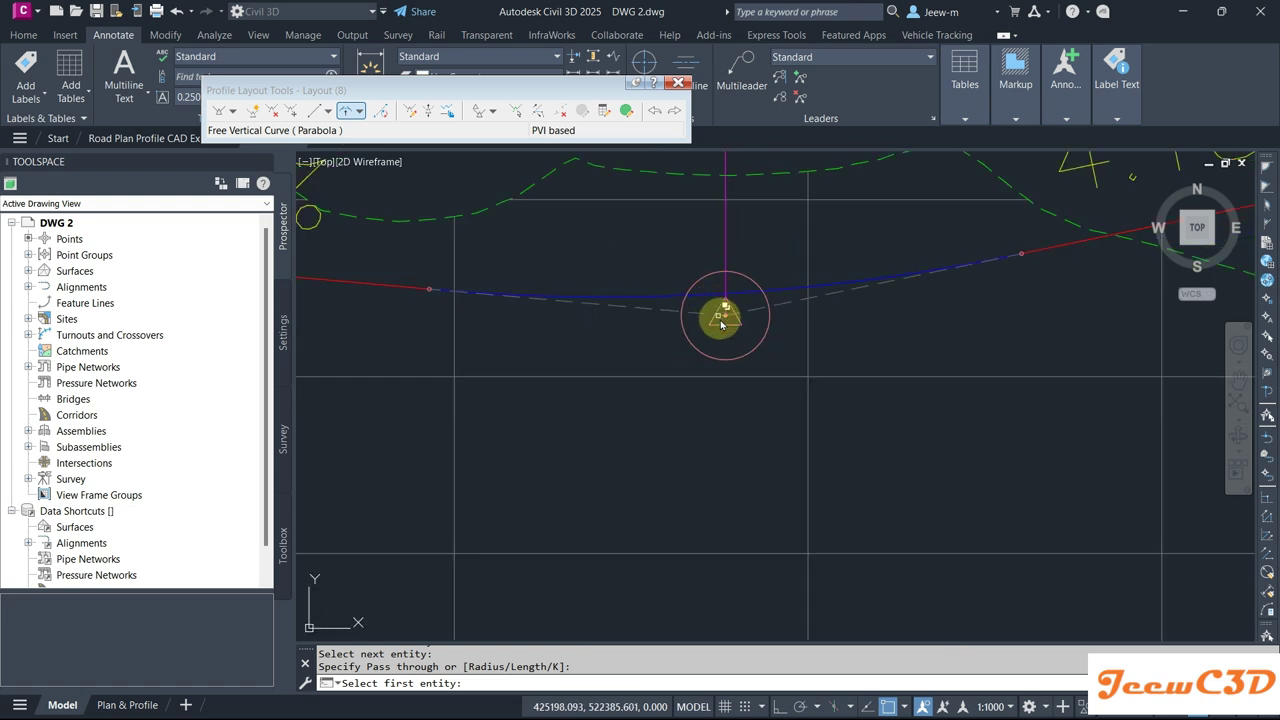
pyautogui.moveTo(822, 326); pyautogui.dragTo(779, 393, button='middle')
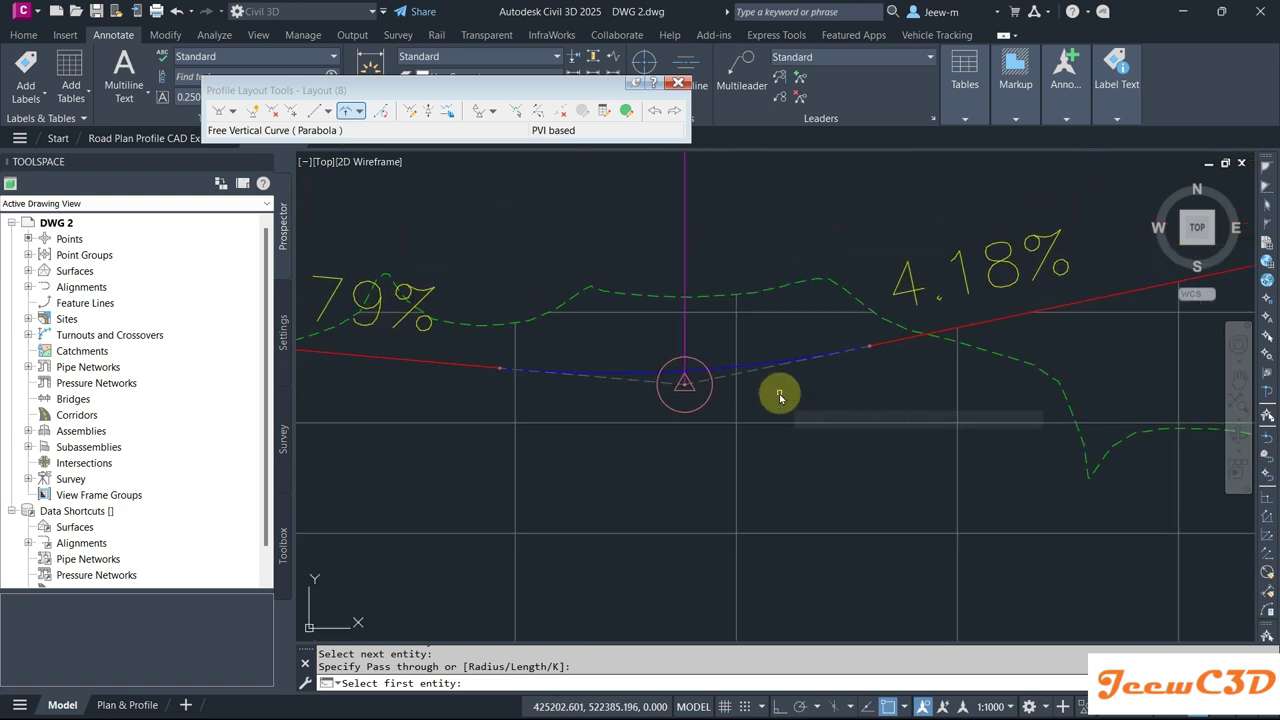
pyautogui.press('Escape')
pyautogui.scroll(5, 777, 391)
pyautogui.scroll(-7, 691, 406)
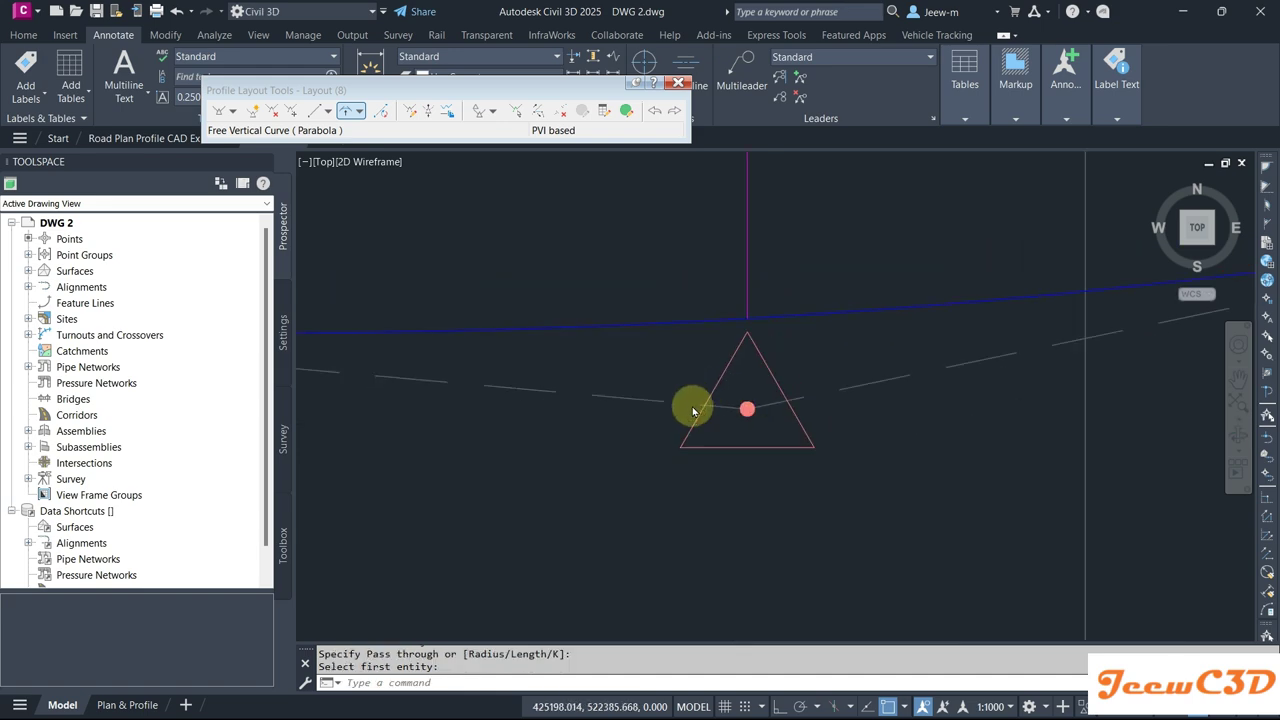
pyautogui.scroll(-6, 691, 410)
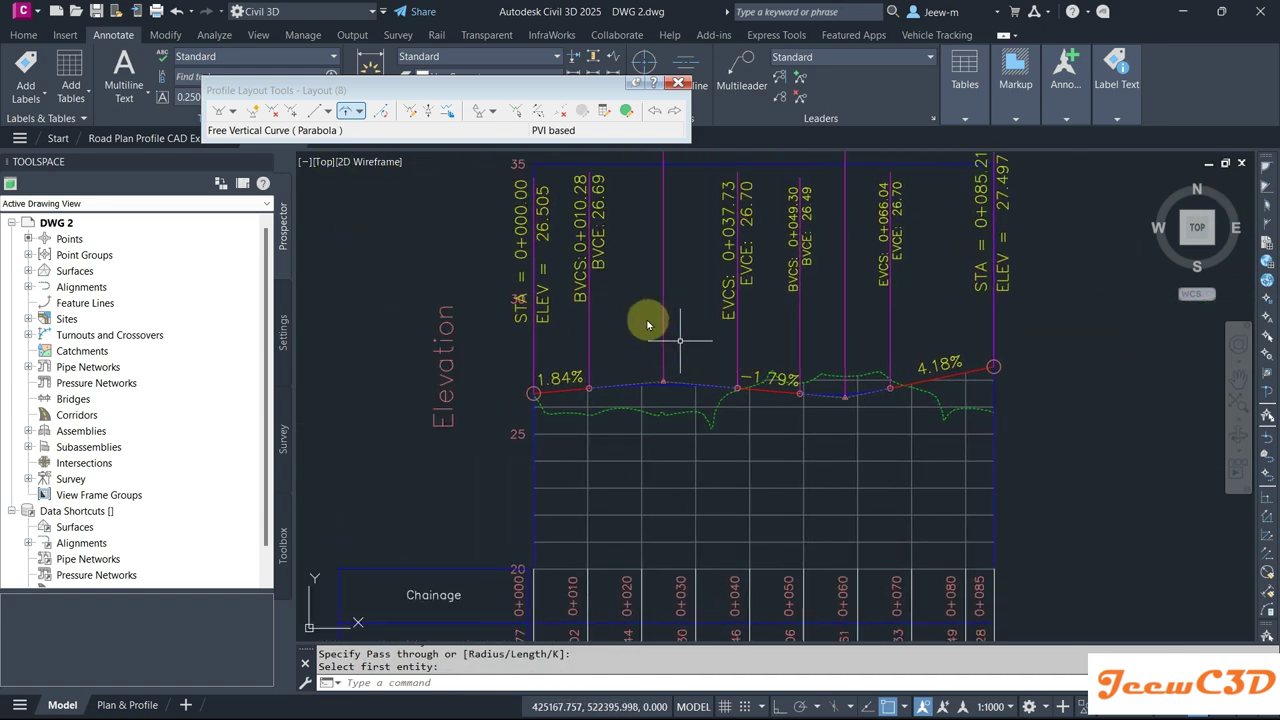
pyautogui.moveTo(651, 323); pyautogui.dragTo(591, 471, button='middle')
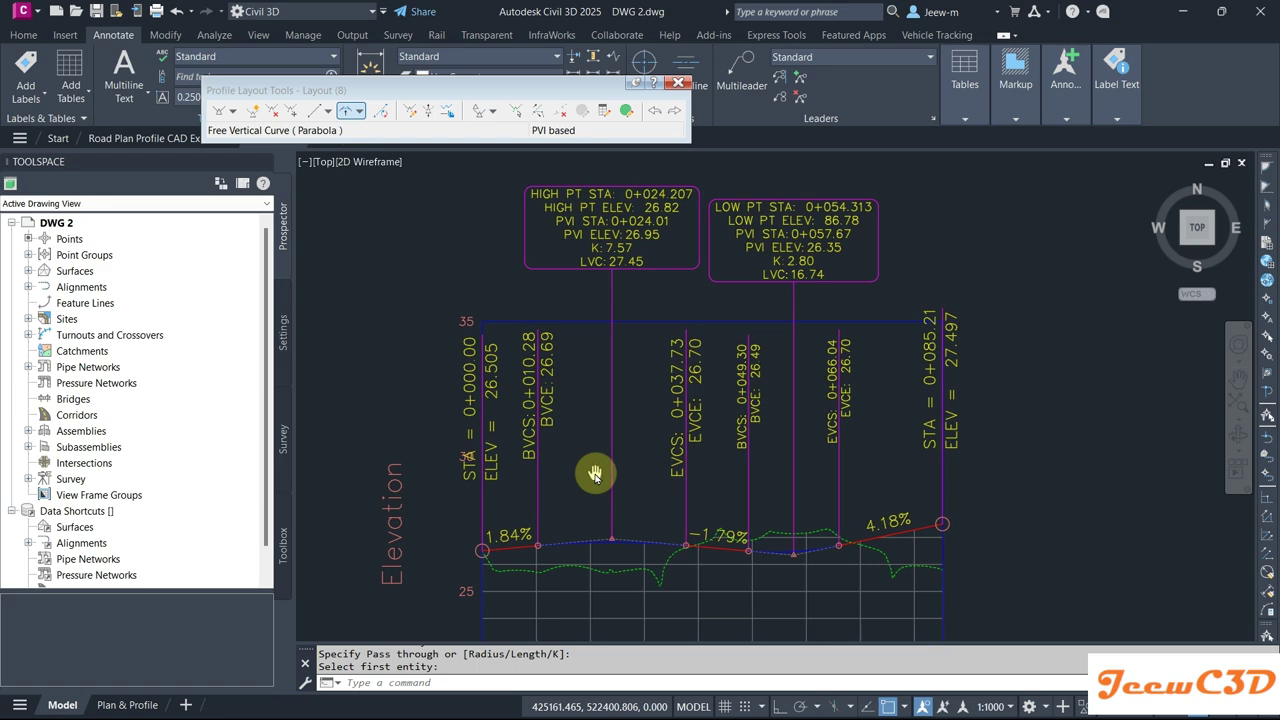
pyautogui.click(678, 82)
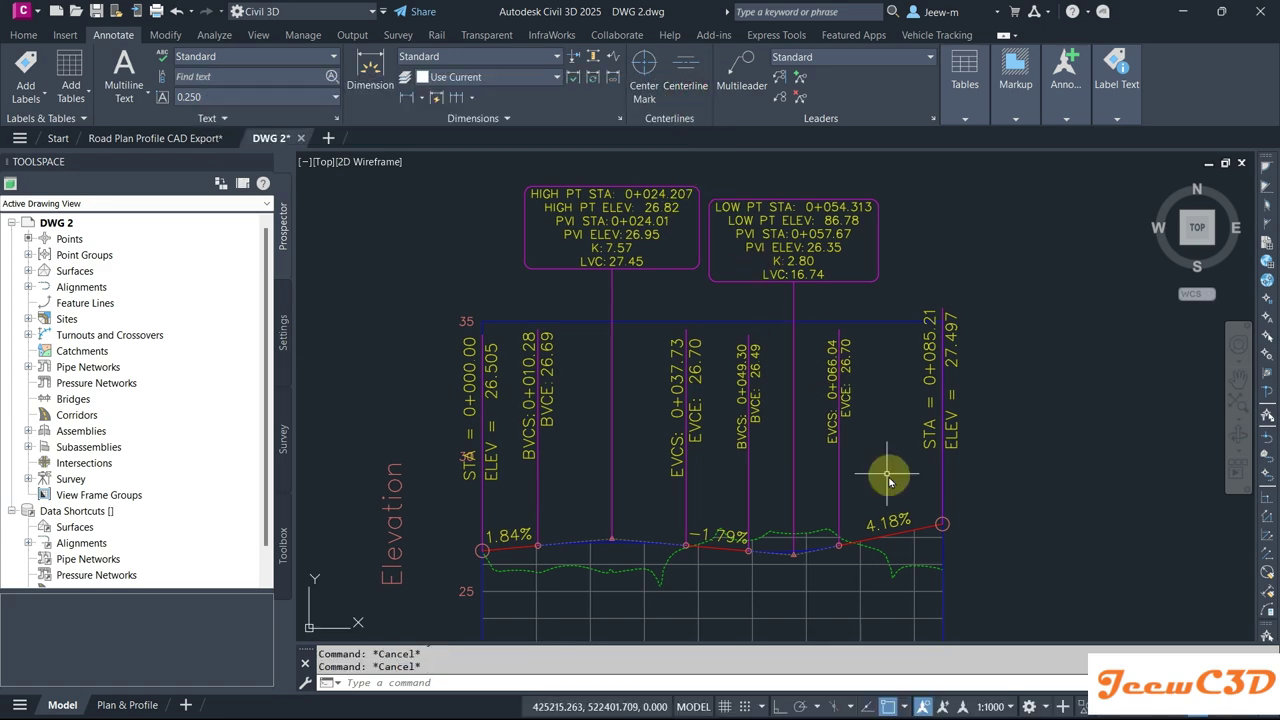
# Step: Stretch the profile's end grip to the end of the pasted line at station 0+085.29, elevation 27.500, and deselect the profile
pyautogui.scroll(5, 926, 512)
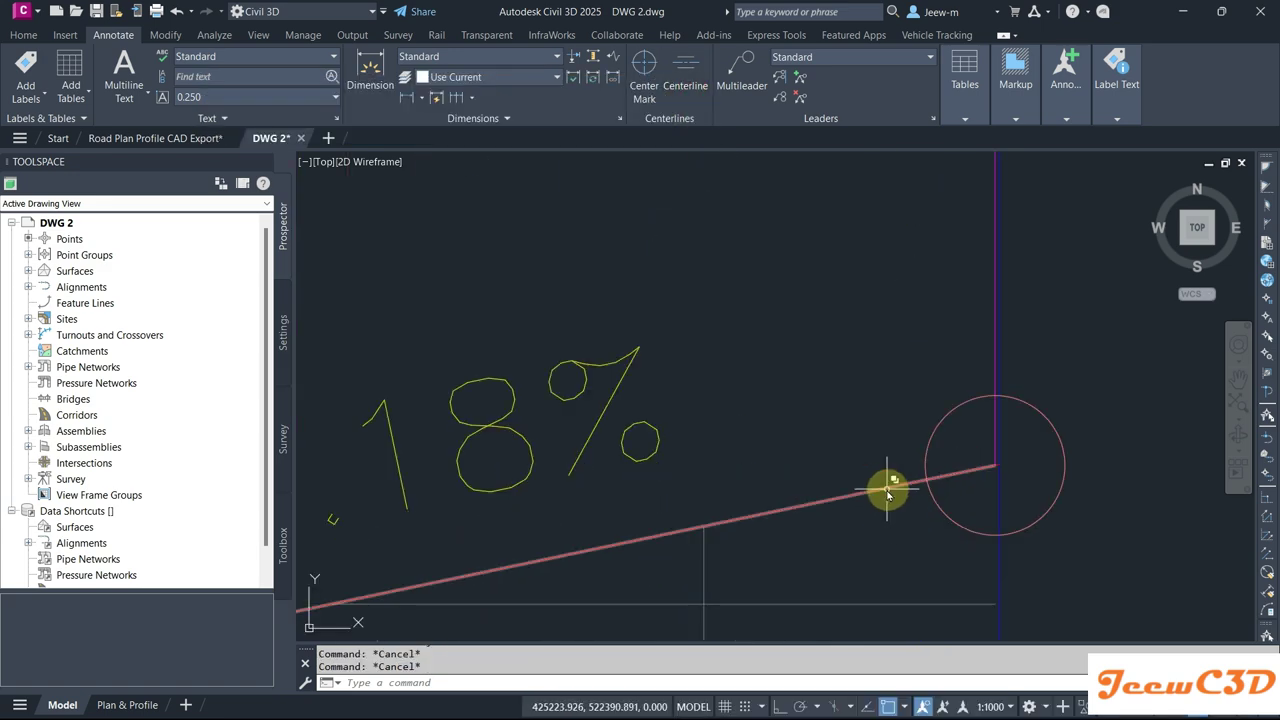
pyautogui.click(887, 494)
pyautogui.click(945, 545)
pyautogui.scroll(4, 990, 465)
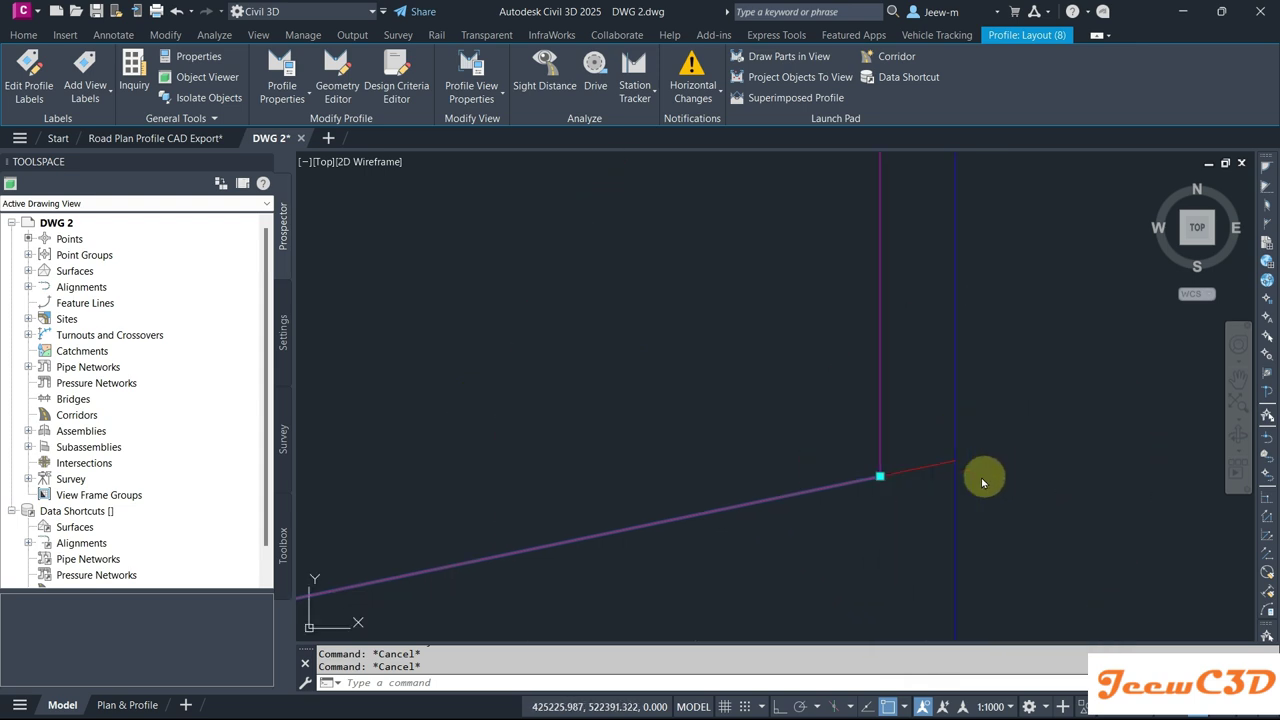
pyautogui.click(879, 476)
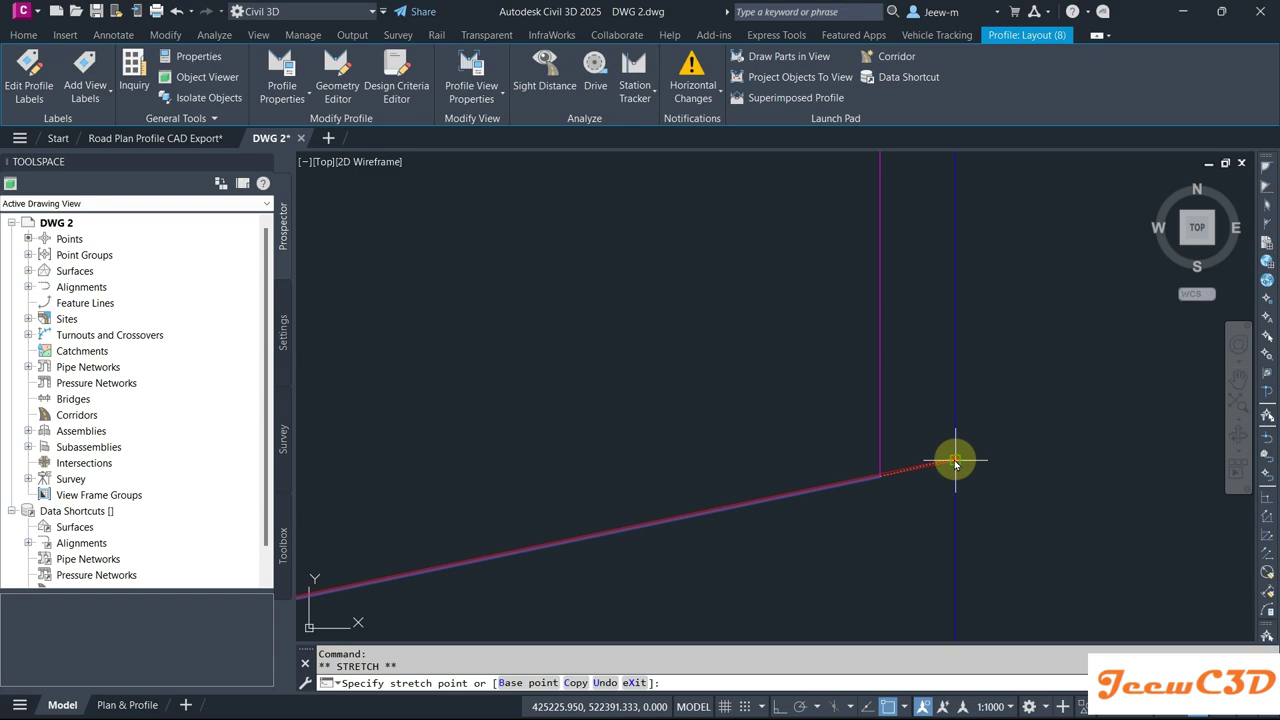
pyautogui.click(955, 462)
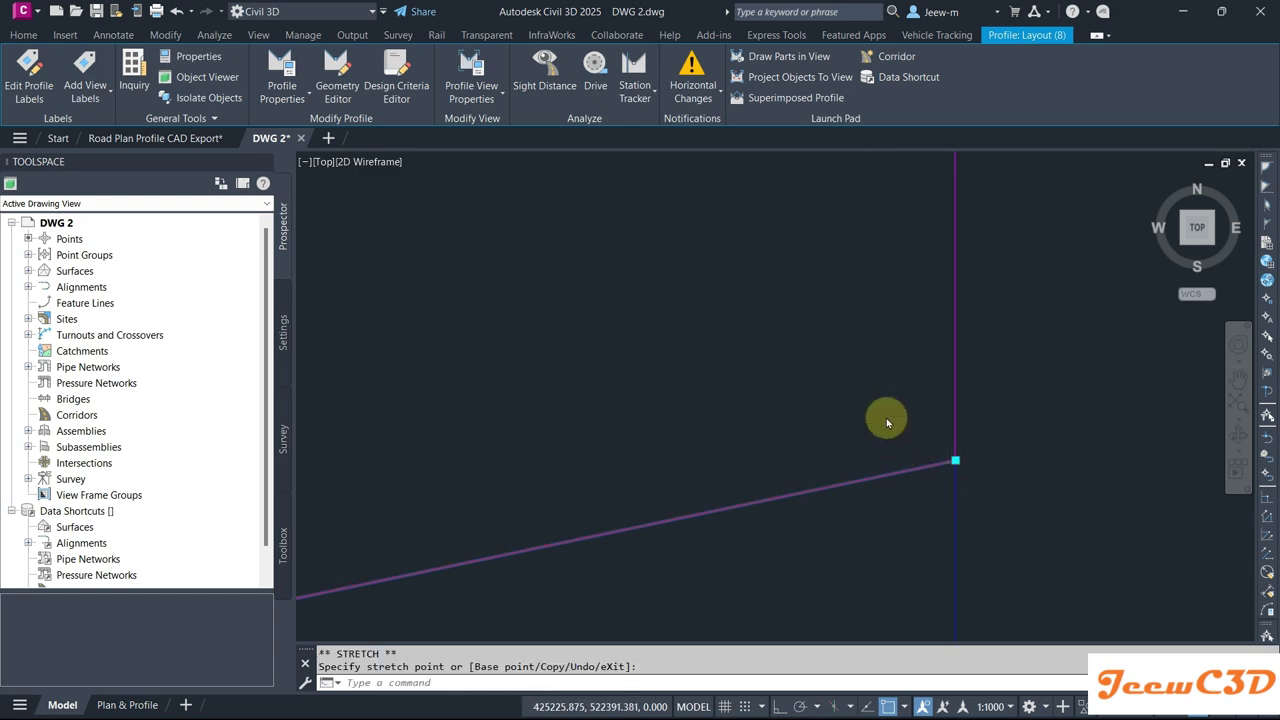
pyautogui.scroll(-5, 879, 428)
pyautogui.press('Escape')
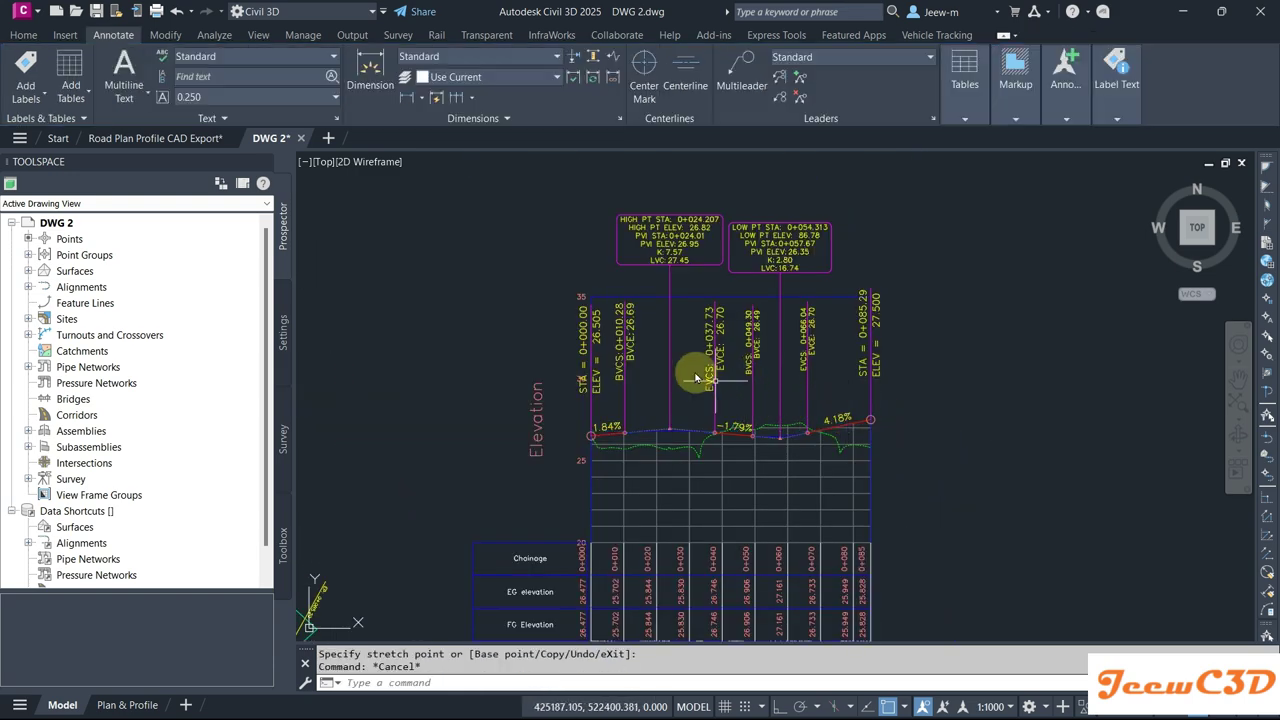
# Step: Float the Road Plan Profile CAD Export drawing in its own window and place it beside the DWG 2 profile
pyautogui.moveTo(690, 362); pyautogui.dragTo(734, 449, button='middle')
pyautogui.scroll(3, 711, 377)
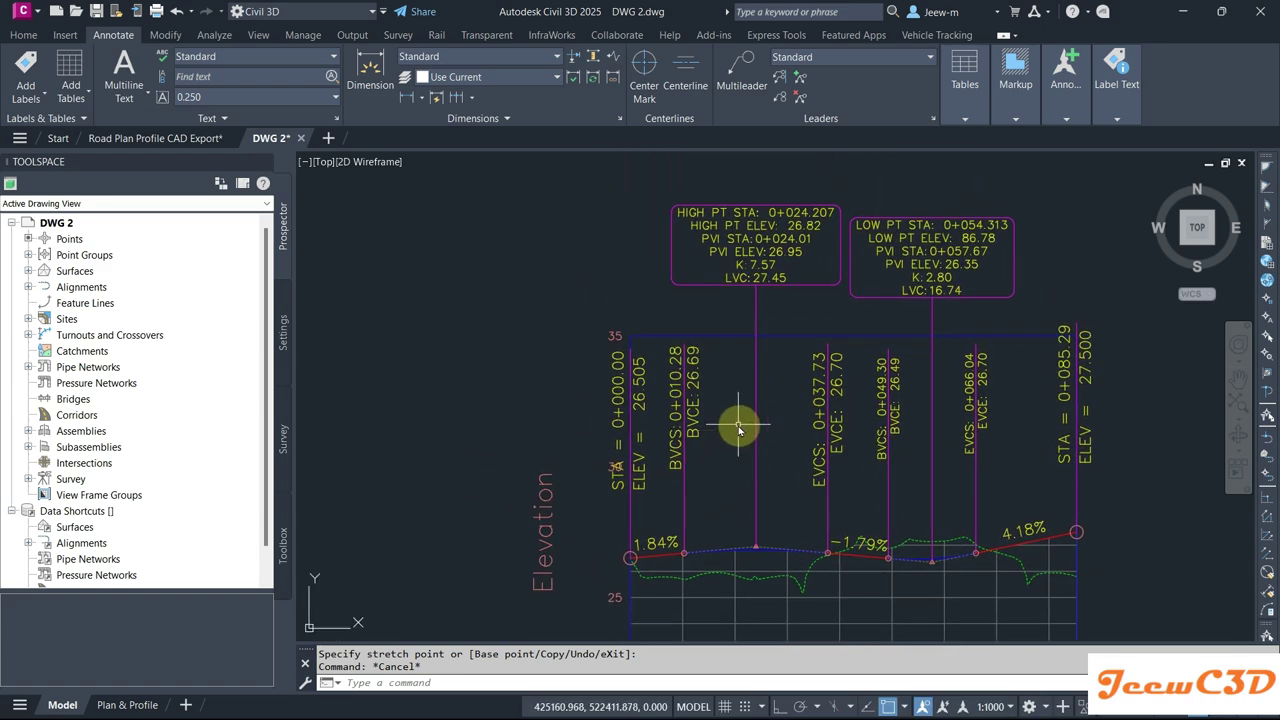
pyautogui.moveTo(739, 429)
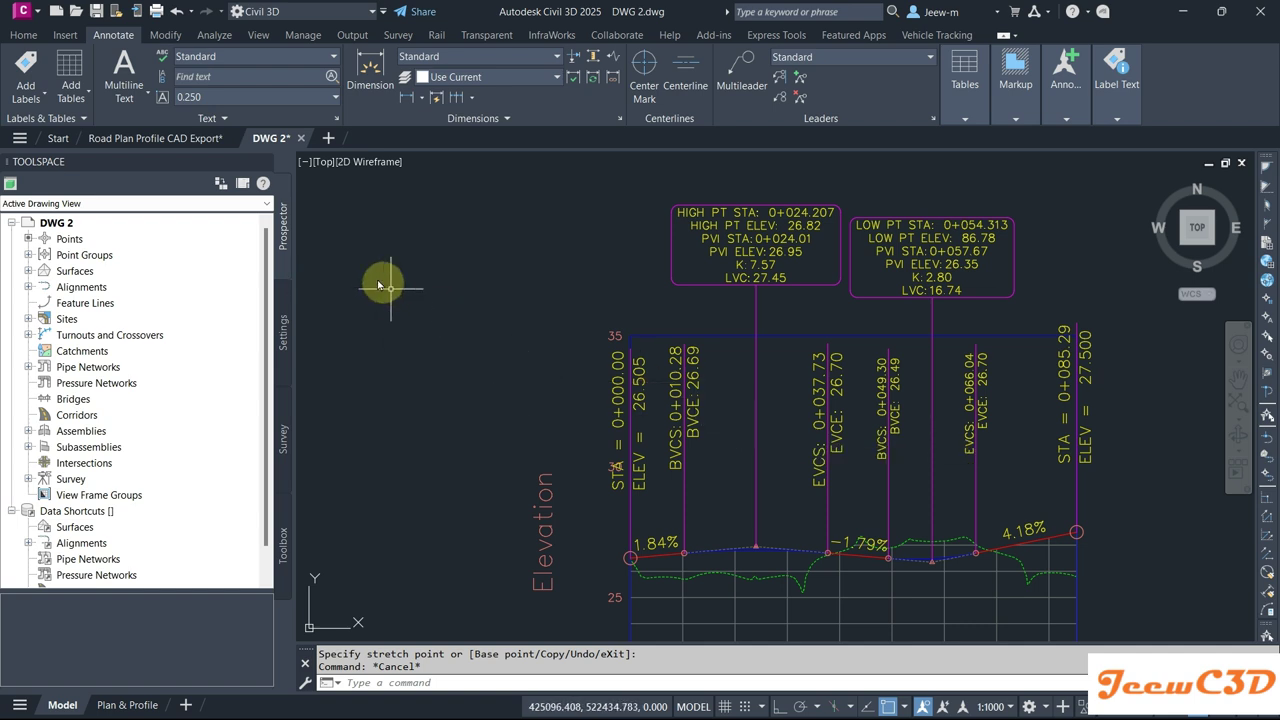
pyautogui.click(172, 138)
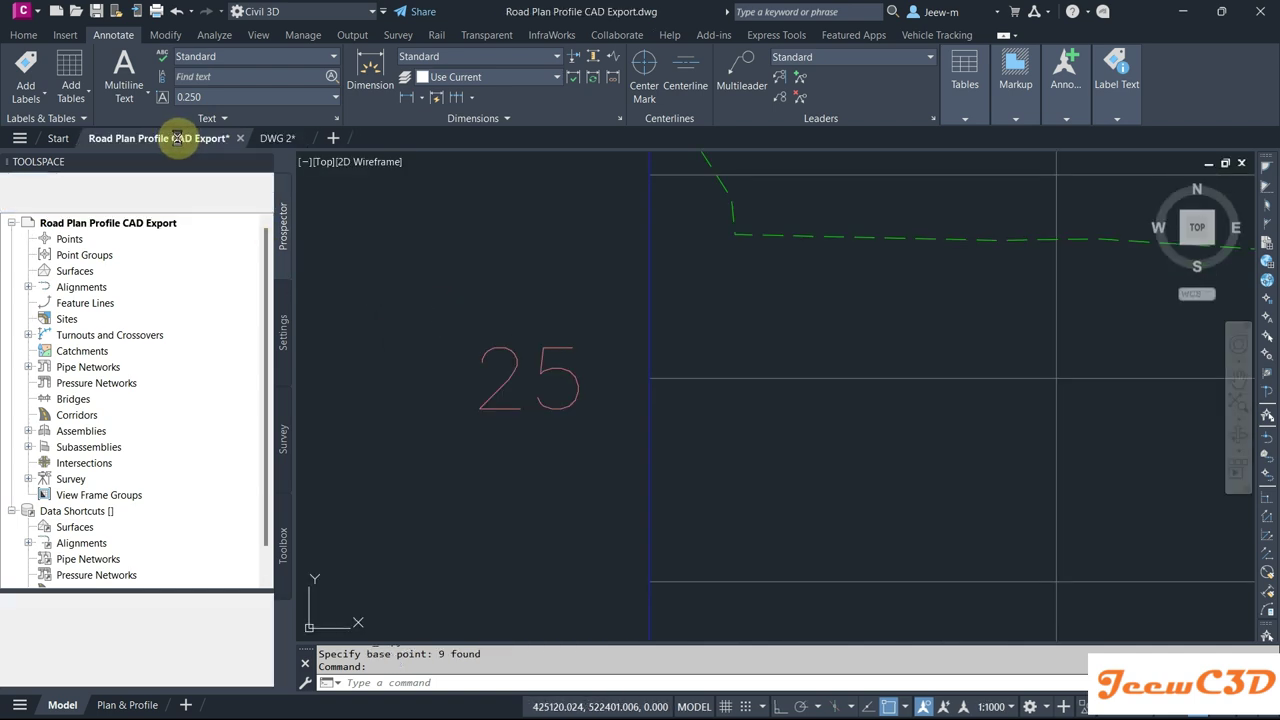
pyautogui.moveTo(162, 141)
pyautogui.mouseDown()
pyautogui.moveTo(209, 206)
pyautogui.moveTo(286, 266)
pyautogui.moveTo(380, 286)
pyautogui.moveTo(374, 260)
pyautogui.mouseUp()
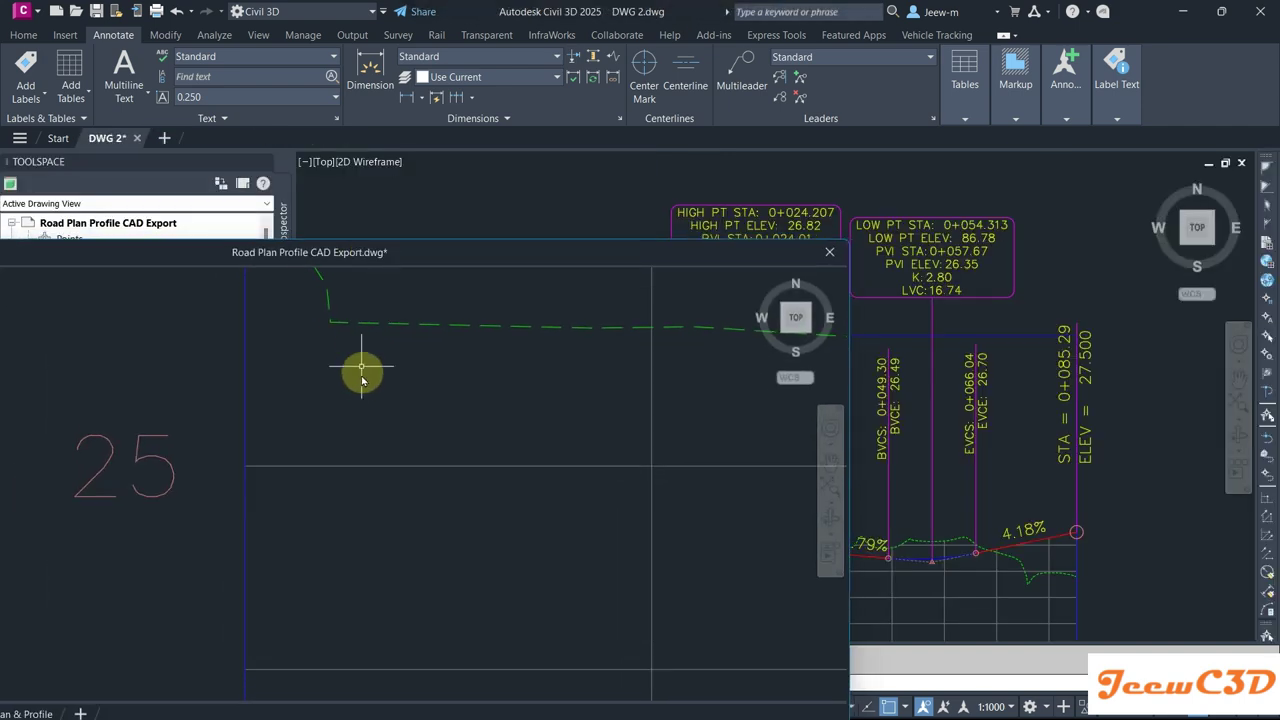
pyautogui.scroll(-6, 363, 370)
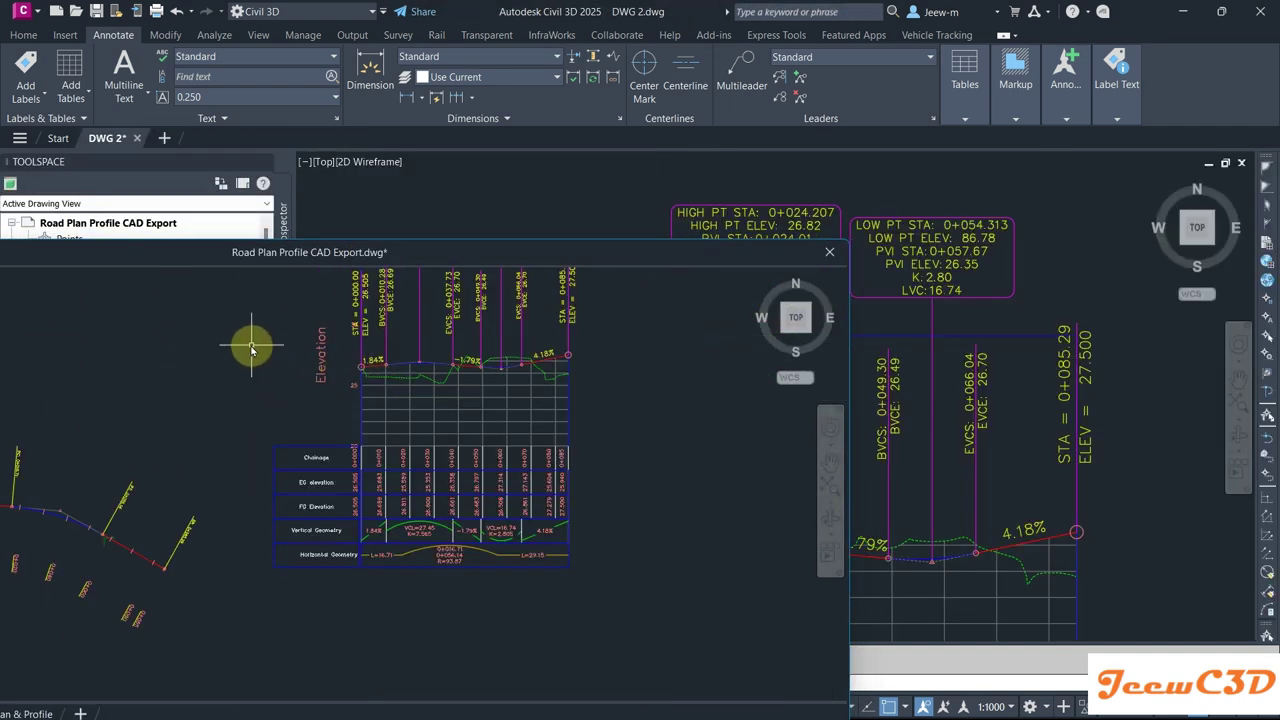
pyautogui.moveTo(246, 343)
pyautogui.mouseDown(button='middle')
pyautogui.moveTo(209, 417)
pyautogui.moveTo(214, 441)
pyautogui.mouseUp(button='middle')
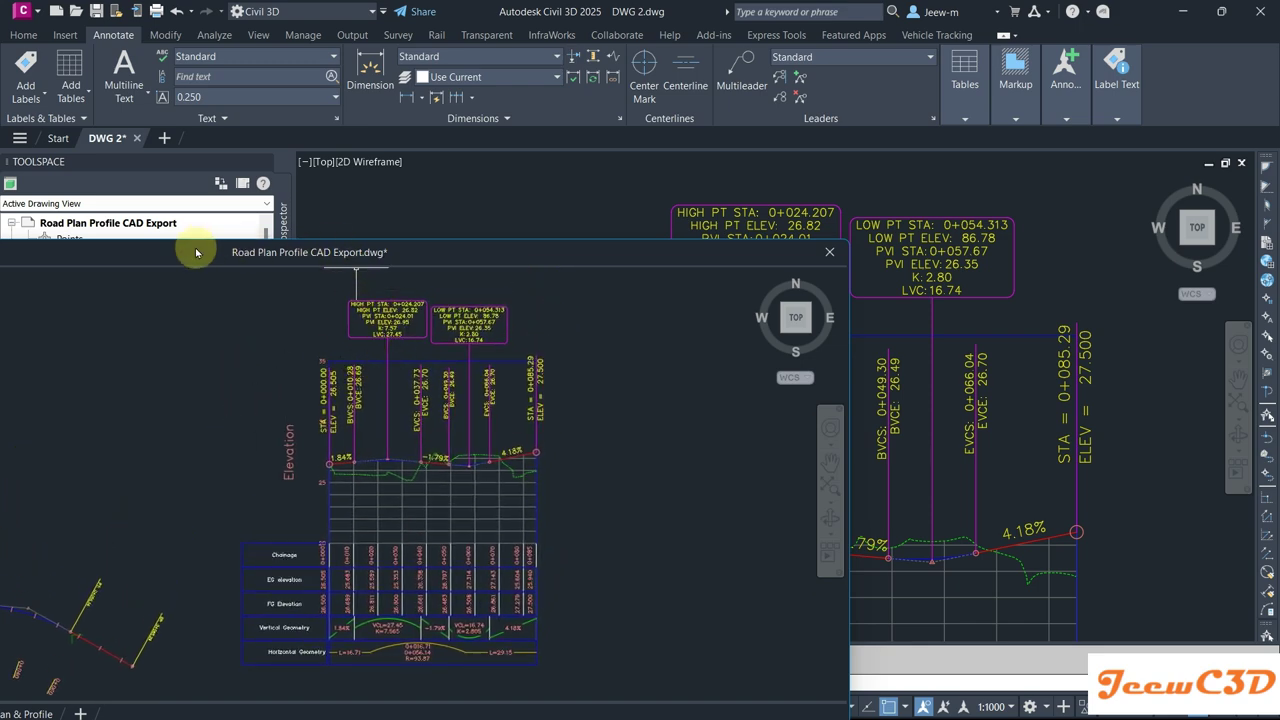
pyautogui.moveTo(196, 252); pyautogui.dragTo(325, 260)
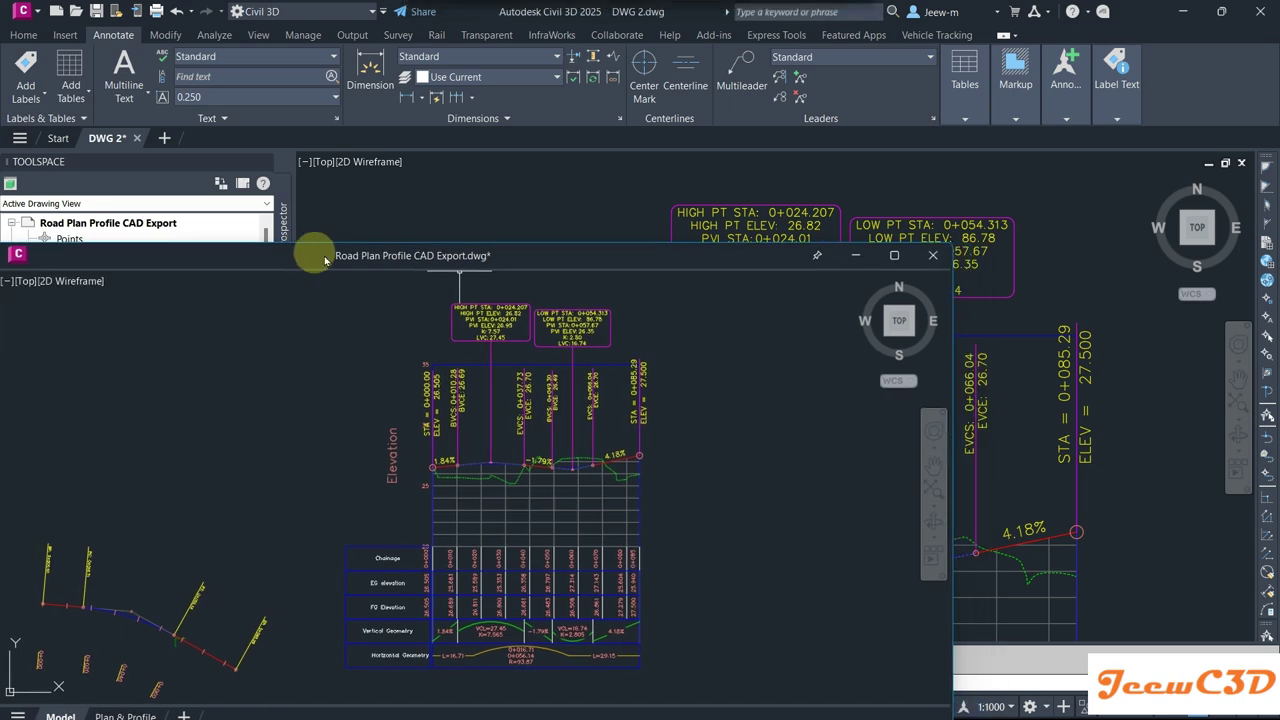
pyautogui.moveTo(609, 257); pyautogui.dragTo(334, 246)
# Step: Frame the exported profile and make its floating window taller to fit the curve labels and data bands
pyautogui.scroll(2, 363, 297)
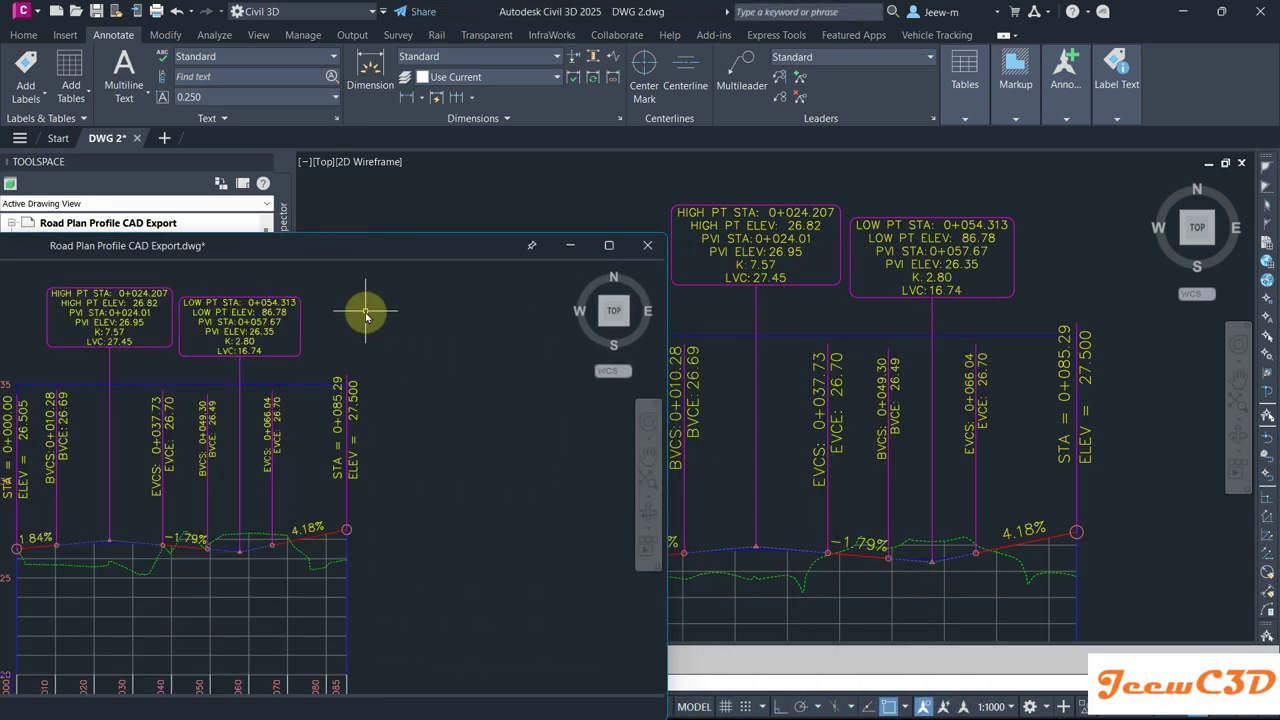
pyautogui.moveTo(366, 316)
pyautogui.mouseDown(button='middle')
pyautogui.moveTo(463, 282)
pyautogui.moveTo(477, 306)
pyautogui.mouseUp(button='middle')
pyautogui.scroll(-2, 491, 374)
pyautogui.moveTo(491, 374); pyautogui.dragTo(494, 334, button='middle')
pyautogui.scroll(2, 493, 385)
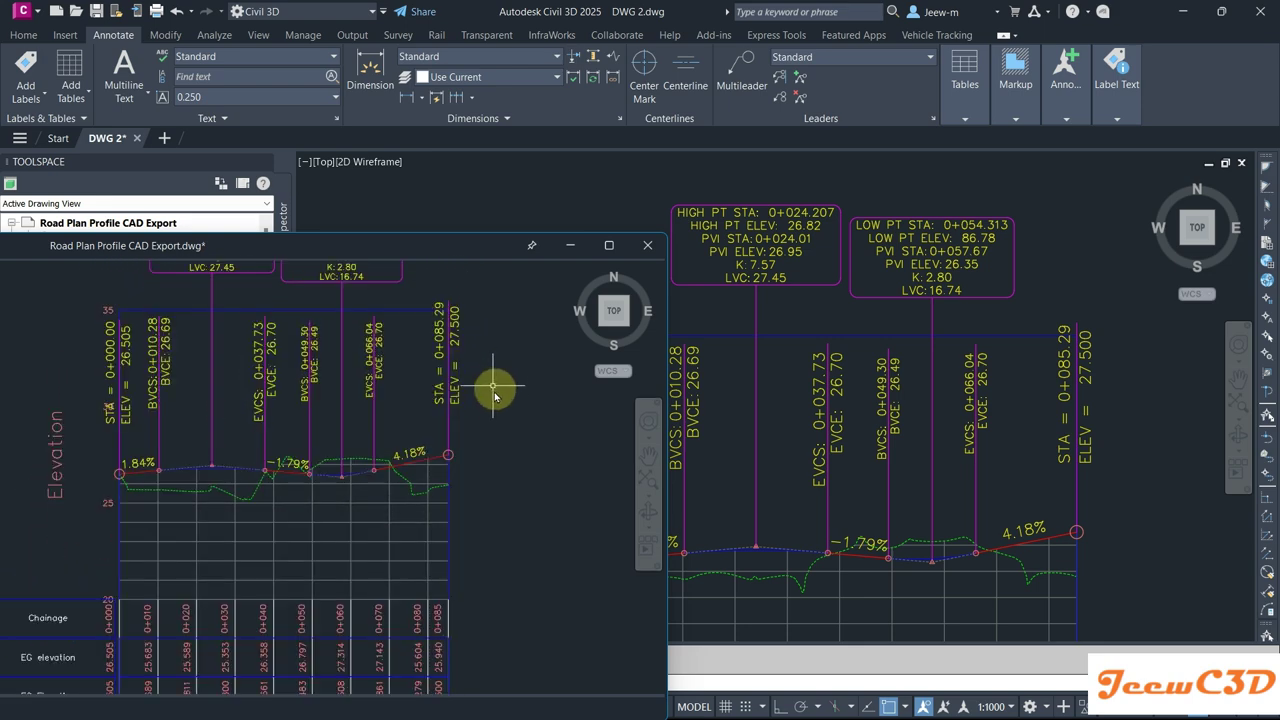
pyautogui.moveTo(494, 397); pyautogui.dragTo(500, 387, button='middle')
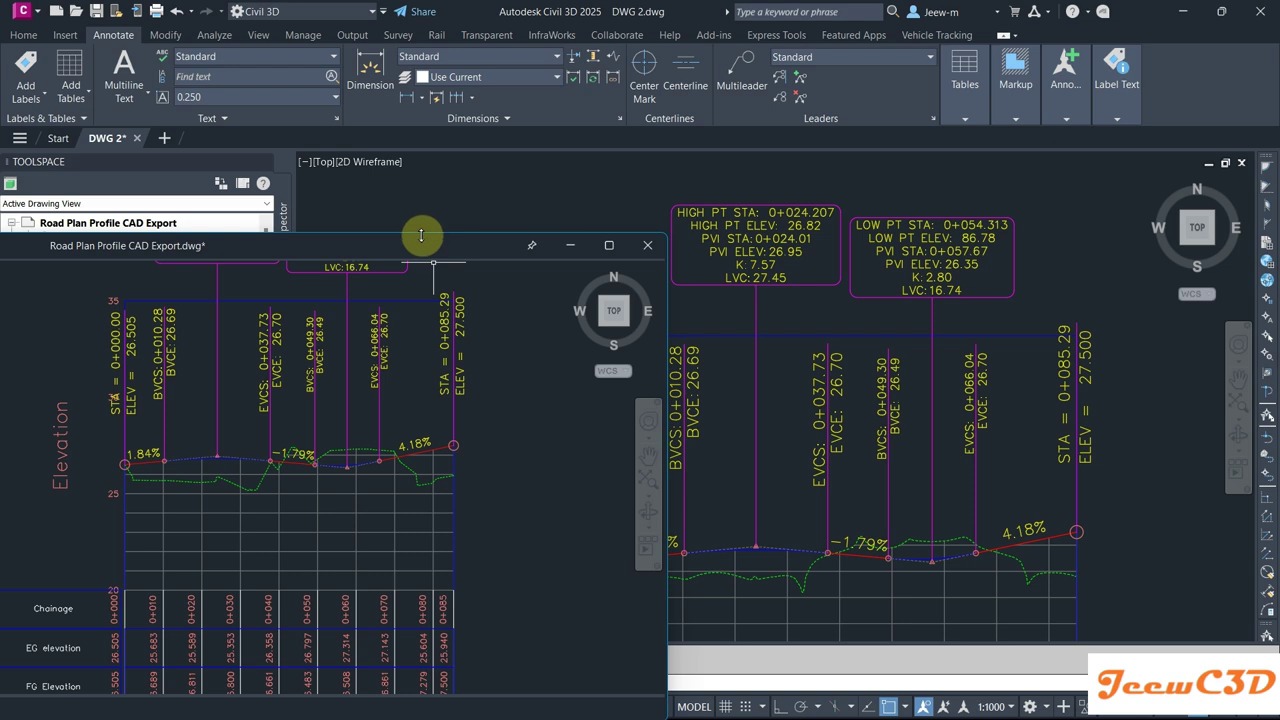
pyautogui.moveTo(422, 235); pyautogui.dragTo(428, 127)
pyautogui.moveTo(503, 368); pyautogui.dragTo(586, 380, button='middle')
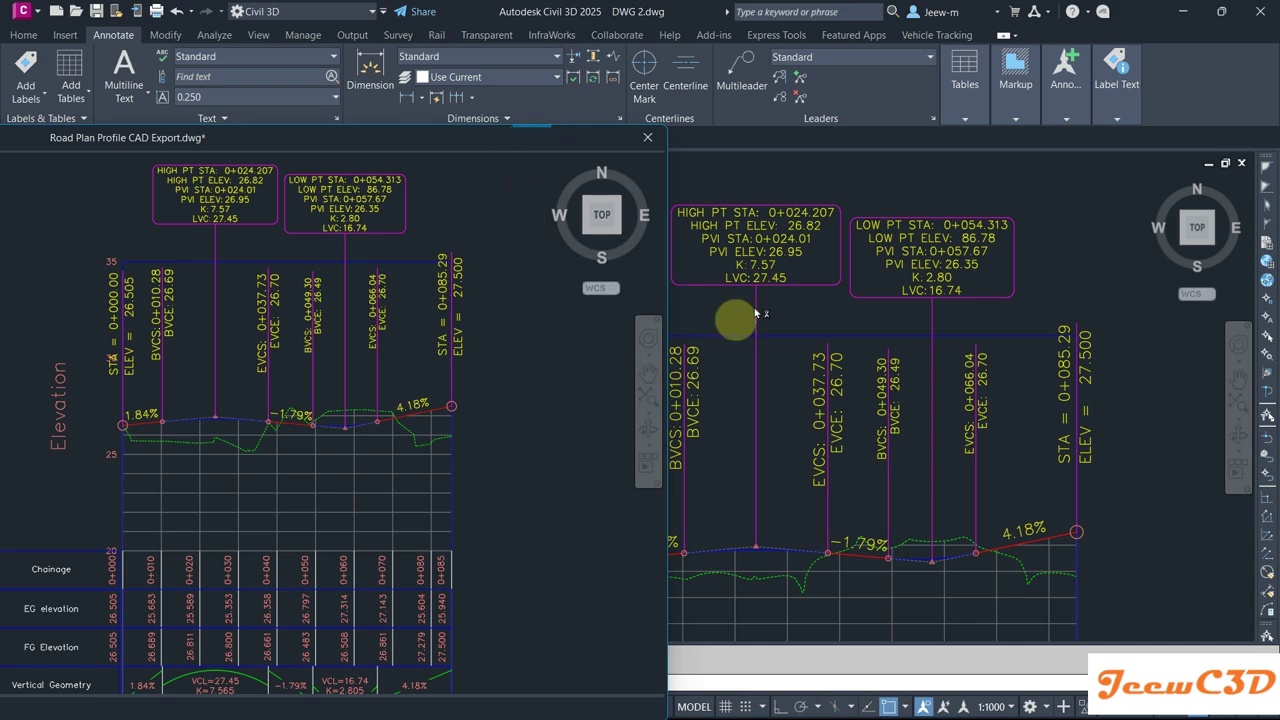
# Step: Compare the grades, stations, elevations and vertical curve labels of the rebuilt DWG 2 profile with those of the exported profile
pyautogui.click(820, 320)
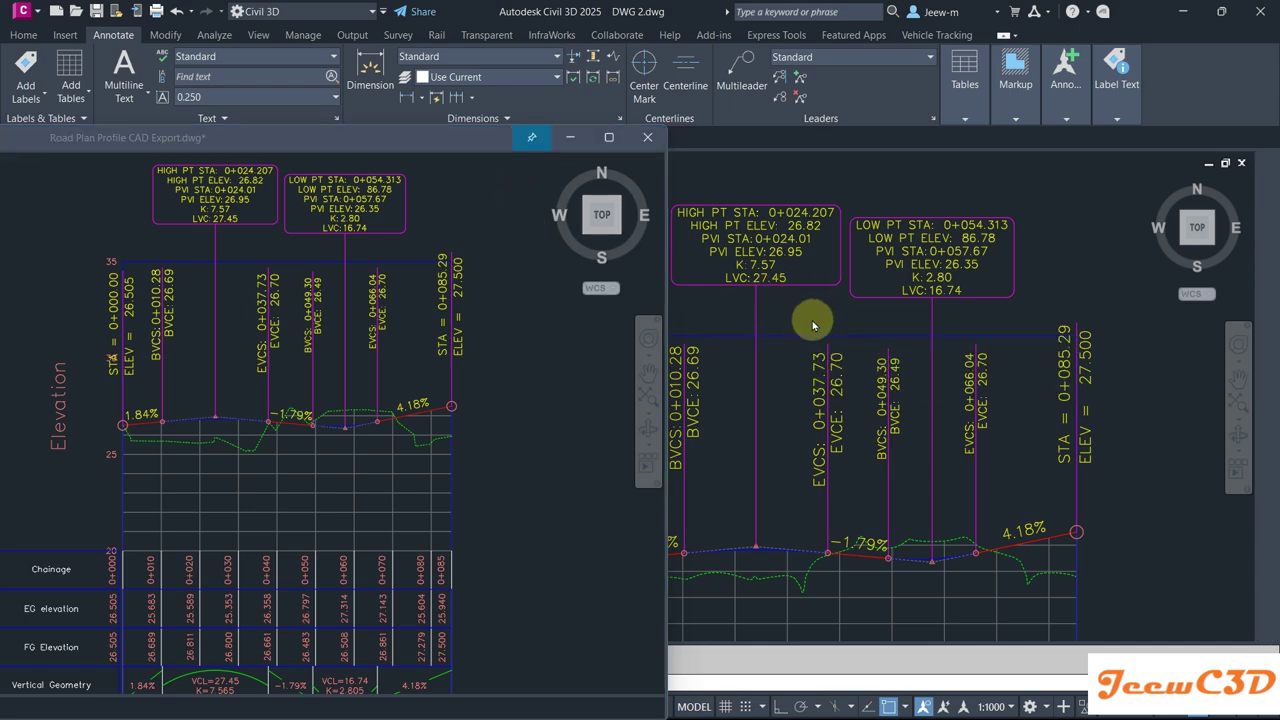
pyautogui.scroll(-1, 812, 323)
pyautogui.scroll(-2, 814, 320)
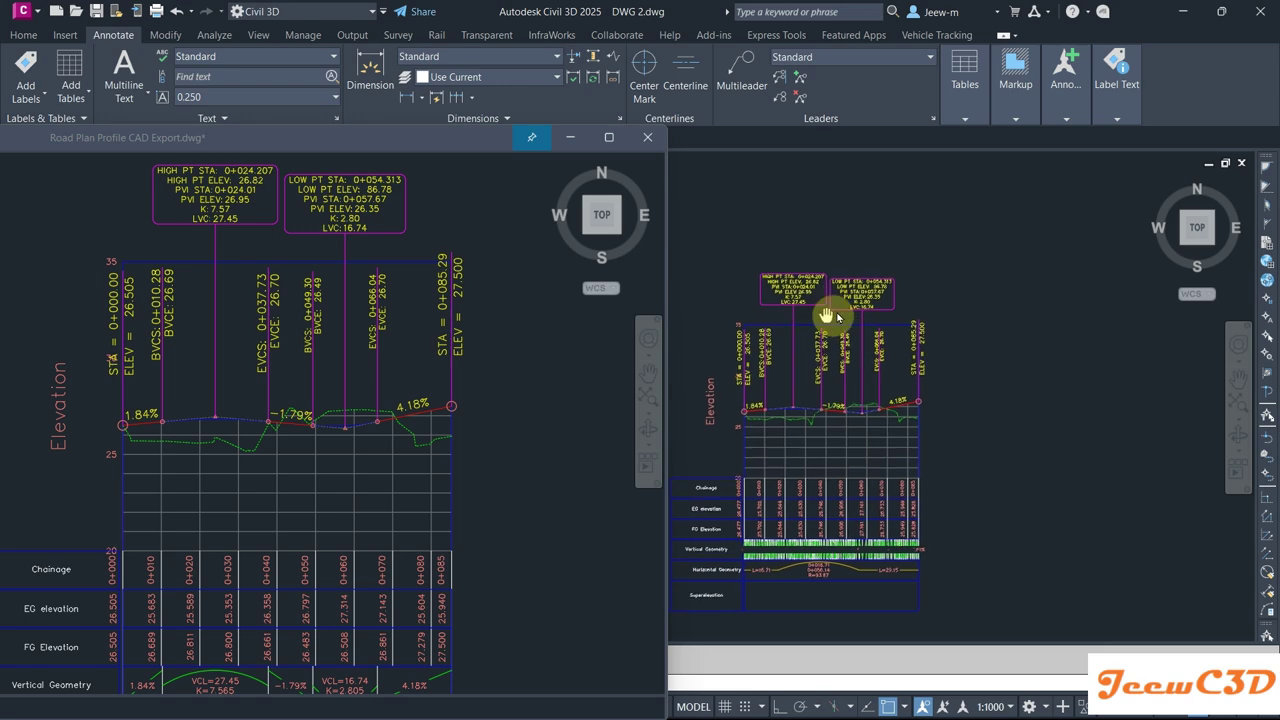
pyautogui.moveTo(826, 317); pyautogui.dragTo(880, 350, button='middle')
pyautogui.scroll(3, 923, 389)
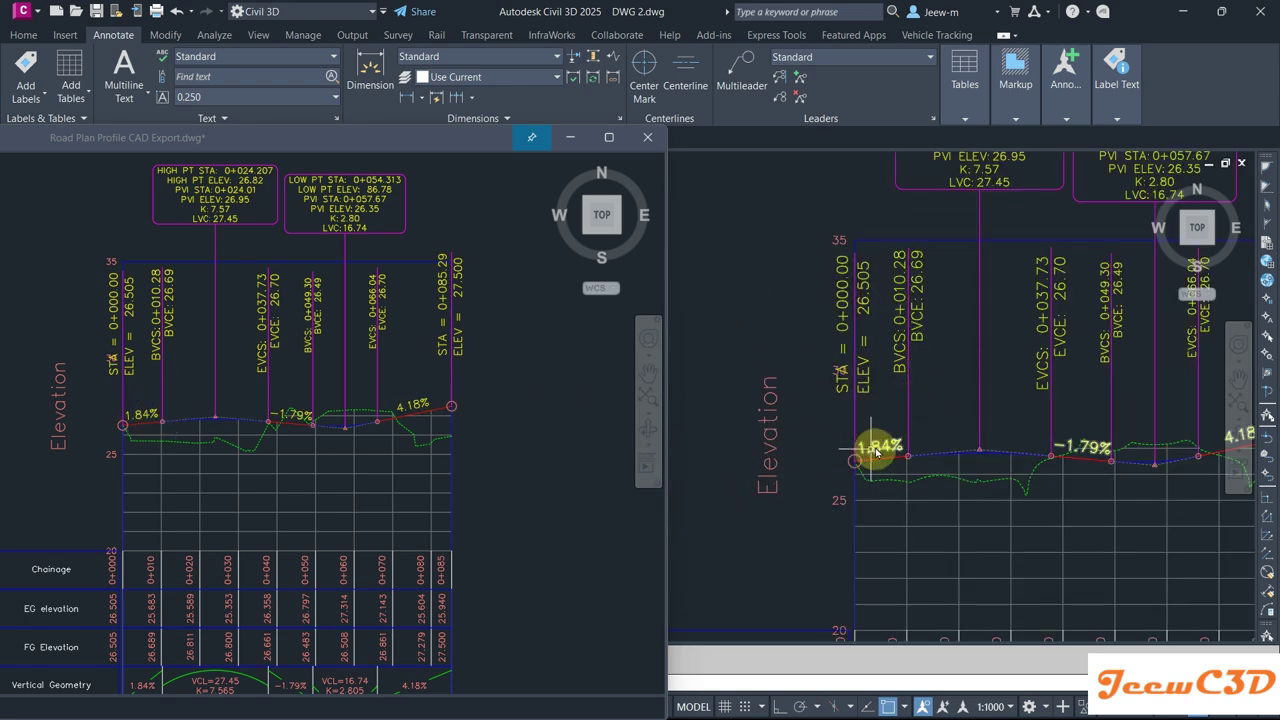
pyautogui.moveTo(951, 385); pyautogui.dragTo(951, 430, button='middle')
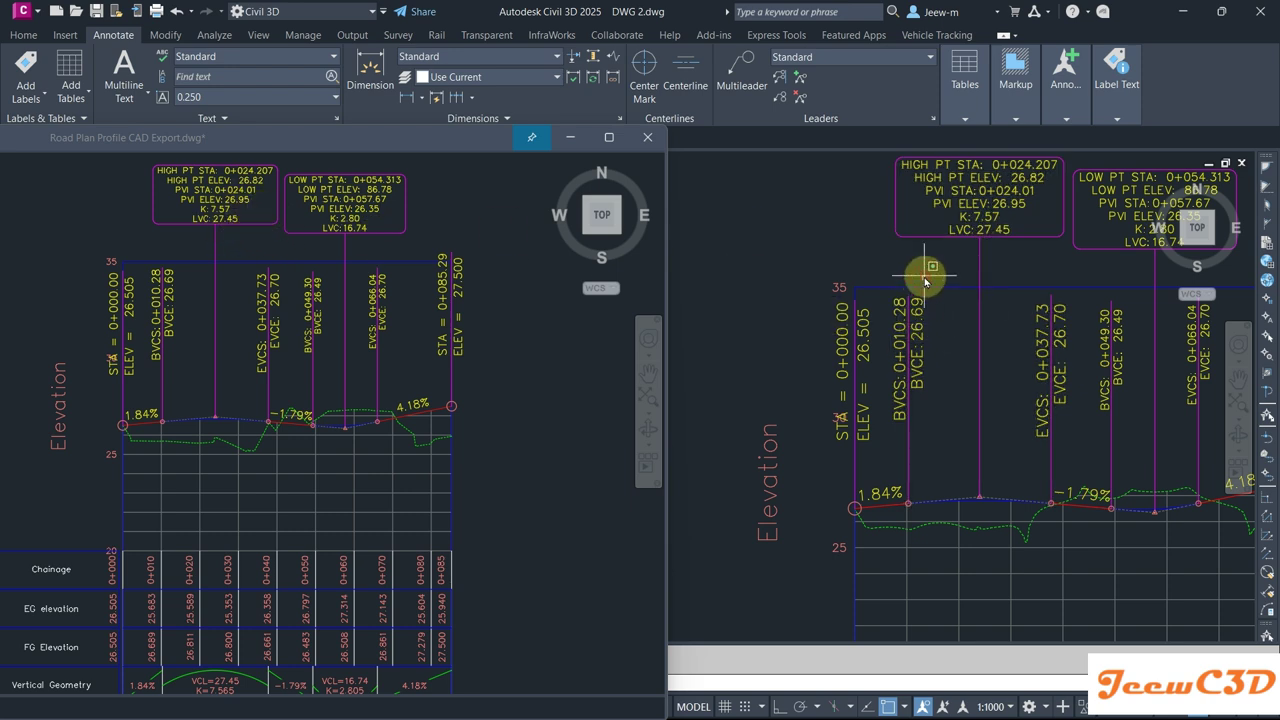
pyautogui.moveTo(926, 283); pyautogui.dragTo(759, 320, button='middle')
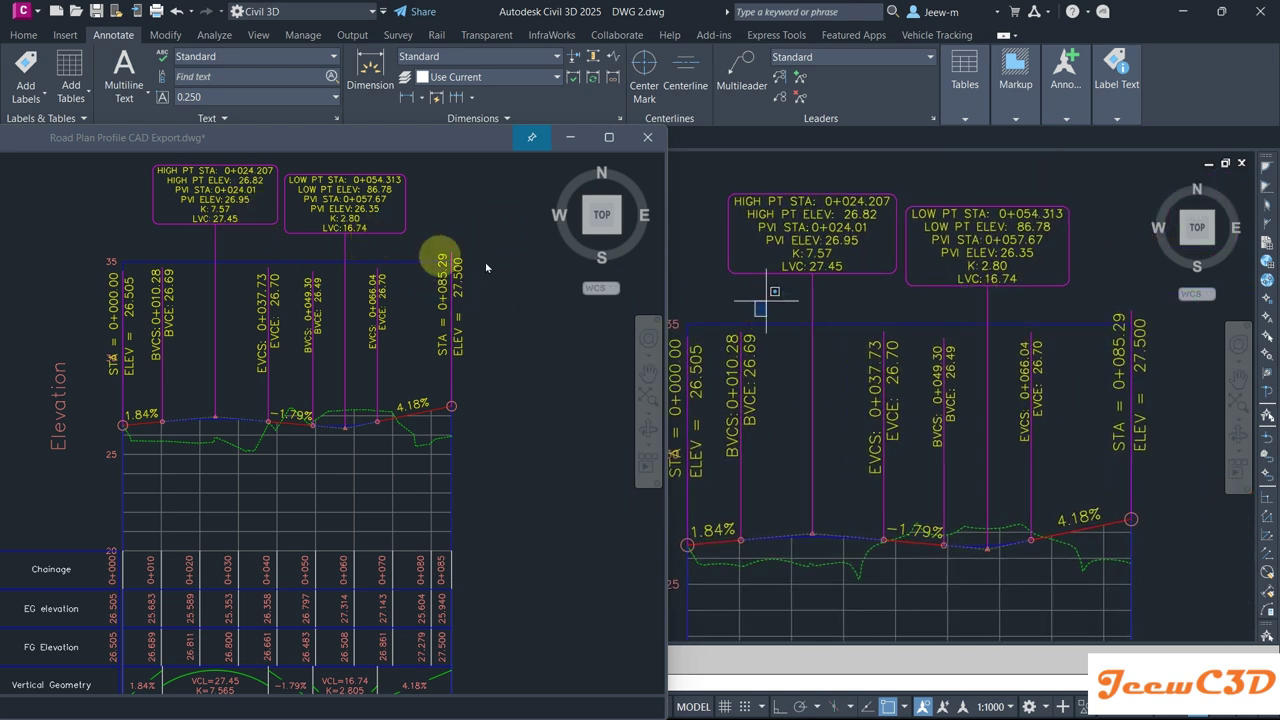
pyautogui.click(756, 312)
pyautogui.press('Escape')
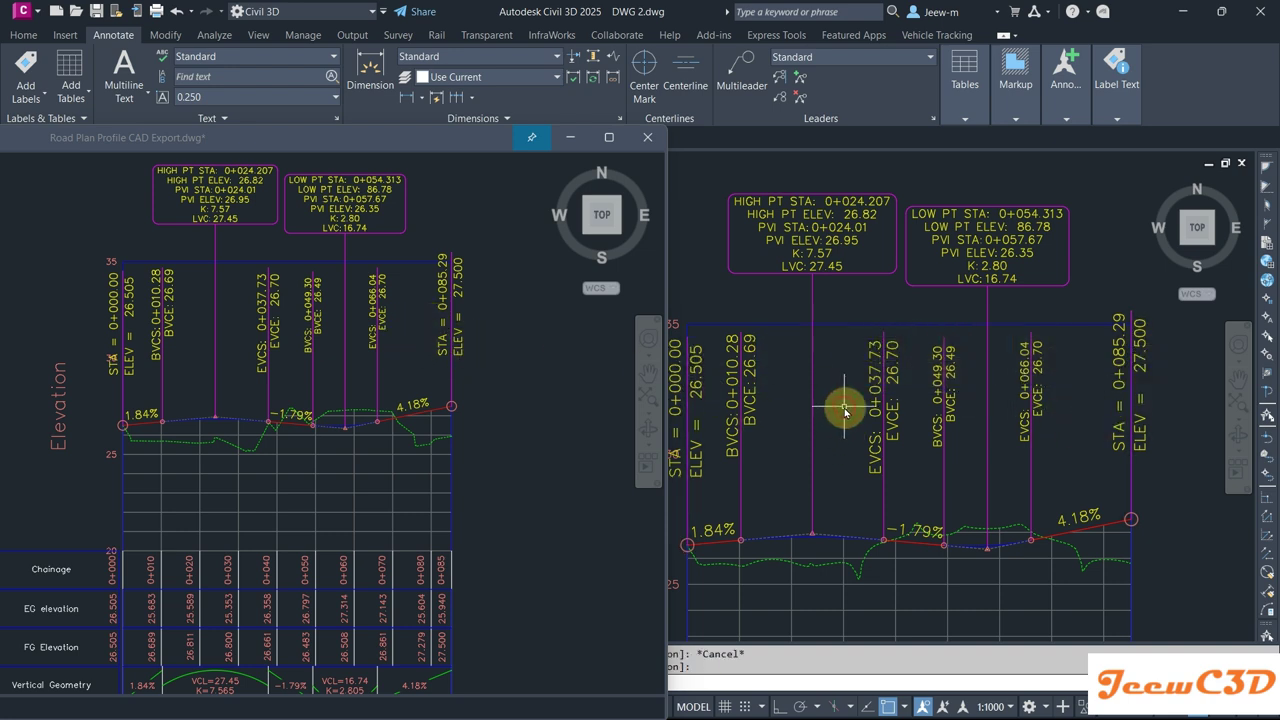
# Step: In the DWG 2 profile view's band properties, set Profile1 and Profile2 of the New Road Finish Ground band to Layout (8)
pyautogui.scroll(-5, 843, 325)
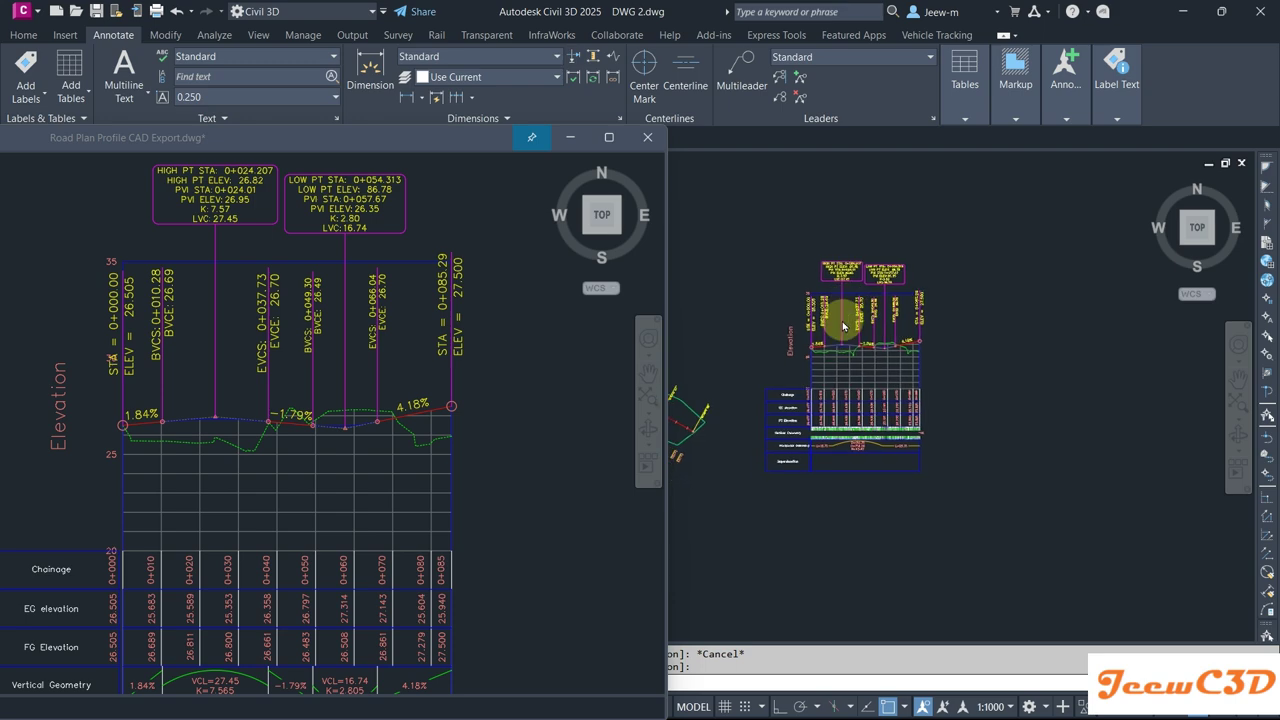
pyautogui.scroll(8, 843, 325)
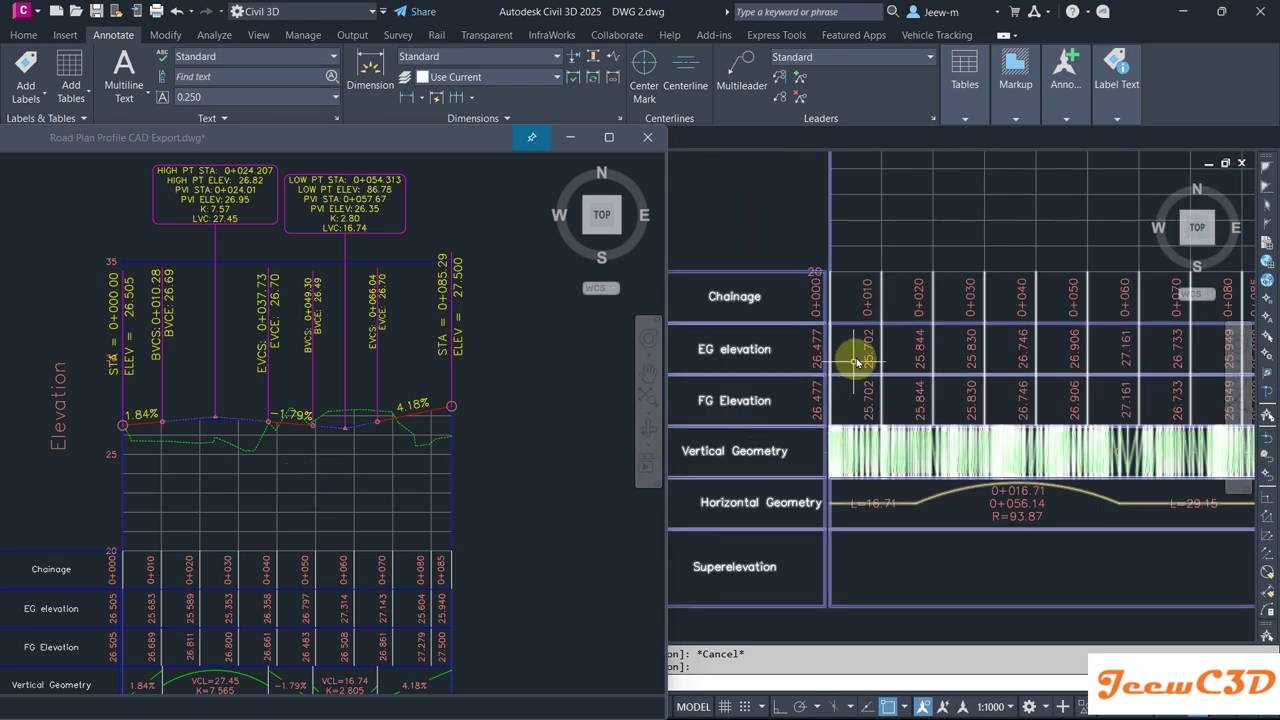
pyautogui.click(851, 325)
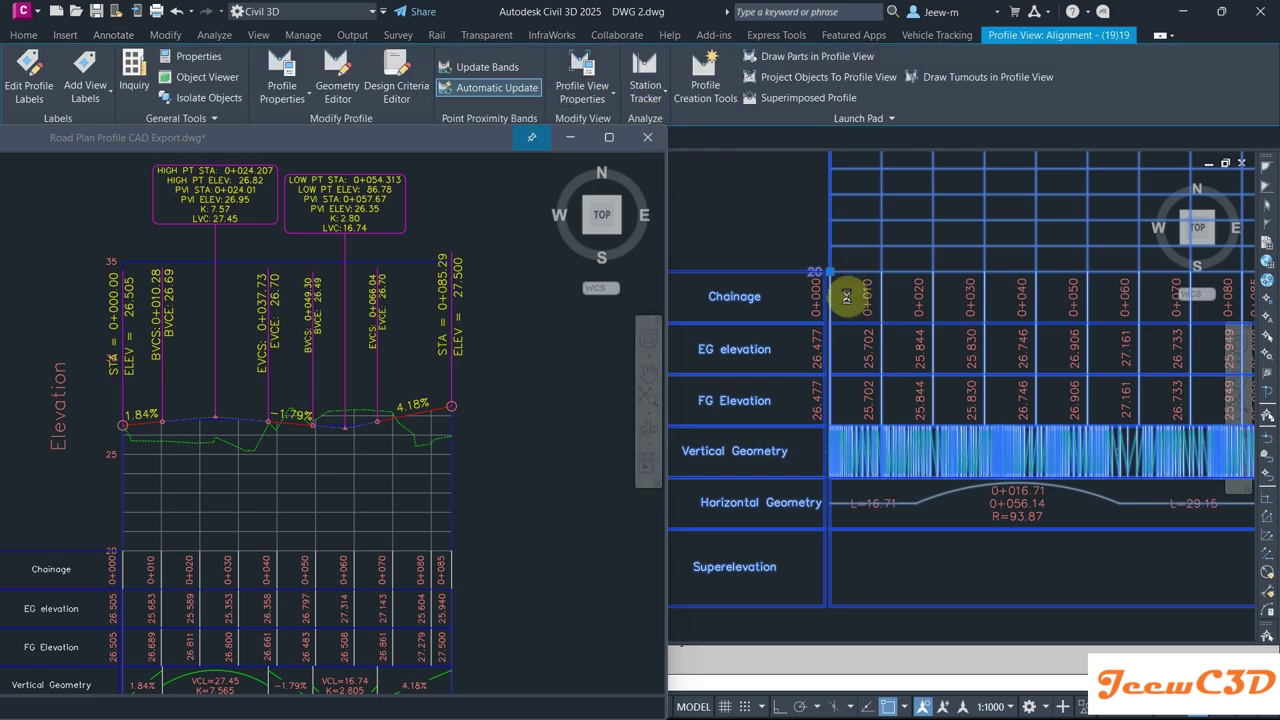
pyautogui.click(477, 189)
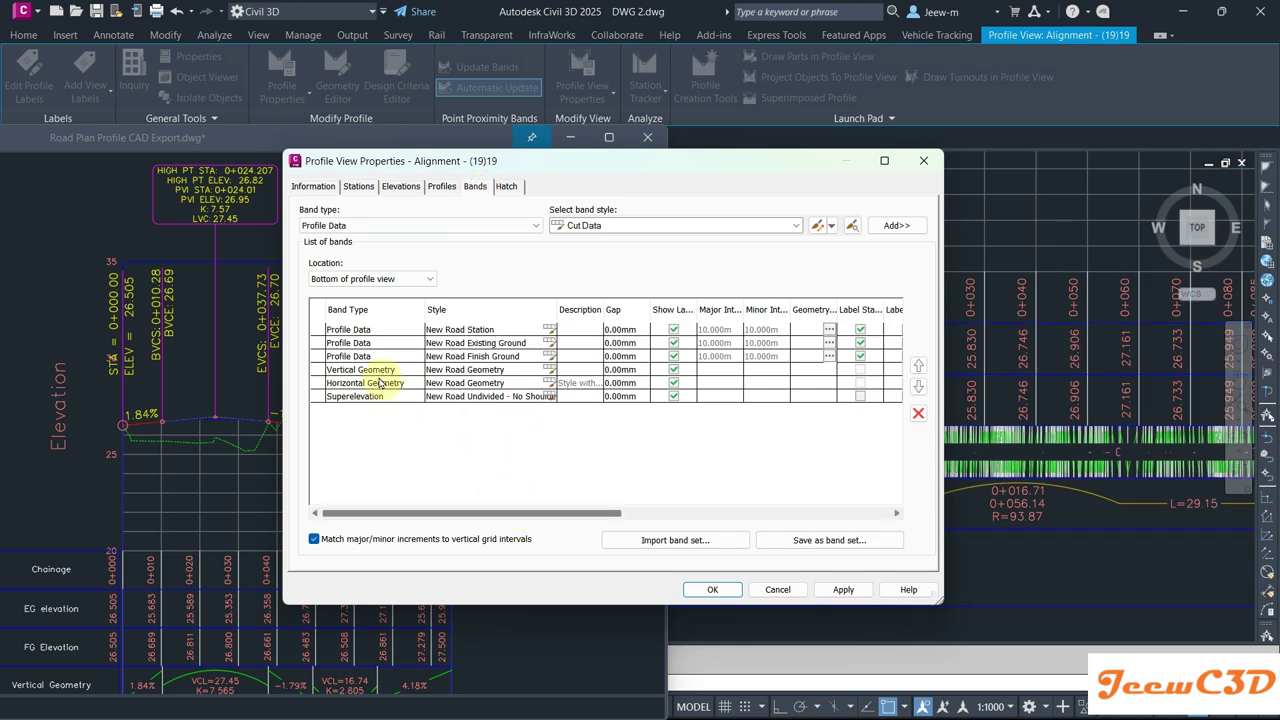
pyautogui.click(491, 347)
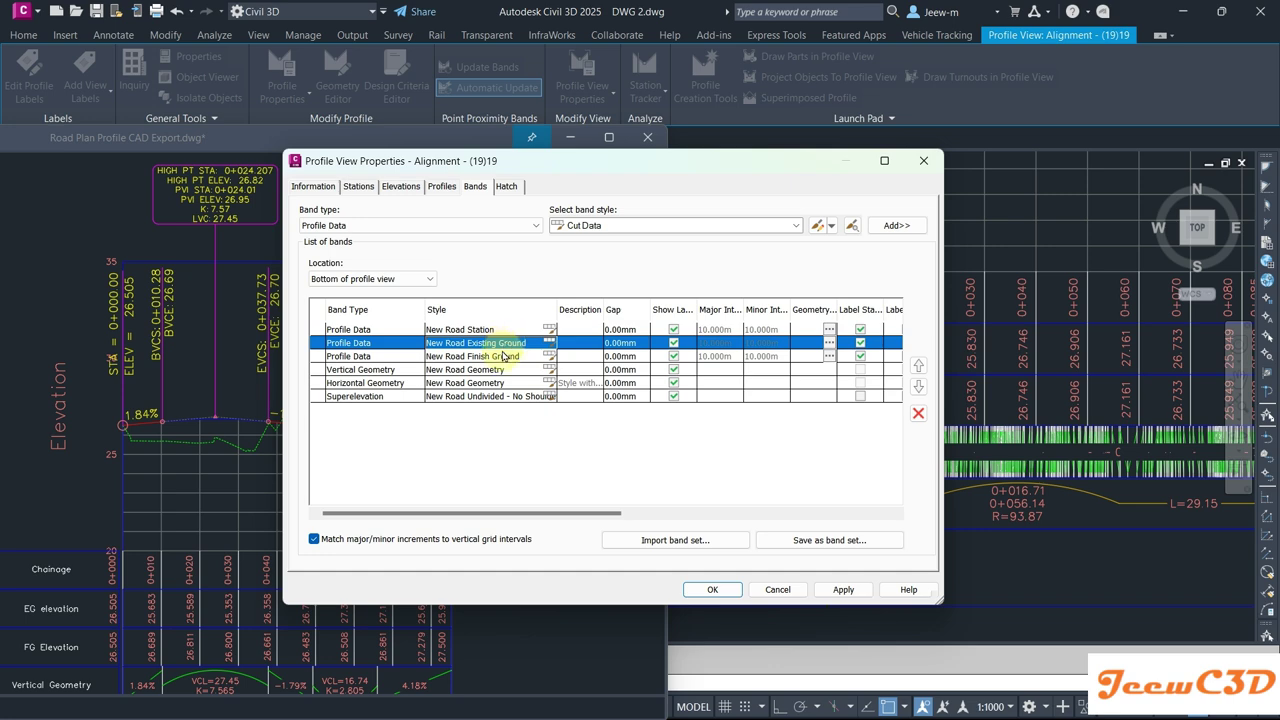
pyautogui.click(506, 358)
pyautogui.moveTo(609, 513); pyautogui.dragTo(894, 513)
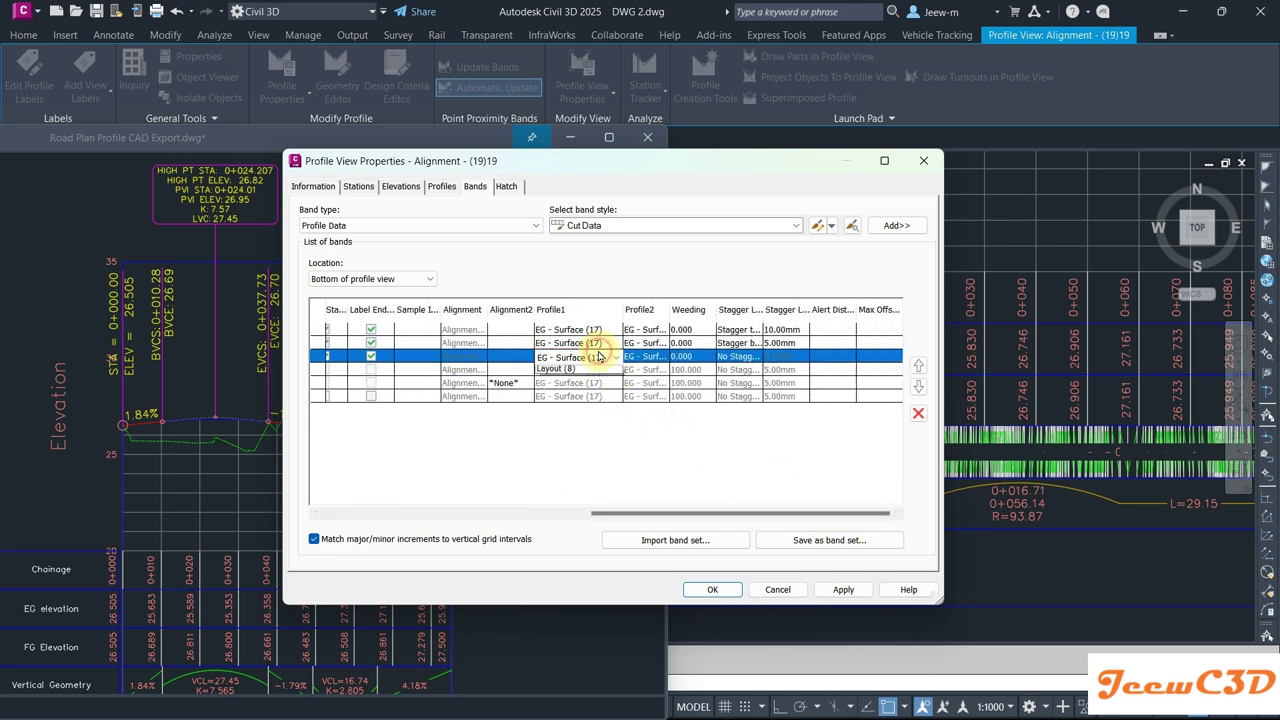
pyautogui.click(560, 369)
pyautogui.click(638, 357)
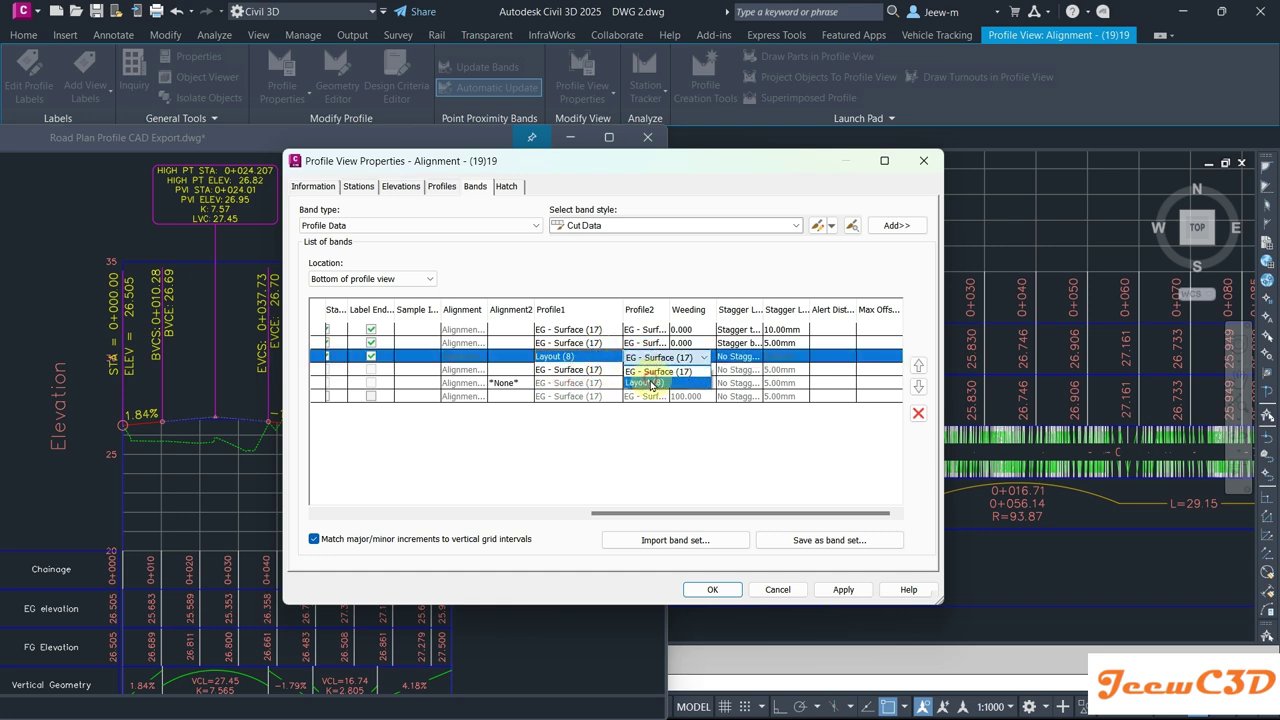
pyautogui.click(651, 385)
# Step: Set Profile1 of the Vertical Geometry band to Layout (8), accept the profile view properties and deselect the profile view
pyautogui.click(580, 370)
pyautogui.click(580, 370)
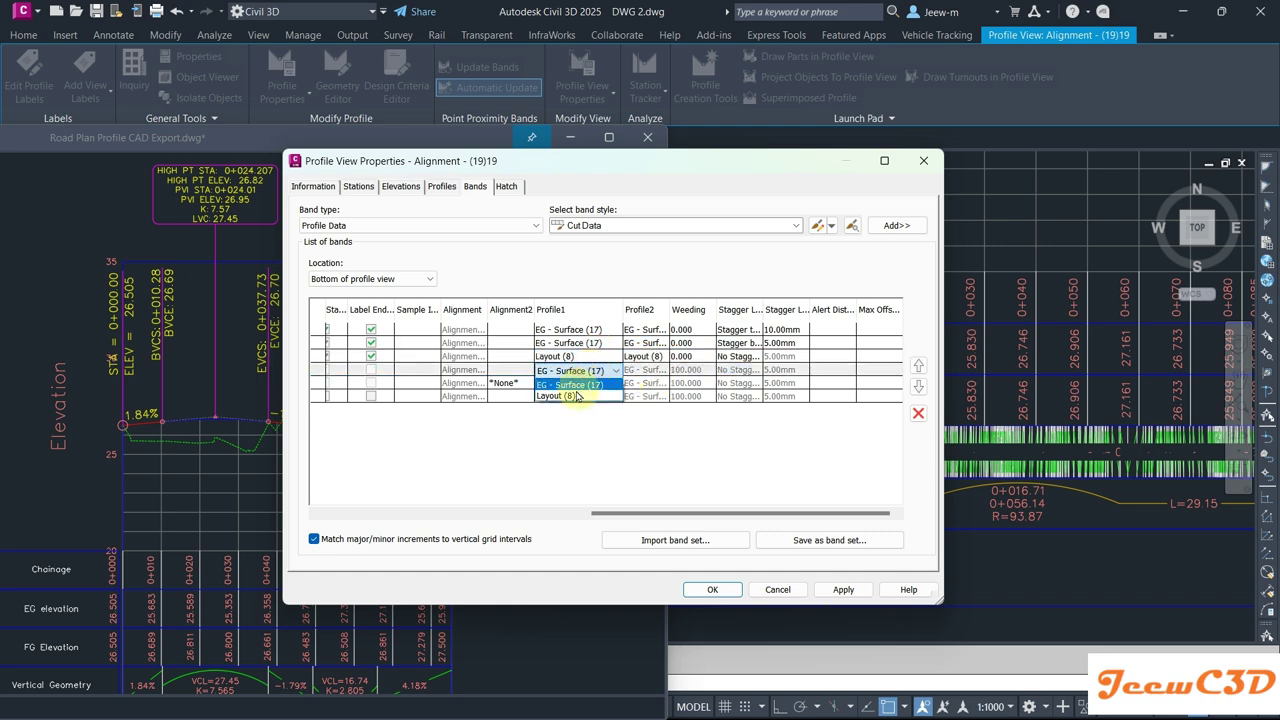
pyautogui.click(577, 396)
pyautogui.click(686, 589)
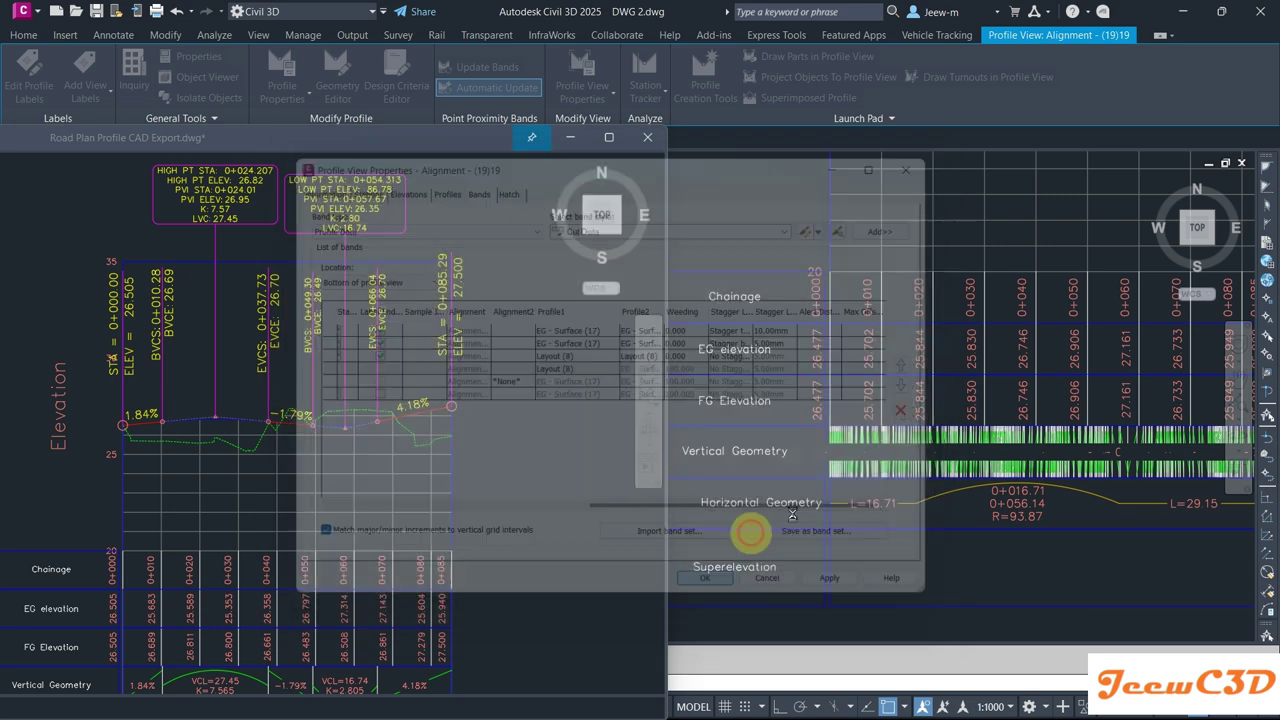
pyautogui.press('Escape')
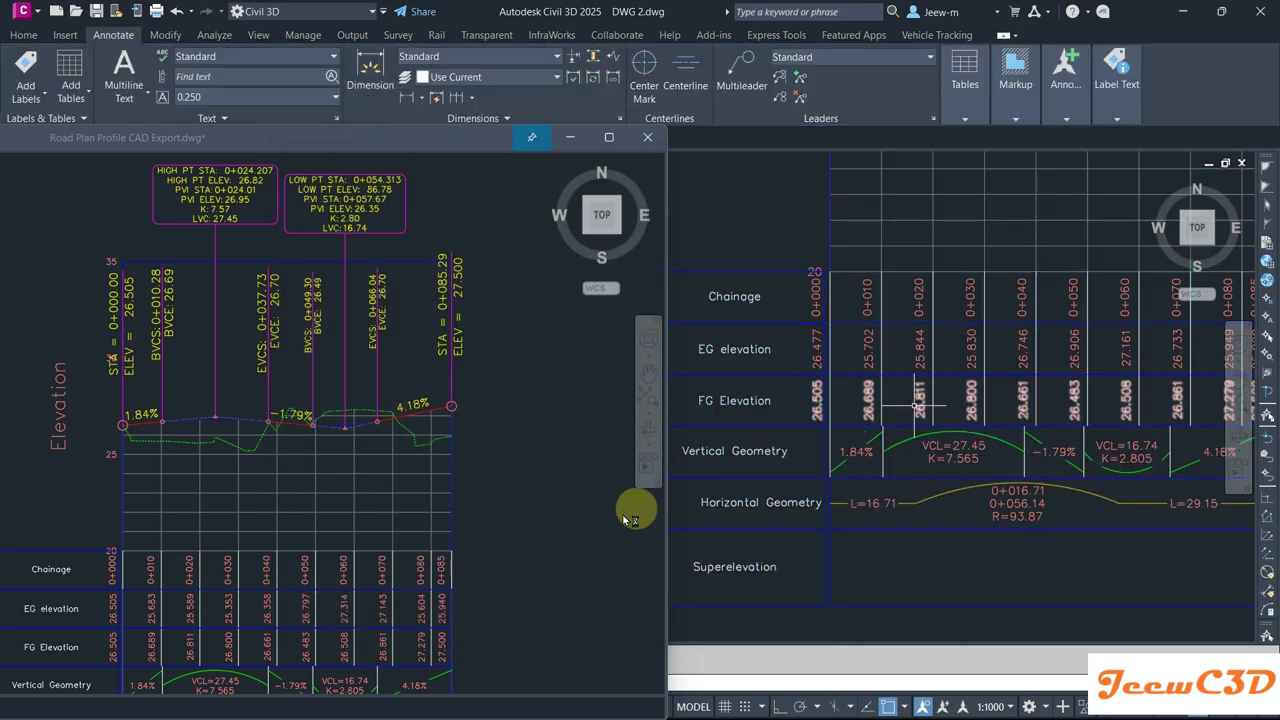
# Step: Compare the ground elevations and the vertical and horizontal geometry bands of the DWG 2 profile view with those of the exported profile
pyautogui.click(504, 525)
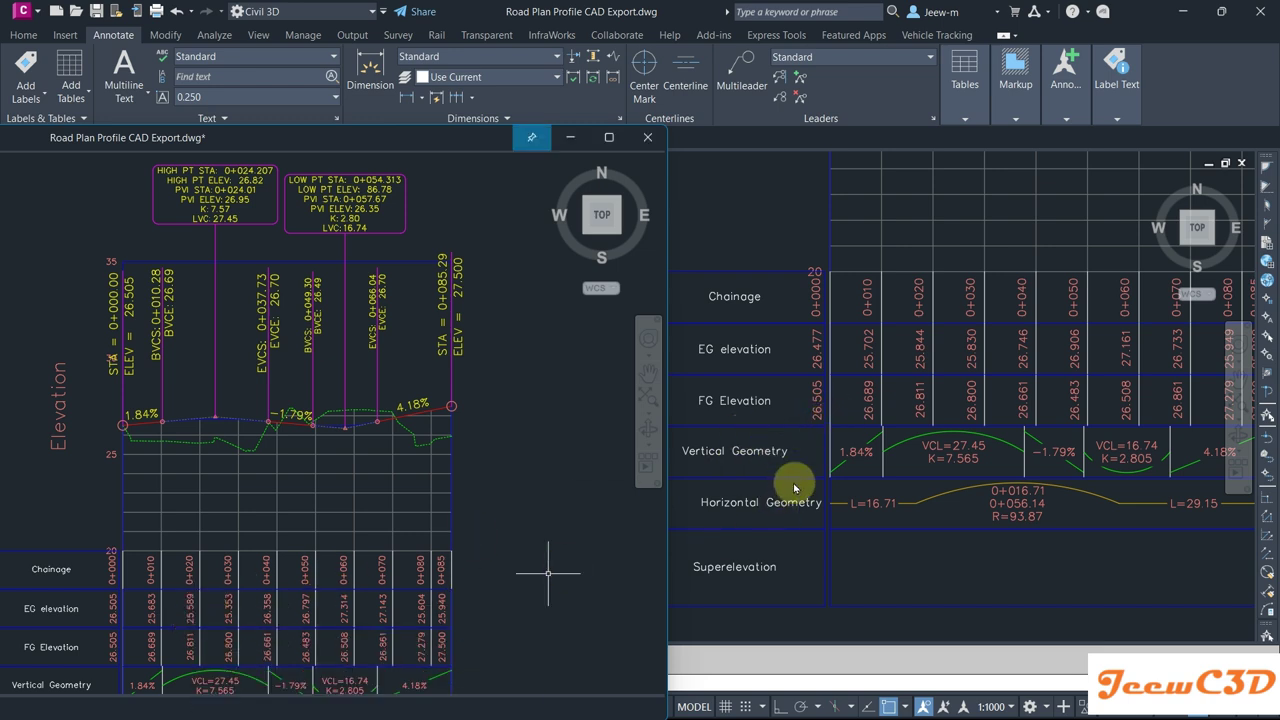
pyautogui.click(863, 259)
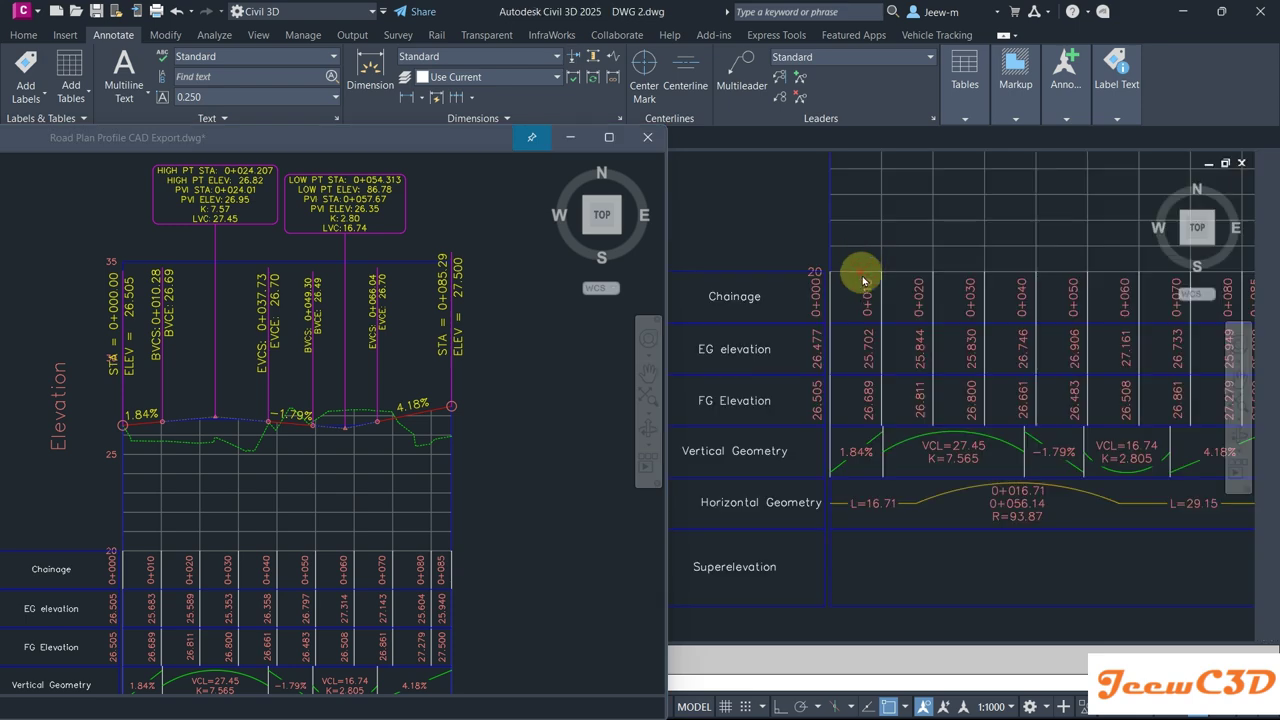
pyautogui.scroll(-5, 871, 306)
pyautogui.scroll(1, 886, 337)
pyautogui.scroll(5, 886, 337)
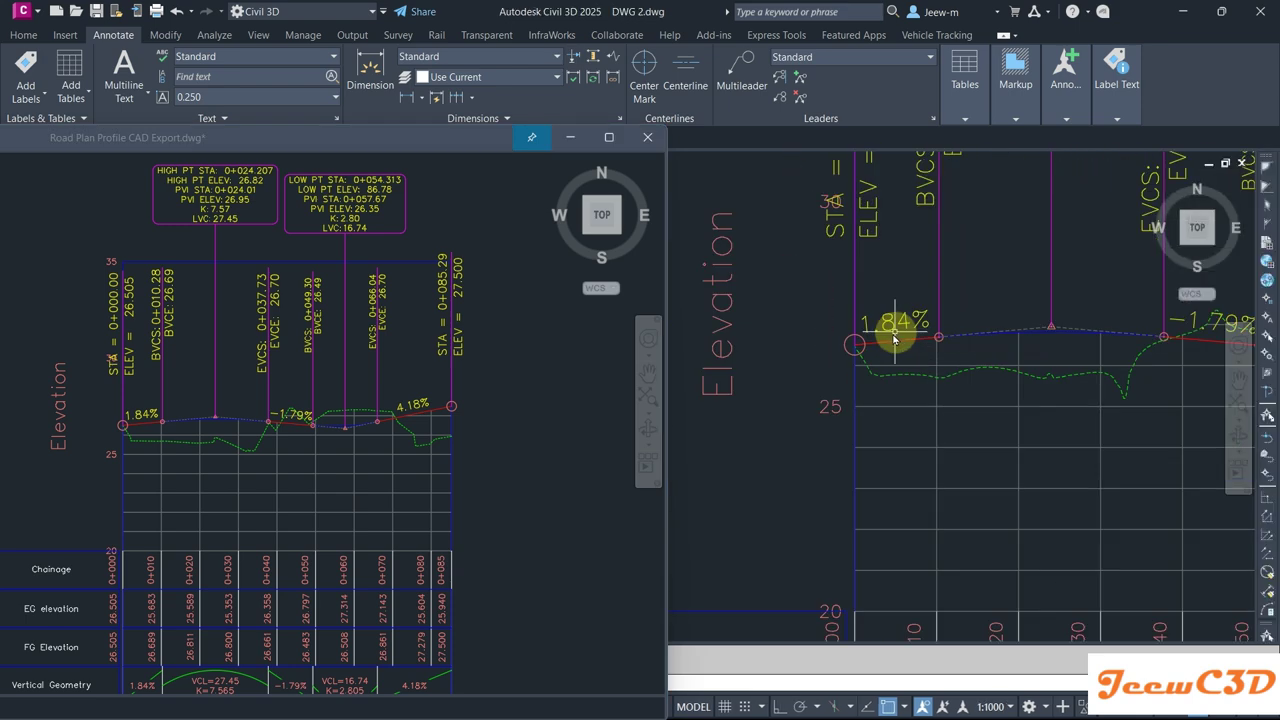
pyautogui.moveTo(872, 362)
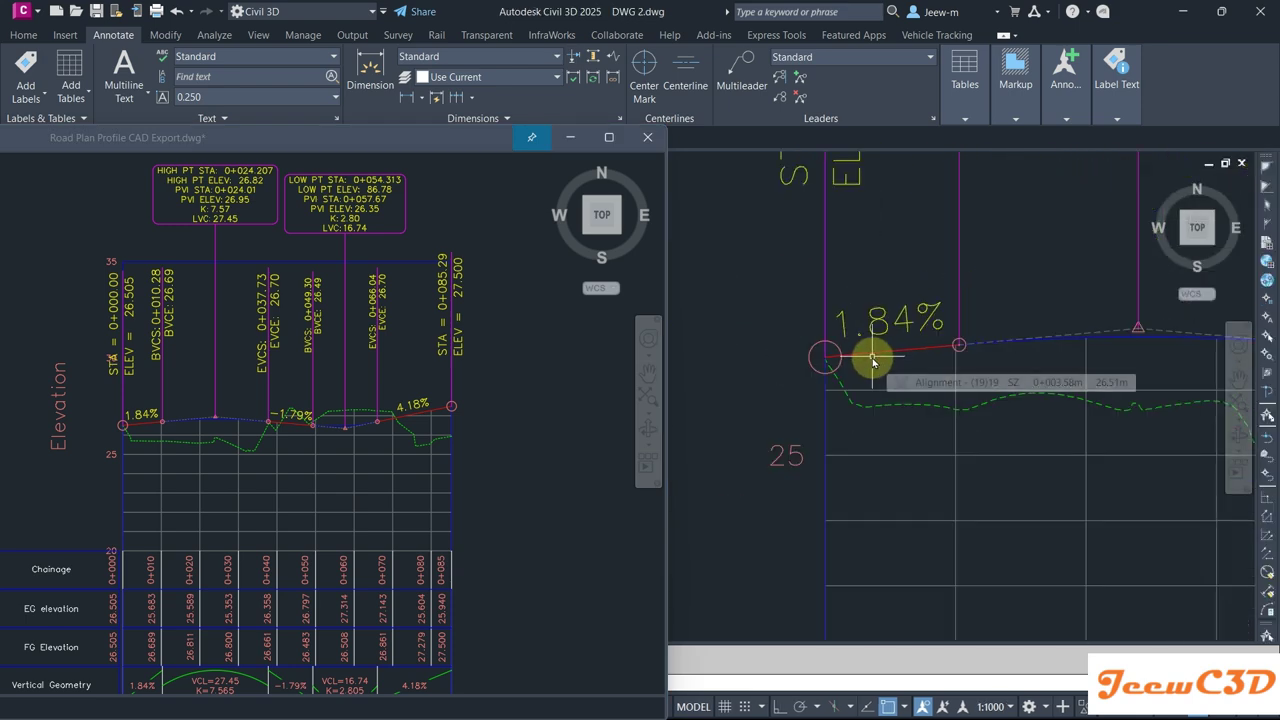
pyautogui.scroll(-4, 871, 429)
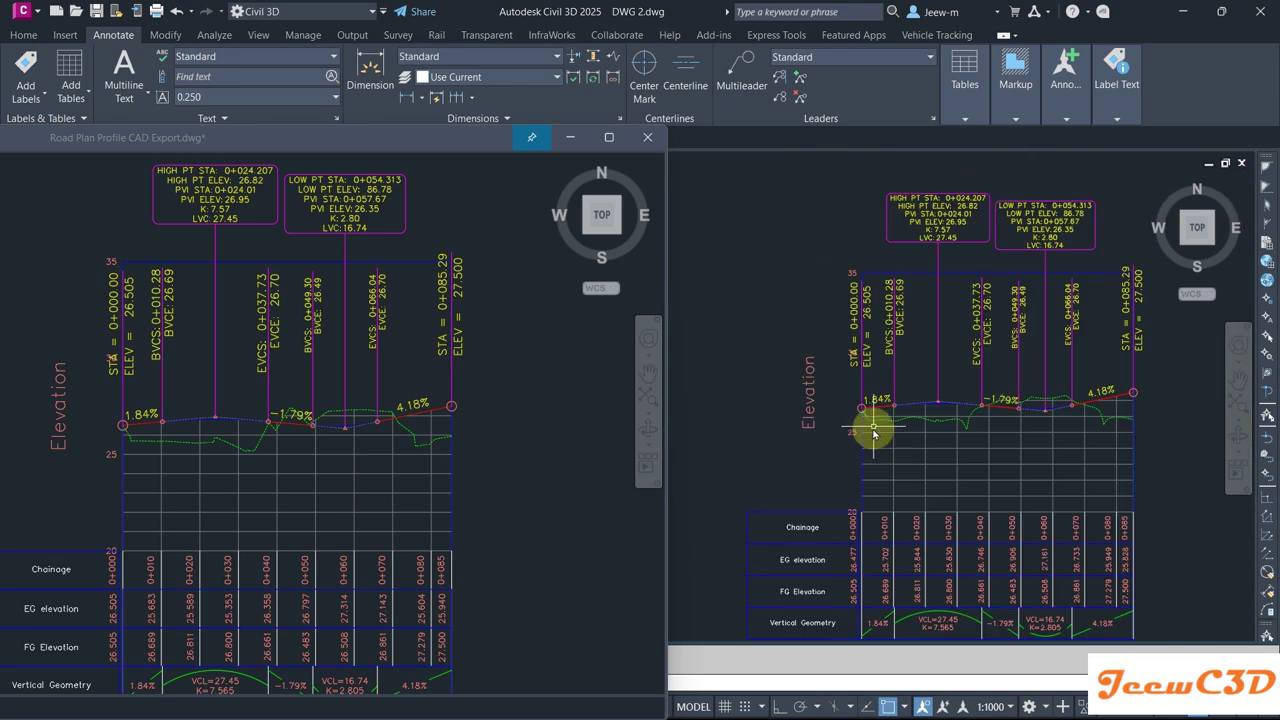
pyautogui.moveTo(871, 429); pyautogui.dragTo(866, 363, button='middle')
pyautogui.scroll(3, 850, 460)
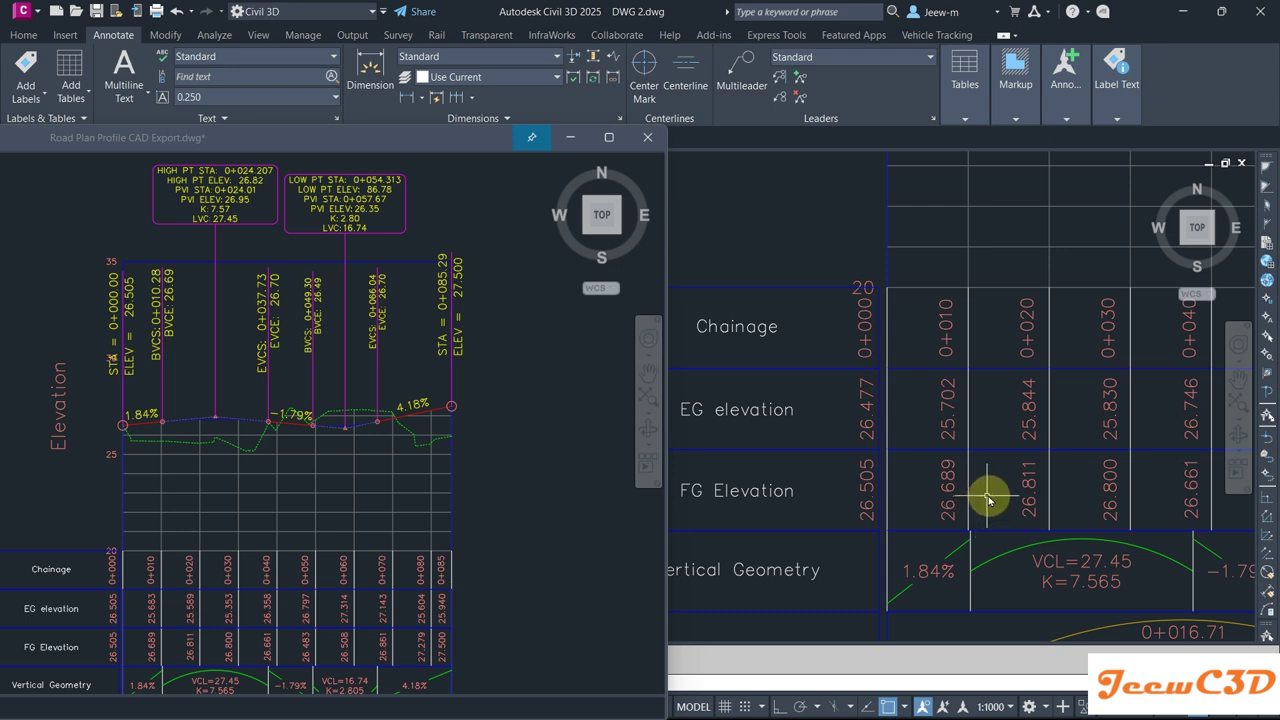
pyautogui.scroll(-2, 988, 500)
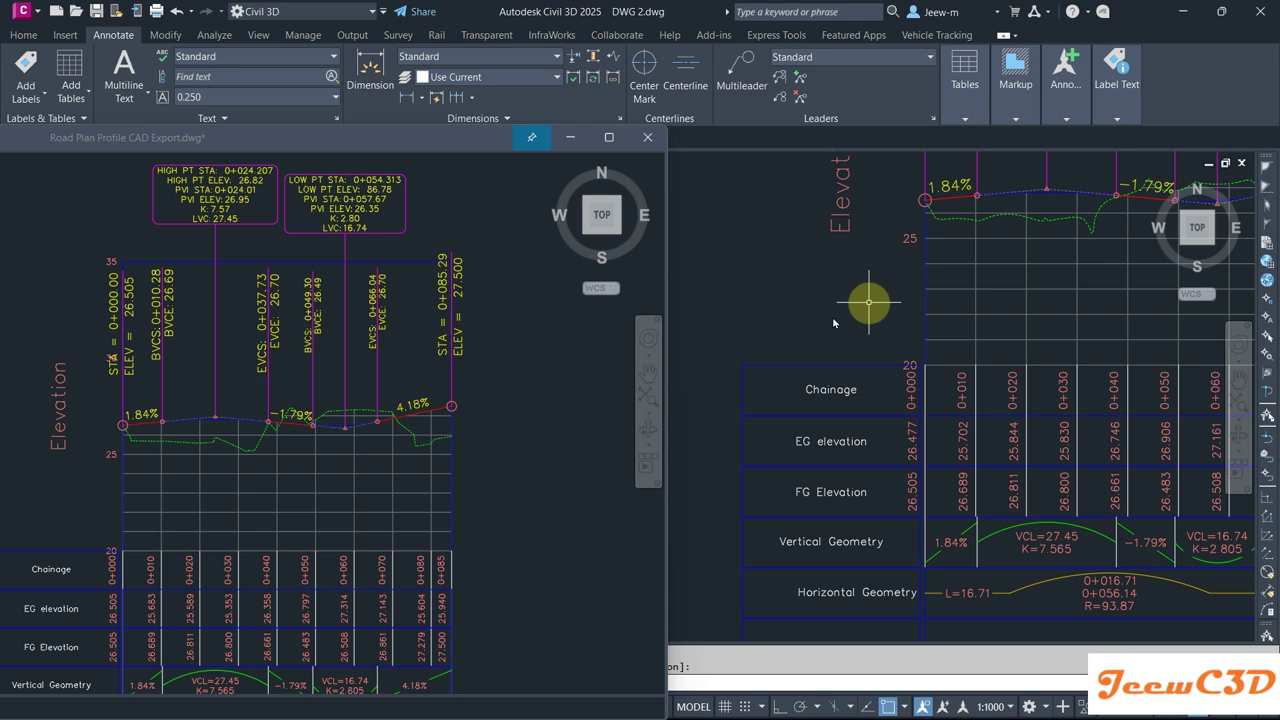
pyautogui.click(500, 405)
pyautogui.scroll(-2, 500, 405)
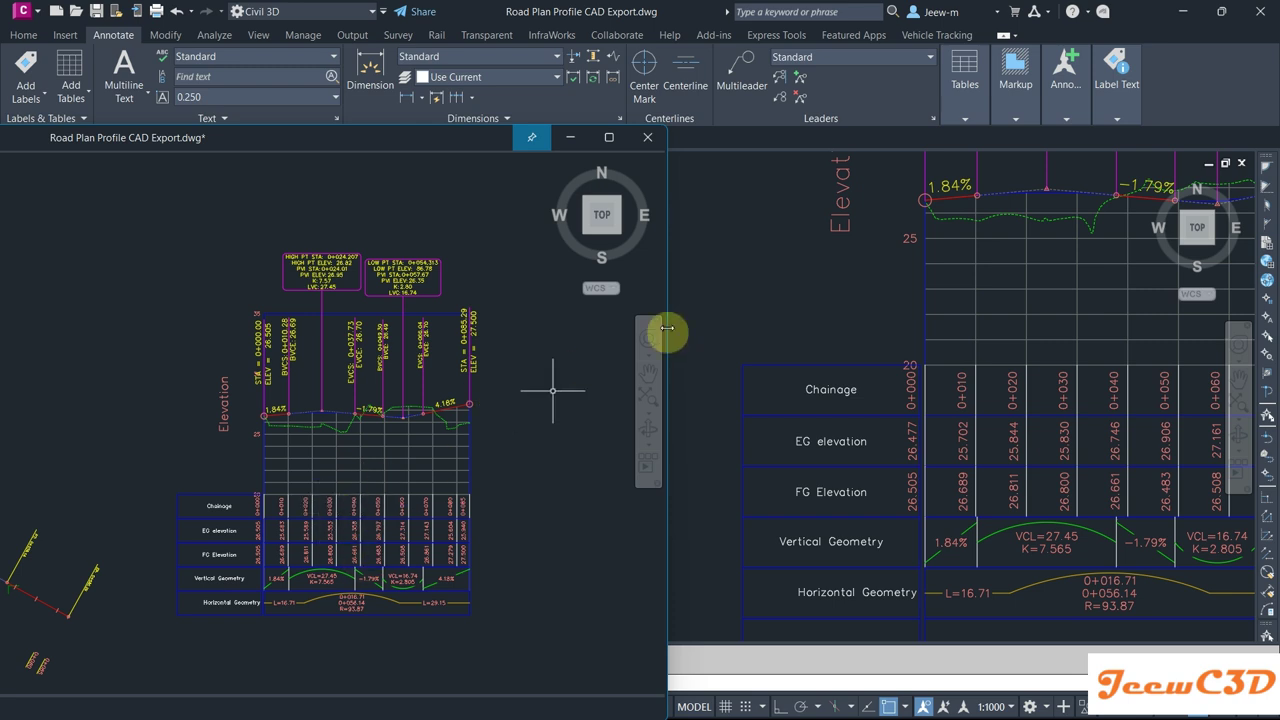
pyautogui.click(838, 300)
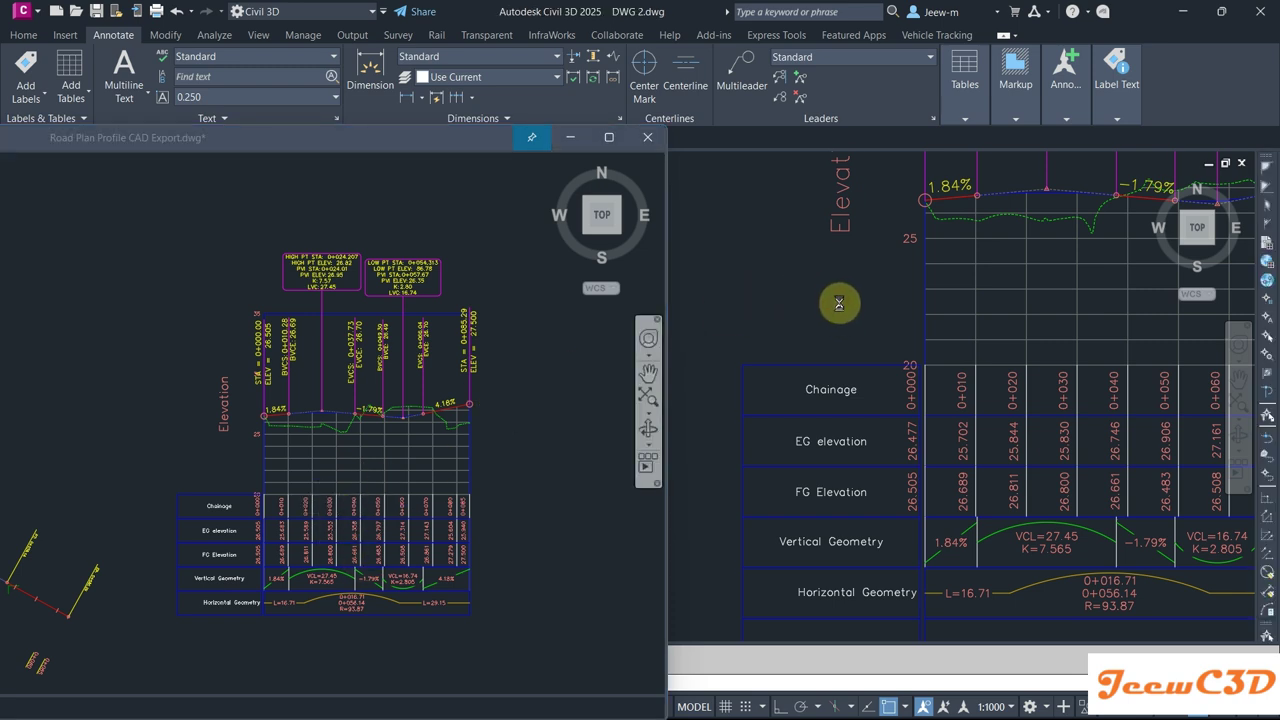
pyautogui.scroll(-5, 838, 308)
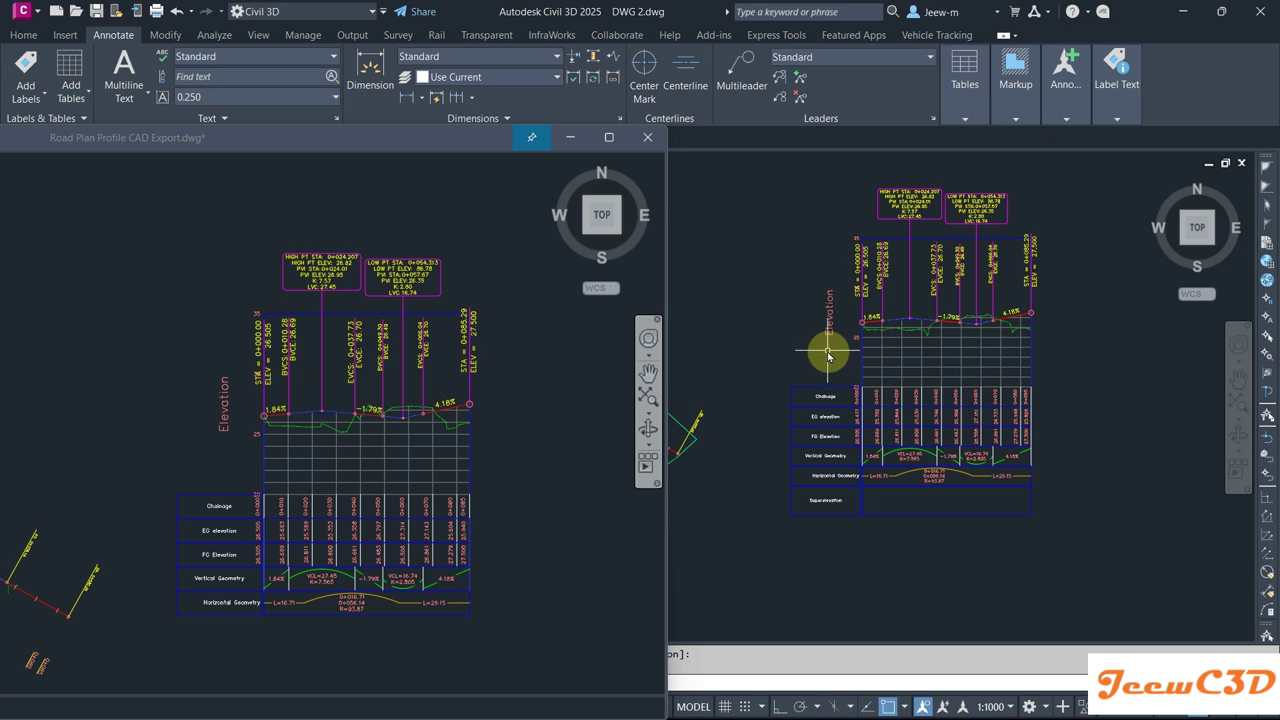
pyautogui.scroll(5, 885, 395)
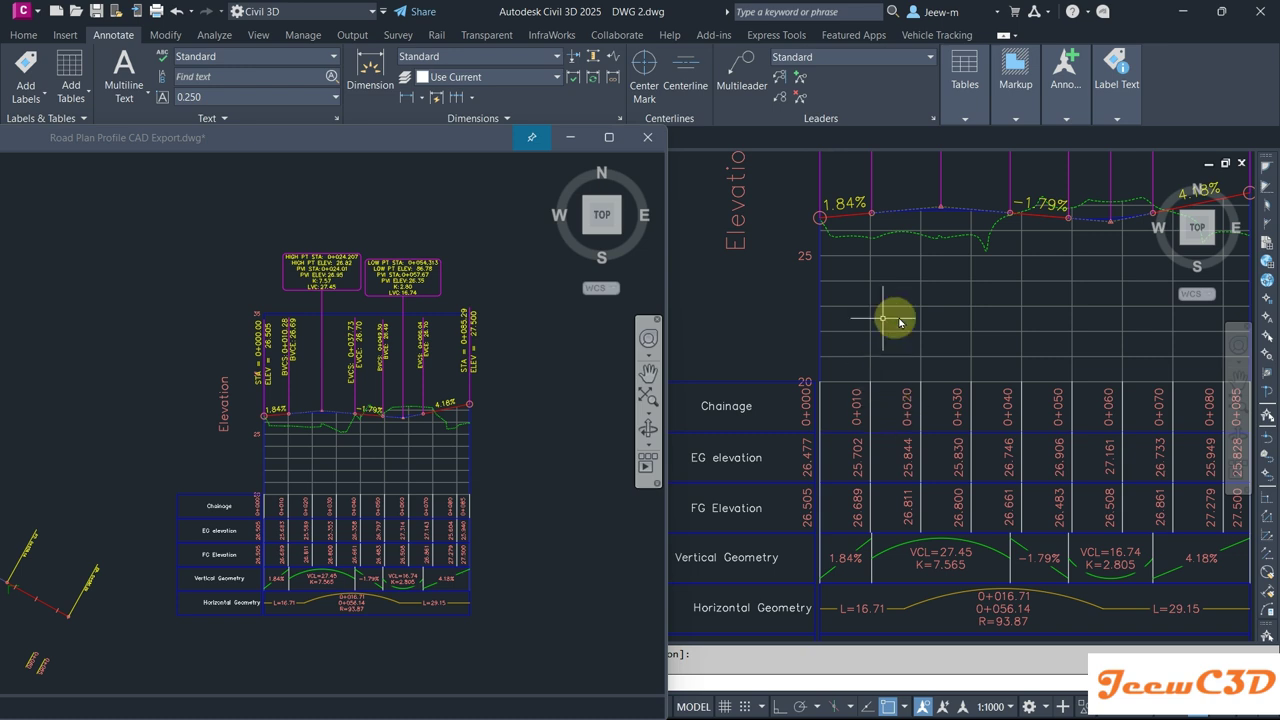
# Step: Dock the floating Road Plan Profile CAD Export drawing back among the open drawings and return to DWG 2 with its plan and profile in view
pyautogui.click(521, 141)
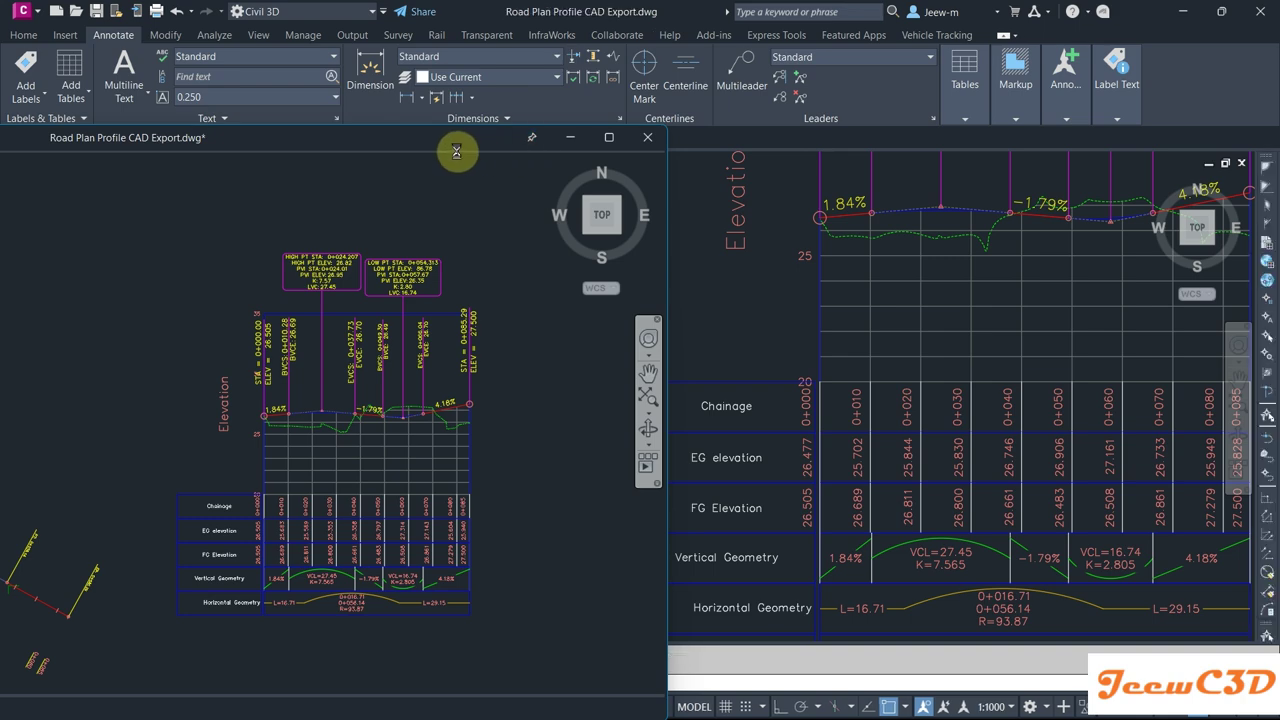
pyautogui.moveTo(456, 151)
pyautogui.mouseDown()
pyautogui.moveTo(351, 149)
pyautogui.moveTo(349, 131)
pyautogui.moveTo(124, 148)
pyautogui.mouseUp()
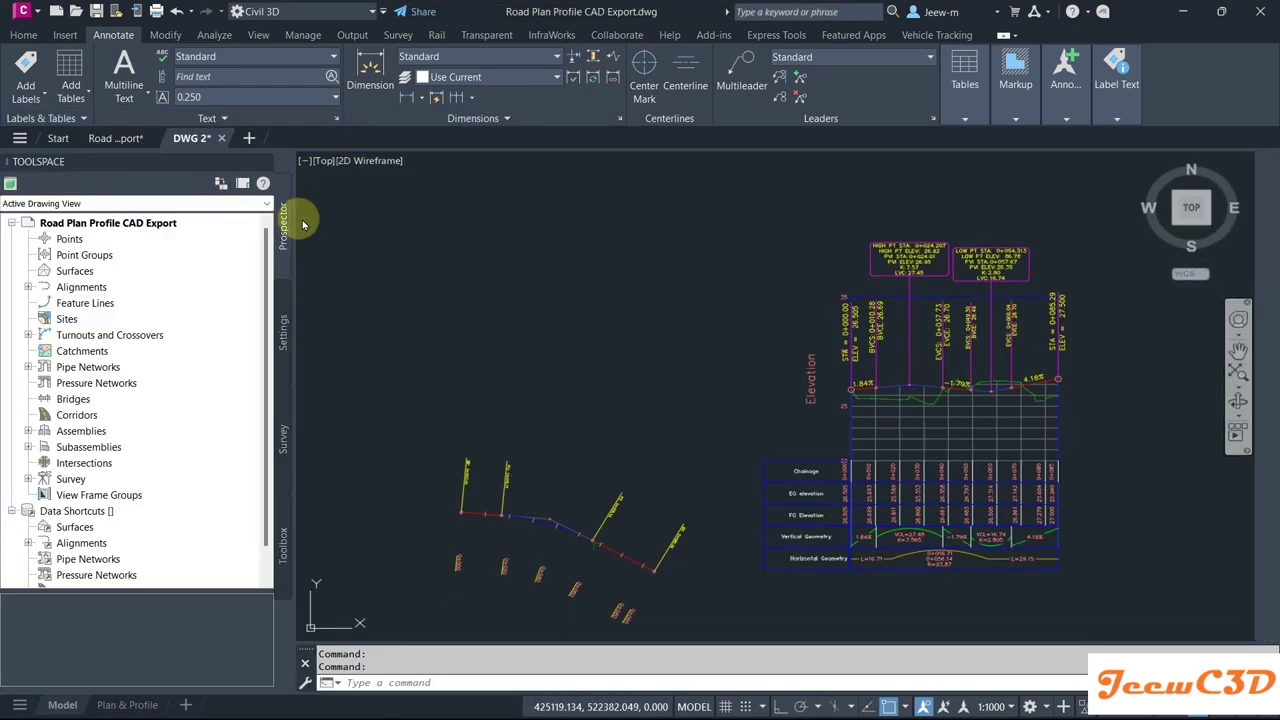
pyautogui.scroll(-2, 582, 350)
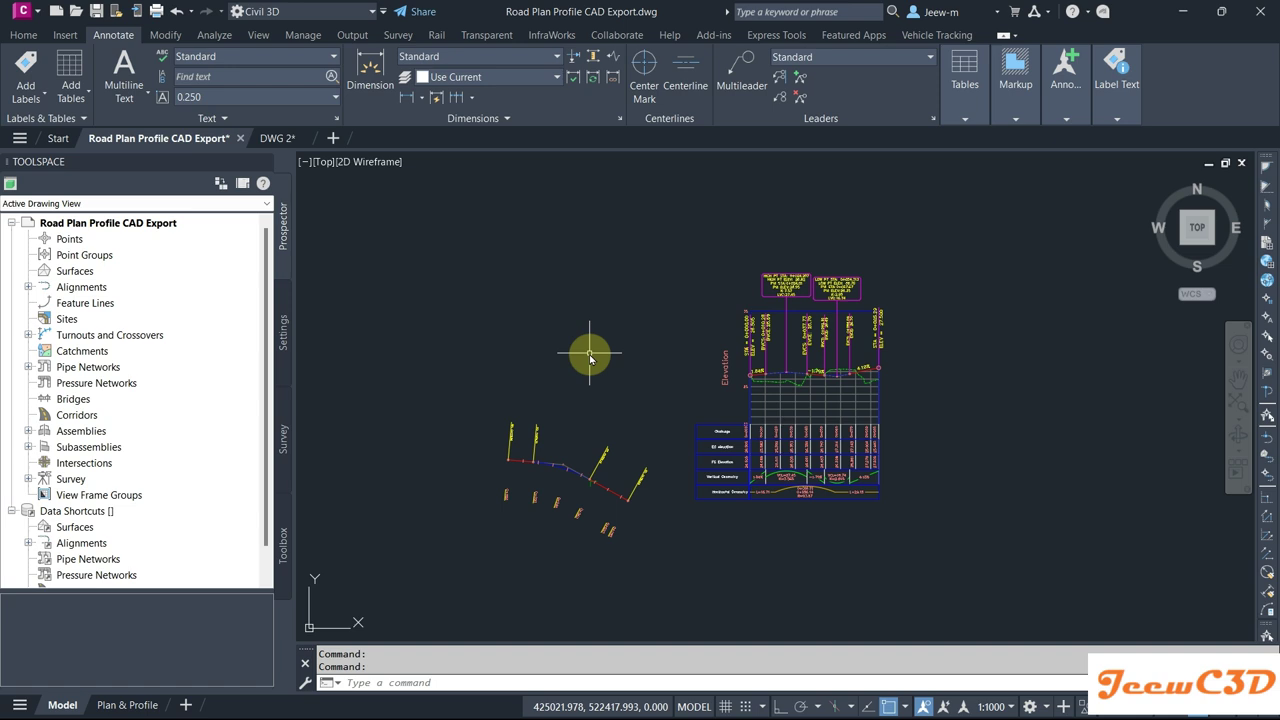
pyautogui.click(274, 138)
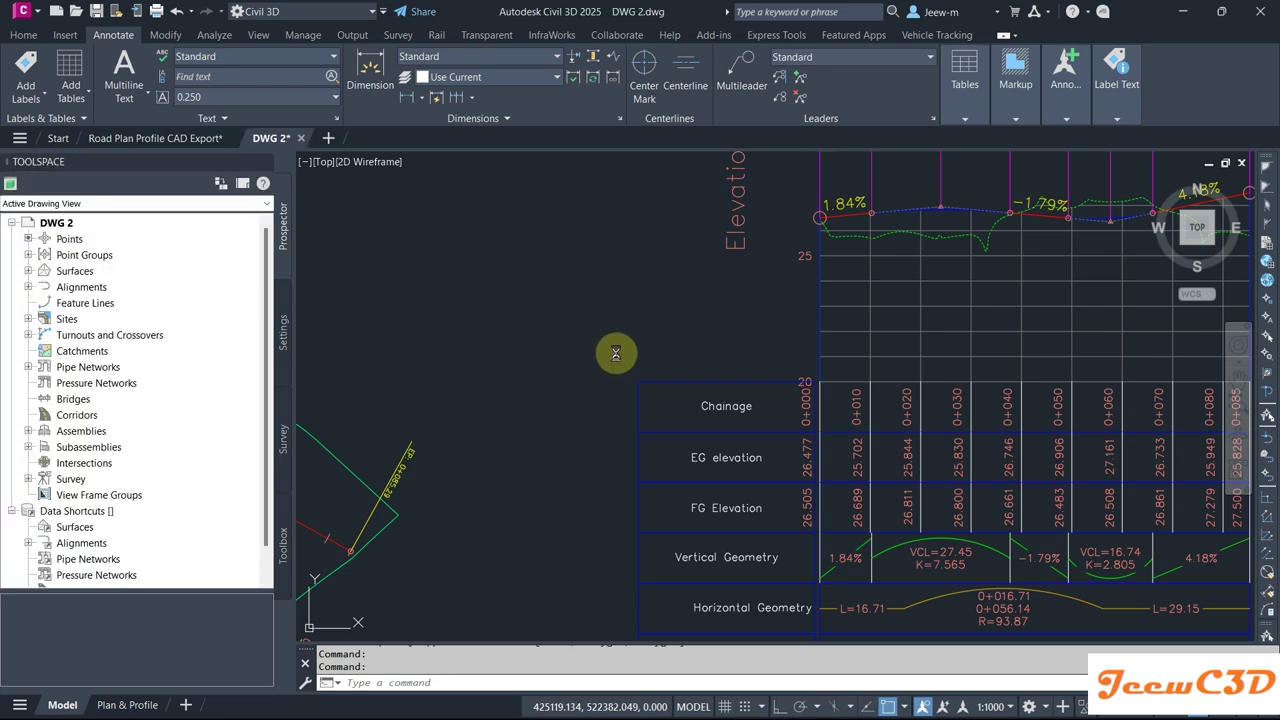
pyautogui.scroll(-5, 615, 350)
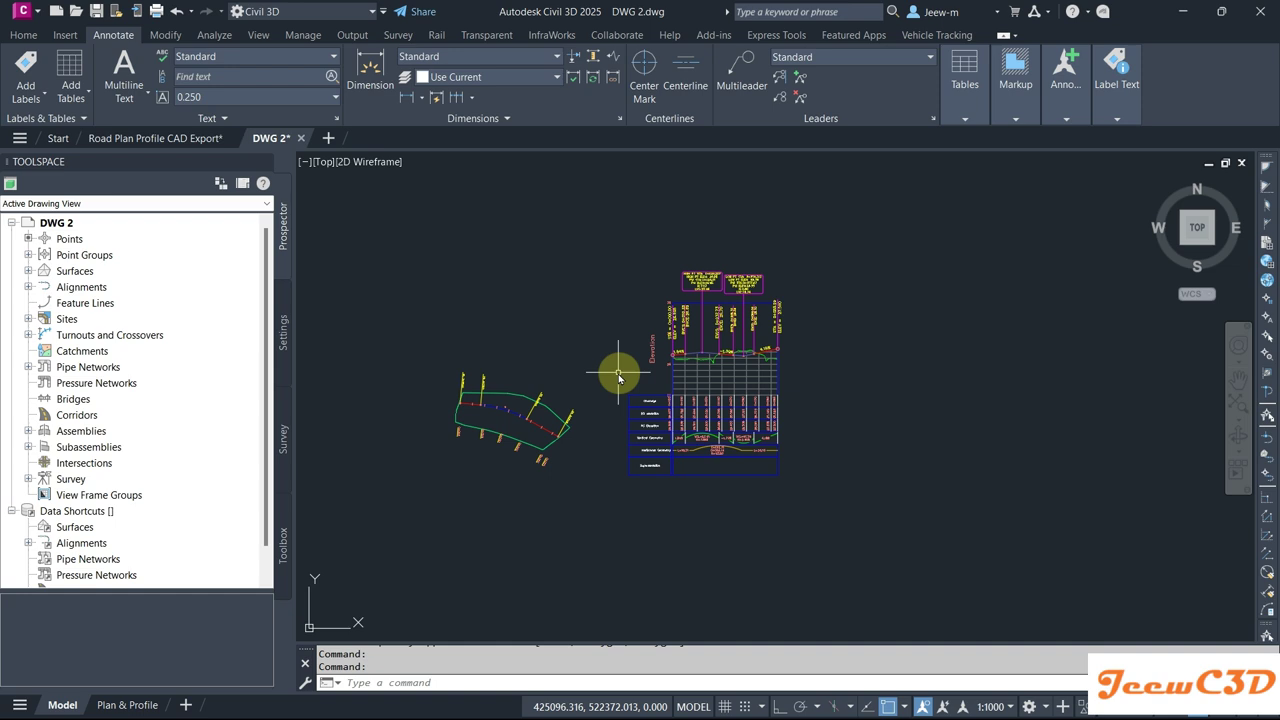
pyautogui.moveTo(614, 334); pyautogui.dragTo(625, 340, button='middle')
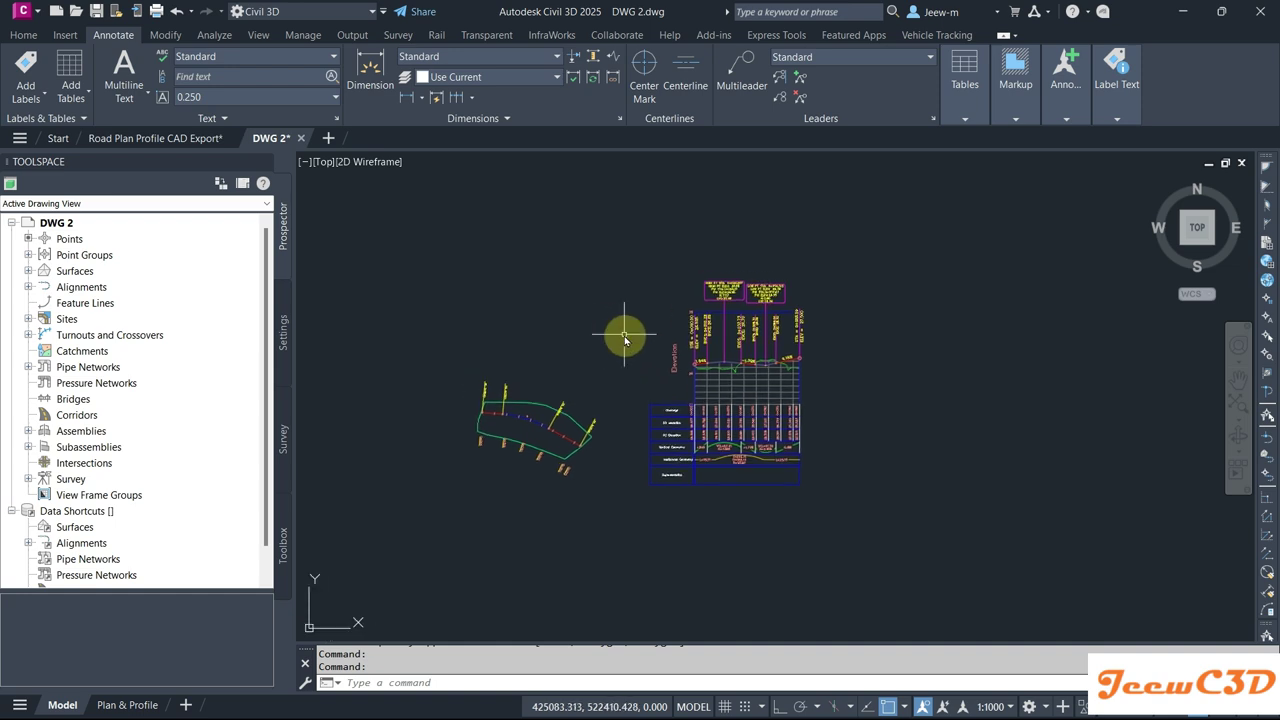
pyautogui.moveTo(625, 340)
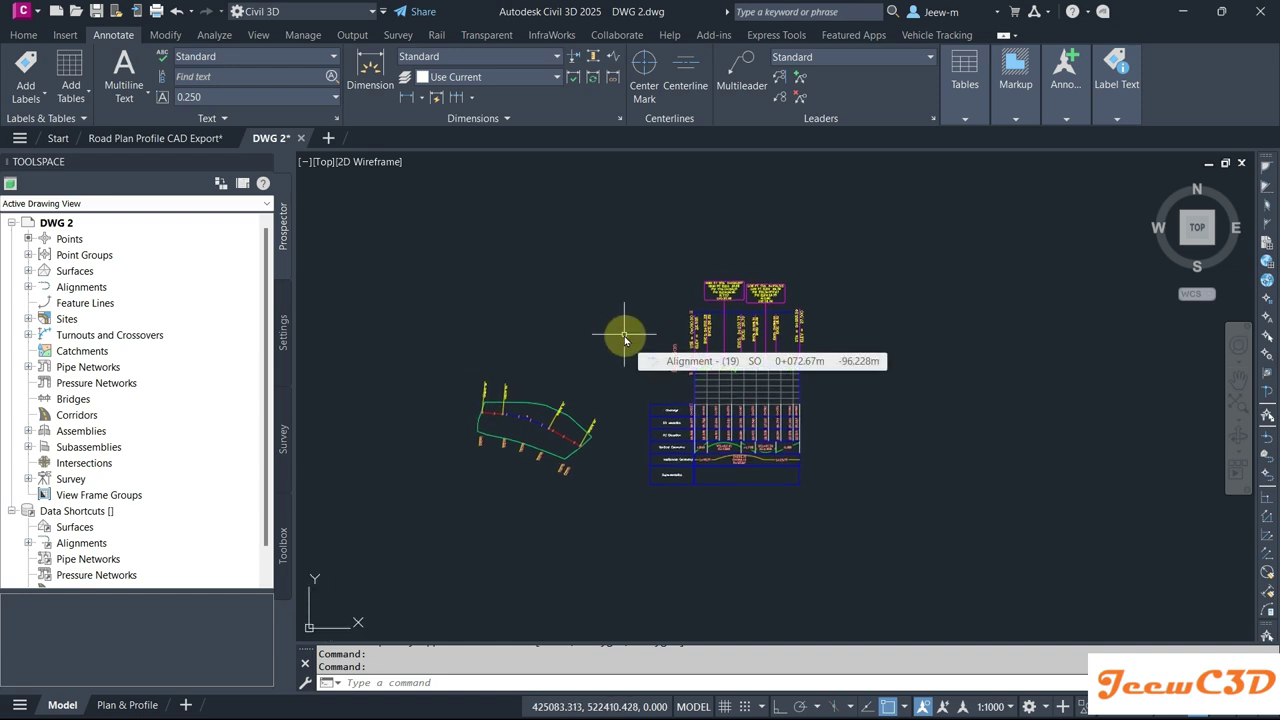